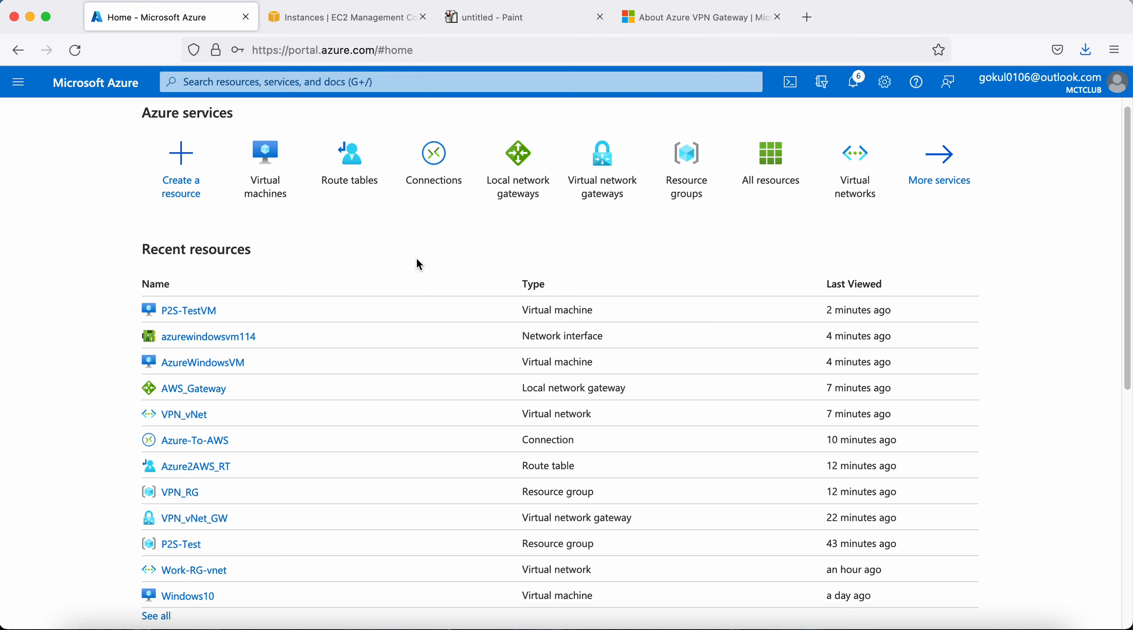
Switch to the Paint network diagram and strike through the AWS Mumbai side with four diagonal pencil strokes
{"action": "left_click", "coordinate": [523, 21]}
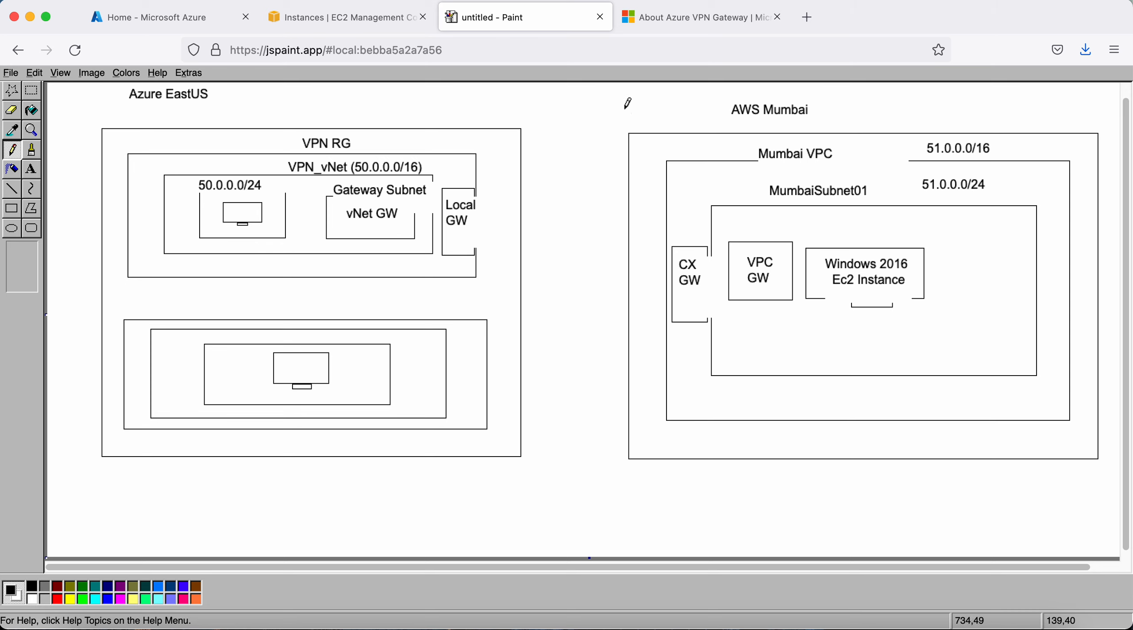
{"action": "left_click_drag", "start_coordinate": [625, 108], "coordinate": [941, 418]}
{"action": "left_click_drag", "start_coordinate": [780, 127], "coordinate": [1085, 455]}
{"action": "left_click_drag", "start_coordinate": [912, 140], "coordinate": [1121, 342]}
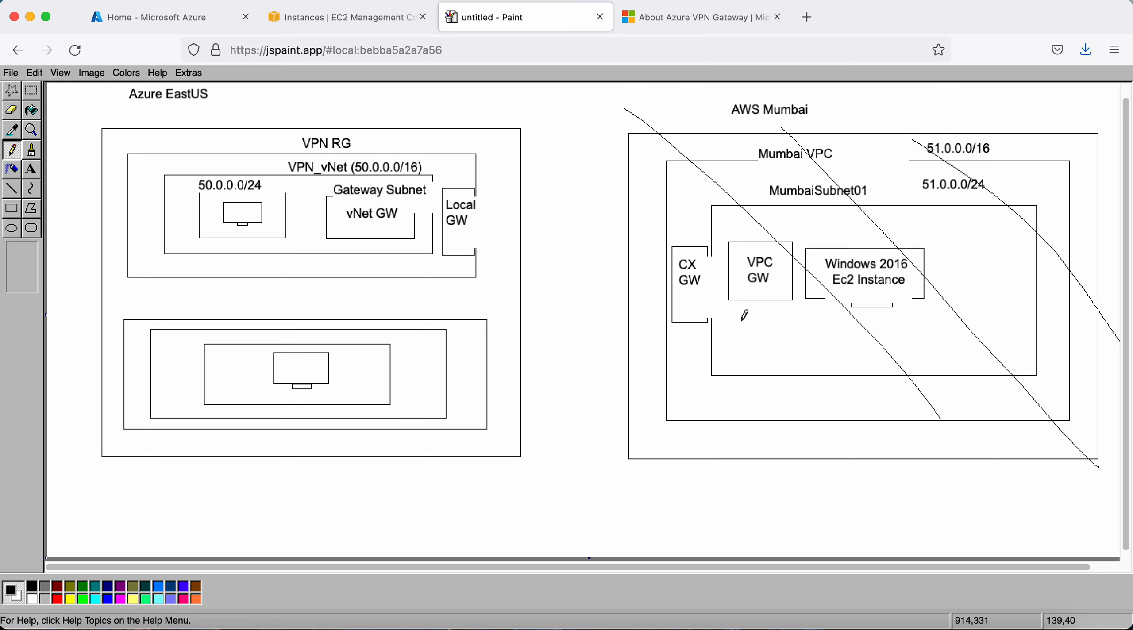
{"action": "left_click_drag", "start_coordinate": [647, 260], "coordinate": [829, 408]}
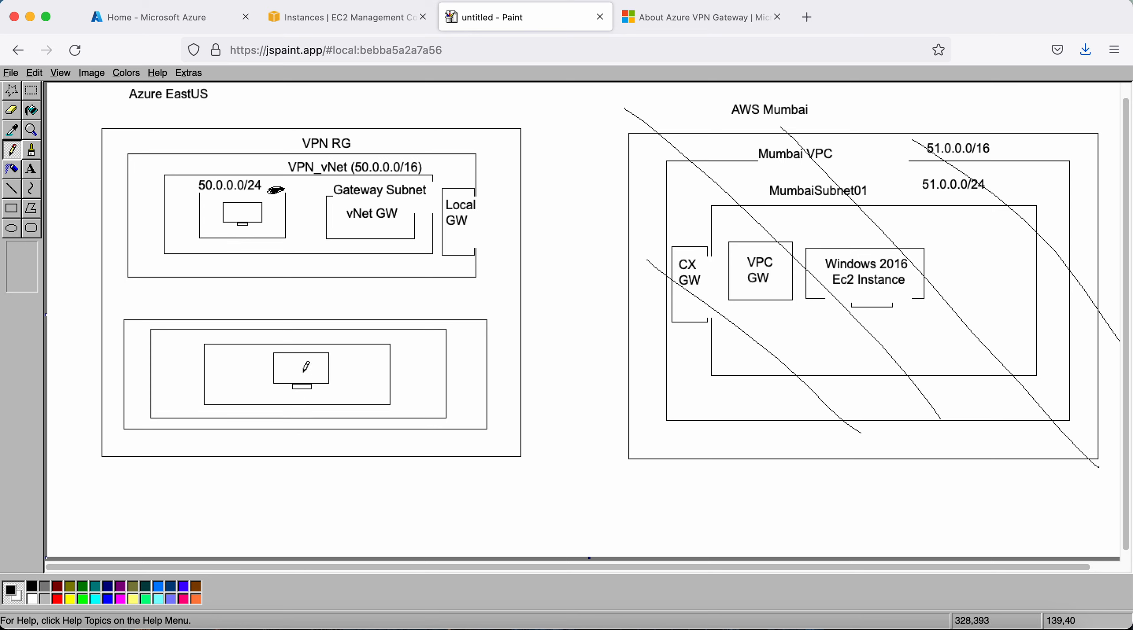
Mark the lower VM in the diagram with the pencil, draw an arrow from it to the 50.0.0.0/24 subnet, and underline that subnet's VM
{"action": "mouse_move", "coordinate": [291, 363]}
{"action": "left_mouse_down"}
{"action": "mouse_move", "coordinate": [298, 374]}
{"action": "mouse_move", "coordinate": [355, 368]}
{"action": "mouse_move", "coordinate": [358, 392]}
{"action": "left_mouse_up"}
{"action": "left_click_drag", "start_coordinate": [313, 354], "coordinate": [259, 256]}
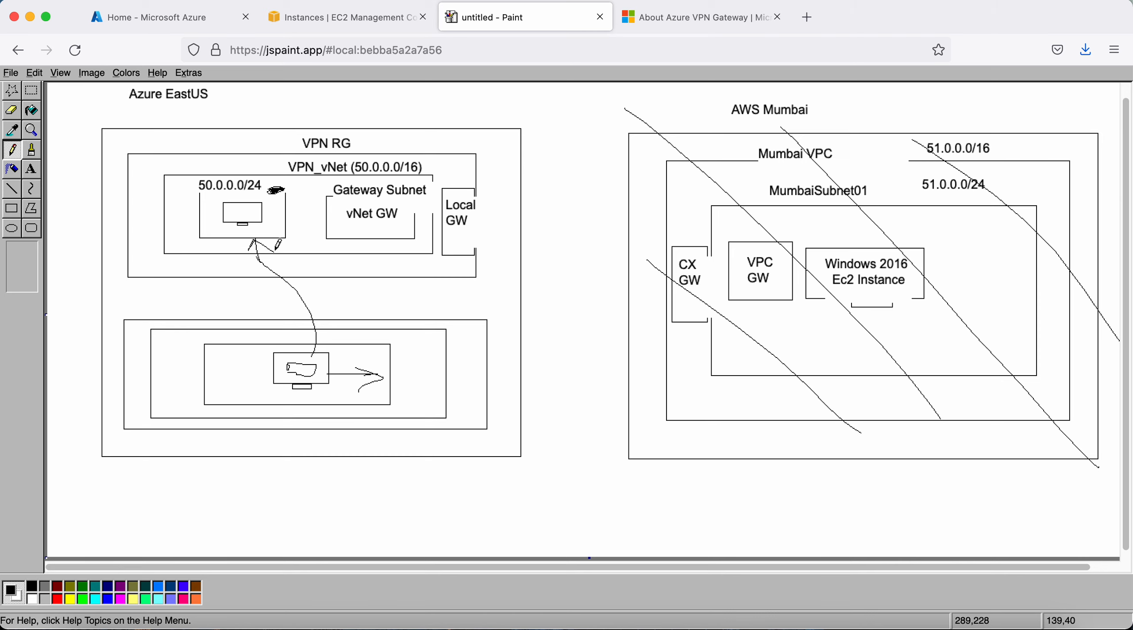
{"action": "left_click_drag", "start_coordinate": [253, 230], "coordinate": [261, 232]}
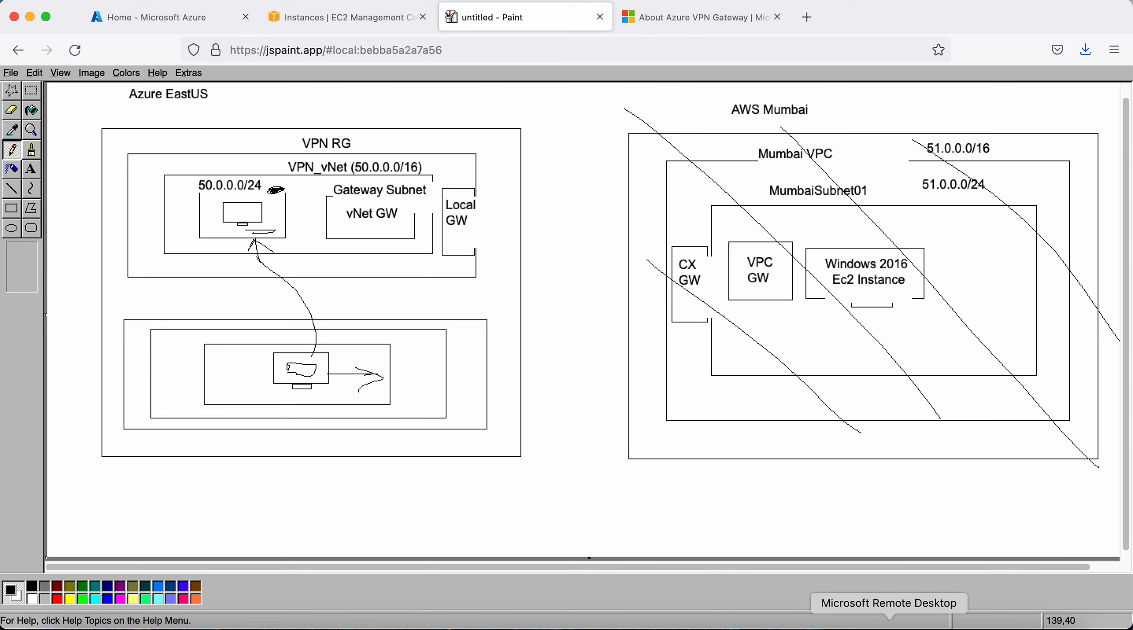
In the VPN Gateway documentation, open the Azure portal how-to for configuring a Point-to-Site VPN with Azure certificate authentication
{"action": "left_click", "coordinate": [709, 34]}
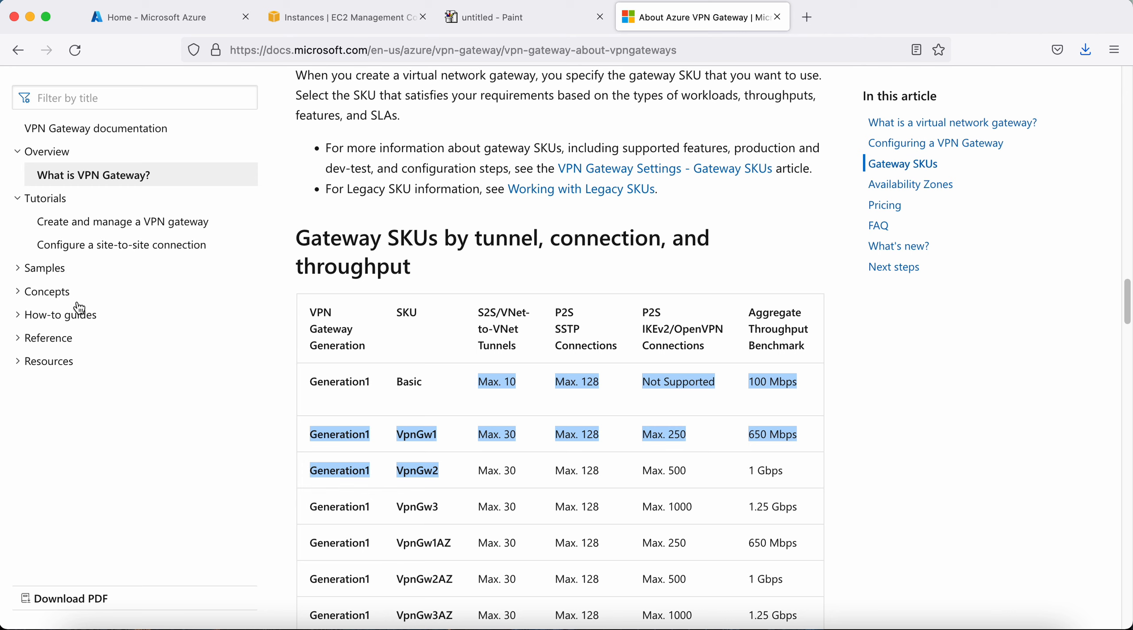
{"action": "left_click", "coordinate": [64, 315]}
{"action": "scroll", "coordinate": [144, 367], "scroll_direction": "down", "scroll_amount": 1}
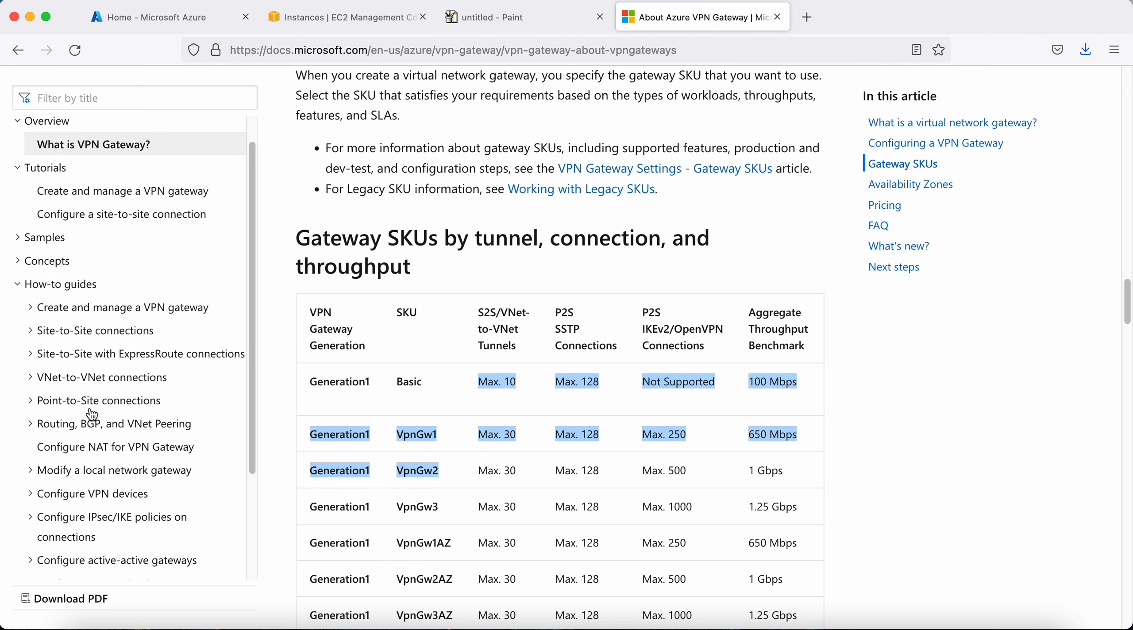
{"action": "left_click", "coordinate": [87, 402]}
{"action": "scroll", "coordinate": [146, 419], "scroll_direction": "down", "scroll_amount": 1}
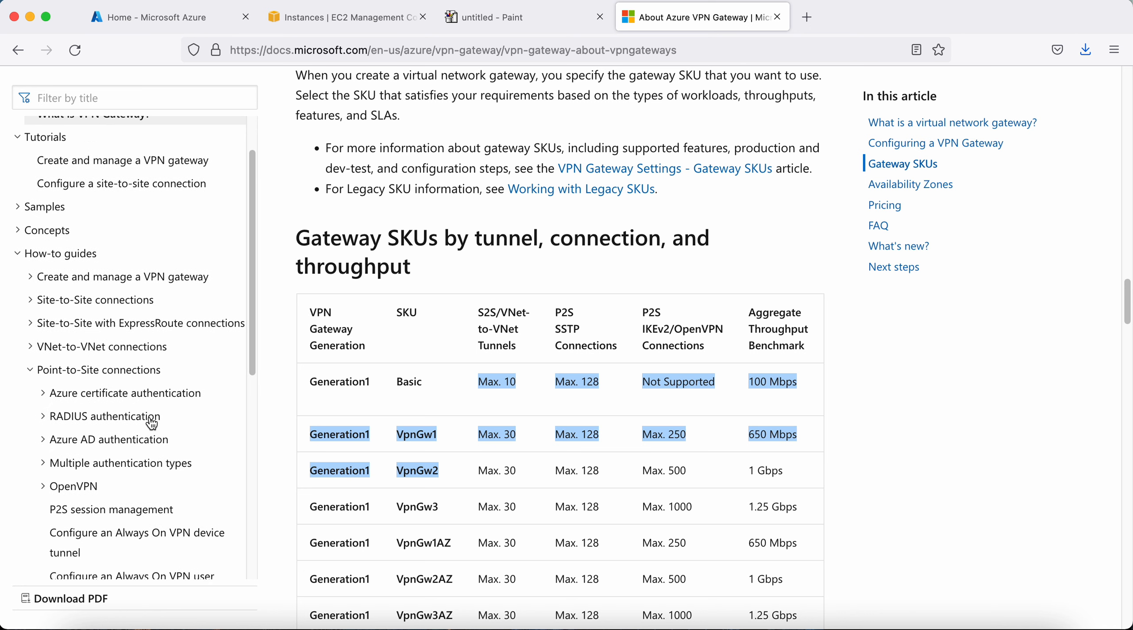
{"action": "scroll", "coordinate": [122, 421], "scroll_direction": "down", "scroll_amount": 2}
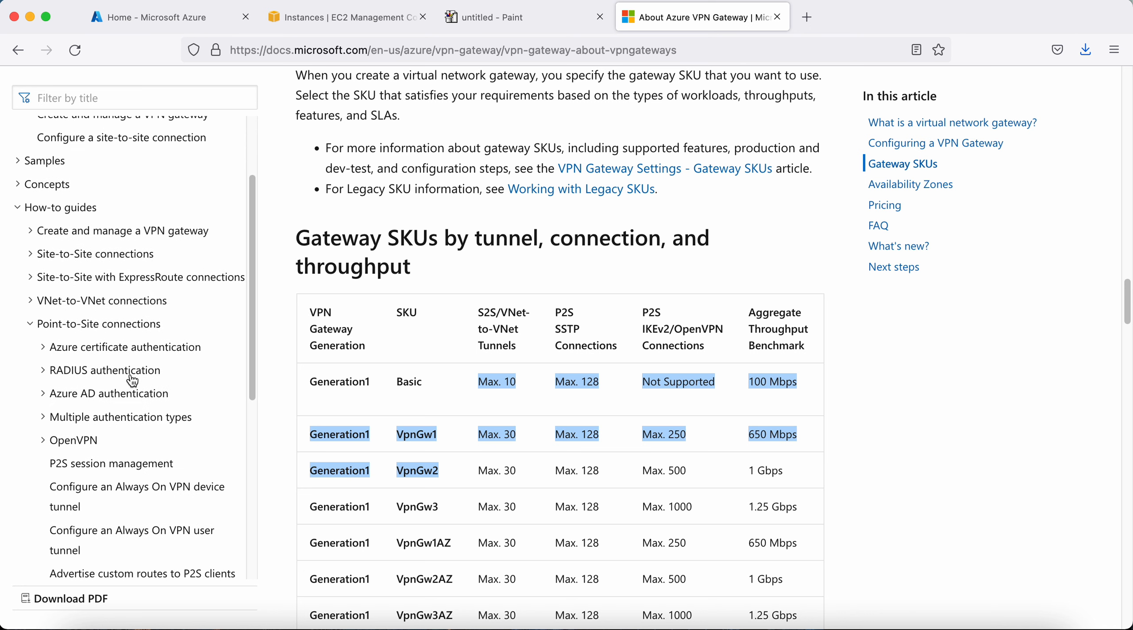
{"action": "left_click", "coordinate": [129, 351]}
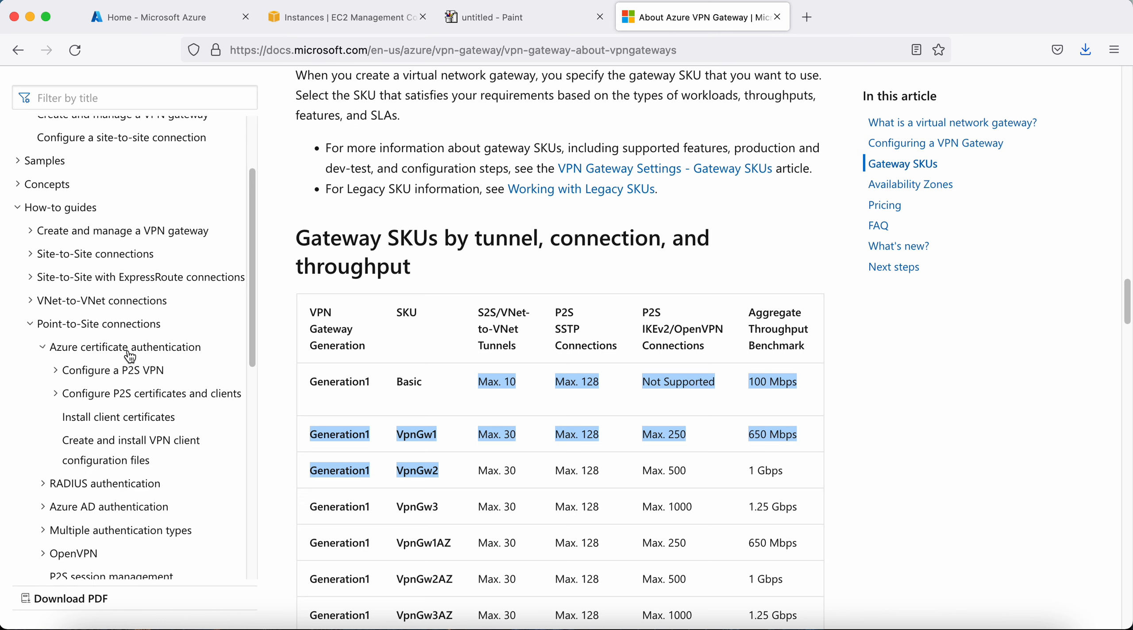
{"action": "left_click", "coordinate": [130, 375]}
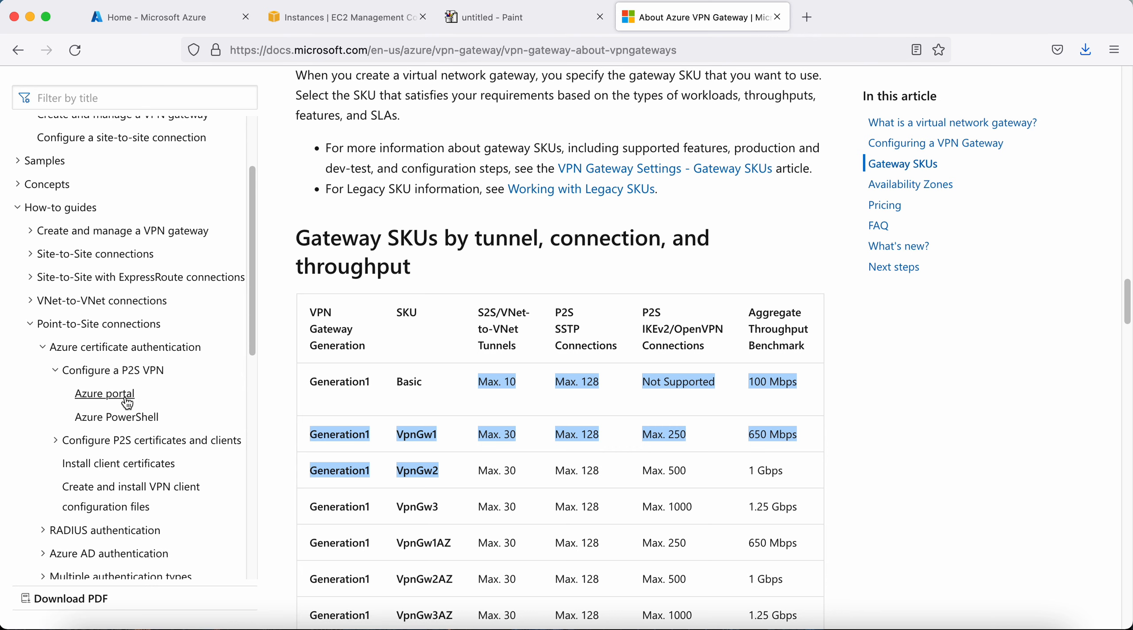
{"action": "left_click", "coordinate": [130, 393]}
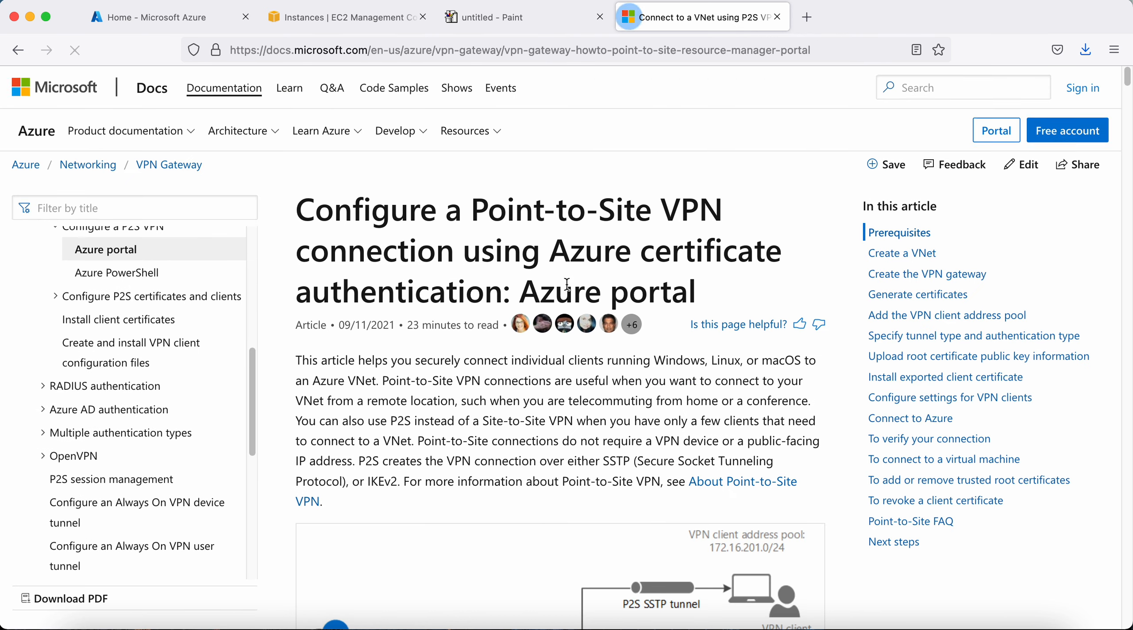
Review the article's Point-to-Site architecture diagram, prerequisites and example VNet values, including the subnet address range
{"action": "scroll", "coordinate": [561, 282], "scroll_direction": "down", "scroll_amount": 5}
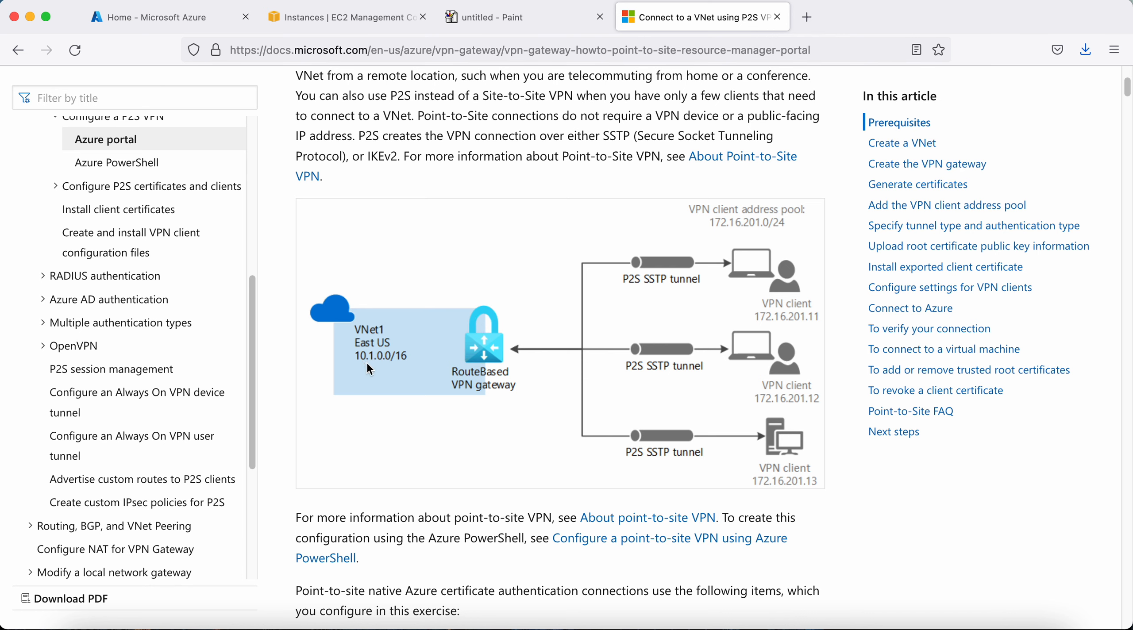
{"action": "scroll", "coordinate": [416, 350], "scroll_direction": "down", "scroll_amount": 15}
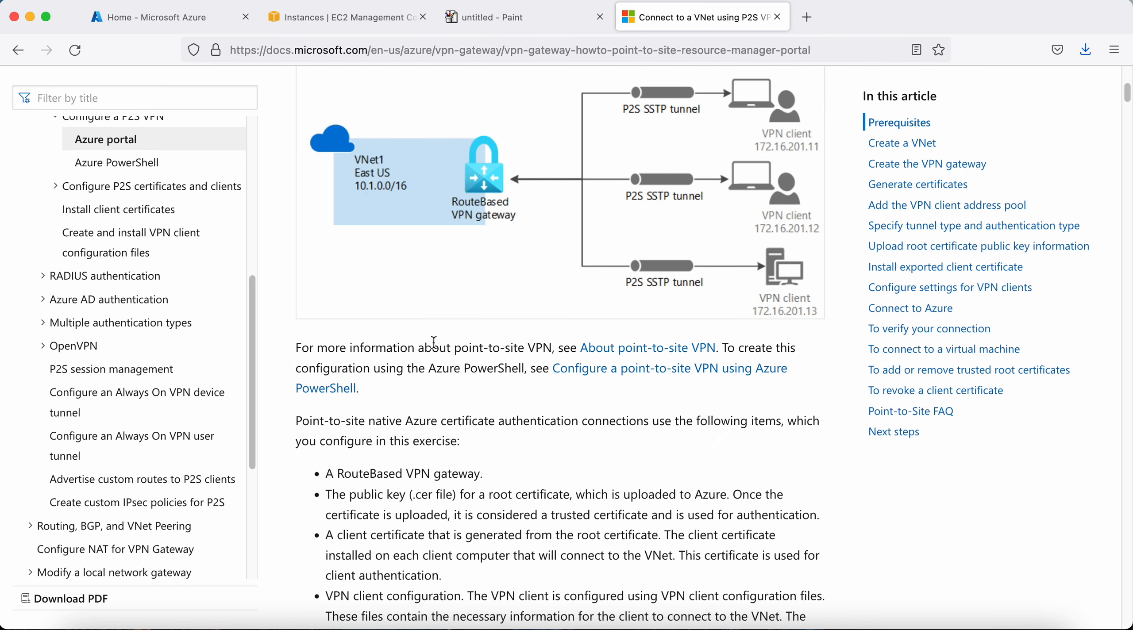
{"action": "scroll", "coordinate": [478, 325], "scroll_direction": "down", "scroll_amount": 3}
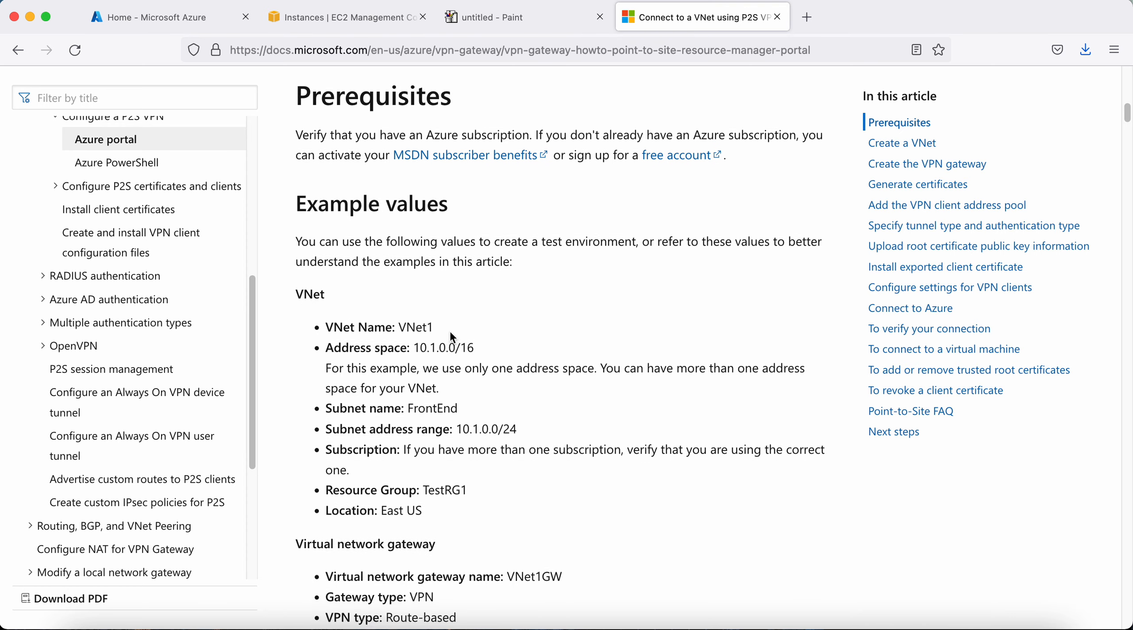
{"action": "left_click_drag", "start_coordinate": [395, 305], "coordinate": [433, 304]}
{"action": "scroll", "coordinate": [536, 324], "scroll_direction": "down", "scroll_amount": 2}
{"action": "left_click_drag", "start_coordinate": [402, 260], "coordinate": [511, 260]}
{"action": "scroll", "coordinate": [478, 277], "scroll_direction": "down", "scroll_amount": 2}
{"action": "left_click_drag", "start_coordinate": [377, 213], "coordinate": [491, 218]}
{"action": "left_click_drag", "start_coordinate": [383, 251], "coordinate": [504, 251]}
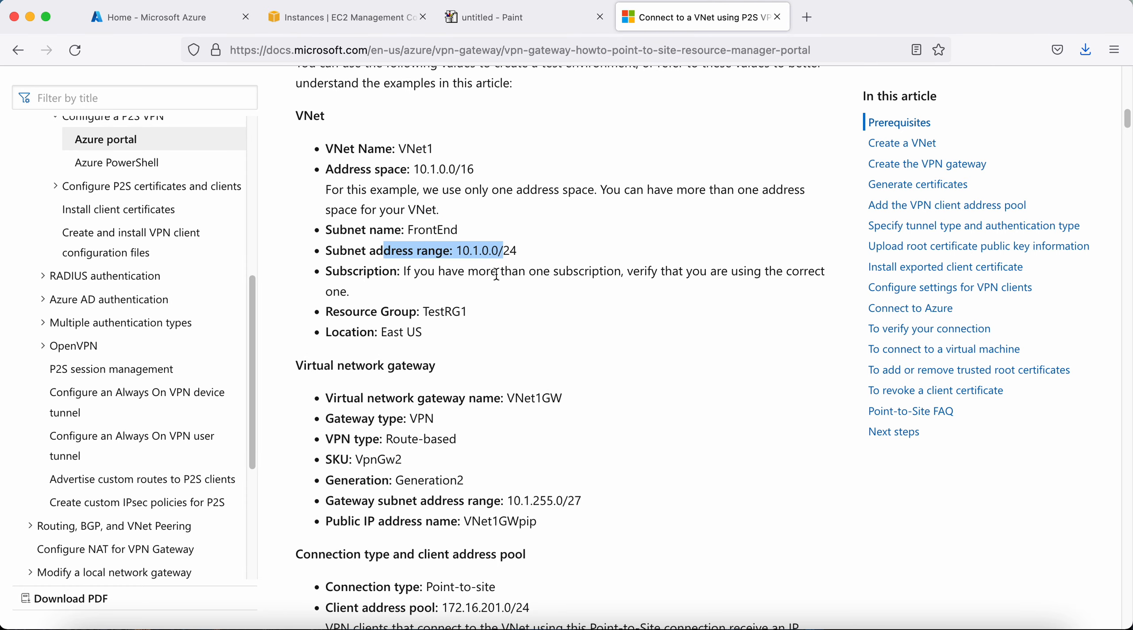
Review the example values for the virtual network gateway, connection type and client address pool
{"action": "scroll", "coordinate": [450, 276], "scroll_direction": "down", "scroll_amount": 4}
{"action": "left_click_drag", "start_coordinate": [296, 211], "coordinate": [438, 212]}
{"action": "scroll", "coordinate": [431, 308], "scroll_direction": "down", "scroll_amount": 6}
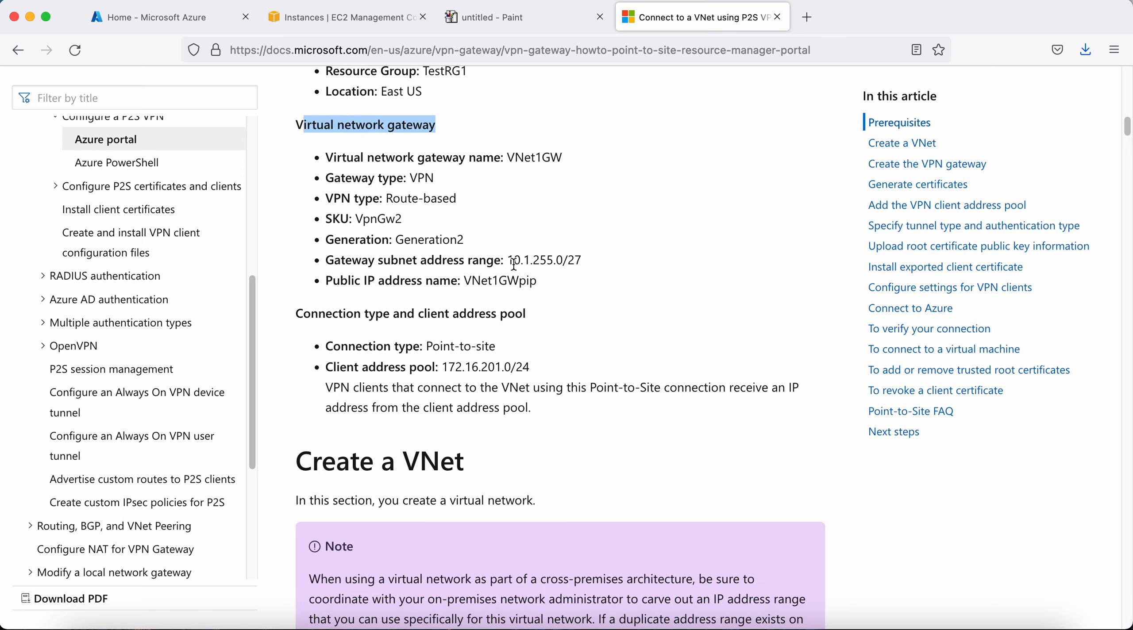
{"action": "left_click_drag", "start_coordinate": [353, 306], "coordinate": [558, 310]}
Skim the Create a VNet instructions and go to the article's Create the VPN gateway section
{"action": "scroll", "coordinate": [555, 312], "scroll_direction": "down", "scroll_amount": 20}
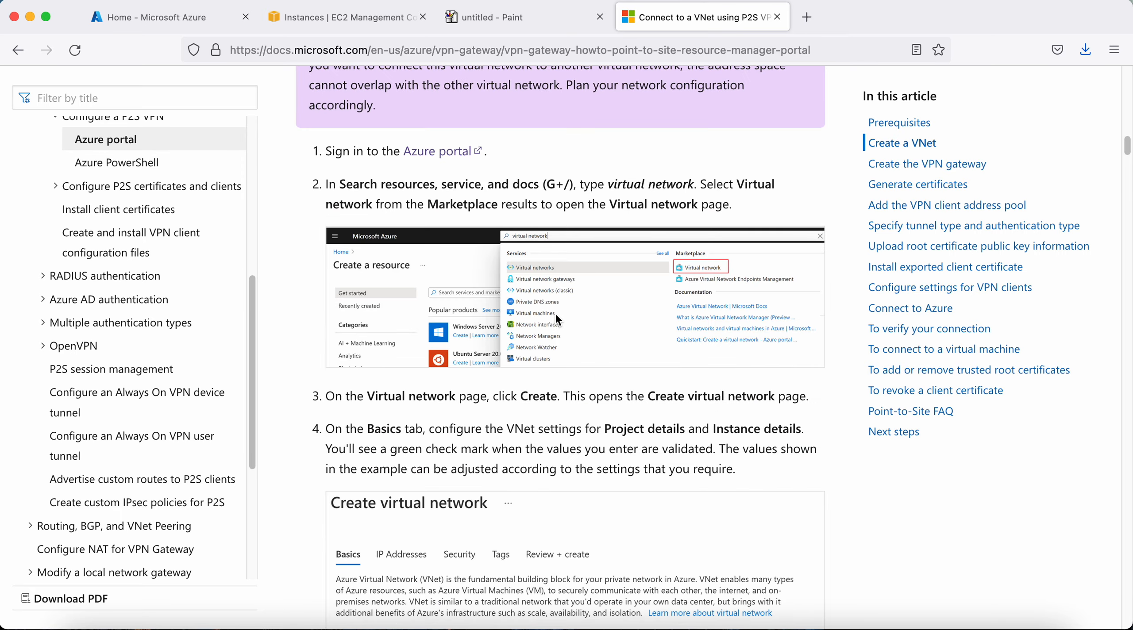
{"action": "scroll", "coordinate": [567, 330], "scroll_direction": "down", "scroll_amount": 13}
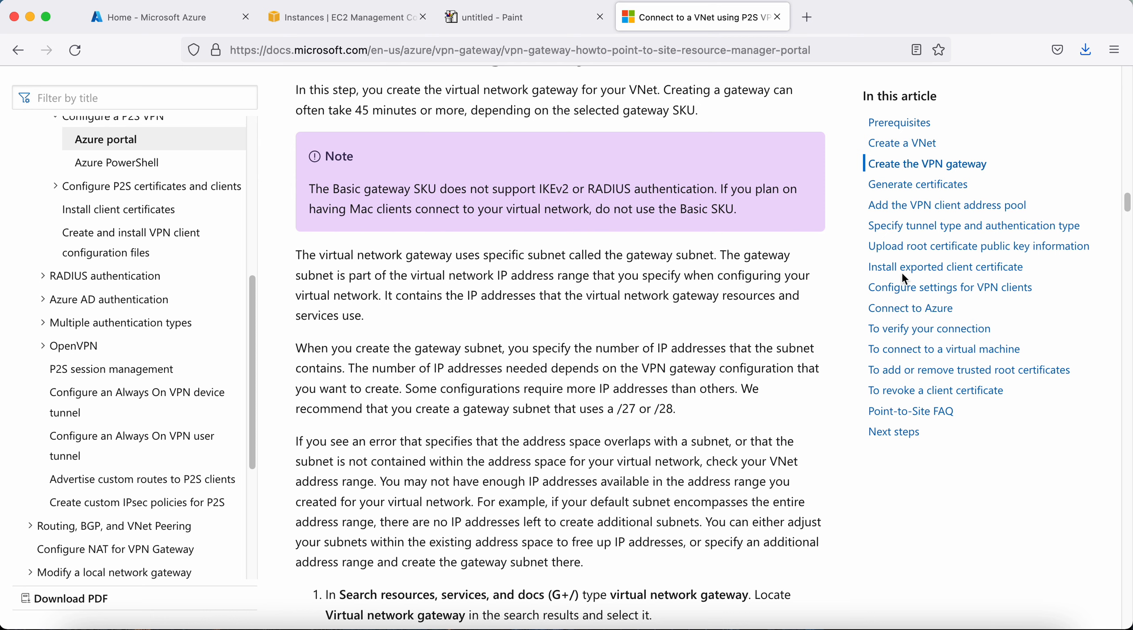
{"action": "left_click", "coordinate": [918, 185]}
{"action": "left_click", "coordinate": [928, 164]}
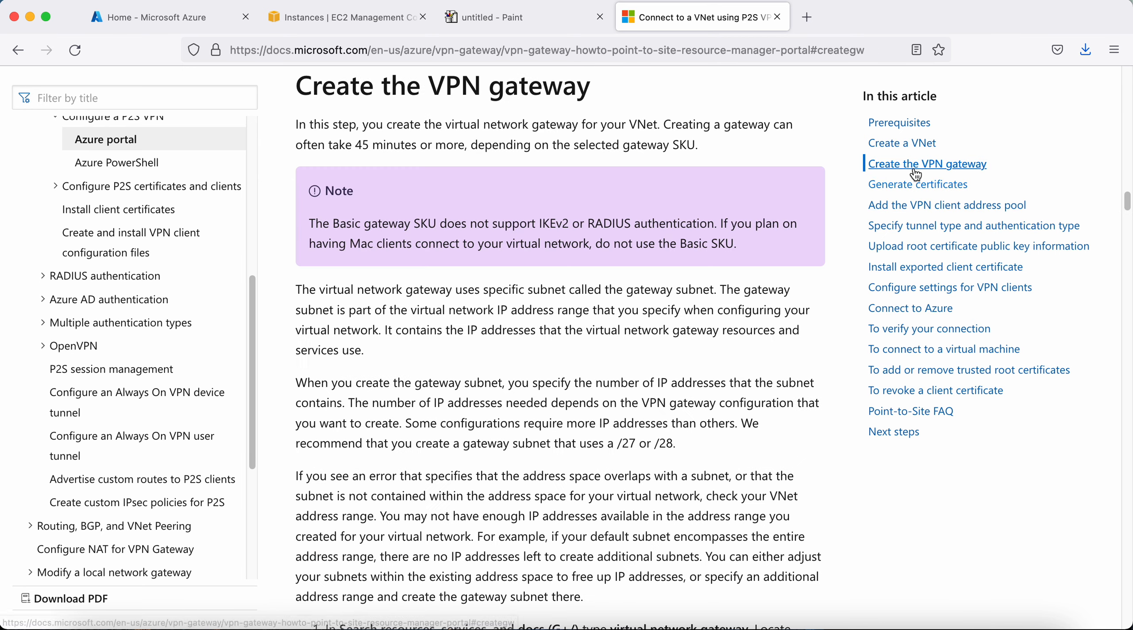
{"action": "left_click_drag", "start_coordinate": [411, 106], "coordinate": [602, 102]}
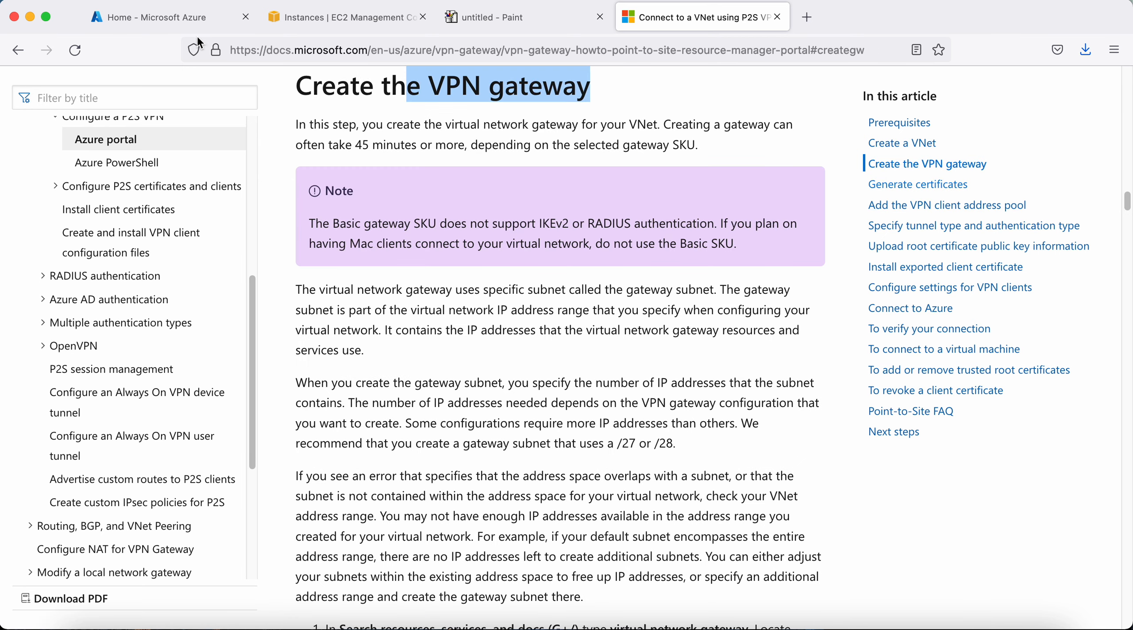
Switch to the Azure portal, open the VPN_vNet virtual network and check its subnets for GatewaySubnet
{"action": "left_click", "coordinate": [166, 24]}
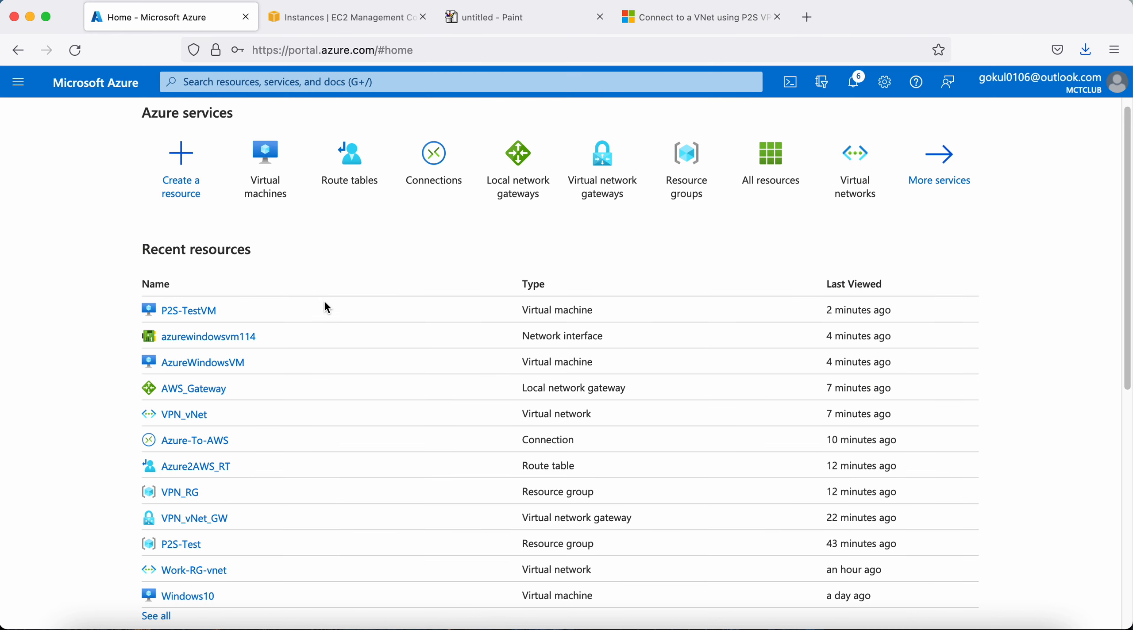
{"action": "left_click", "coordinate": [192, 421]}
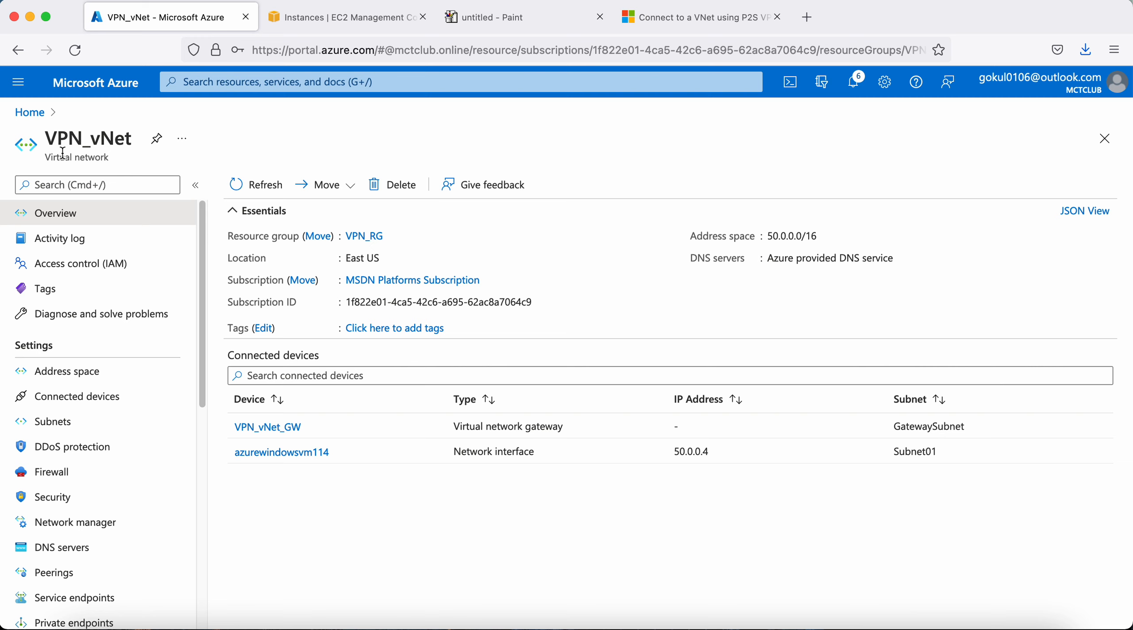
{"action": "left_click_drag", "start_coordinate": [58, 139], "coordinate": [125, 158]}
{"action": "left_click", "coordinate": [84, 423]}
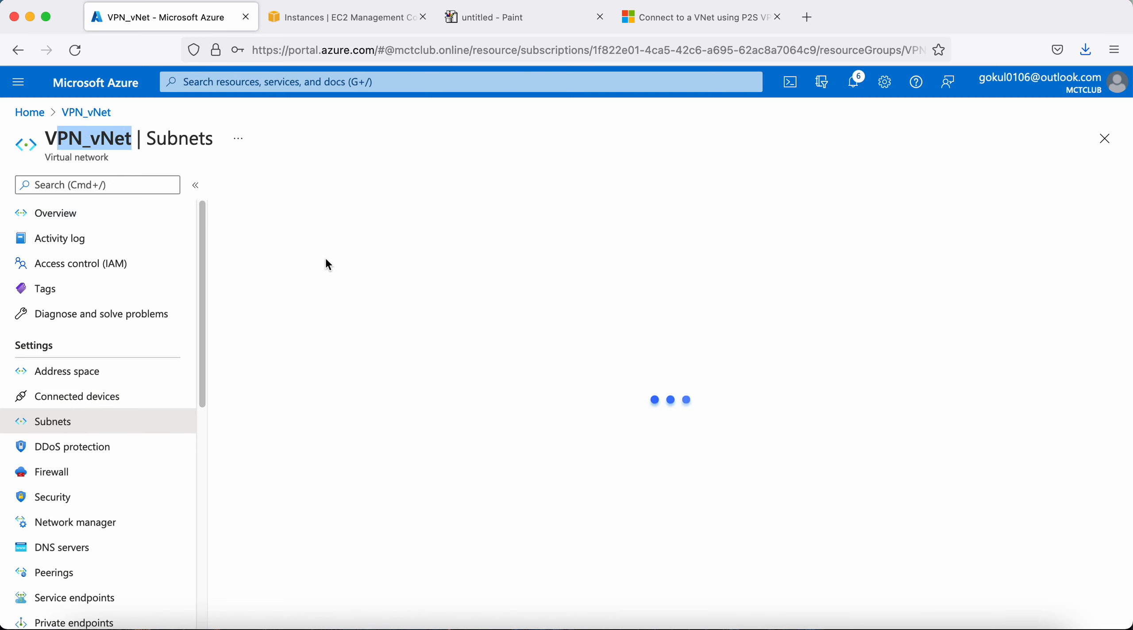
{"action": "left_click_drag", "start_coordinate": [302, 289], "coordinate": [231, 288]}
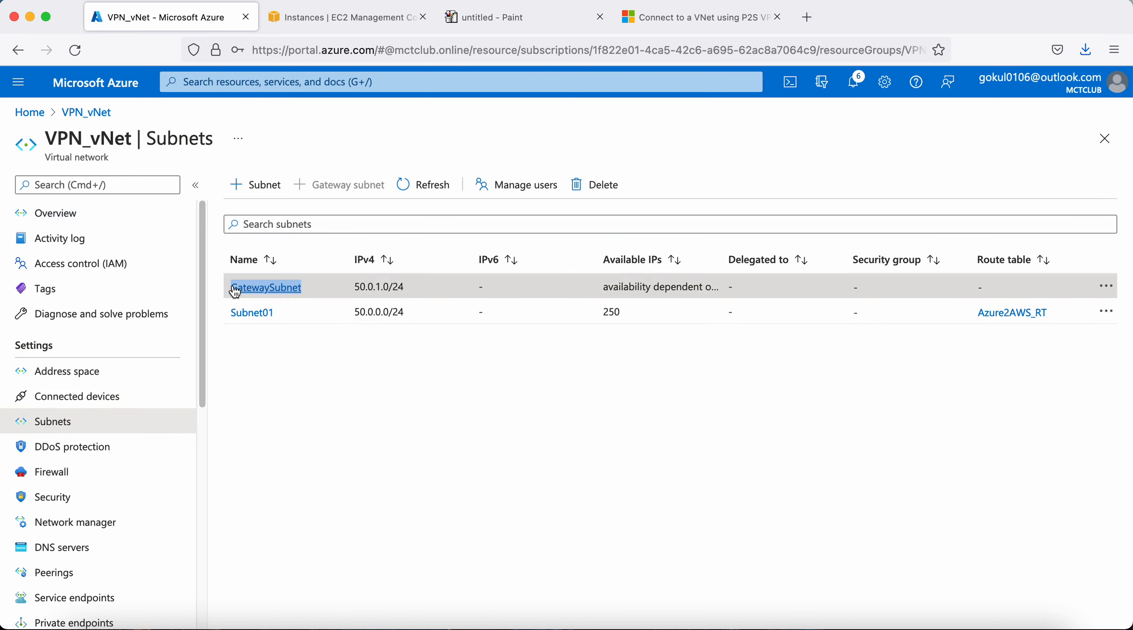
Open the VPN_vNet_GW virtual network gateway and check its associated virtual network, SKU and VPN type
{"action": "left_click", "coordinate": [30, 113]}
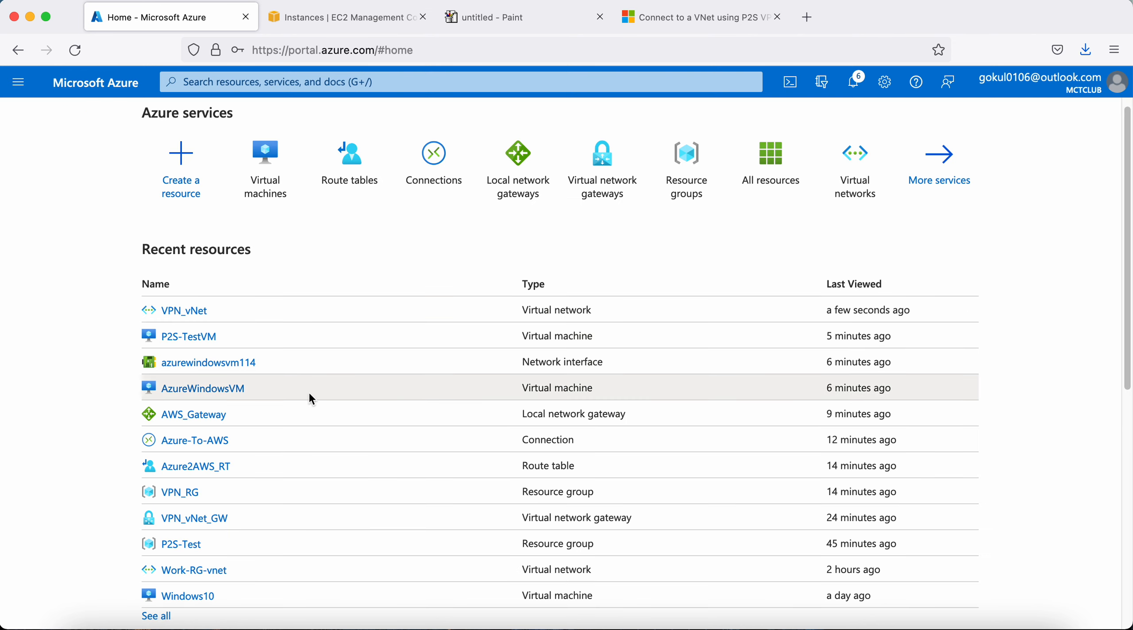
{"action": "left_click", "coordinate": [575, 194]}
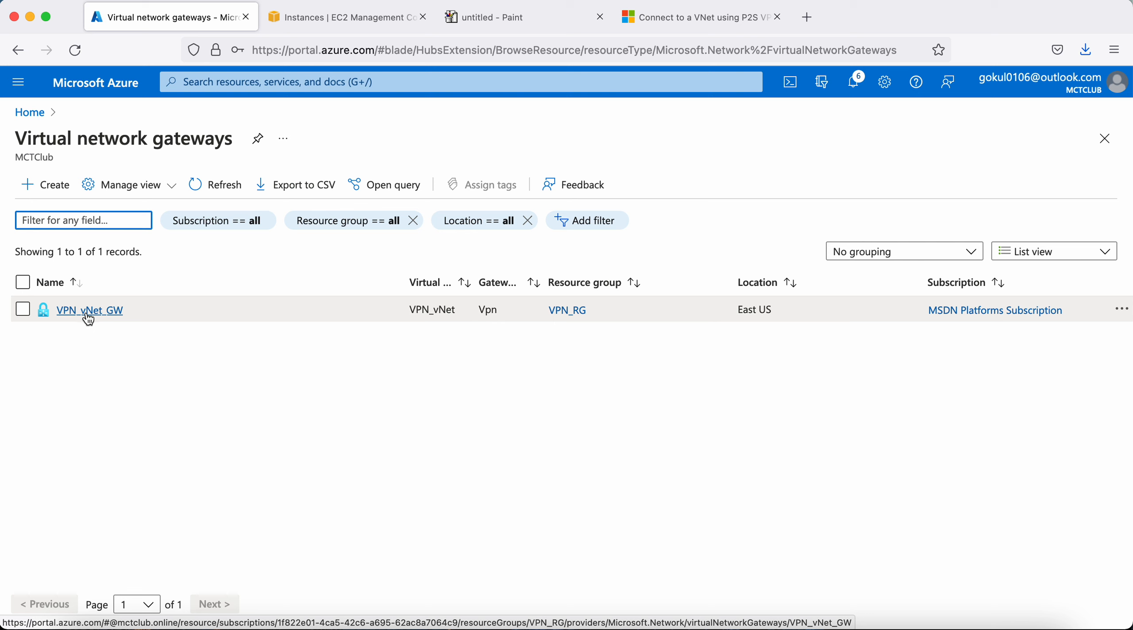
{"action": "double_click", "coordinate": [432, 310]}
{"action": "left_click", "coordinate": [91, 314]}
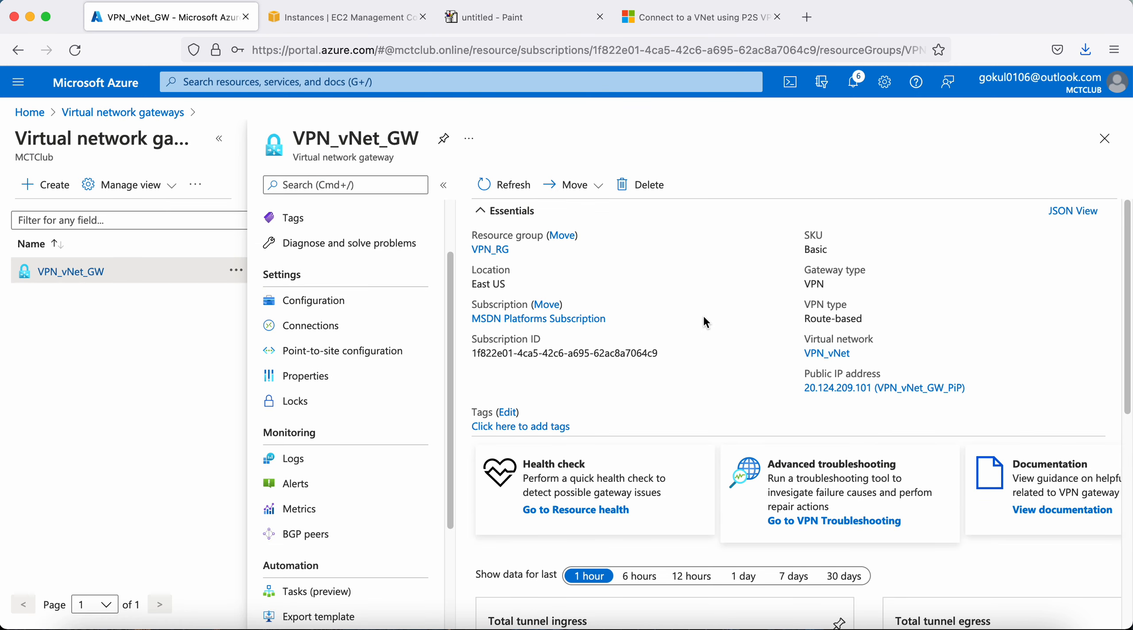
{"action": "left_click_drag", "start_coordinate": [792, 262], "coordinate": [822, 244]}
{"action": "left_click_drag", "start_coordinate": [804, 305], "coordinate": [847, 306]}
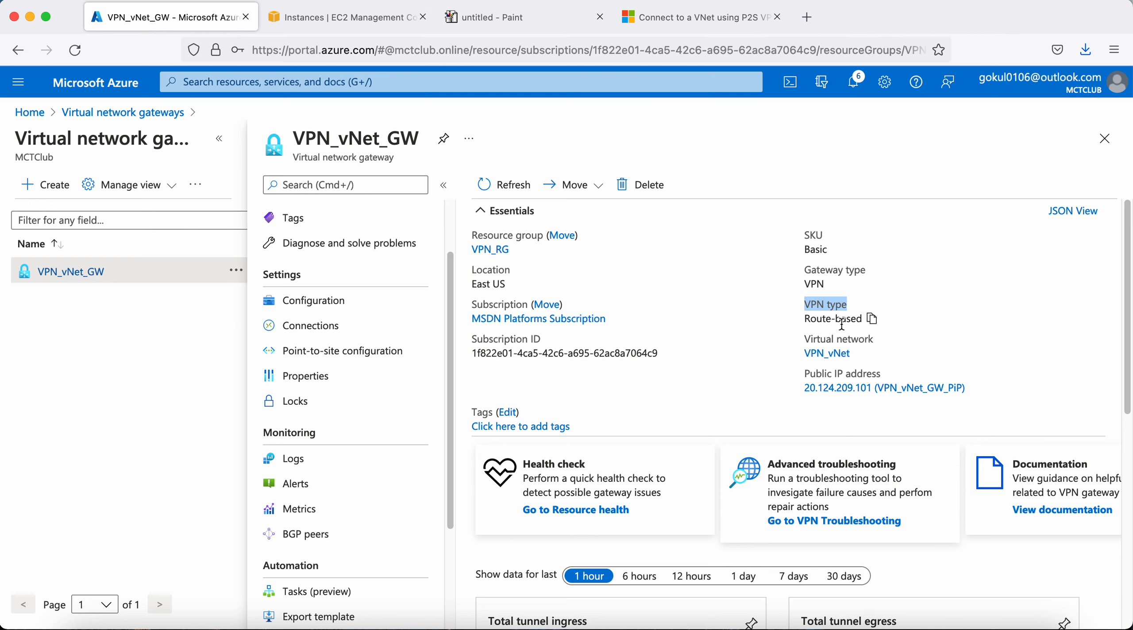
{"action": "triple_click", "coordinate": [842, 323]}
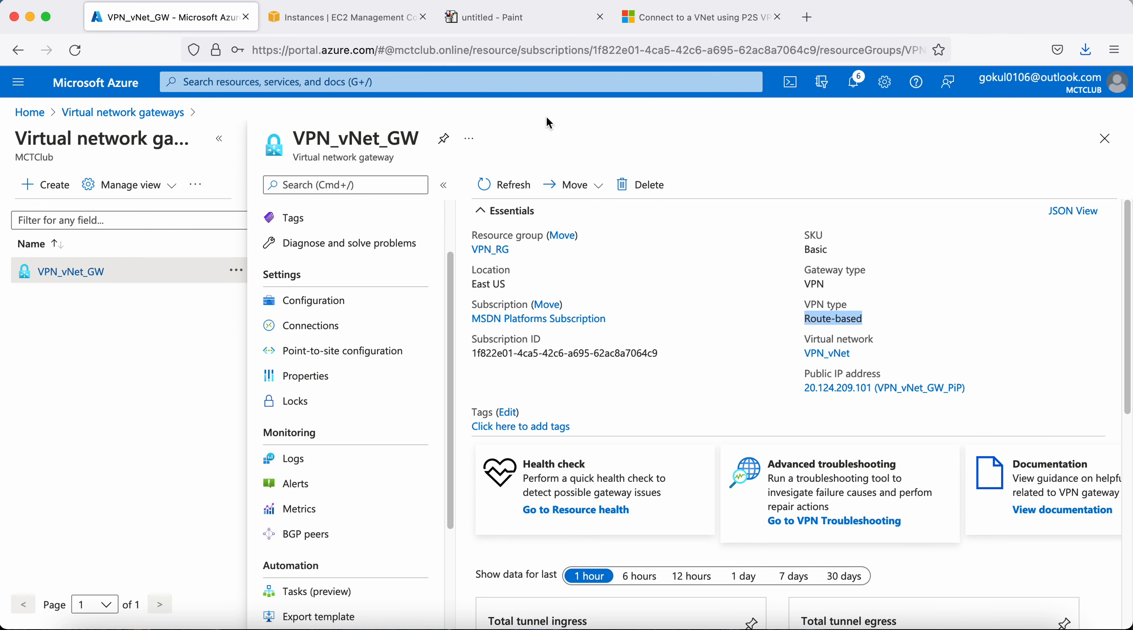
Return to the Point-to-Site article and read through the Create the VPN gateway instructions and settings
{"action": "left_click", "coordinate": [662, 18]}
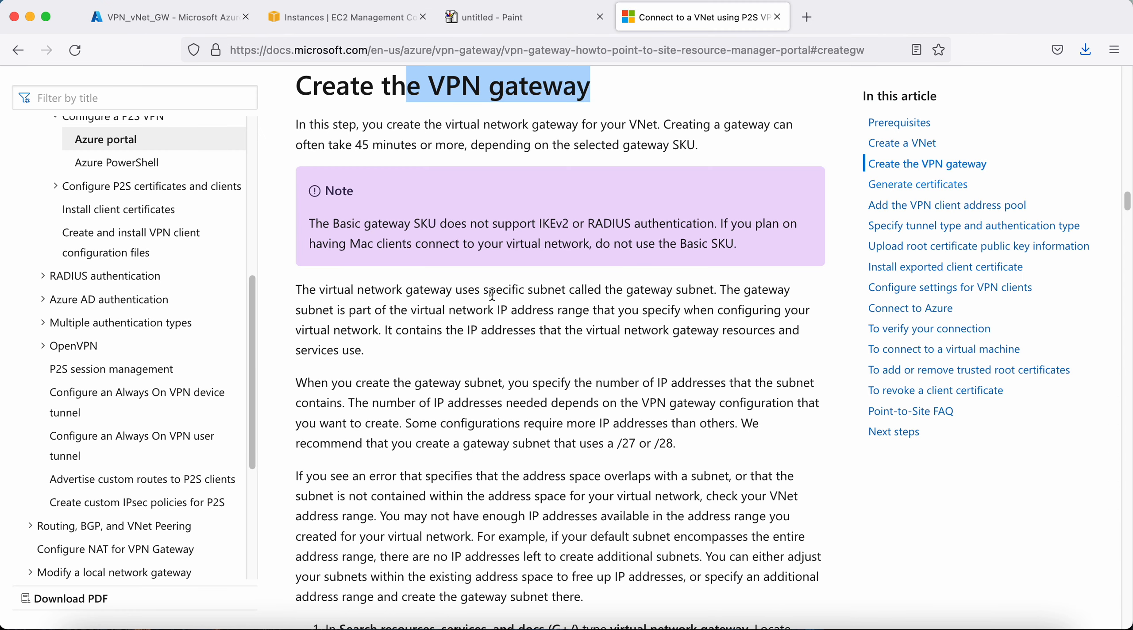
{"action": "scroll", "coordinate": [493, 294], "scroll_direction": "up", "scroll_amount": 2}
{"action": "left_click_drag", "start_coordinate": [360, 172], "coordinate": [589, 173]}
{"action": "scroll", "coordinate": [582, 225], "scroll_direction": "down", "scroll_amount": 8}
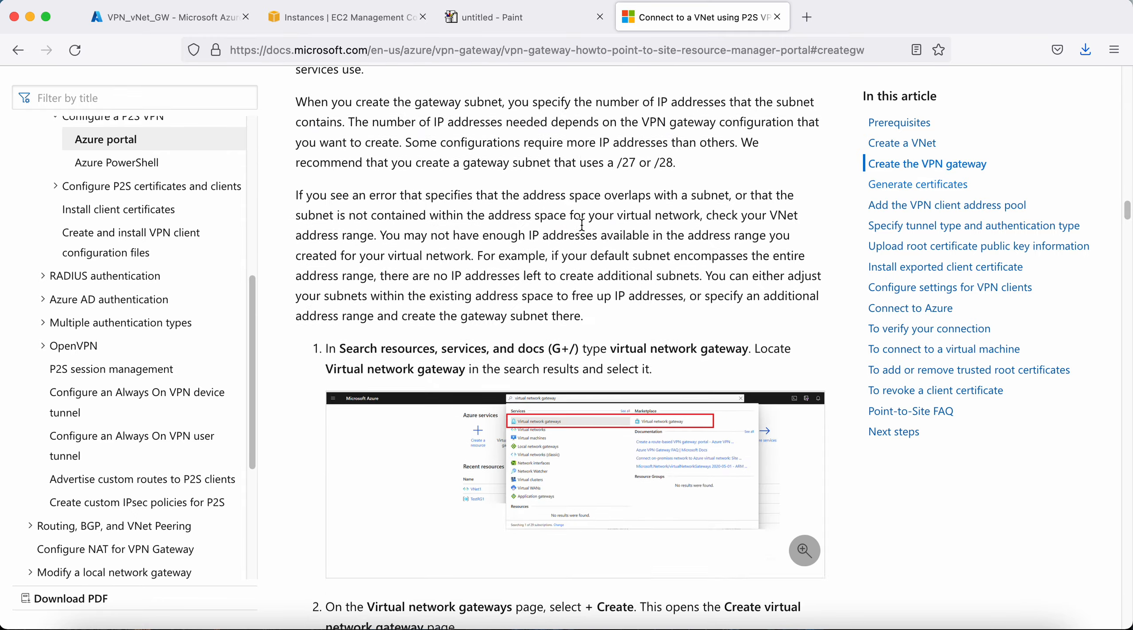
{"action": "scroll", "coordinate": [582, 225], "scroll_direction": "down", "scroll_amount": 20}
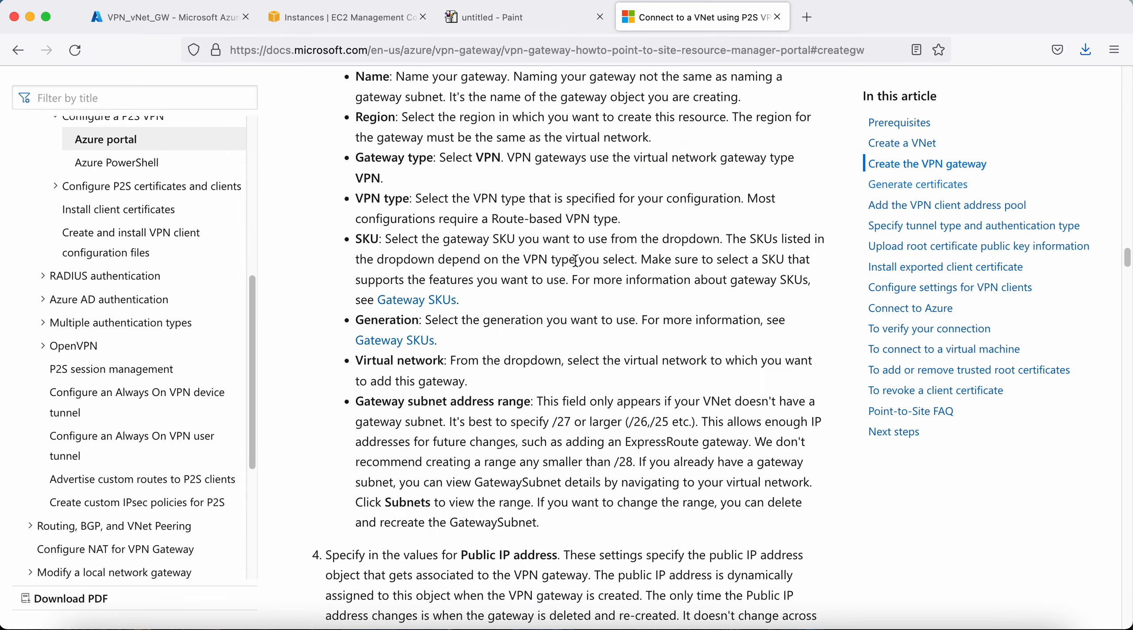
Read the article's Generate certificates section, focusing on the options for generating a root certificate
{"action": "scroll", "coordinate": [576, 261], "scroll_direction": "down", "scroll_amount": 20}
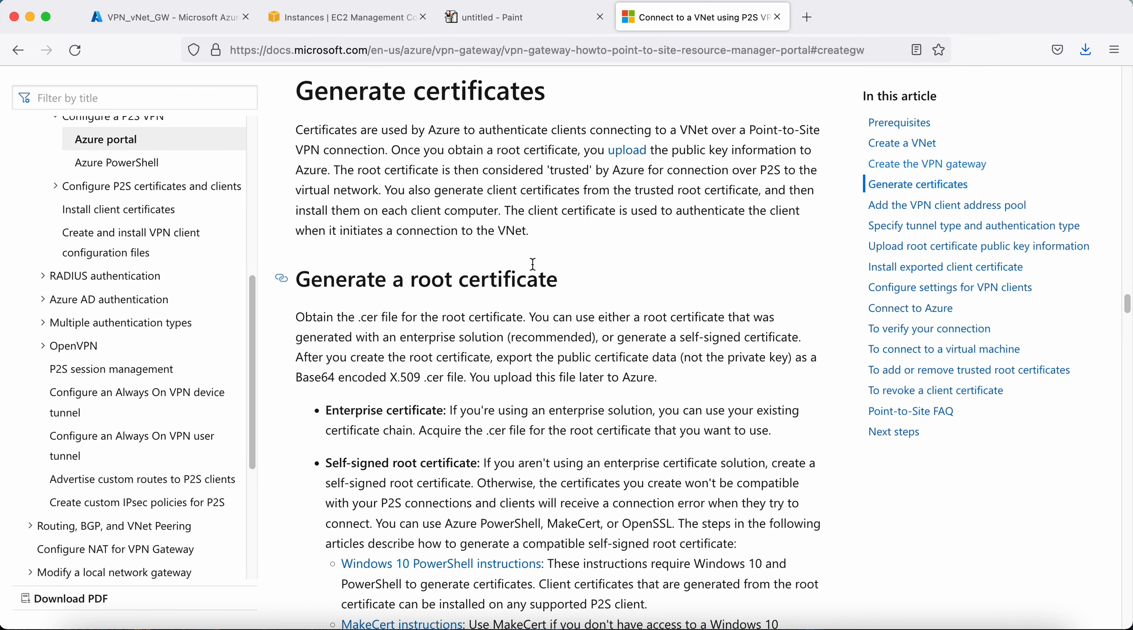
{"action": "left_click_drag", "start_coordinate": [350, 91], "coordinate": [536, 92]}
{"action": "triple_click", "coordinate": [382, 266]}
{"action": "scroll", "coordinate": [581, 274], "scroll_direction": "down", "scroll_amount": 4}
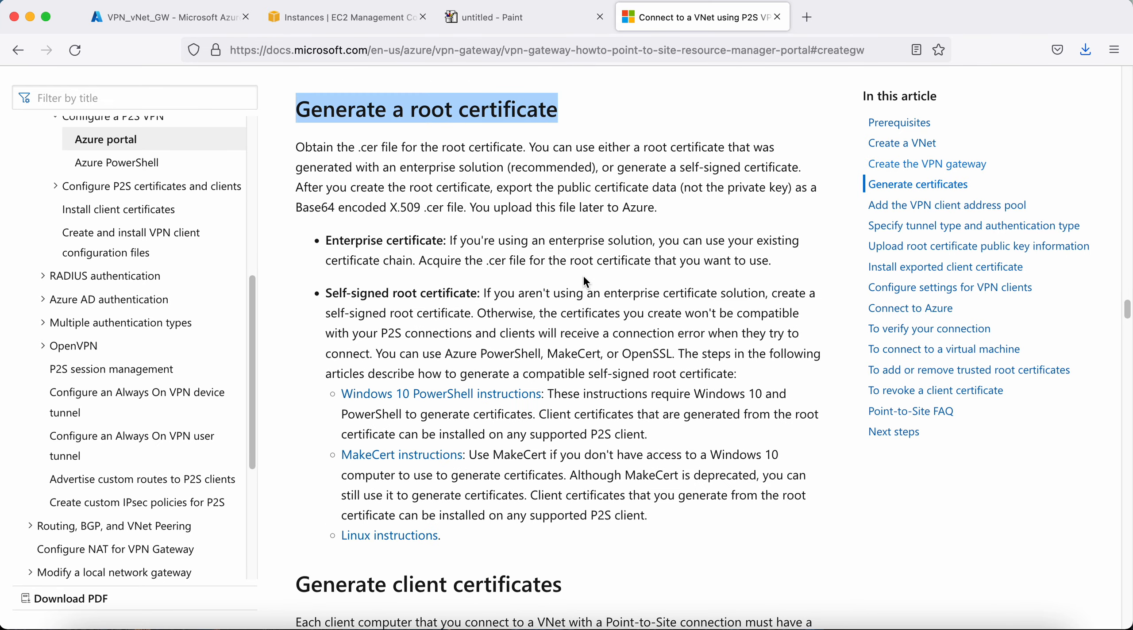
Open the Windows 10 PowerShell instructions for generating a self-signed root certificate in a new browser tab and switch to it
{"action": "scroll", "coordinate": [584, 277], "scroll_direction": "up", "scroll_amount": 1}
{"action": "left_click_drag", "start_coordinate": [297, 175], "coordinate": [554, 233]}
{"action": "left_click", "coordinate": [554, 232]}
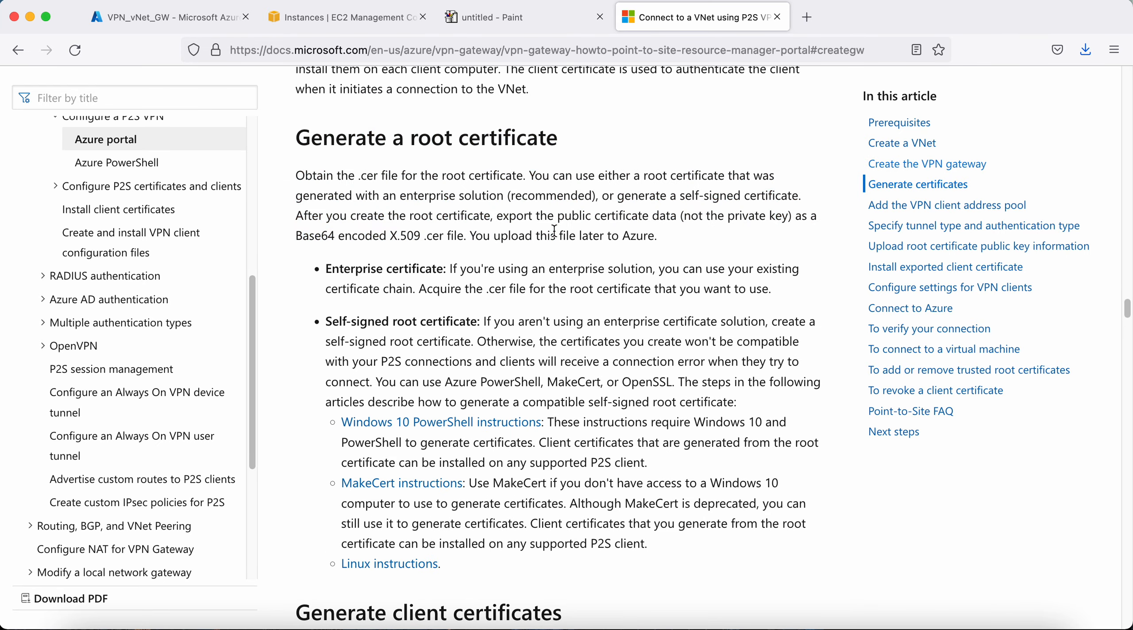
{"action": "scroll", "coordinate": [554, 231], "scroll_direction": "down", "scroll_amount": 2}
{"action": "right_click", "coordinate": [471, 352]}
{"action": "right_click", "coordinate": [444, 353]}
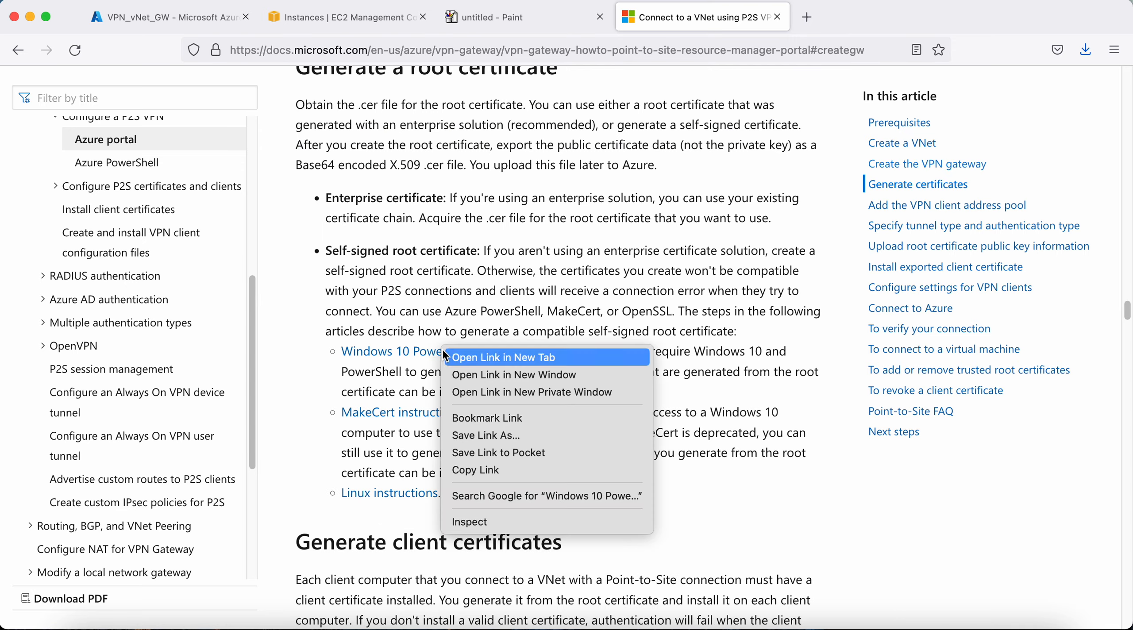
{"action": "right_click", "coordinate": [427, 353]}
{"action": "left_click", "coordinate": [491, 361]}
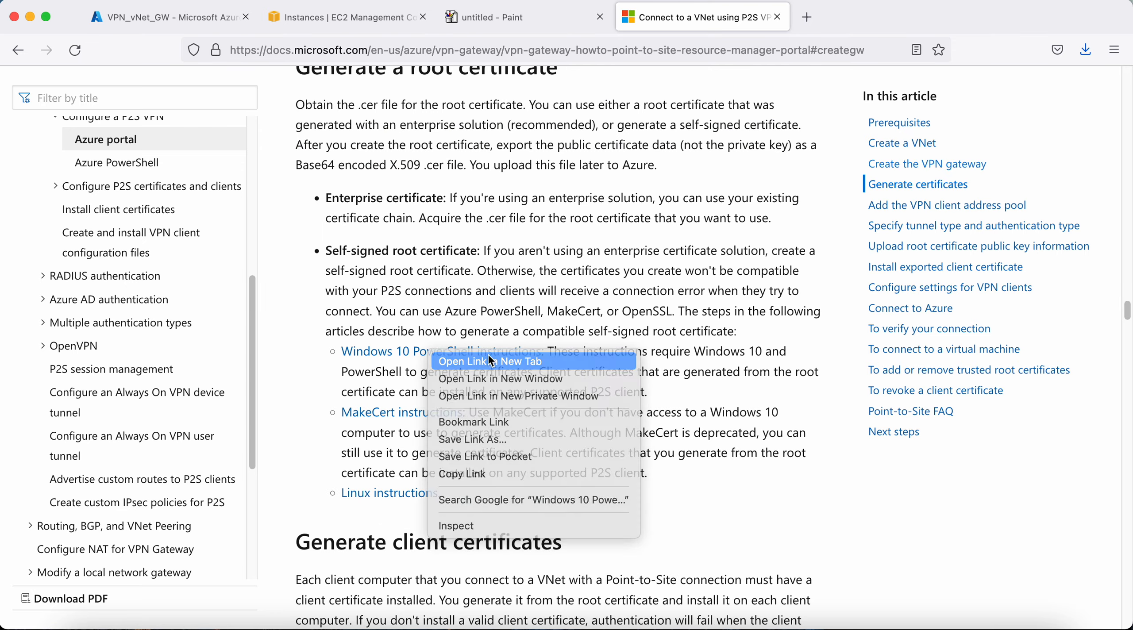
{"action": "scroll", "coordinate": [491, 361], "scroll_direction": "down", "scroll_amount": 1}
{"action": "left_click", "coordinate": [875, 18]}
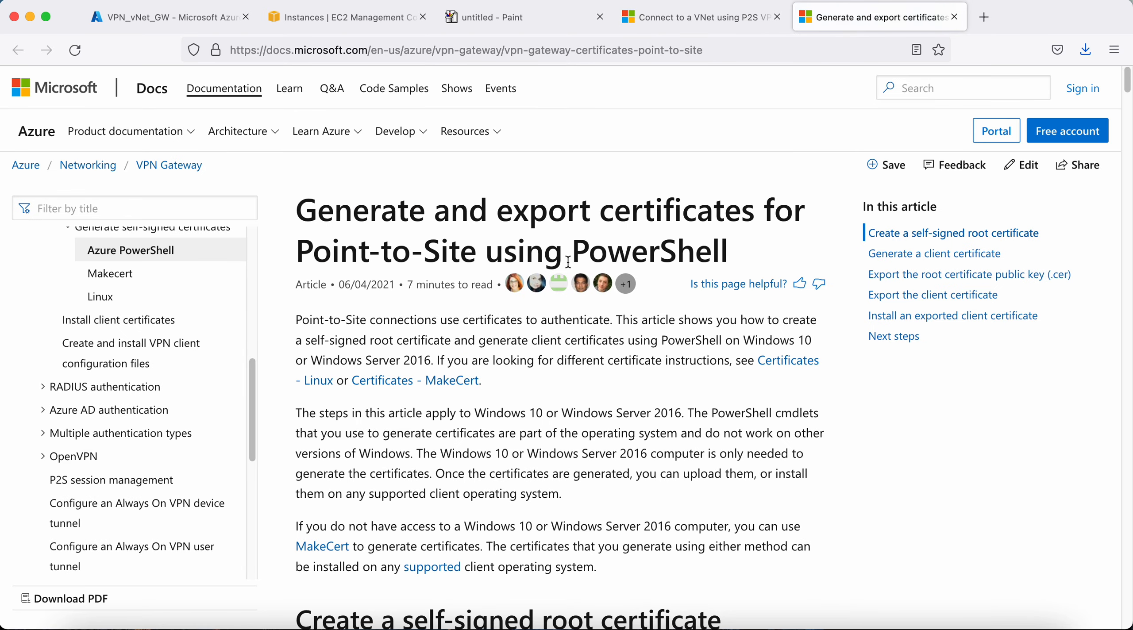
Read the introduction of the PowerShell certificates article and its instructions for creating a self-signed root certificate
{"action": "left_click_drag", "start_coordinate": [307, 208], "coordinate": [721, 217]}
{"action": "left_click_drag", "start_coordinate": [529, 211], "coordinate": [723, 245]}
{"action": "scroll", "coordinate": [479, 247], "scroll_direction": "down", "scroll_amount": 1}
{"action": "left_click", "coordinate": [420, 209]}
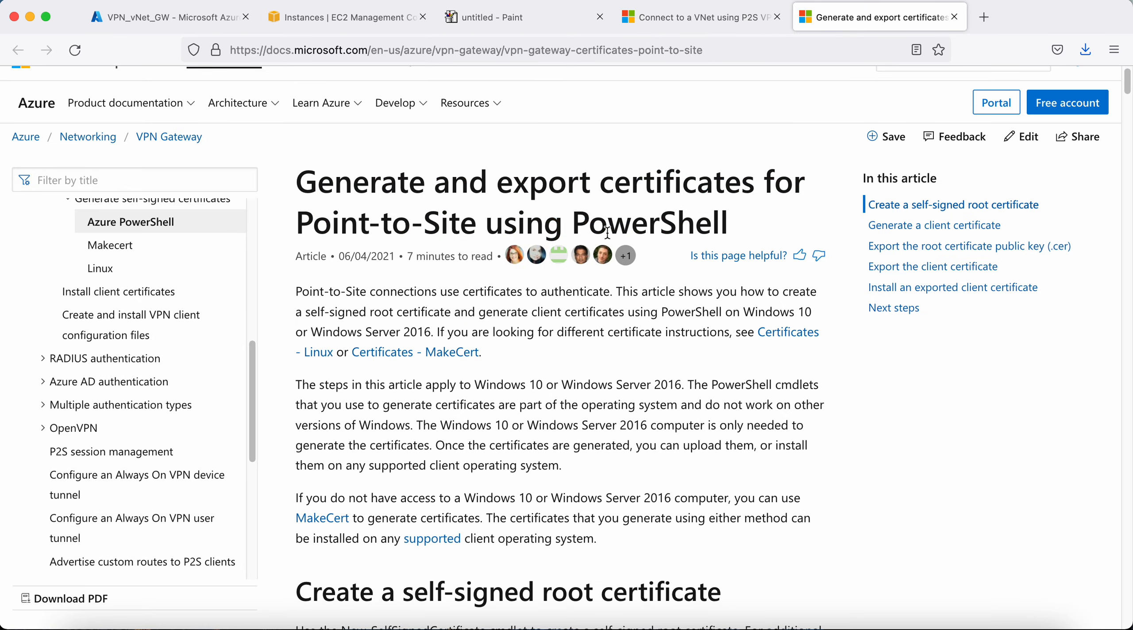
{"action": "scroll", "coordinate": [416, 208], "scroll_direction": "down", "scroll_amount": 10}
{"action": "left_click_drag", "start_coordinate": [388, 154], "coordinate": [434, 155]}
{"action": "scroll", "coordinate": [434, 155], "scroll_direction": "down", "scroll_amount": 7}
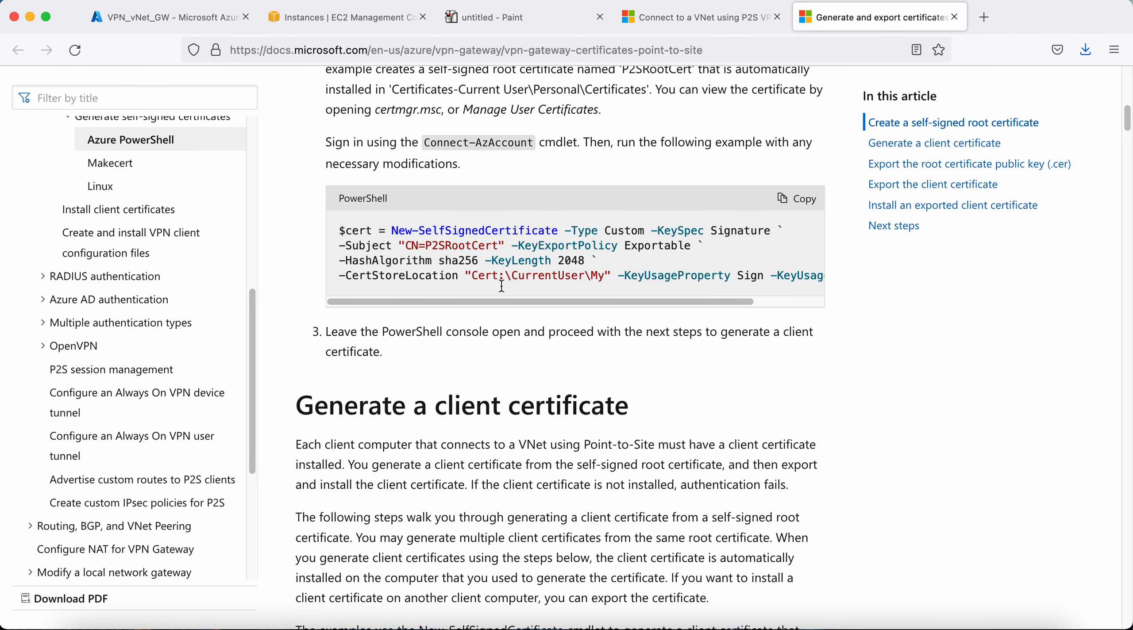
Compare the article's sections on creating a self-signed root certificate and generating a client certificate
{"action": "left_click_drag", "start_coordinate": [416, 377], "coordinate": [655, 392]}
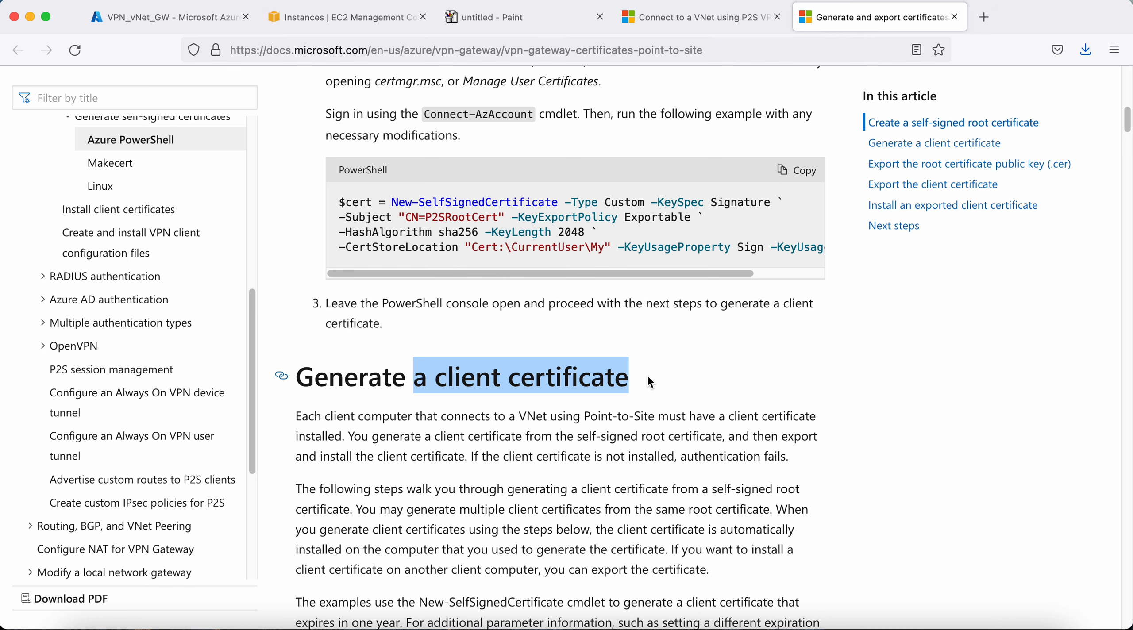
{"action": "scroll", "coordinate": [647, 375], "scroll_direction": "up", "scroll_amount": 6}
{"action": "scroll", "coordinate": [586, 209], "scroll_direction": "down", "scroll_amount": 1}
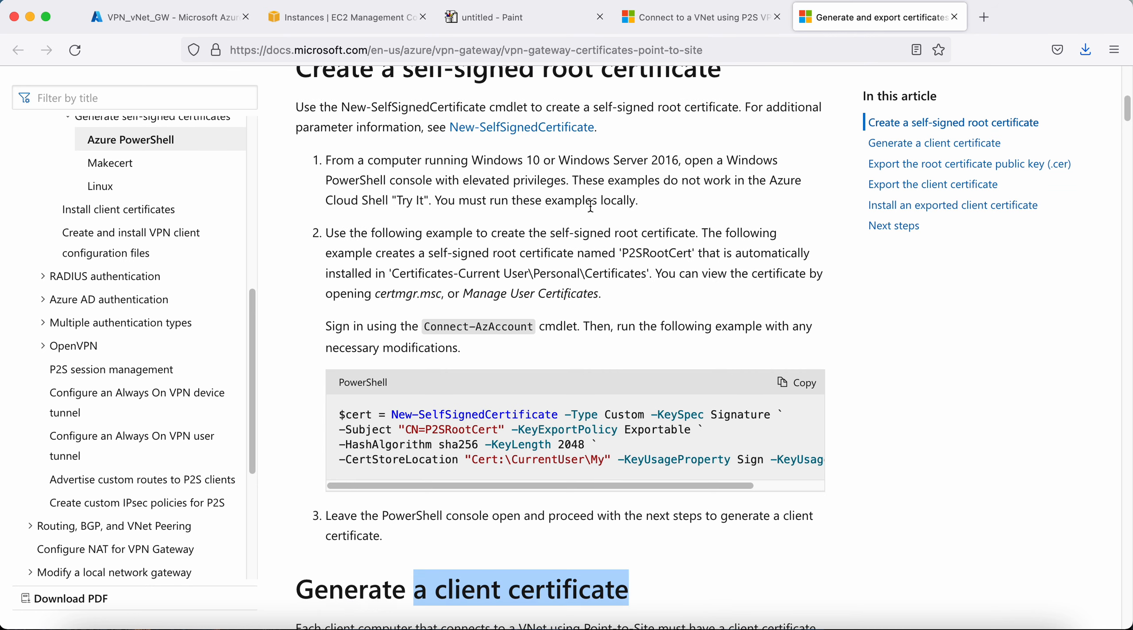
{"action": "scroll", "coordinate": [595, 209], "scroll_direction": "up", "scroll_amount": 2}
{"action": "left_click_drag", "start_coordinate": [490, 125], "coordinate": [639, 127]}
{"action": "scroll", "coordinate": [588, 382], "scroll_direction": "down", "scroll_amount": 2}
{"action": "scroll", "coordinate": [589, 382], "scroll_direction": "down", "scroll_amount": 2}
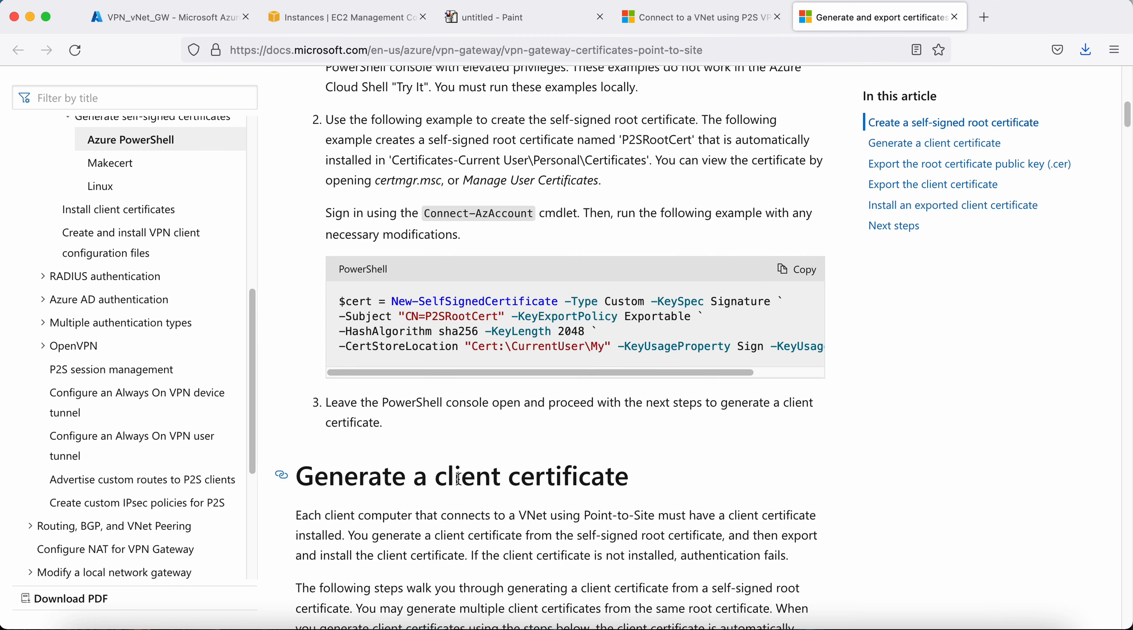
{"action": "left_click_drag", "start_coordinate": [448, 474], "coordinate": [663, 476]}
{"action": "scroll", "coordinate": [650, 448], "scroll_direction": "up", "scroll_amount": 4}
{"action": "left_click_drag", "start_coordinate": [549, 110], "coordinate": [721, 111]}
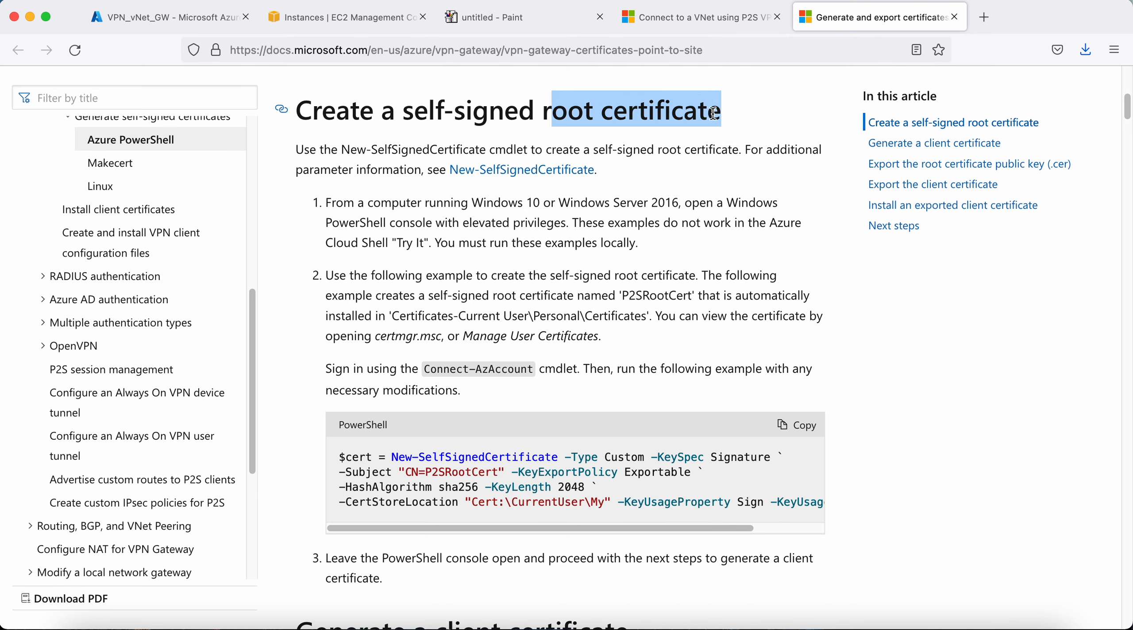
{"action": "scroll", "coordinate": [642, 310], "scroll_direction": "down", "scroll_amount": 4}
{"action": "left_click_drag", "start_coordinate": [509, 463], "coordinate": [643, 471]}
{"action": "scroll", "coordinate": [666, 475], "scroll_direction": "up", "scroll_amount": 4}
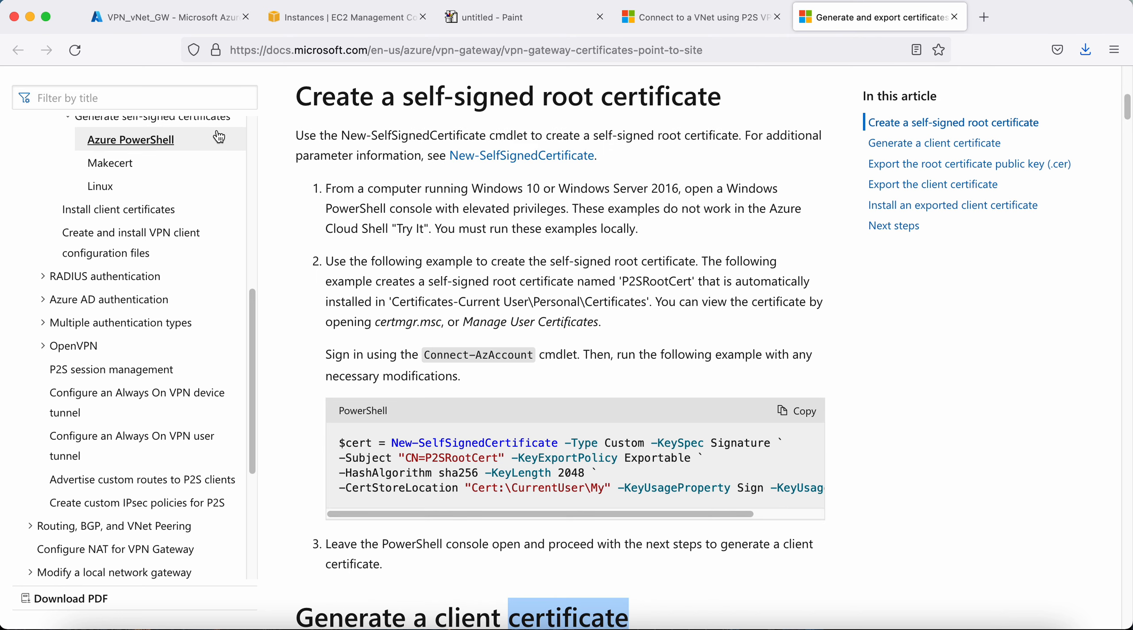
Switch to the Azure portal, open the P2S-TestVM virtual machine and copy its public IP address
{"action": "left_click", "coordinate": [173, 19]}
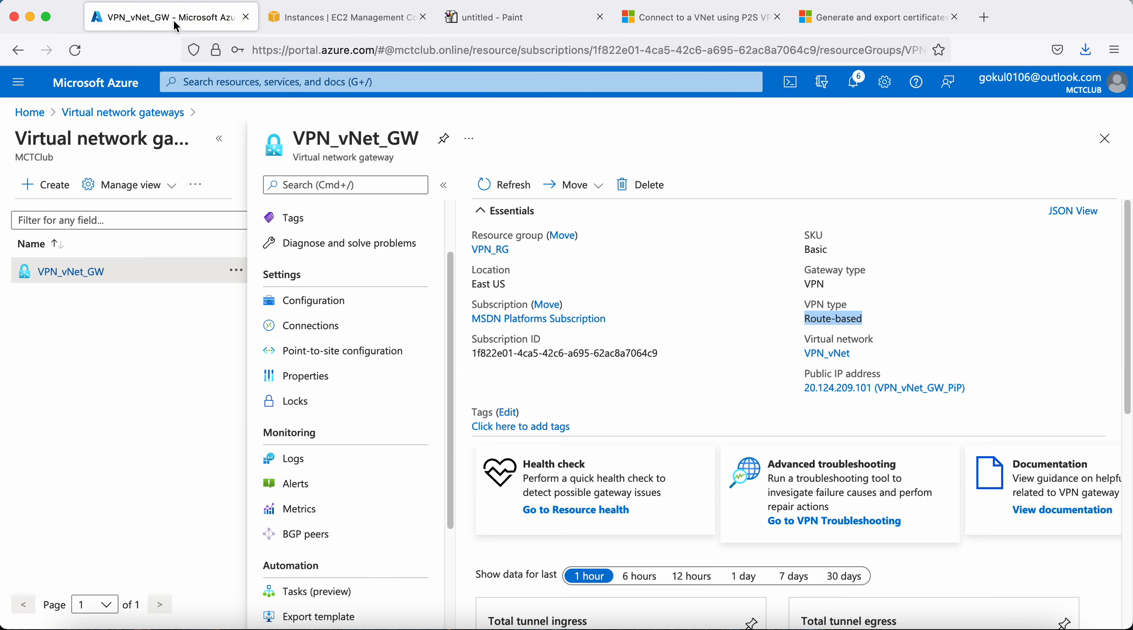
{"action": "left_click", "coordinate": [29, 112]}
{"action": "left_click", "coordinate": [343, 188]}
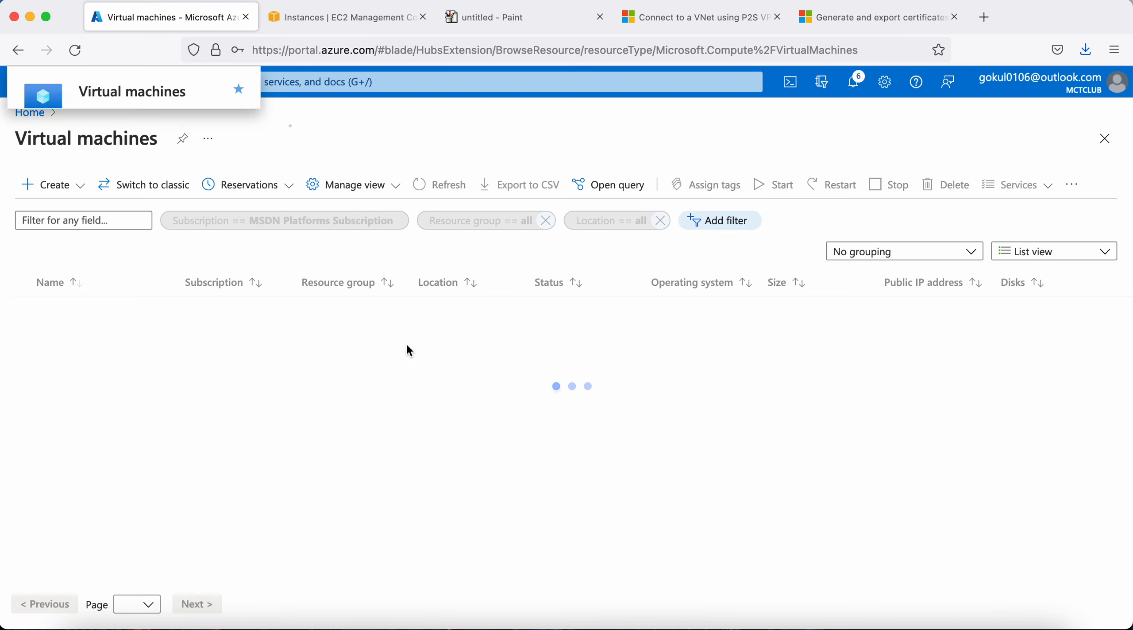
{"action": "left_click_drag", "start_coordinate": [94, 362], "coordinate": [93, 335]}
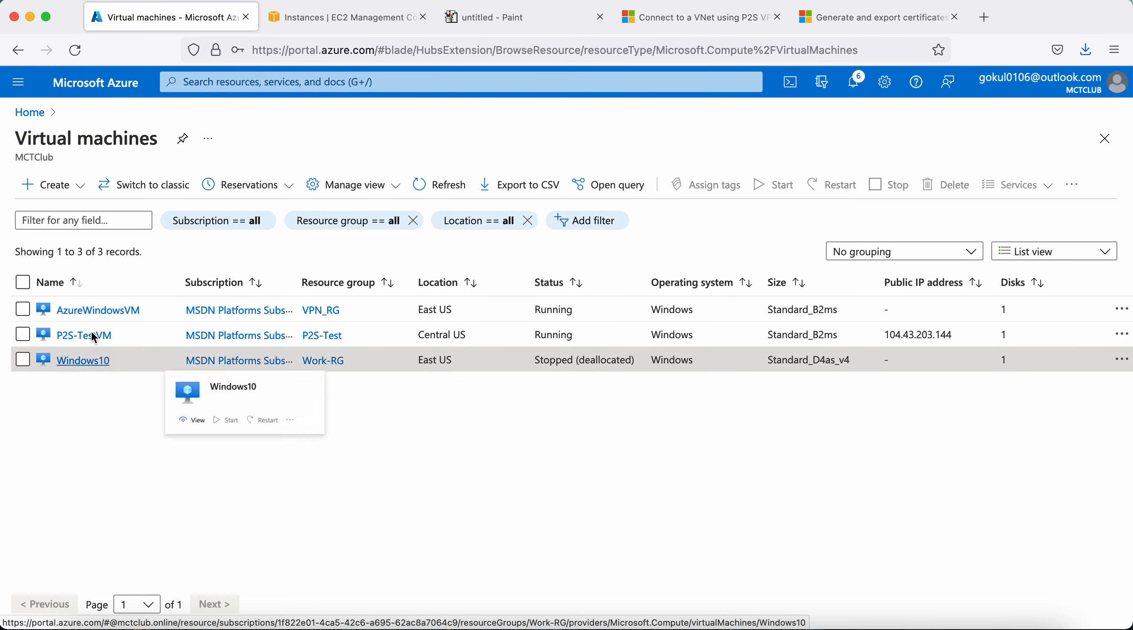
{"action": "left_click", "coordinate": [90, 335]}
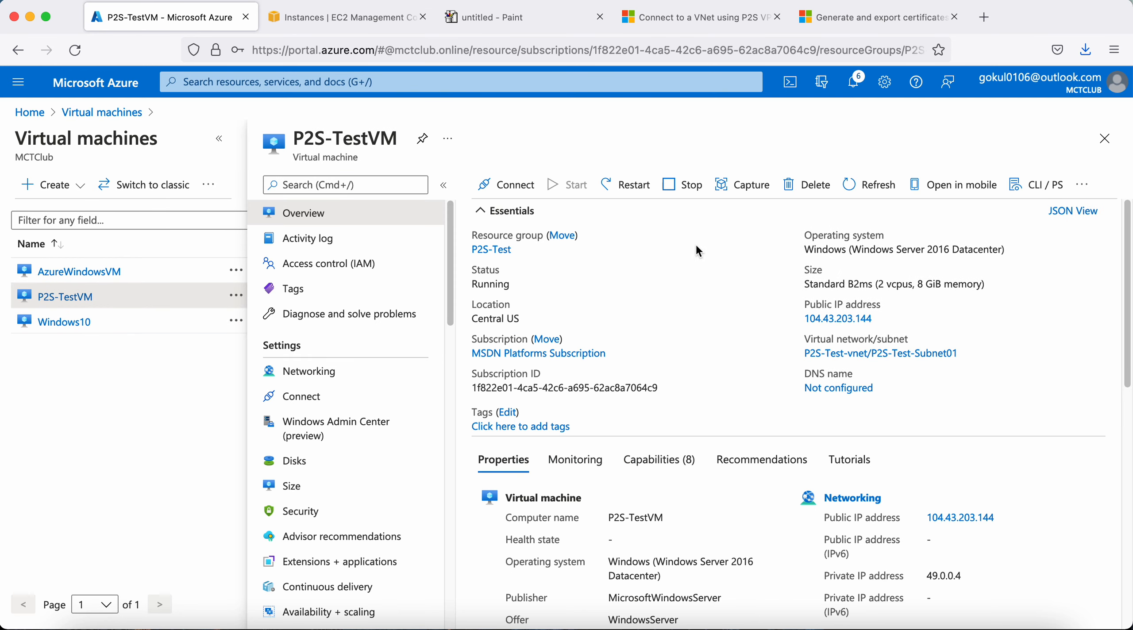
{"action": "left_click", "coordinate": [881, 319]}
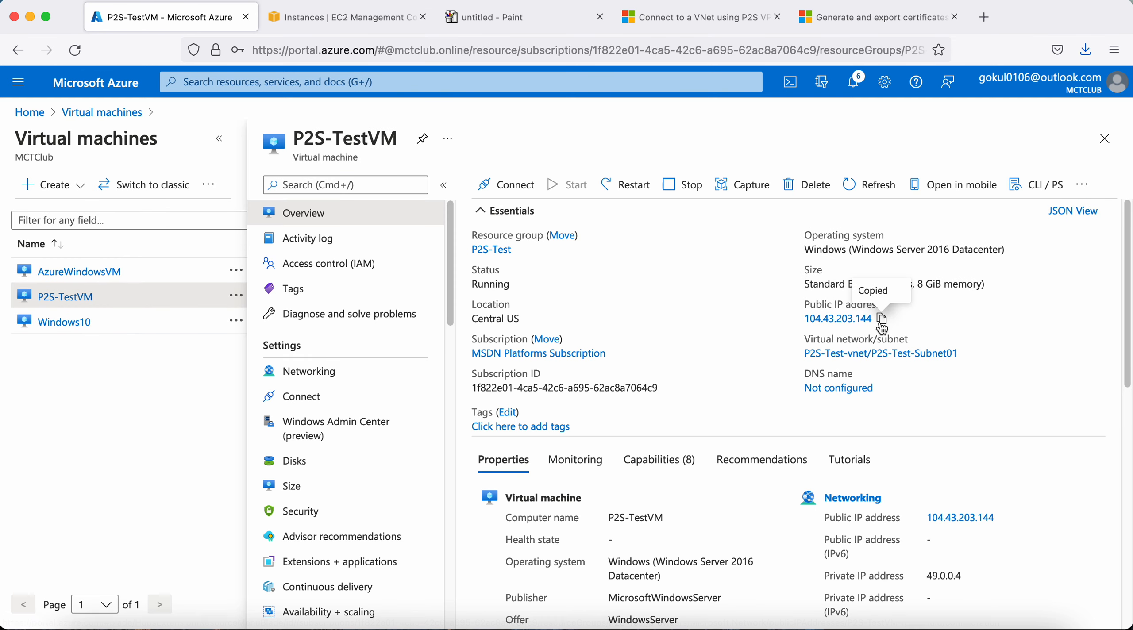
Switch to Microsoft Remote Desktop's Connection Center and add a PC named 104.43.203.144
{"action": "right_click", "coordinate": [932, 622]}
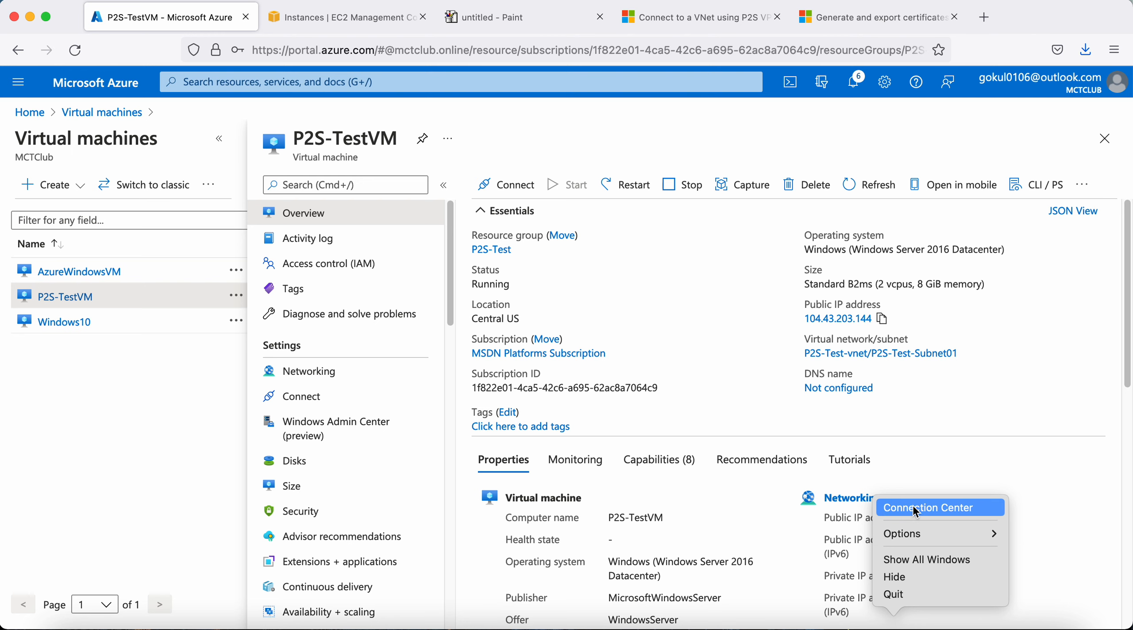
{"action": "left_click", "coordinate": [939, 509]}
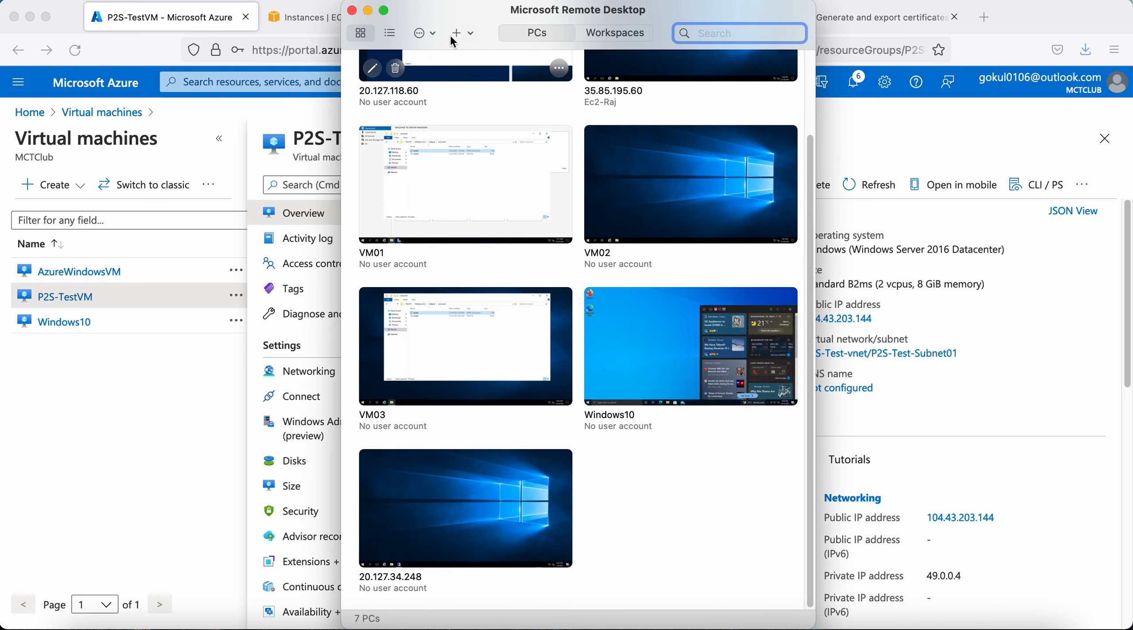
{"action": "left_click", "coordinate": [462, 33]}
{"action": "left_click", "coordinate": [476, 54]}
{"action": "key", "text": "super+v"}
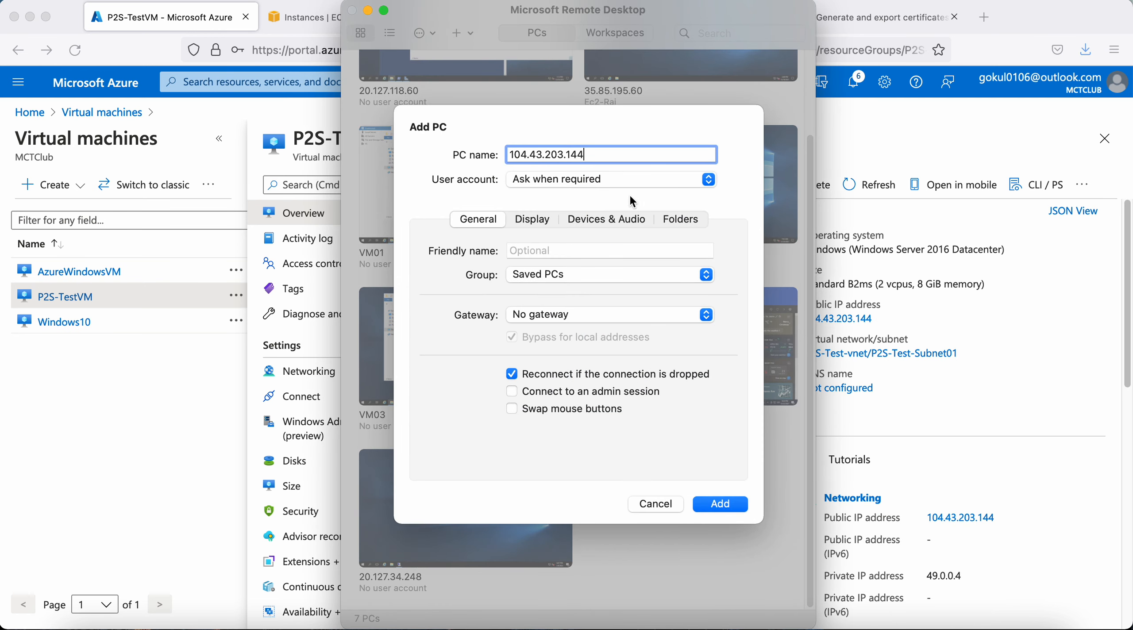
{"action": "left_click", "coordinate": [718, 504]}
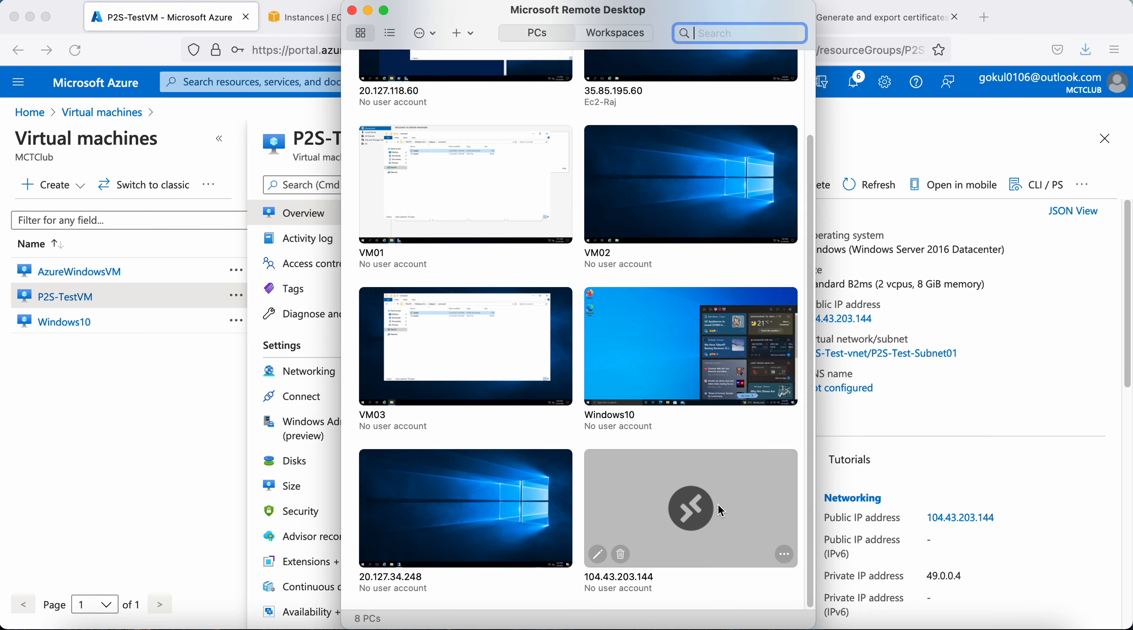
Connect to the 104.43.203.144 PC with the account username and password, accepting the unverified certificate
{"action": "double_click", "coordinate": [673, 523]}
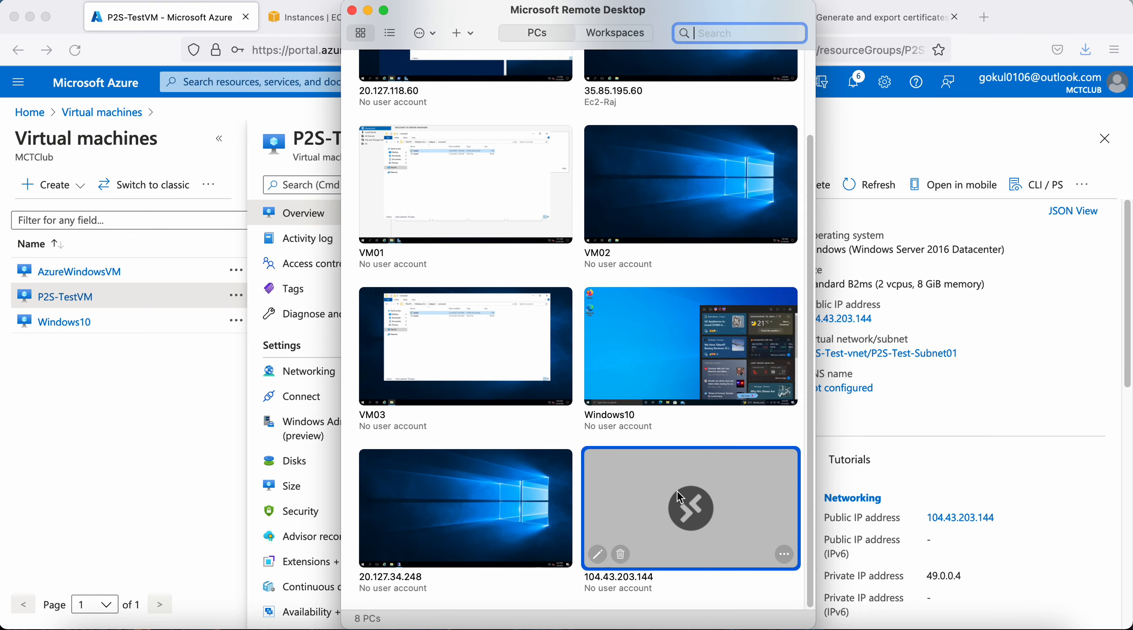
{"action": "type", "text": "gokul"}
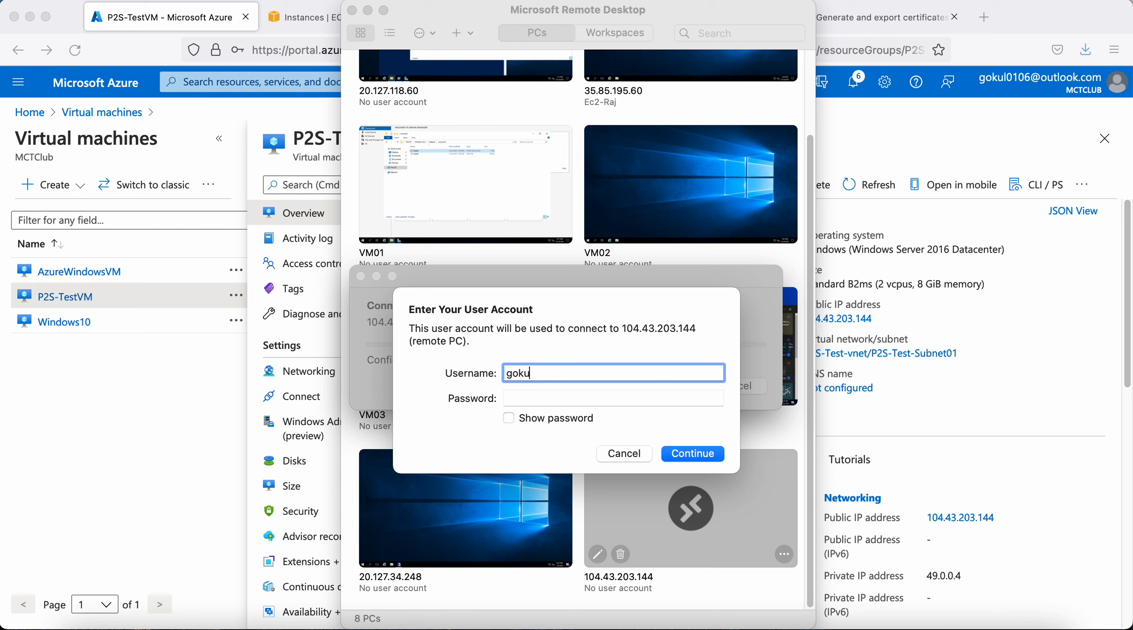
{"action": "key", "text": "Tab"}
{"action": "type", "text": "*********"}
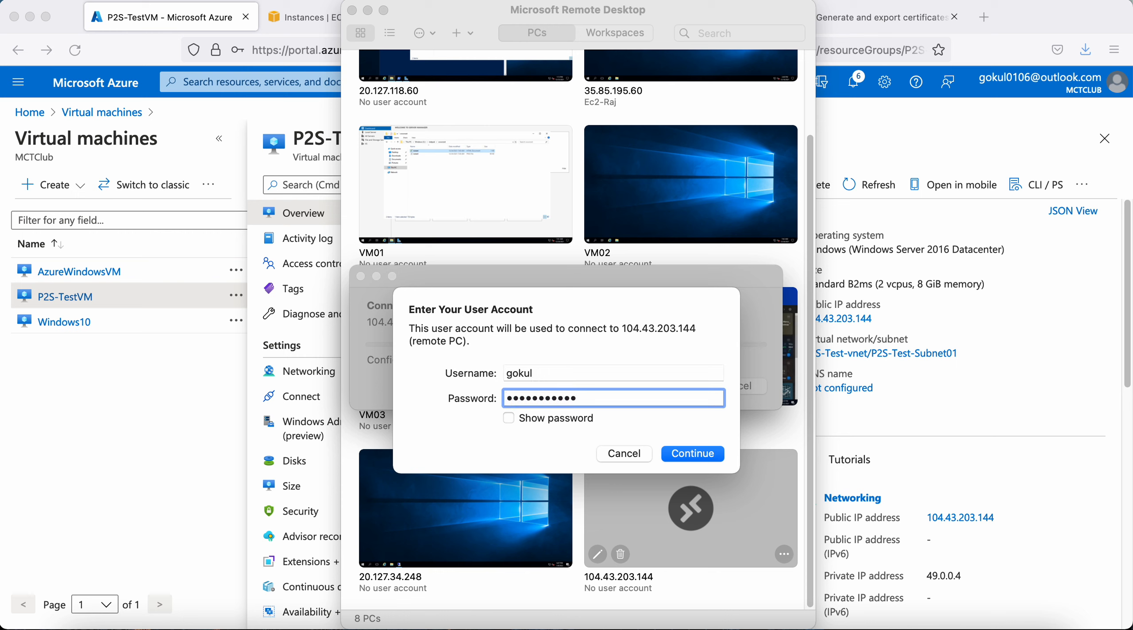
{"action": "key", "text": "BackSpace"}
{"action": "key", "text": "BackSpace"}
{"action": "key", "text": "BackSpace"}
{"action": "type", "text": "***"}
{"action": "left_click", "coordinate": [710, 450]}
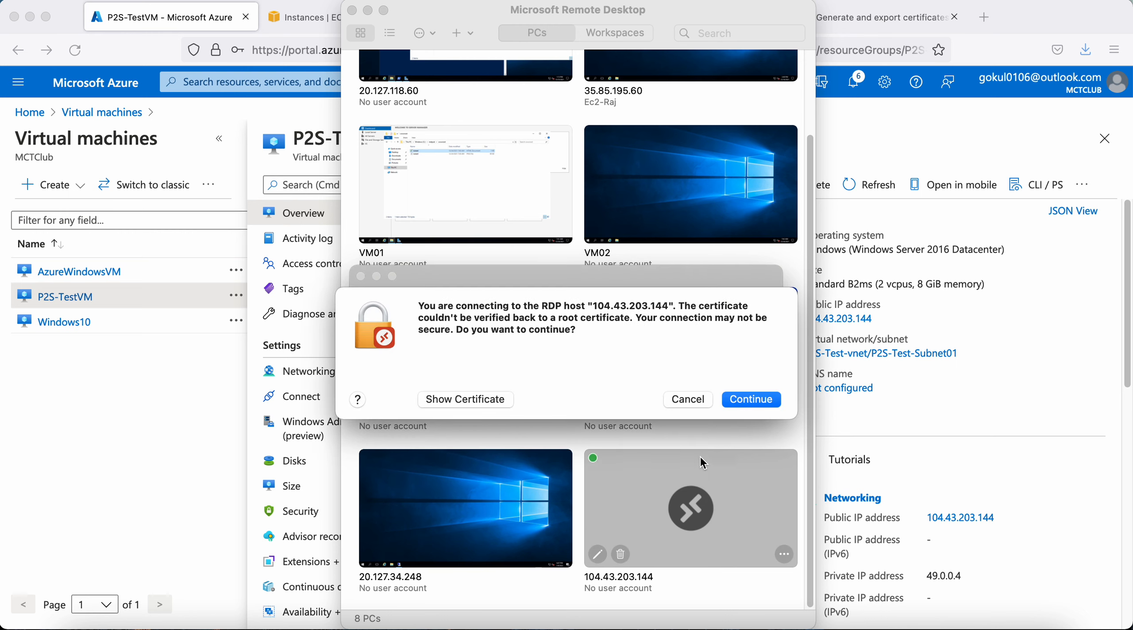
{"action": "left_click", "coordinate": [739, 404]}
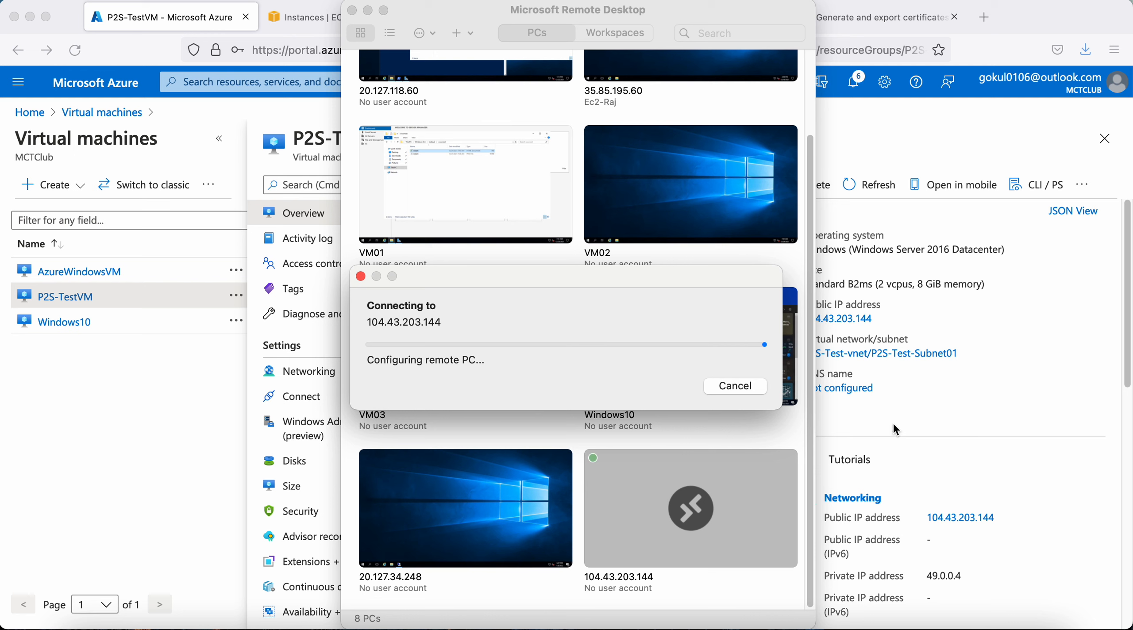
Allow the remote PC to be discoverable on its network and take the remote session out of full screen
{"action": "left_click", "coordinate": [231, 365]}
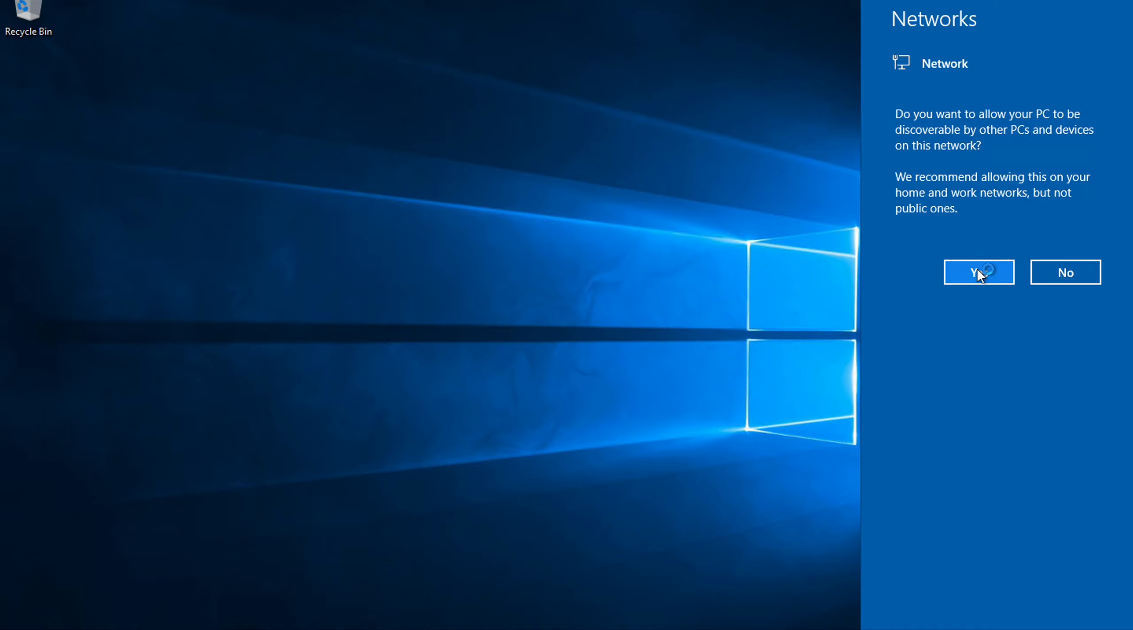
{"action": "left_click", "coordinate": [979, 270]}
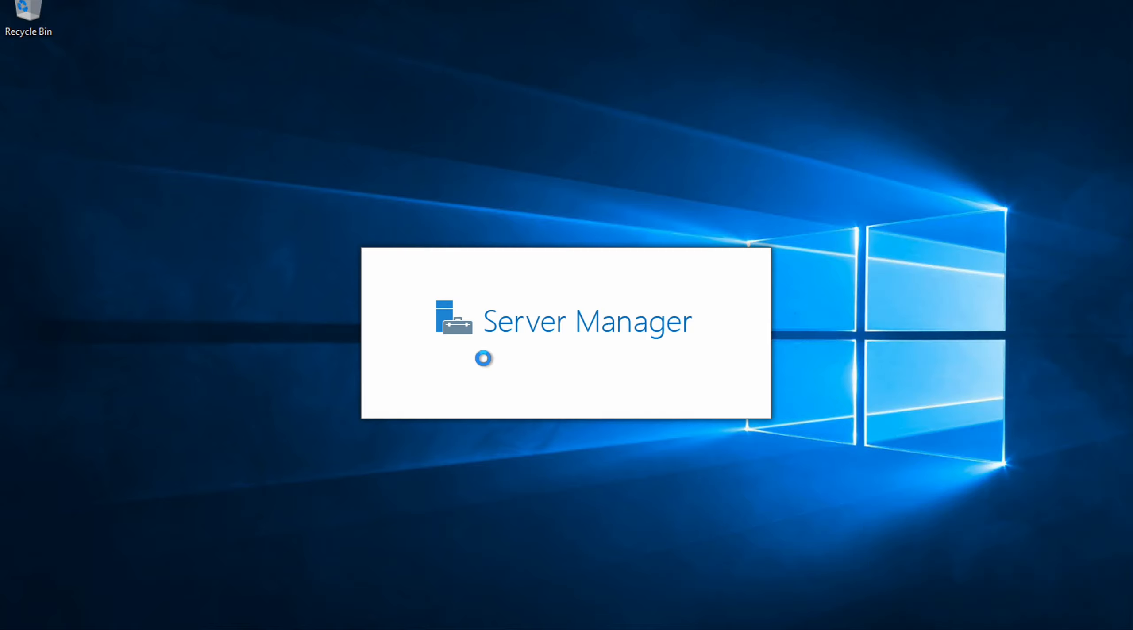
{"action": "mouse_move", "coordinate": [531, 2]}
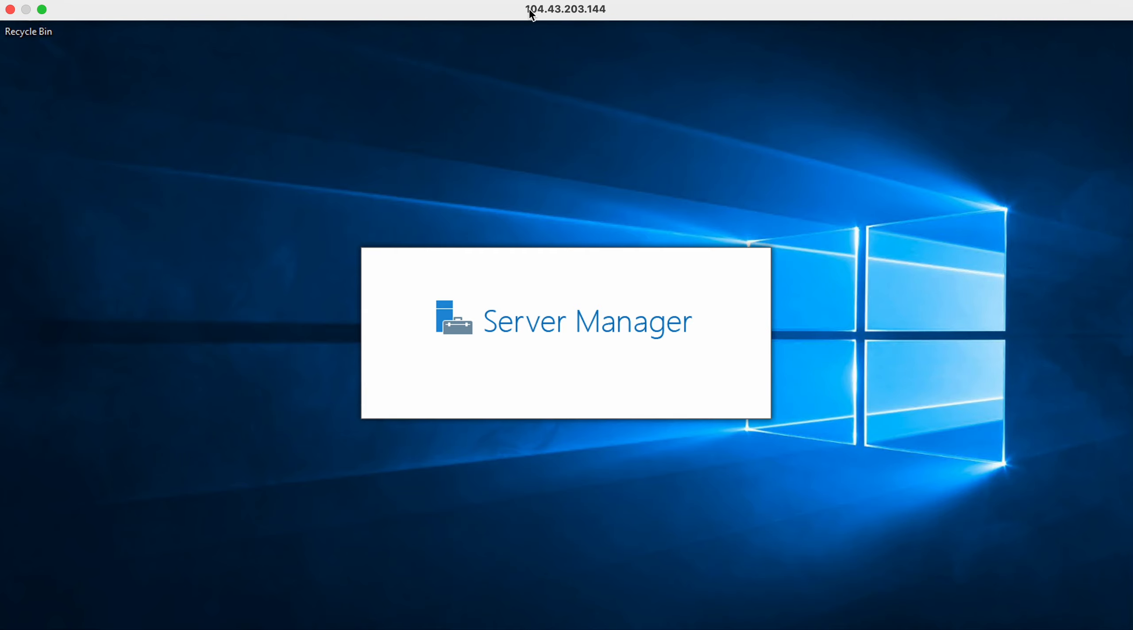
{"action": "left_click", "coordinate": [41, 9]}
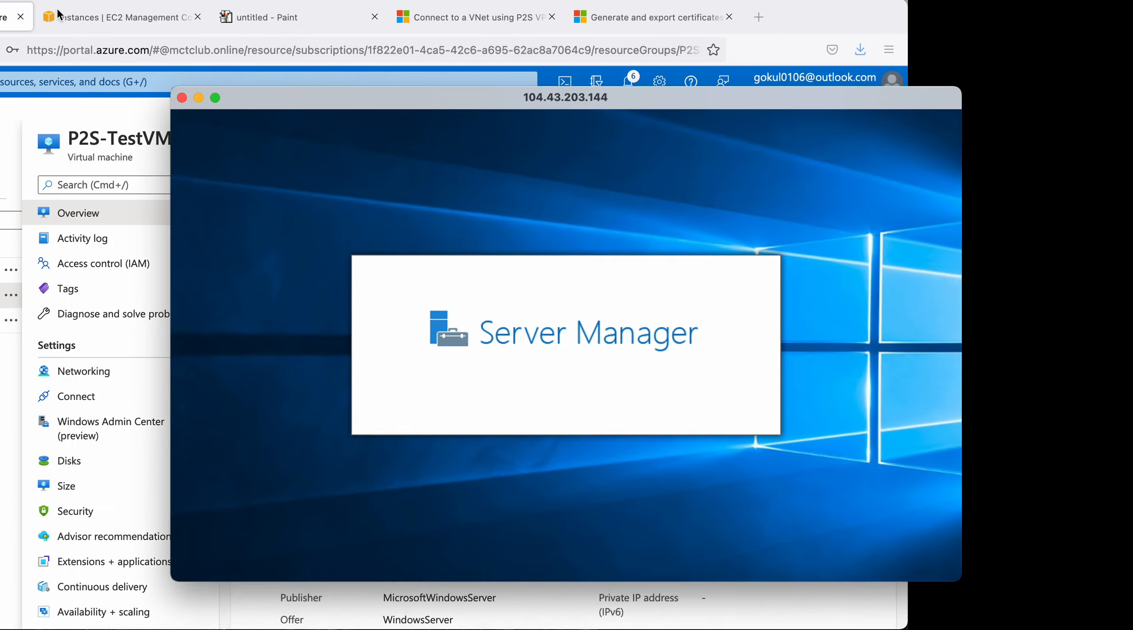
Reposition the remote session window, scale the desktop to fit it and enlarge the window to cover most of the screen
{"action": "left_click_drag", "start_coordinate": [354, 114], "coordinate": [167, 13]}
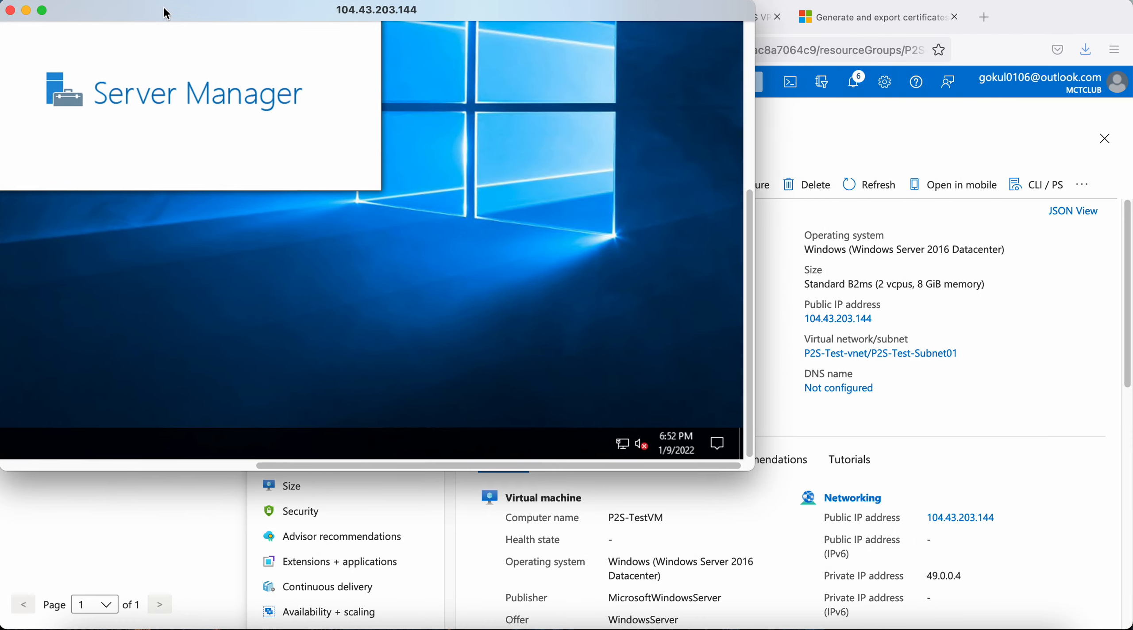
{"action": "left_click", "coordinate": [330, 1]}
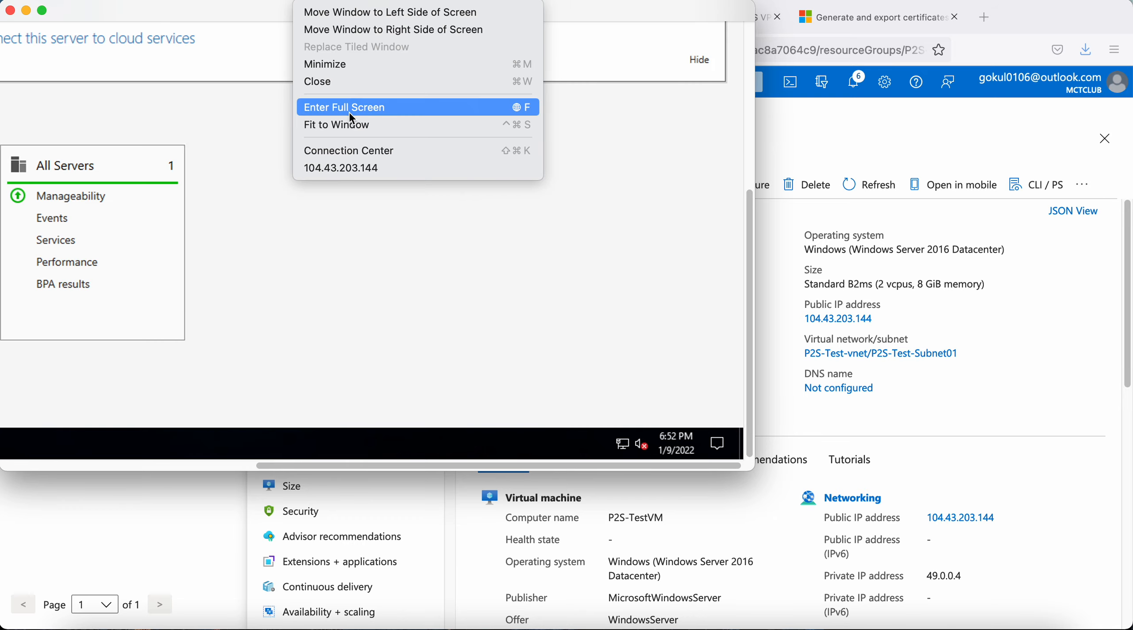
{"action": "left_click", "coordinate": [360, 126]}
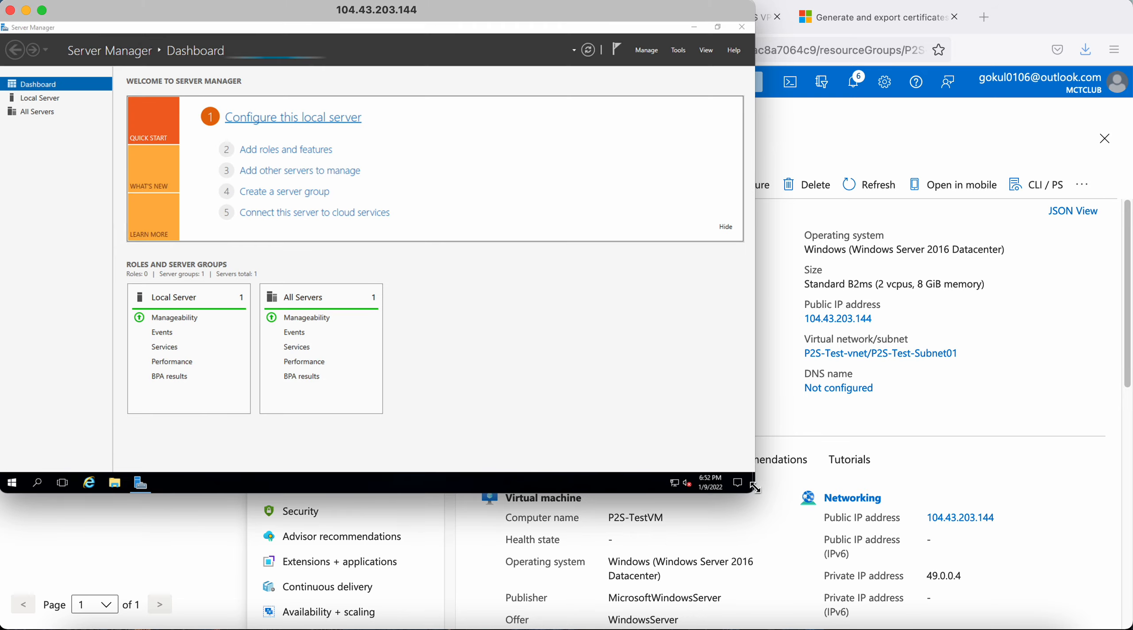
{"action": "left_click_drag", "start_coordinate": [752, 485], "coordinate": [974, 603]}
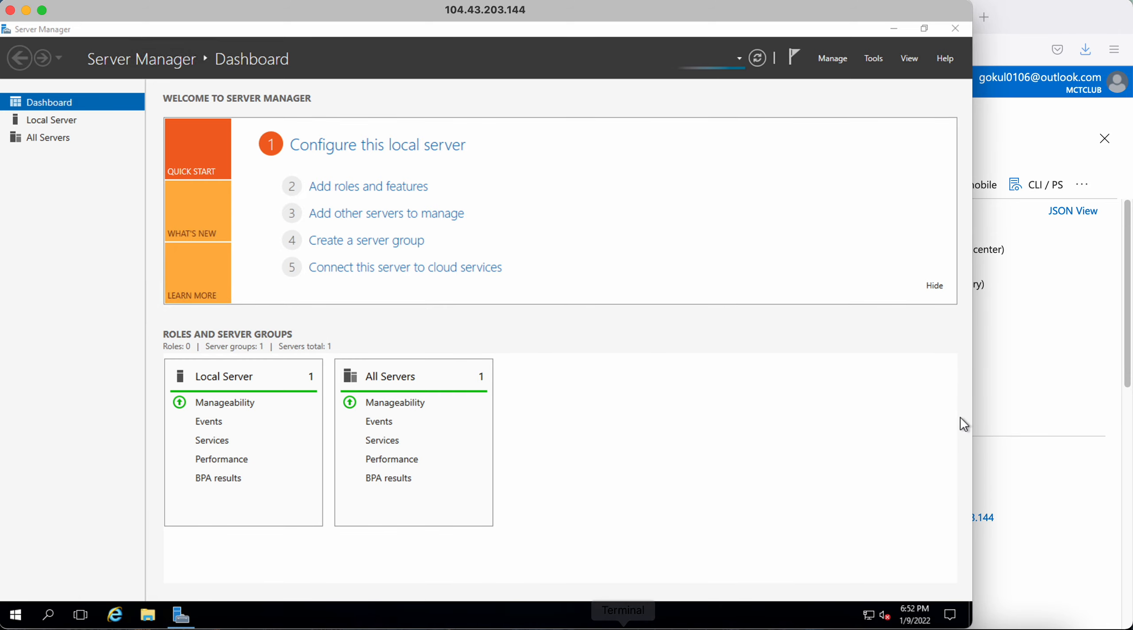
Return to the PowerShell certificates article and copy the New-SelfSignedCertificate example for the P2SRootCert root certificate
{"action": "left_click", "coordinate": [999, 399]}
{"action": "left_click", "coordinate": [876, 18]}
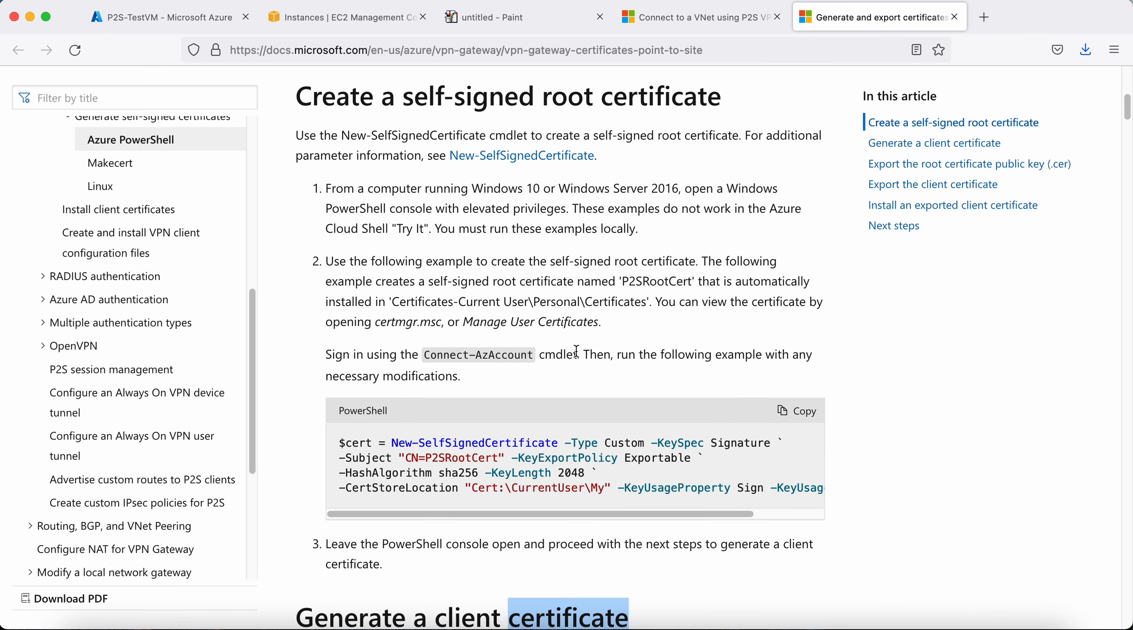
{"action": "scroll", "coordinate": [812, 329], "scroll_direction": "down", "scroll_amount": 1}
{"action": "left_click", "coordinate": [813, 328]}
{"action": "scroll", "coordinate": [575, 309], "scroll_direction": "up", "scroll_amount": 3}
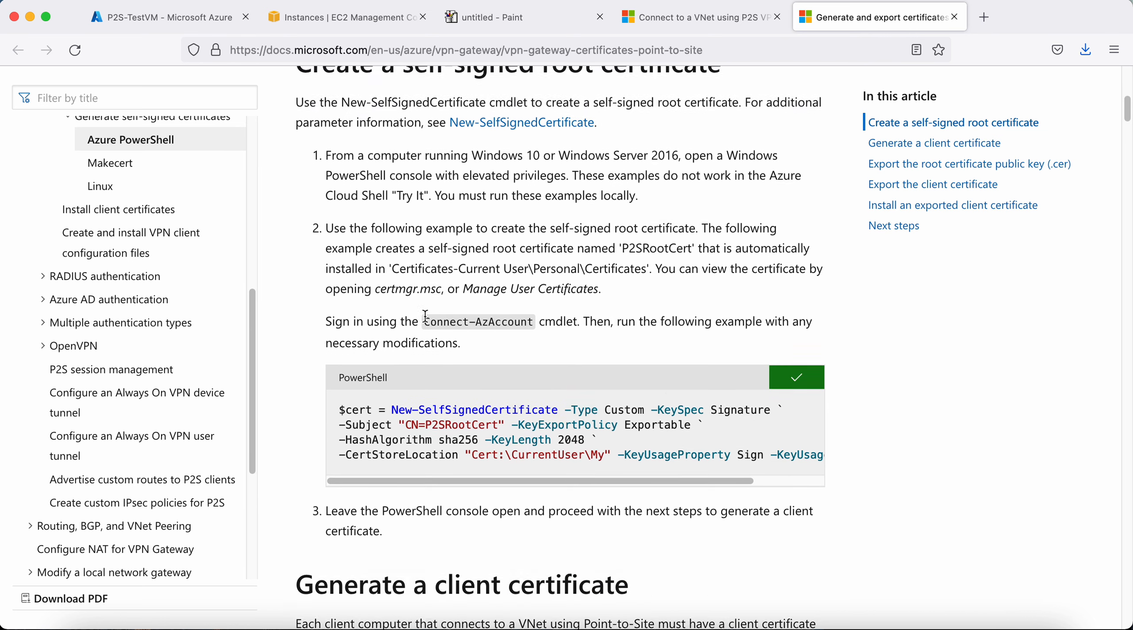
Copy the P2SRootCert root certificate example once more and switch to the 104.43.203.144 remote session
{"action": "left_click_drag", "start_coordinate": [414, 95], "coordinate": [687, 97]}
{"action": "scroll", "coordinate": [592, 401], "scroll_direction": "down", "scroll_amount": 2}
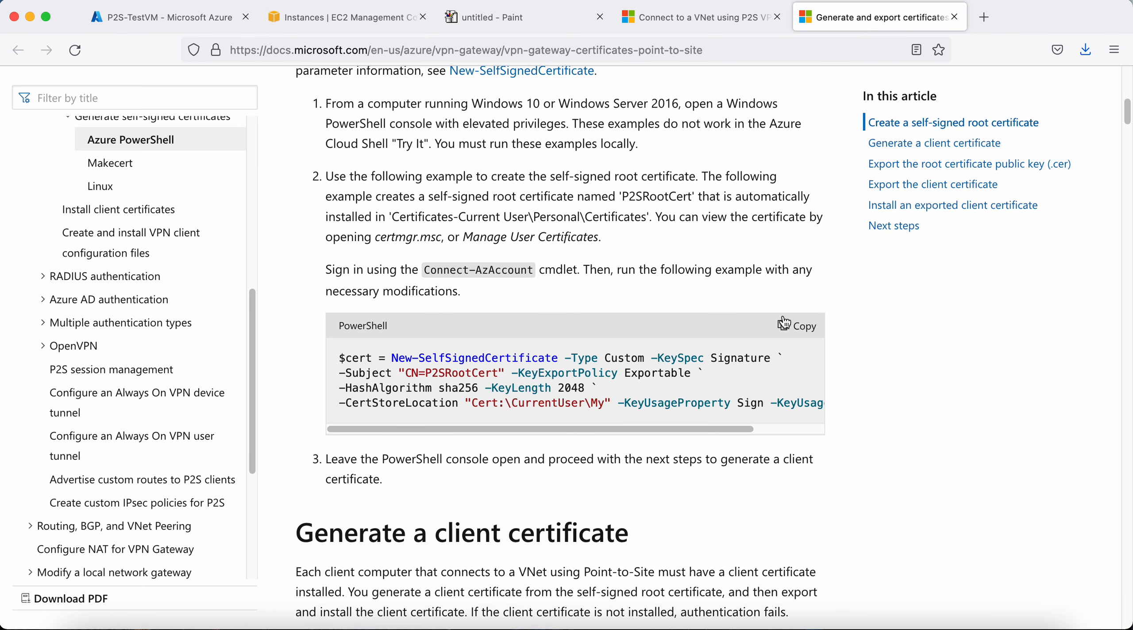
{"action": "left_click", "coordinate": [797, 325]}
{"action": "left_click", "coordinate": [903, 622]}
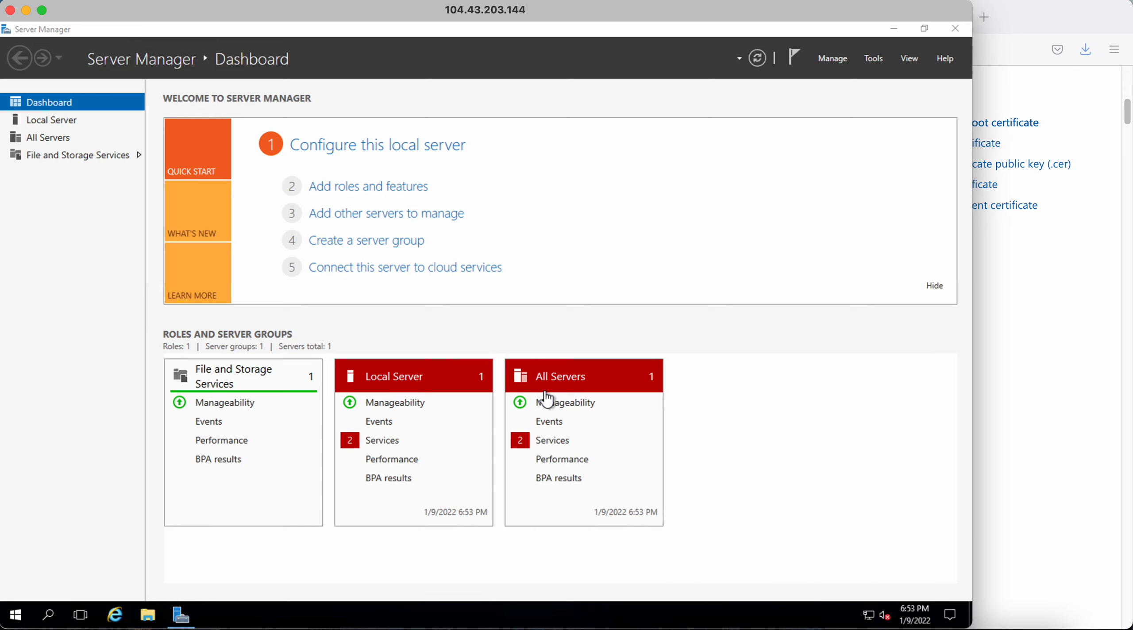
Start Windows PowerShell as administrator on the remote server
{"action": "right_click", "coordinate": [23, 620]}
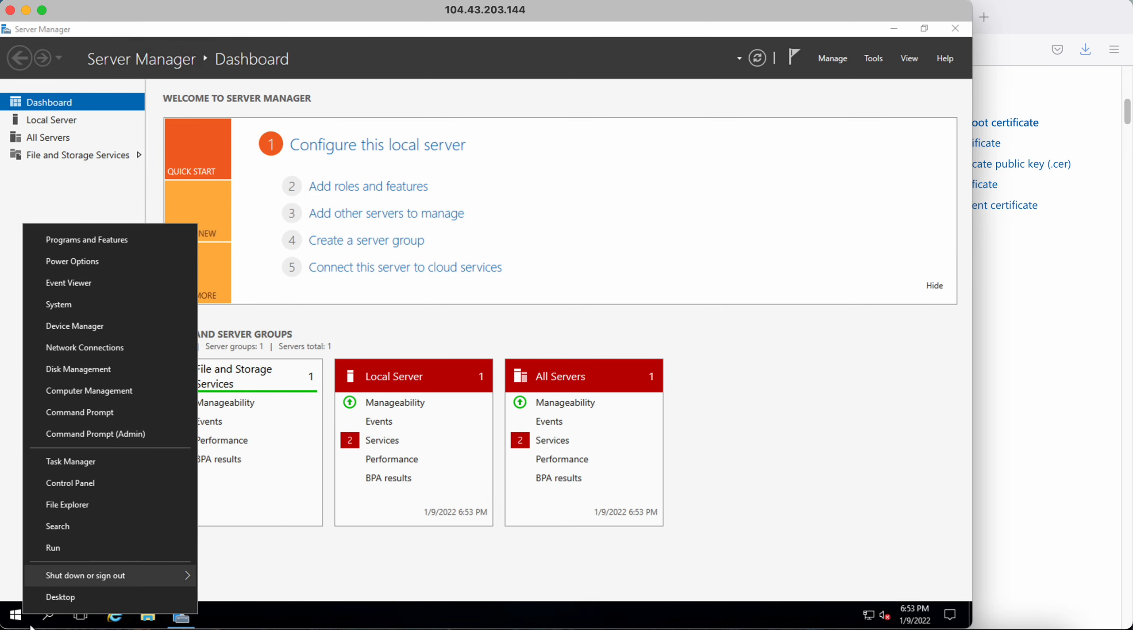
{"action": "left_click", "coordinate": [16, 616]}
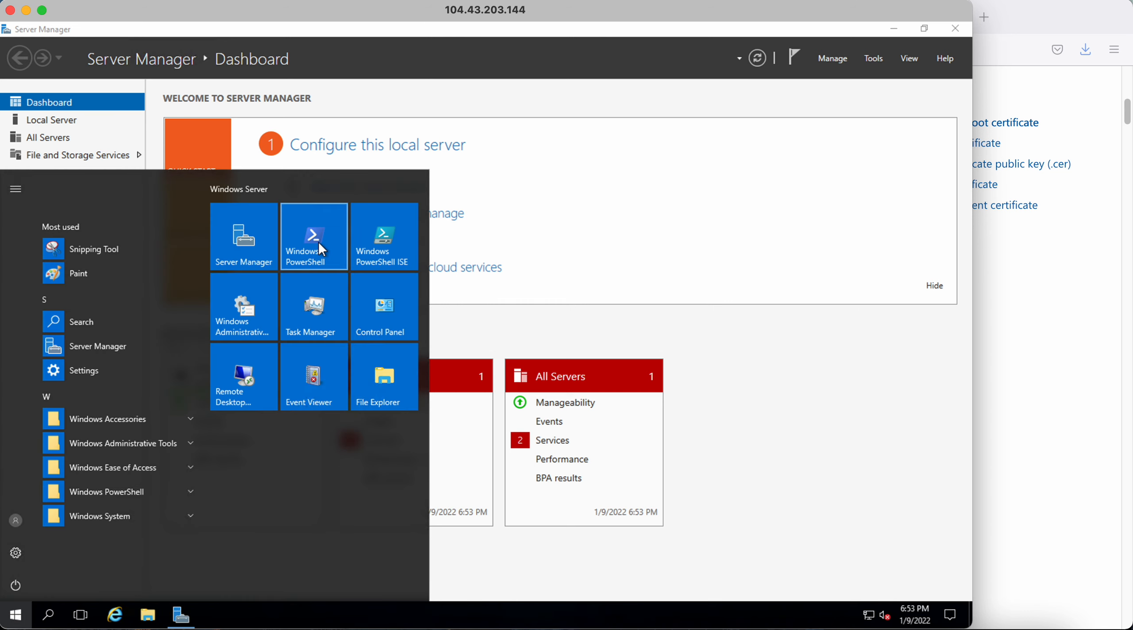
{"action": "right_click", "coordinate": [318, 243]}
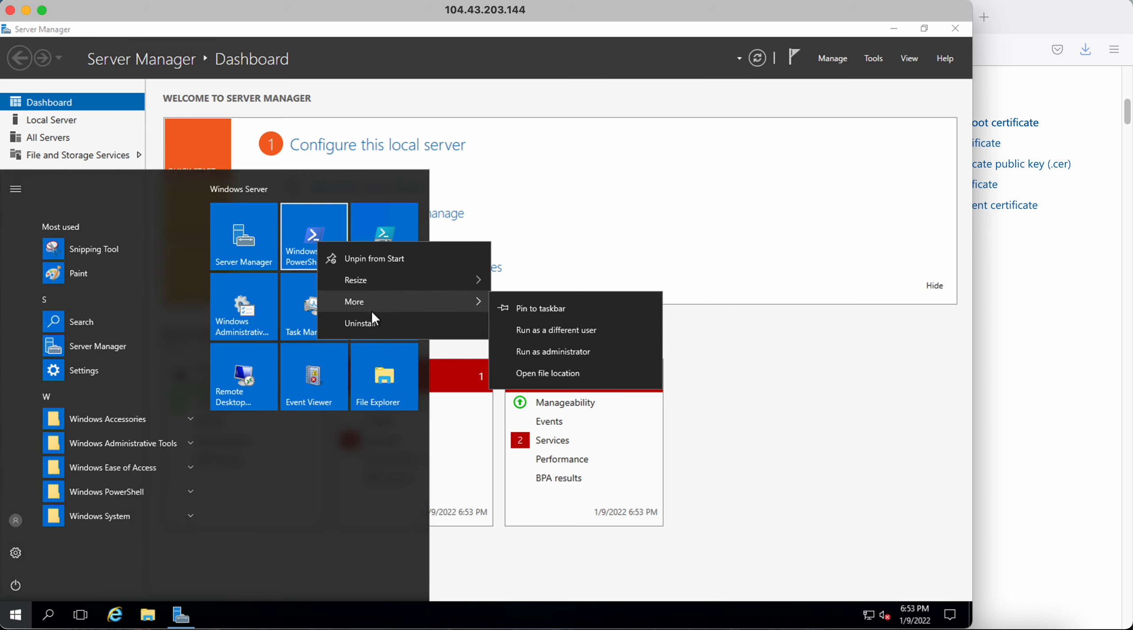
{"action": "mouse_move", "coordinate": [372, 306]}
{"action": "left_click", "coordinate": [535, 353]}
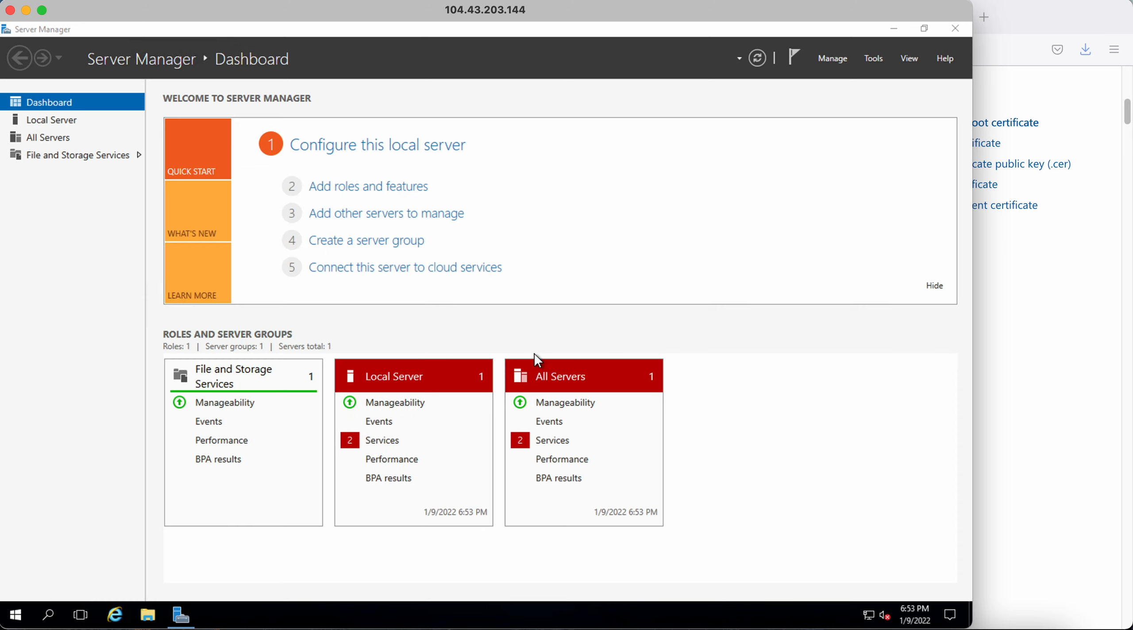
Paste and run the copied New-SelfSignedCertificate command to create the P2SRootCert root certificate
{"action": "left_click_drag", "start_coordinate": [451, 37], "coordinate": [670, 51]}
{"action": "right_click", "coordinate": [485, 174]}
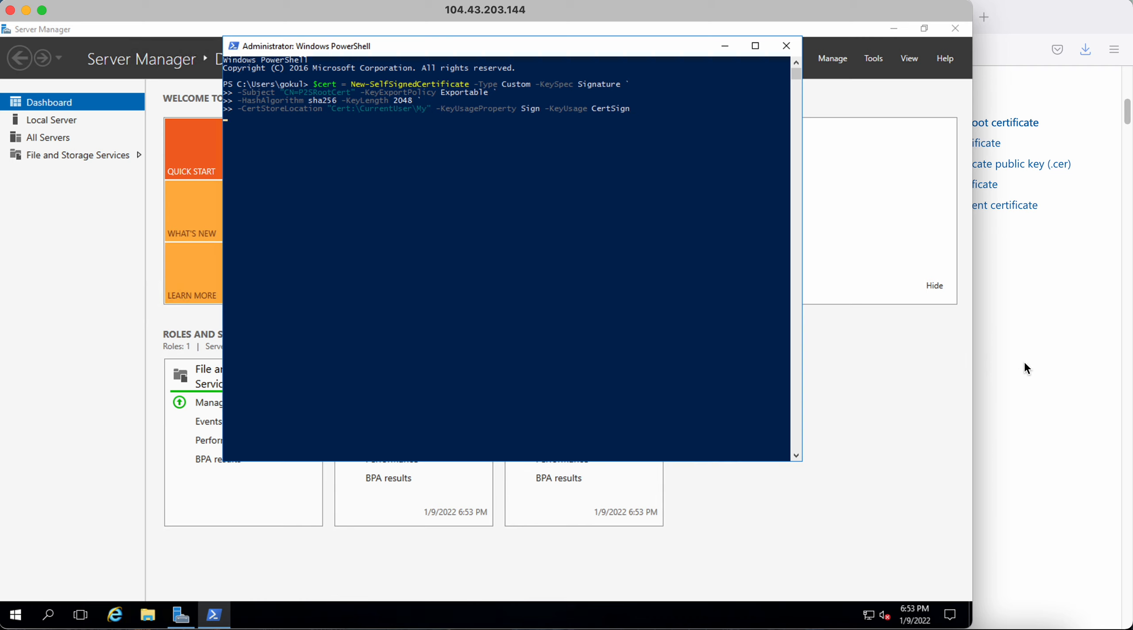
{"action": "left_click", "coordinate": [561, 221]}
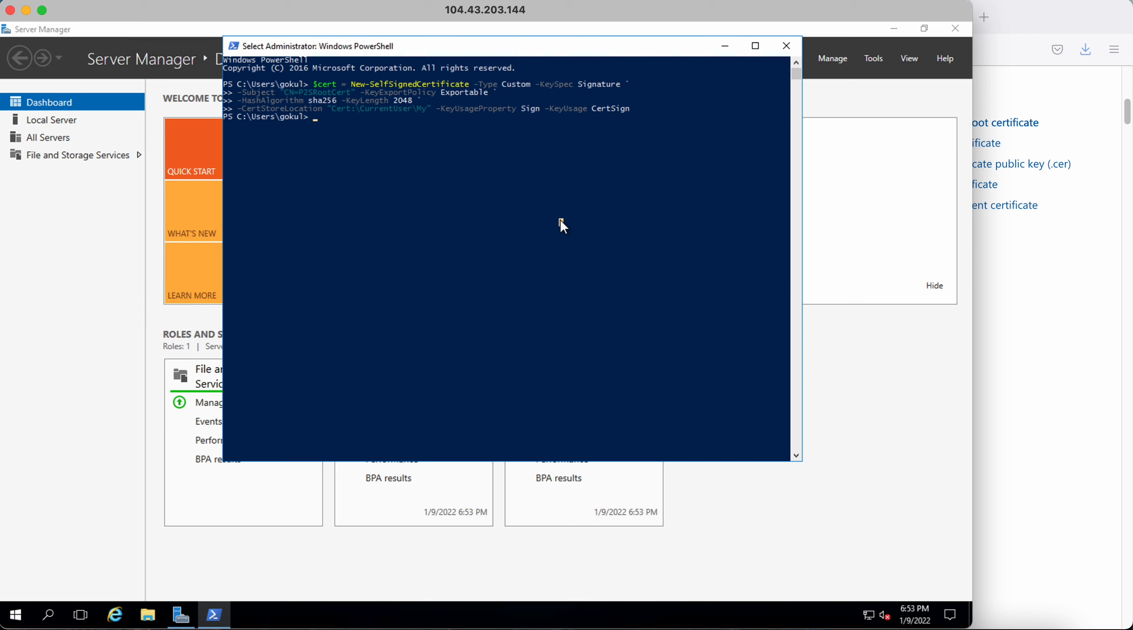
Copy the Example 1 command for the P2SChildCert client certificate from the article's "Generate a client certificate" section
{"action": "left_click", "coordinate": [976, 315]}
{"action": "scroll", "coordinate": [371, 342], "scroll_direction": "down", "scroll_amount": 5}
{"action": "left_click_drag", "start_coordinate": [412, 283], "coordinate": [552, 293]}
{"action": "scroll", "coordinate": [525, 308], "scroll_direction": "down", "scroll_amount": 10}
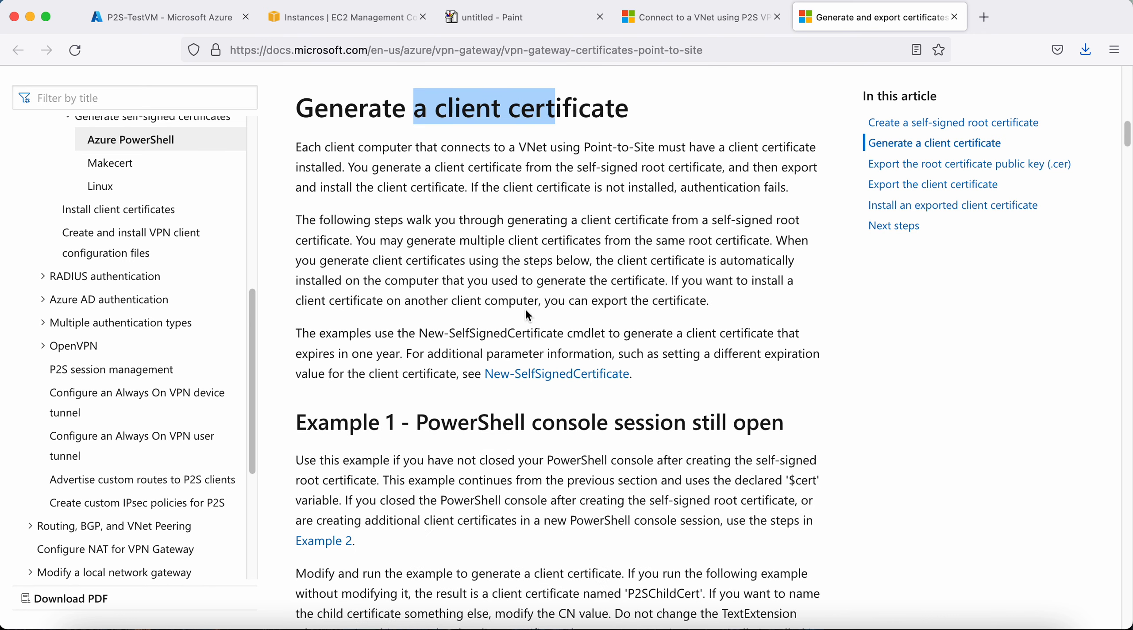
{"action": "left_click", "coordinate": [797, 250]}
{"action": "key", "text": "super+Tab"}
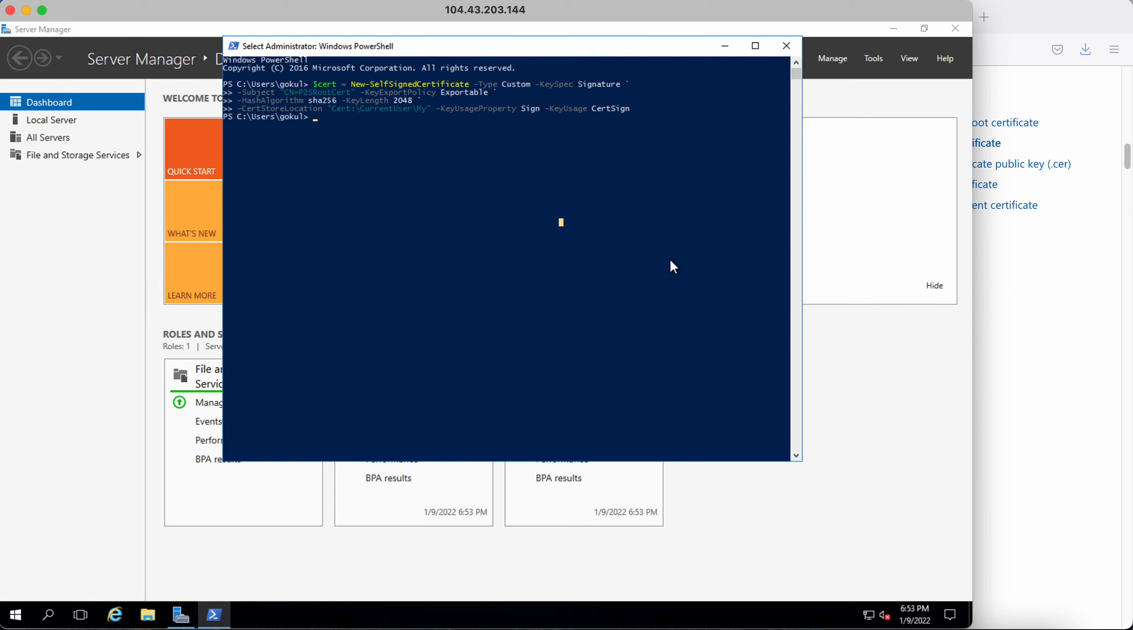
{"action": "left_click", "coordinate": [545, 255]}
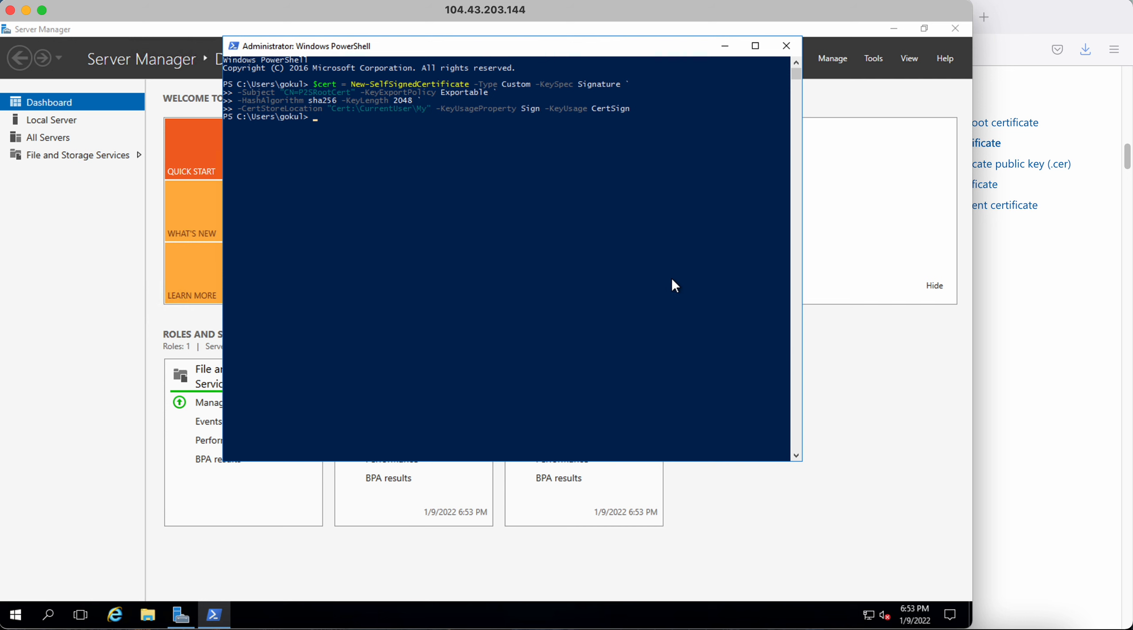
{"action": "left_click", "coordinate": [1075, 414]}
{"action": "left_click", "coordinate": [797, 259]}
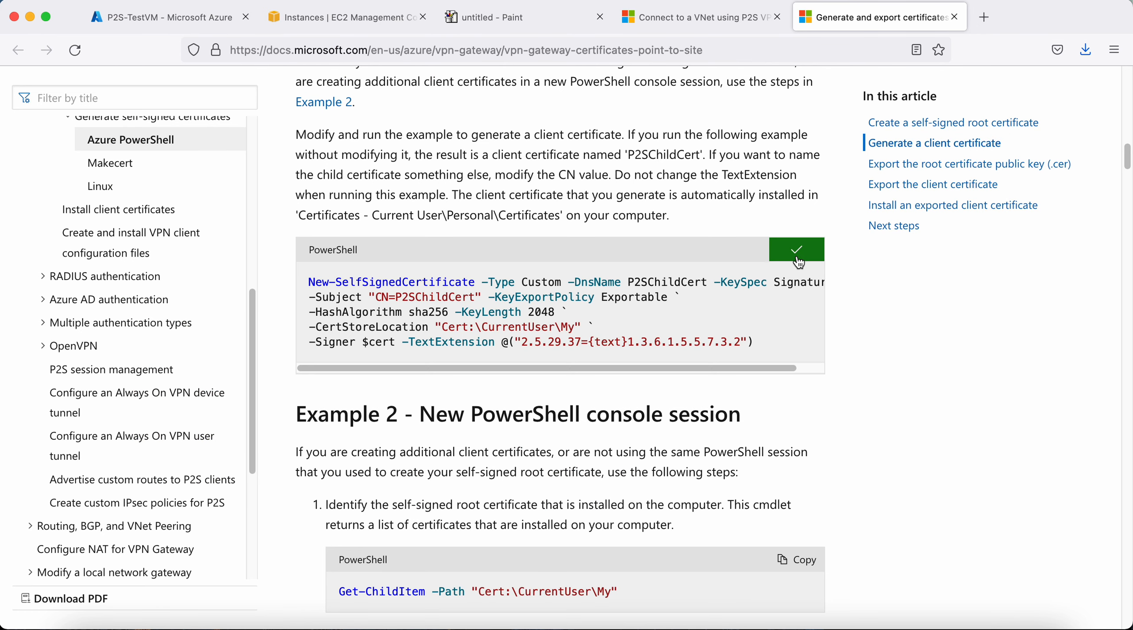
Run the copied command in the remote PowerShell session to generate the P2SChildCert client certificate, and close PowerShell
{"action": "key", "text": "super+Tab"}
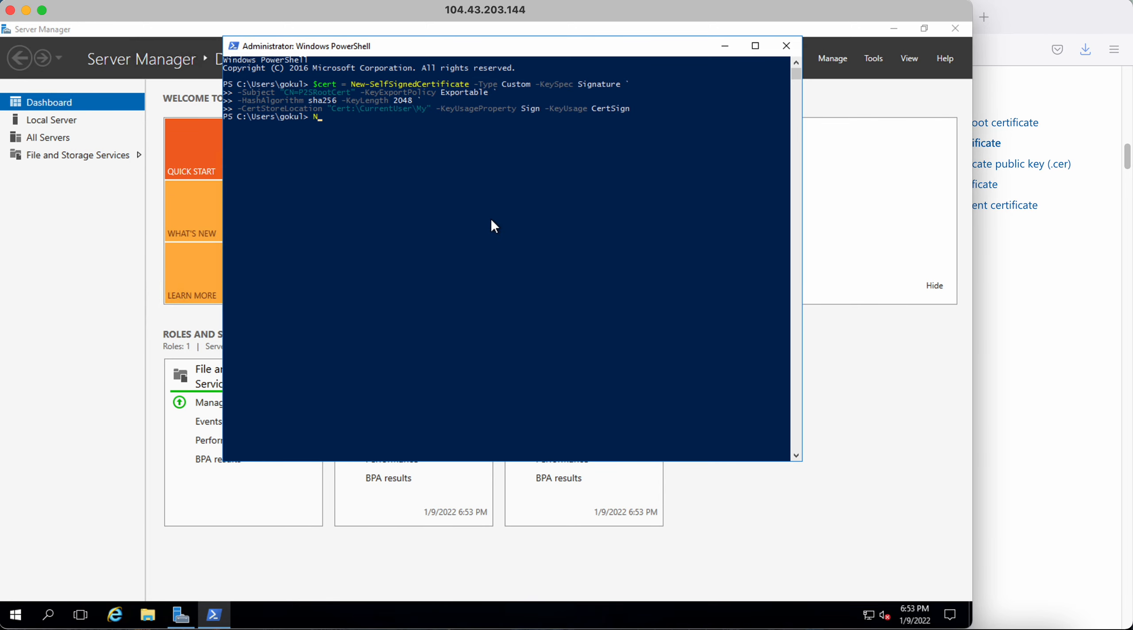
{"action": "key", "text": "ctrl+v"}
{"action": "key", "text": "Return"}
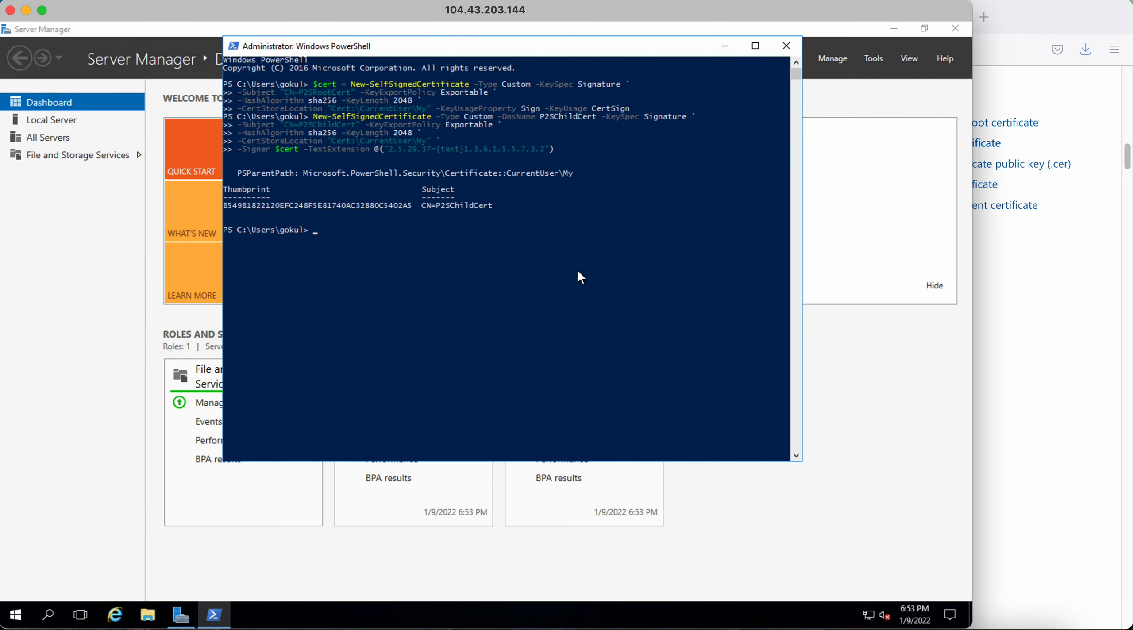
{"action": "left_click_drag", "start_coordinate": [313, 206], "coordinate": [488, 205]}
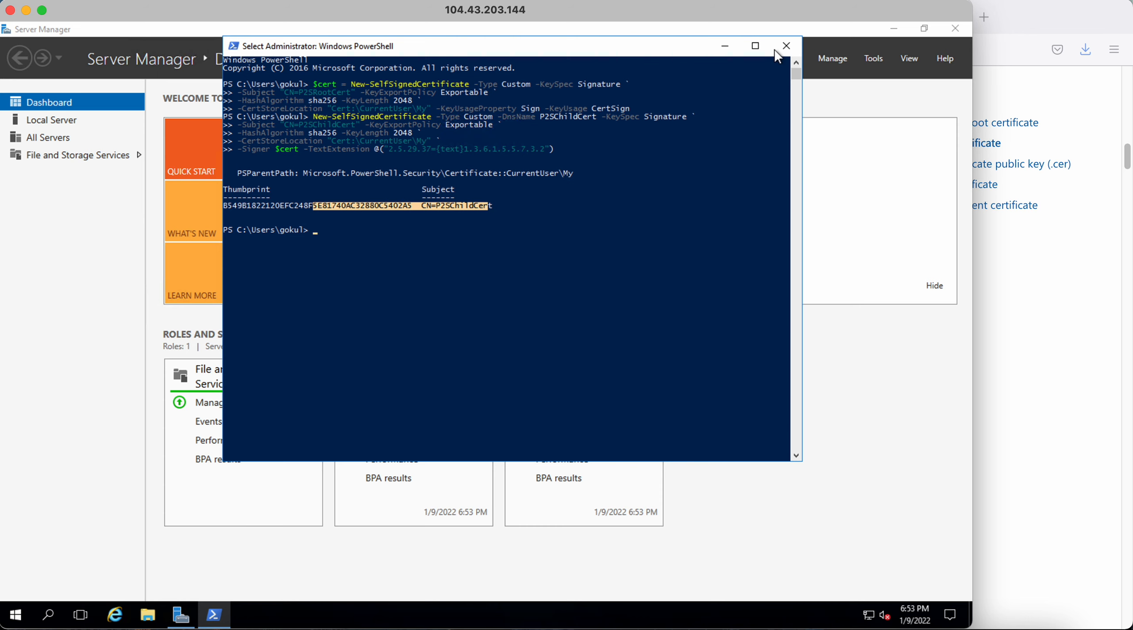
{"action": "left_click", "coordinate": [786, 46]}
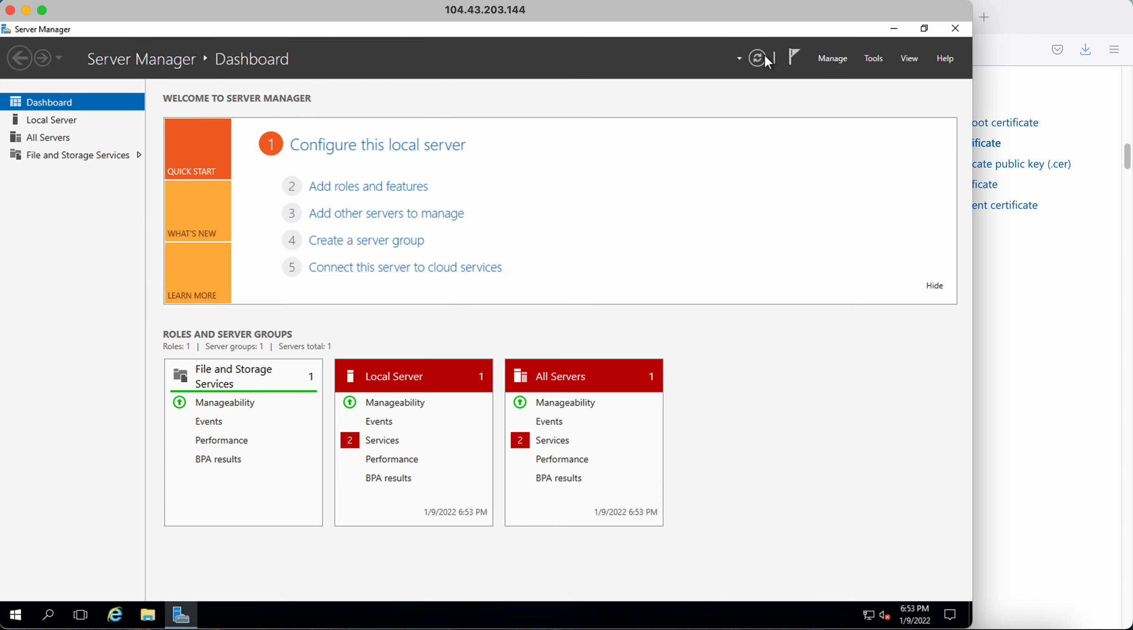
Search the remote server for "cer" and open Manage user certificates, bringing its window to the front
{"action": "left_click", "coordinate": [17, 615]}
{"action": "left_click", "coordinate": [26, 617]}
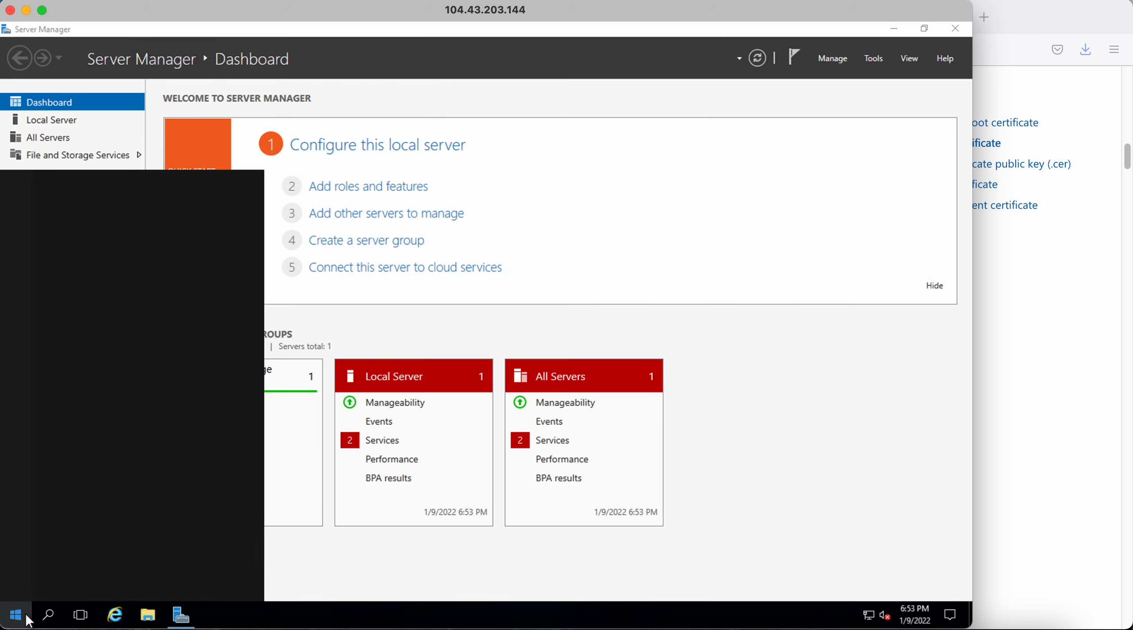
{"action": "key", "text": "super"}
{"action": "type", "text": "ce"}
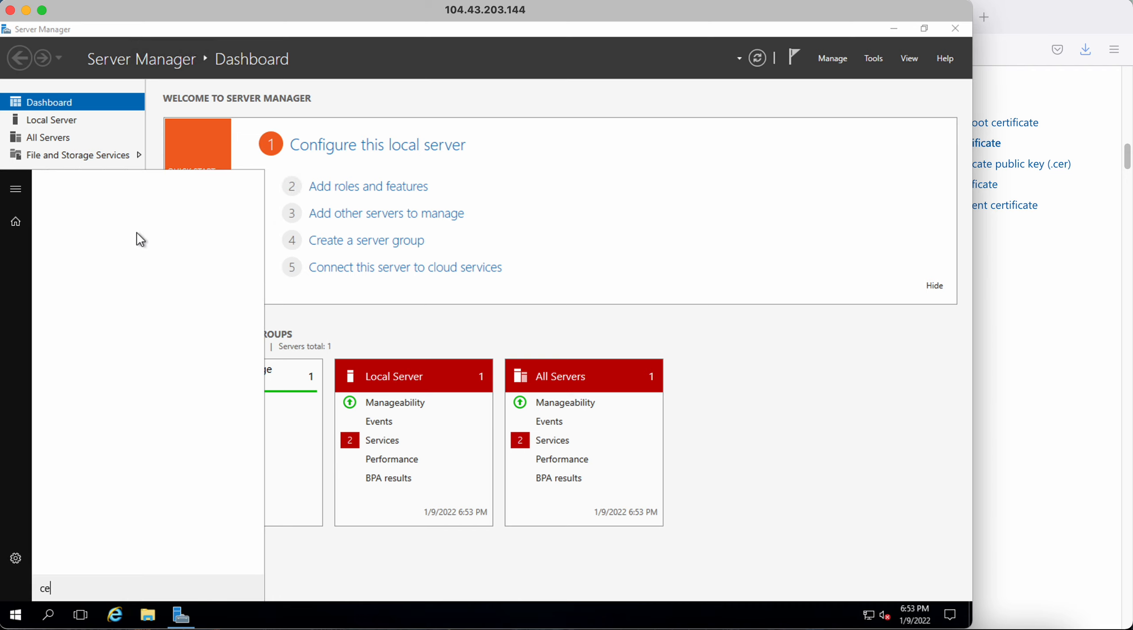
{"action": "type", "text": "rt"}
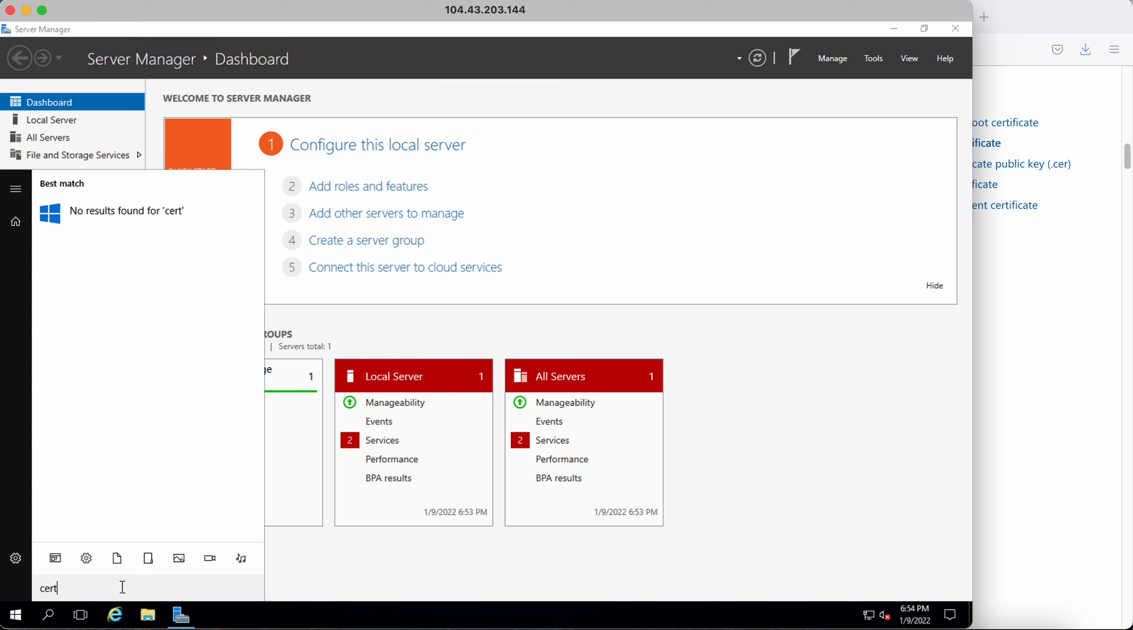
{"action": "key", "text": "BackSpace"}
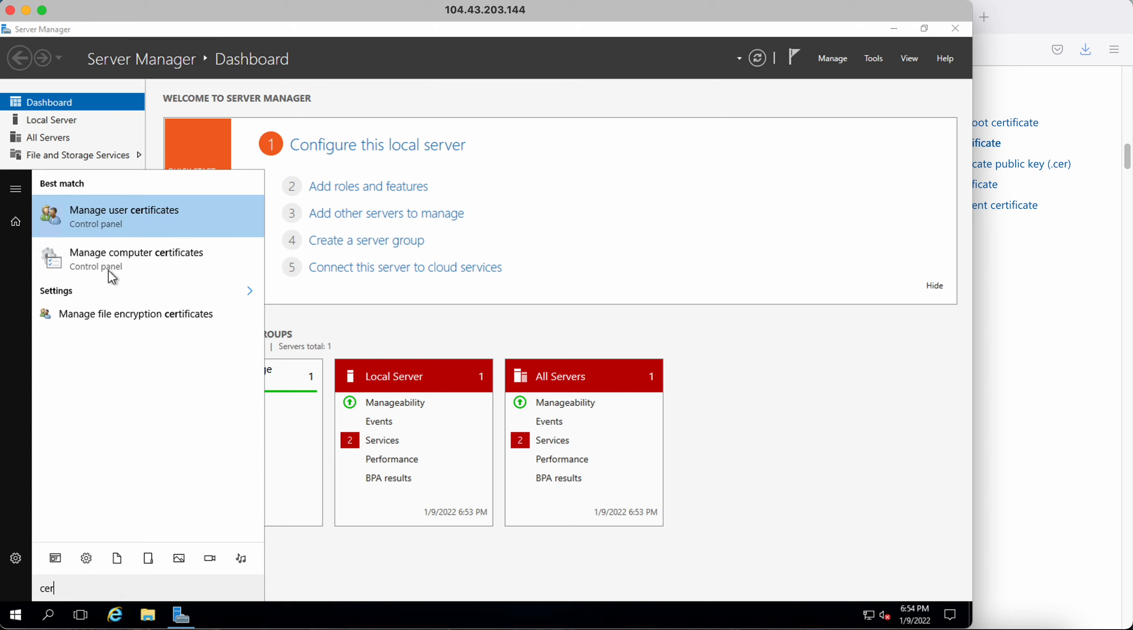
{"action": "left_click", "coordinate": [112, 214]}
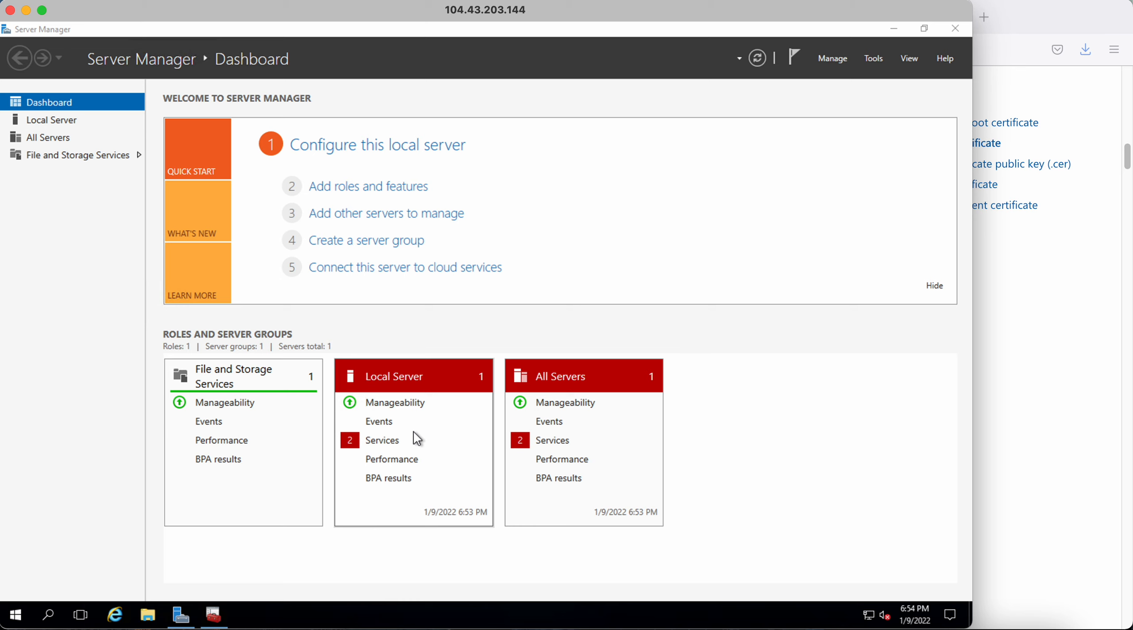
{"action": "left_click", "coordinate": [213, 615]}
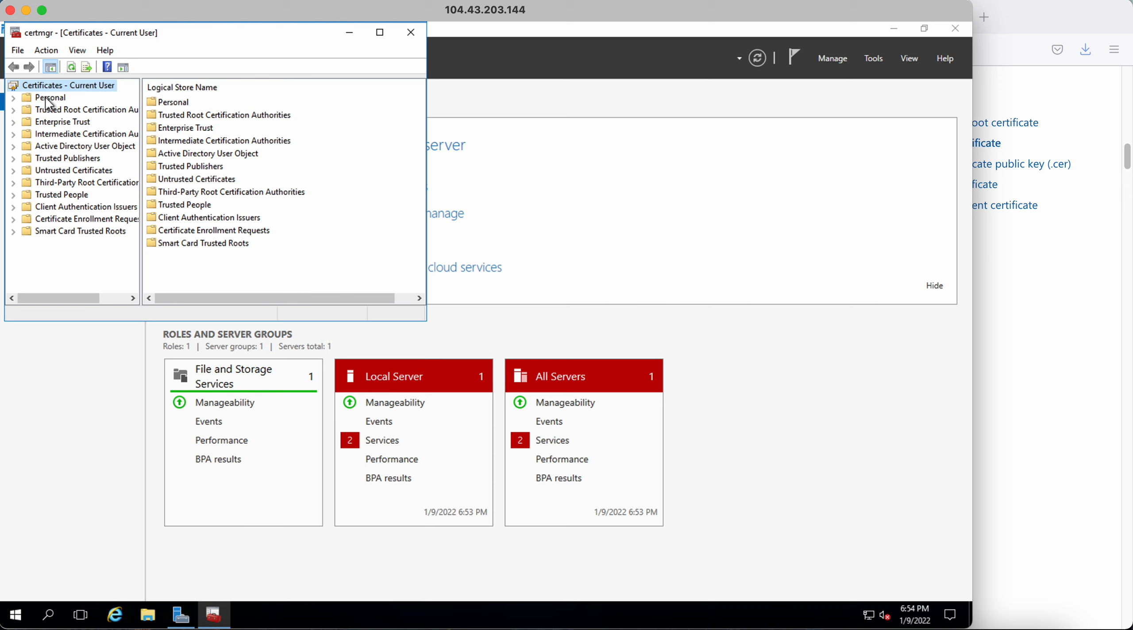
Open the Certificates folder in the current user's Personal store and select the P2SRootCert certificate
{"action": "left_click", "coordinate": [46, 98]}
{"action": "double_click", "coordinate": [171, 106]}
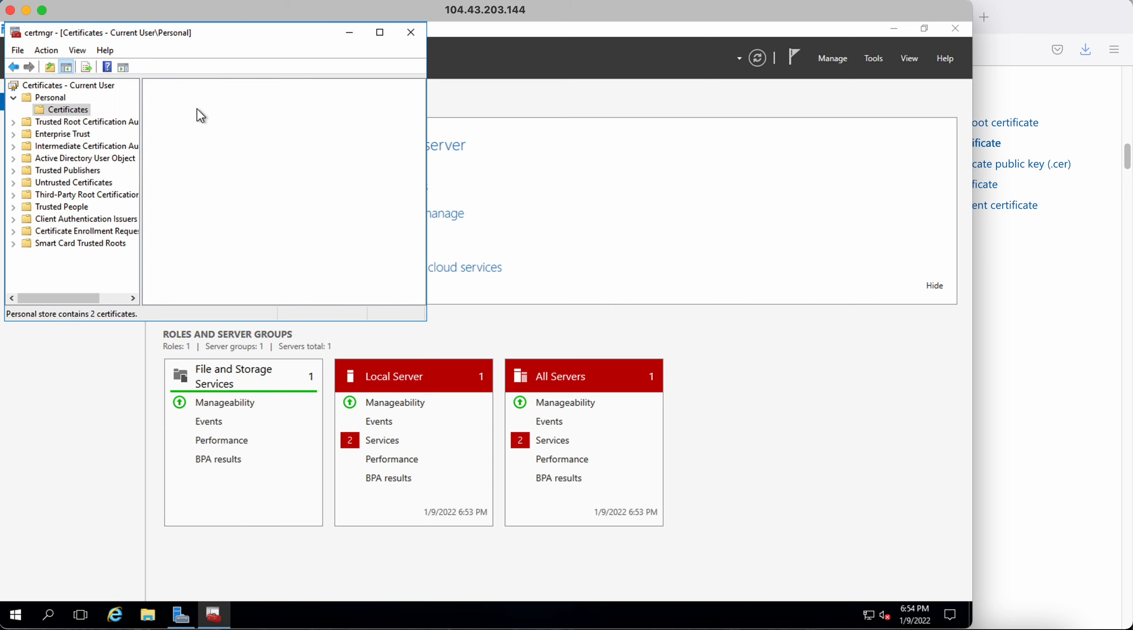
{"action": "left_click", "coordinate": [195, 114]}
{"action": "left_click", "coordinate": [193, 102]}
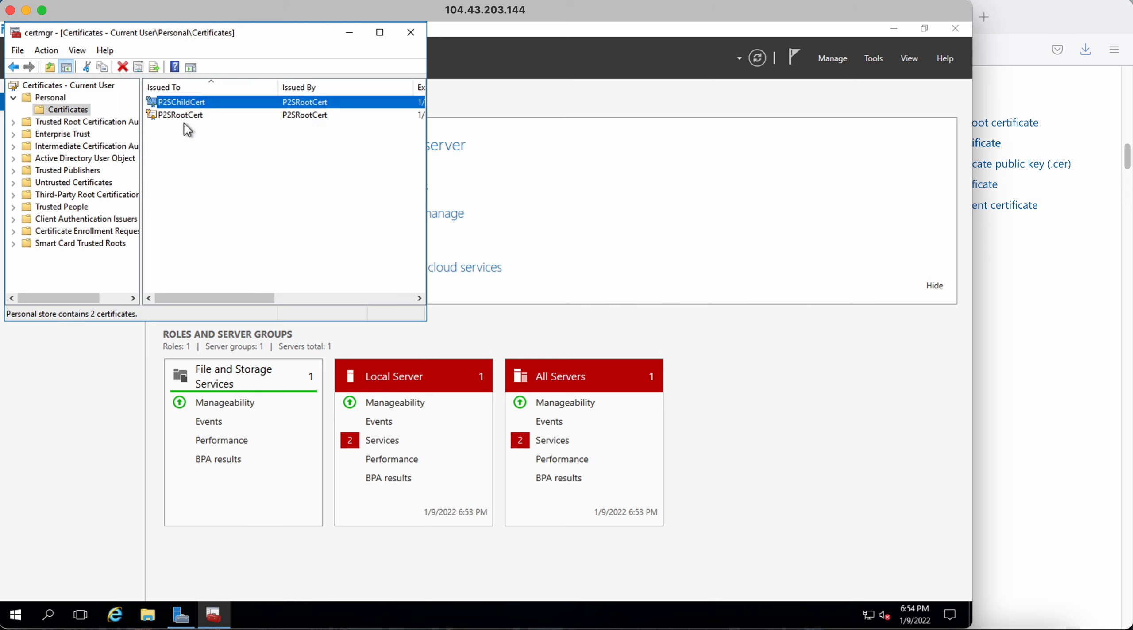
{"action": "left_click", "coordinate": [190, 116]}
{"action": "left_click", "coordinate": [193, 105]}
{"action": "left_click", "coordinate": [191, 114]}
Start exporting P2SRootCert without its private key, and go back from the file name page to the export file format choice
{"action": "right_click", "coordinate": [191, 114]}
{"action": "mouse_move", "coordinate": [227, 142]}
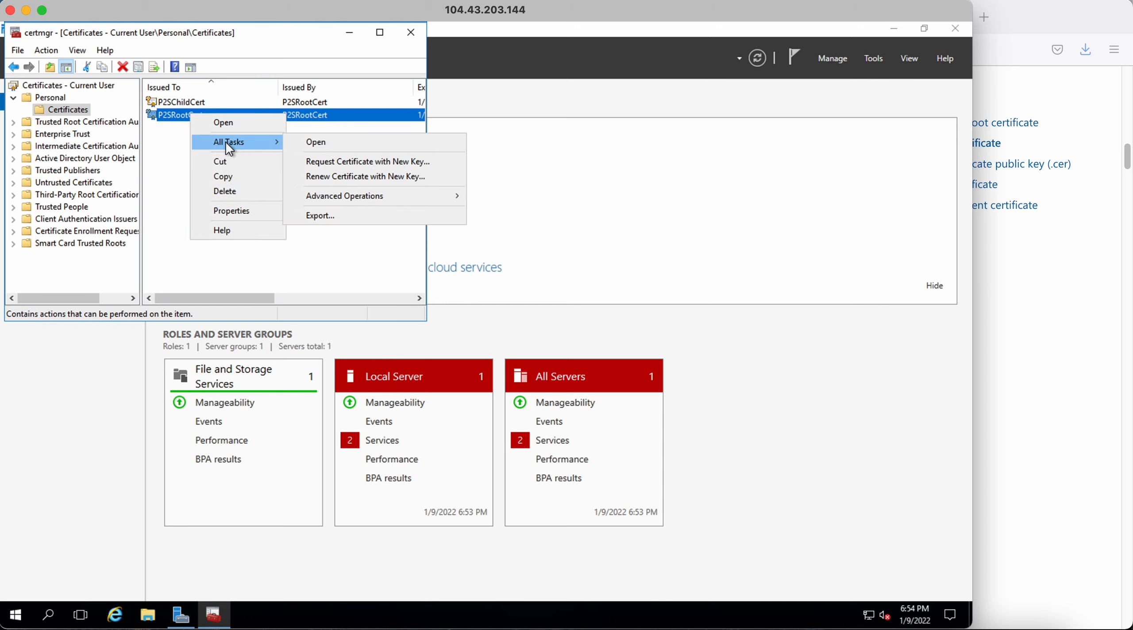
{"action": "left_click", "coordinate": [328, 215]}
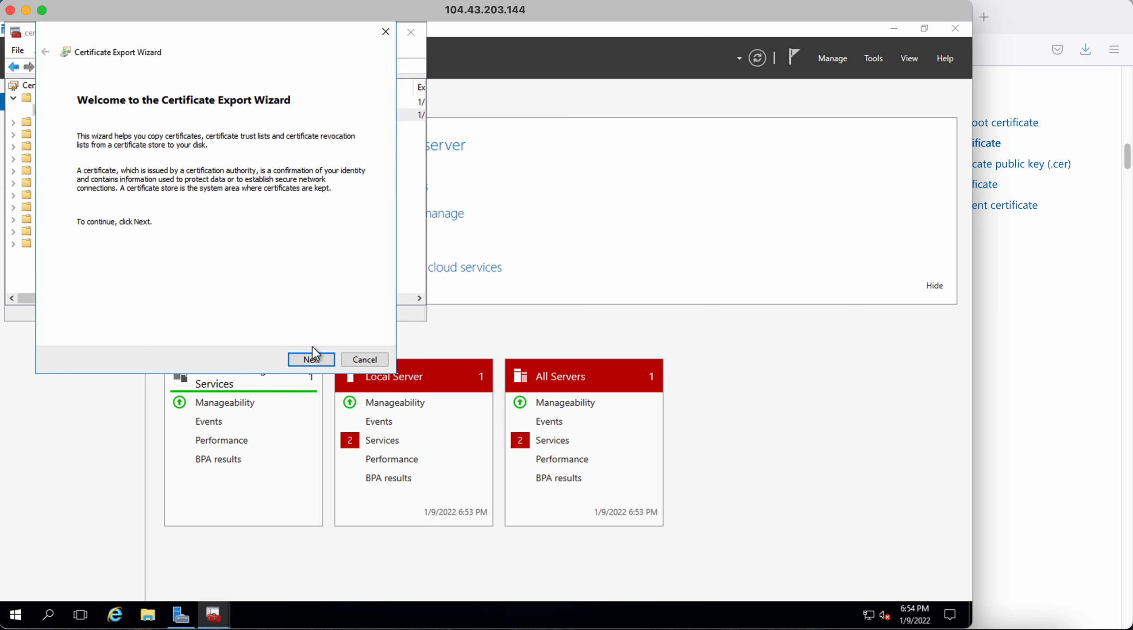
{"action": "left_click", "coordinate": [312, 359]}
{"action": "left_click", "coordinate": [312, 359]}
{"action": "left_click", "coordinate": [311, 360]}
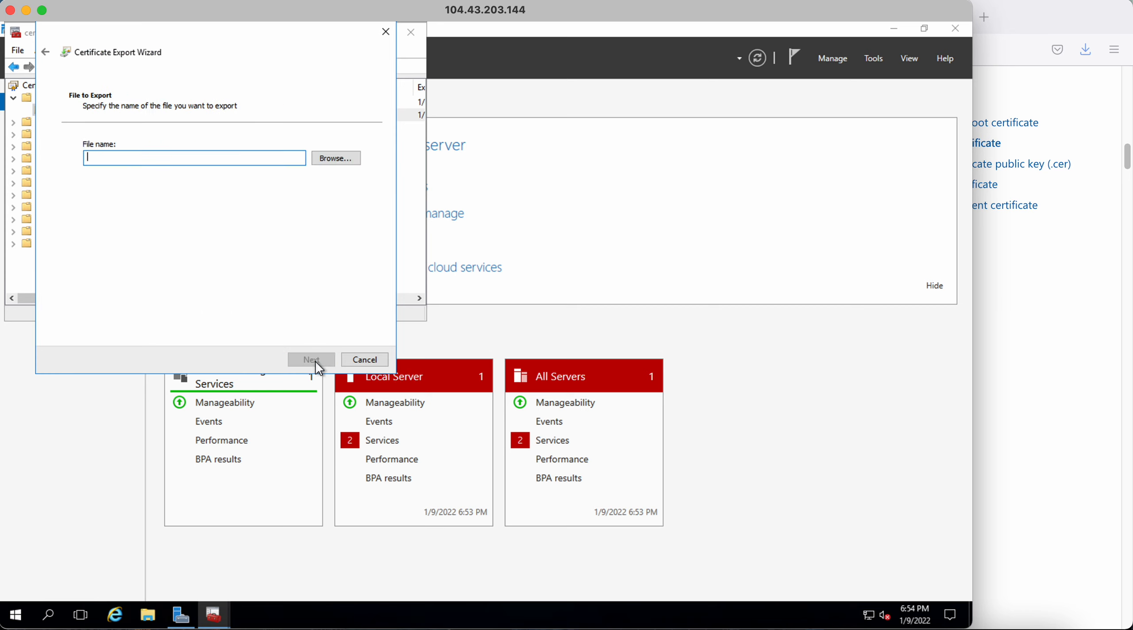
{"action": "left_click", "coordinate": [49, 54]}
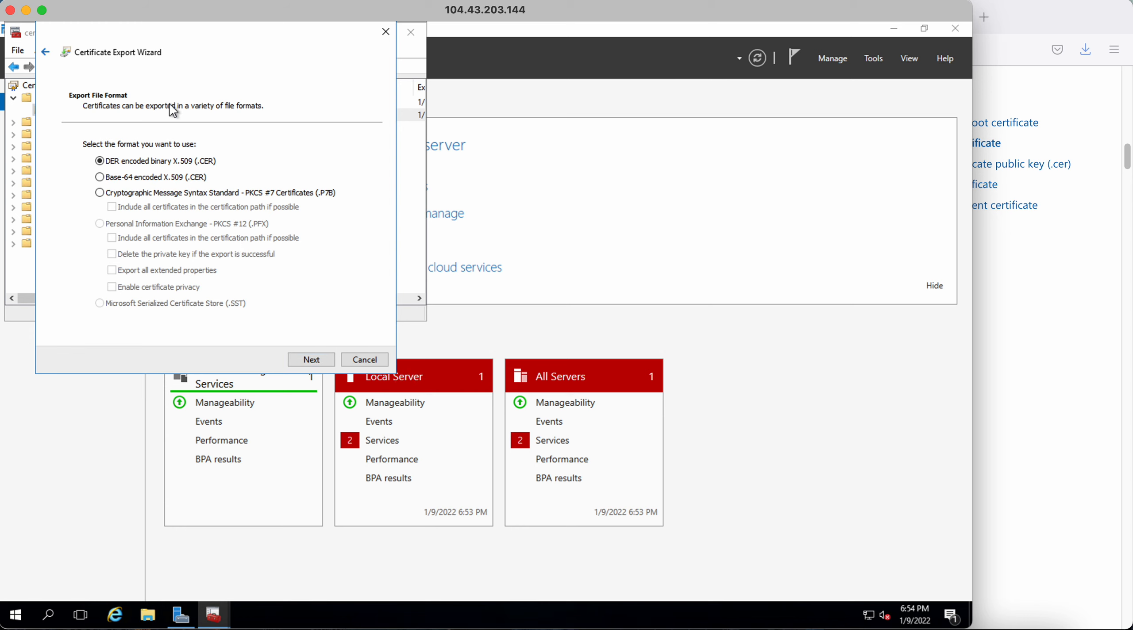
Review the article's "Export the root certificate public key (.cer)" instructions for the private key, file format and file name, and return to the export wizard
{"action": "left_click", "coordinate": [987, 378]}
{"action": "scroll", "coordinate": [419, 319], "scroll_direction": "down", "scroll_amount": 8}
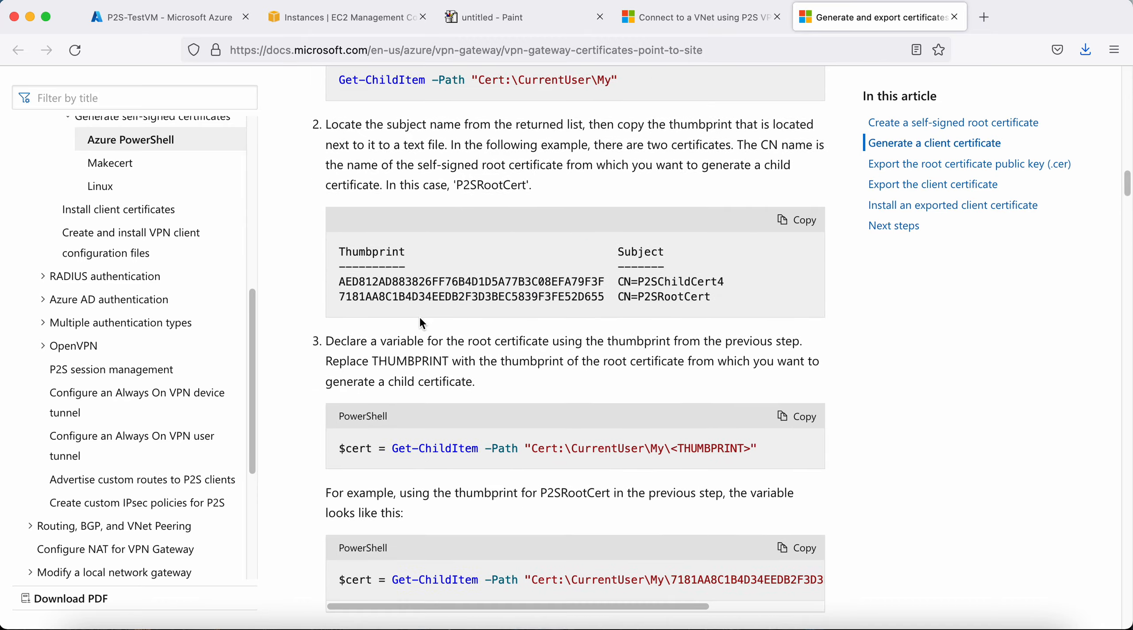
{"action": "scroll", "coordinate": [419, 316], "scroll_direction": "down", "scroll_amount": 15}
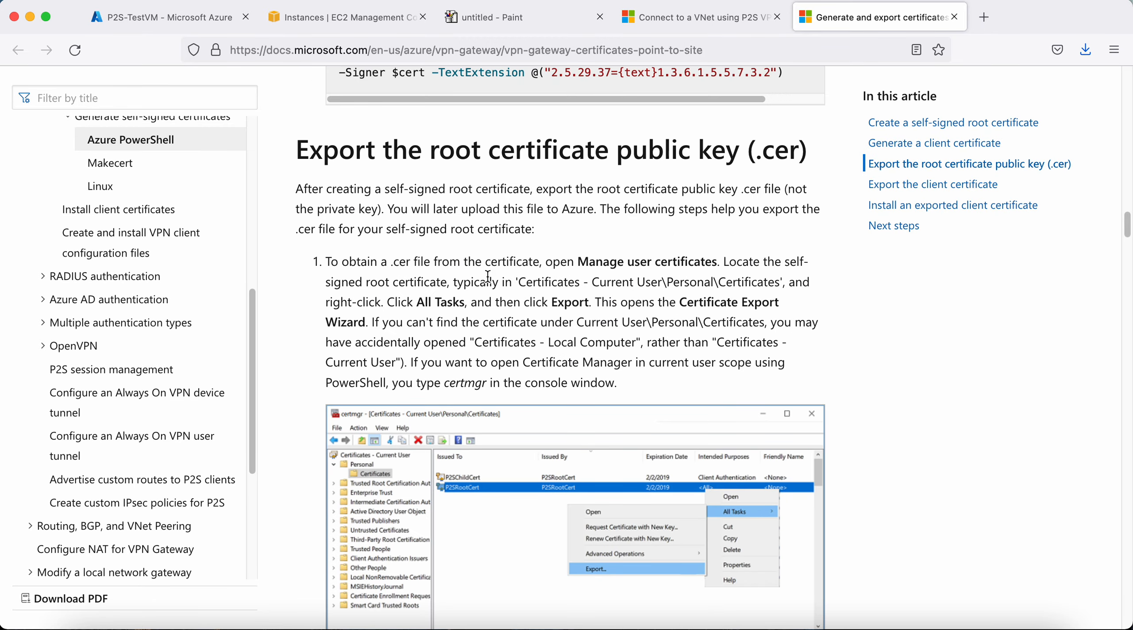
{"action": "left_click_drag", "start_coordinate": [455, 150], "coordinate": [740, 150]}
{"action": "left_click", "coordinate": [459, 150]}
{"action": "left_click_drag", "start_coordinate": [429, 149], "coordinate": [735, 150]}
{"action": "scroll", "coordinate": [696, 244], "scroll_direction": "down", "scroll_amount": 6}
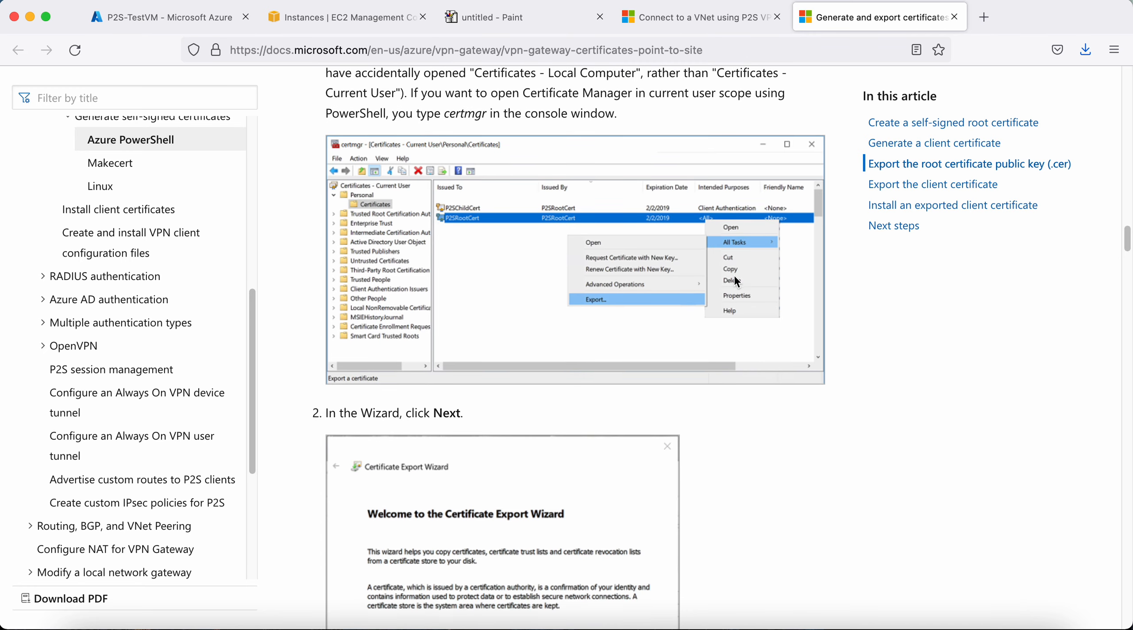
{"action": "scroll", "coordinate": [477, 318], "scroll_direction": "down", "scroll_amount": 15}
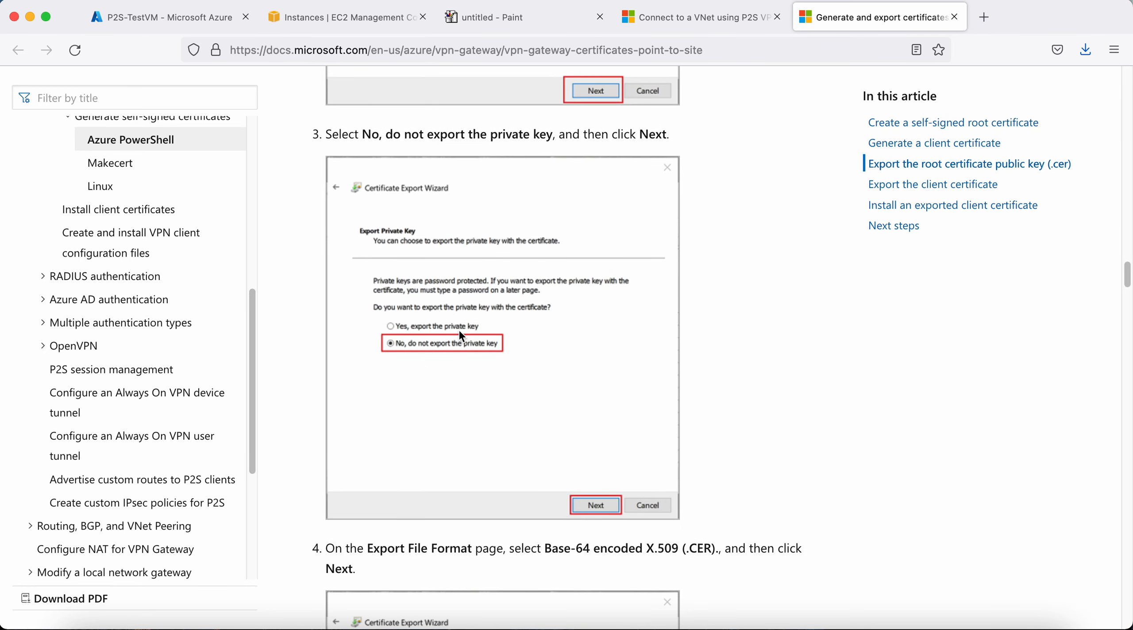
{"action": "scroll", "coordinate": [489, 340], "scroll_direction": "down", "scroll_amount": 13}
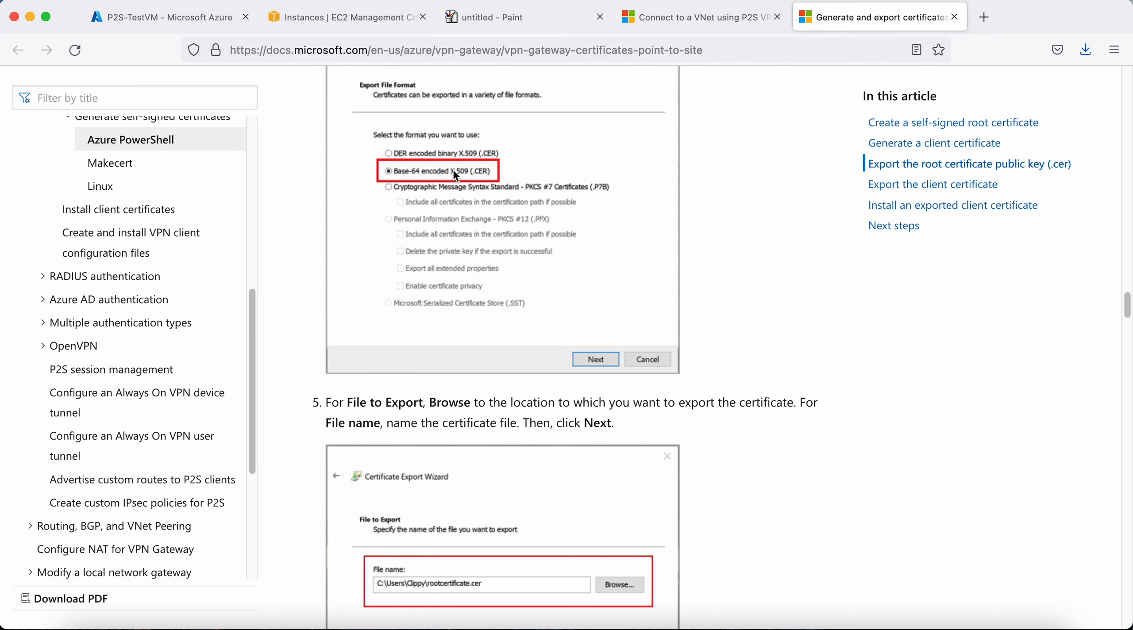
{"action": "scroll", "coordinate": [495, 235], "scroll_direction": "down", "scroll_amount": 10}
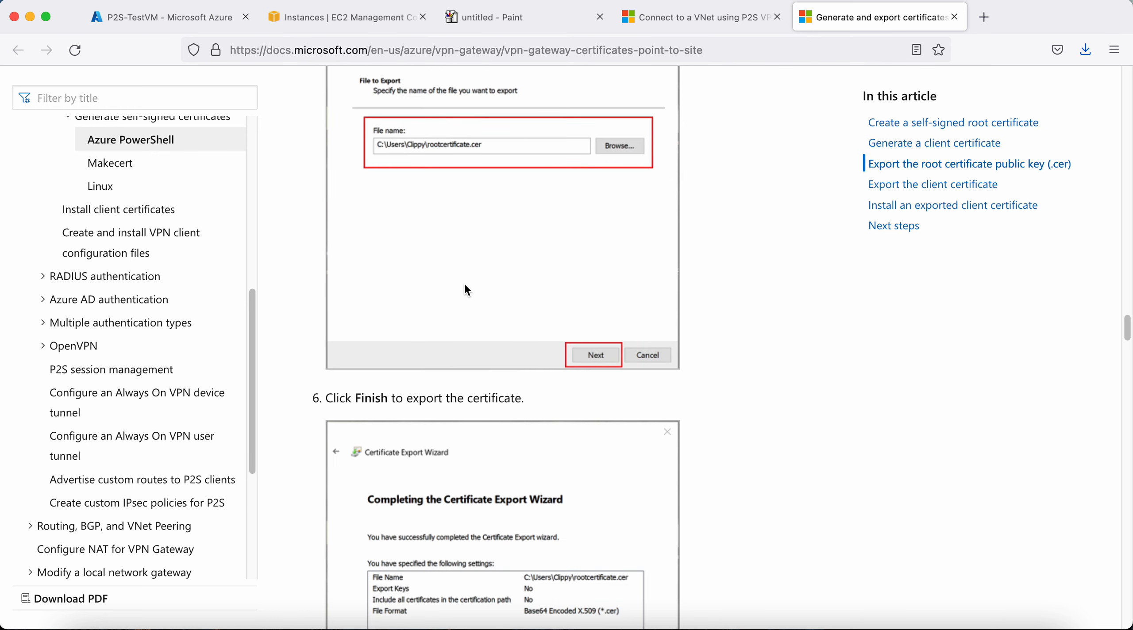
{"action": "scroll", "coordinate": [467, 290], "scroll_direction": "down", "scroll_amount": 20}
{"action": "key", "text": "super+Tab"}
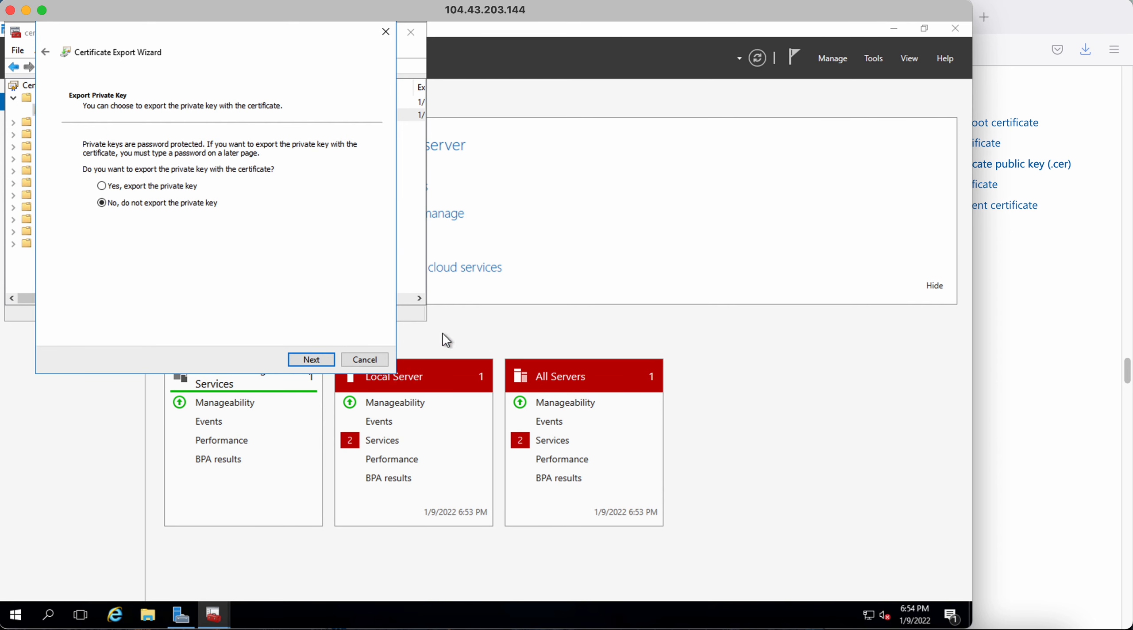
Export P2SRootCert without its private key in the selected file format, saving it to the Desktop as P2sRoot
{"action": "left_click", "coordinate": [296, 359]}
{"action": "left_click", "coordinate": [313, 360]}
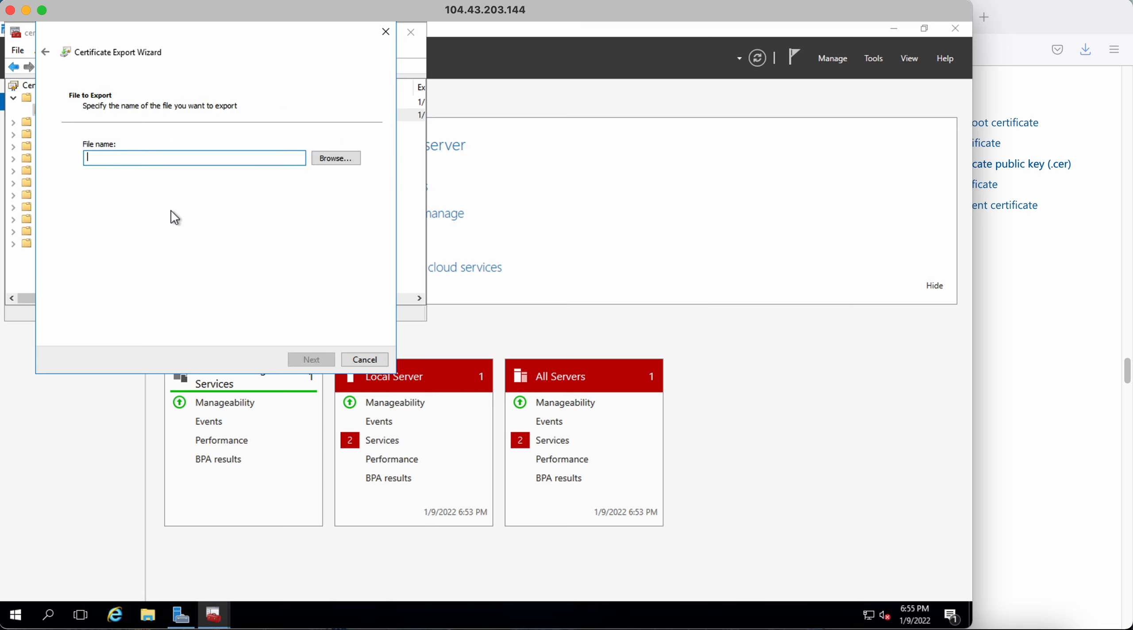
{"action": "left_click", "coordinate": [331, 156]}
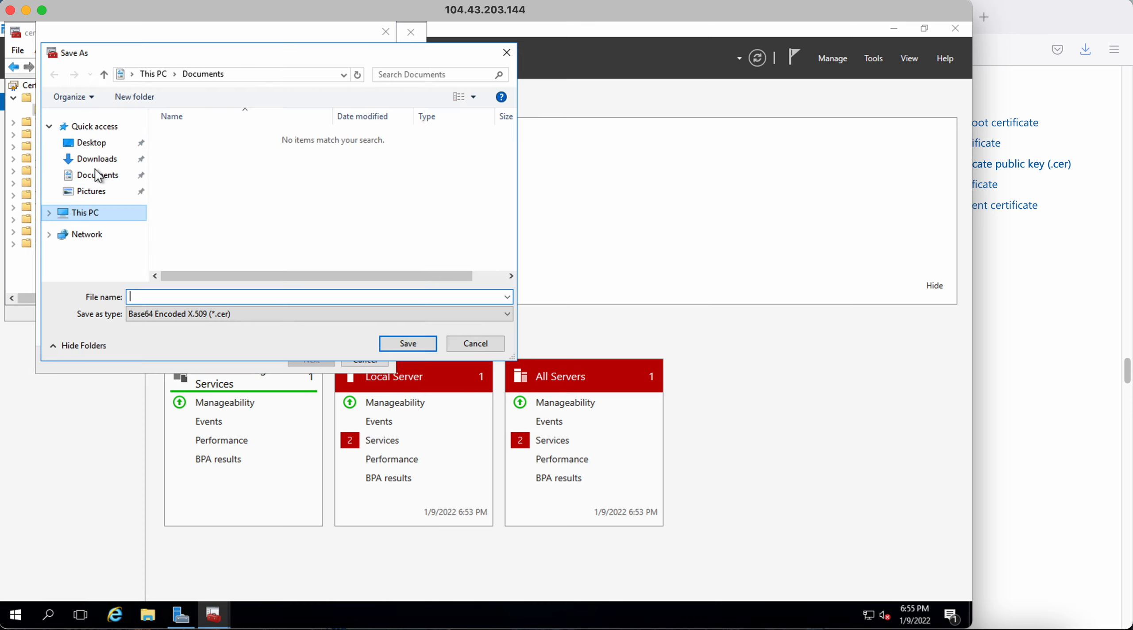
{"action": "left_click", "coordinate": [96, 157]}
{"action": "left_click", "coordinate": [95, 144]}
{"action": "left_click", "coordinate": [408, 344]}
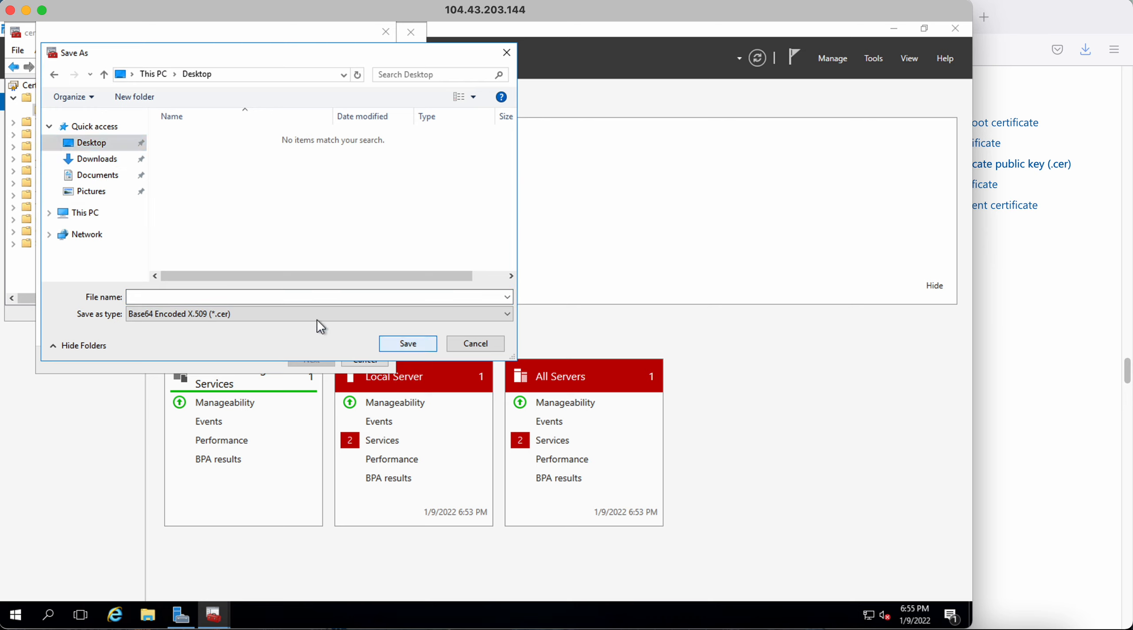
{"action": "left_click", "coordinate": [297, 299]}
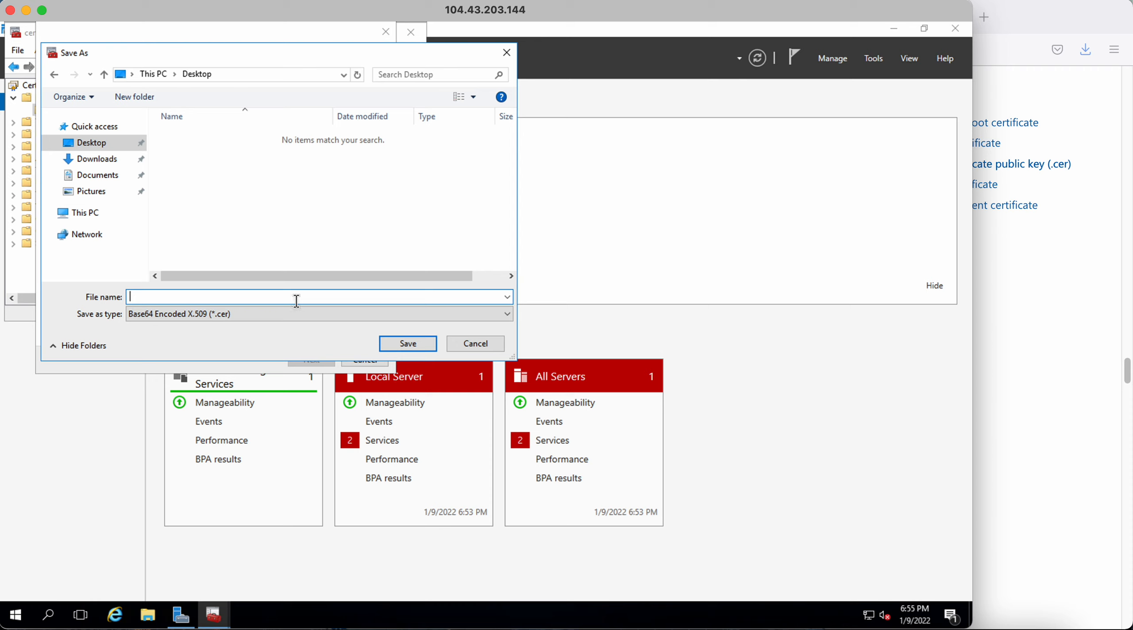
{"action": "type", "text": "P2sRoot"}
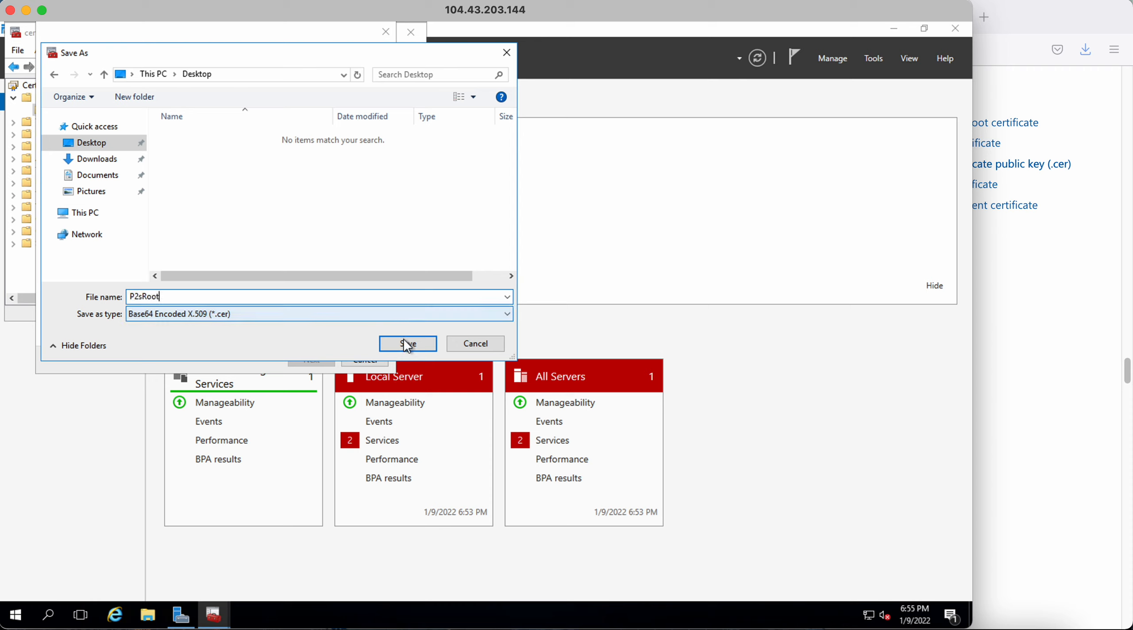
{"action": "left_click", "coordinate": [404, 339]}
{"action": "left_click", "coordinate": [316, 360]}
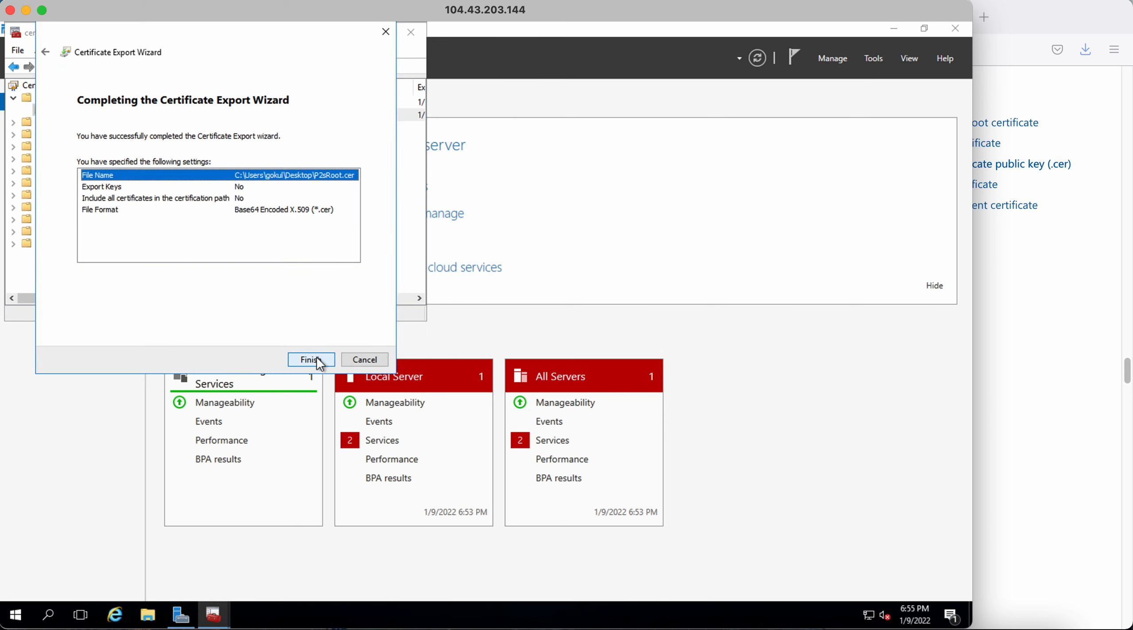
{"action": "left_click", "coordinate": [317, 358]}
{"action": "left_click", "coordinate": [503, 365]}
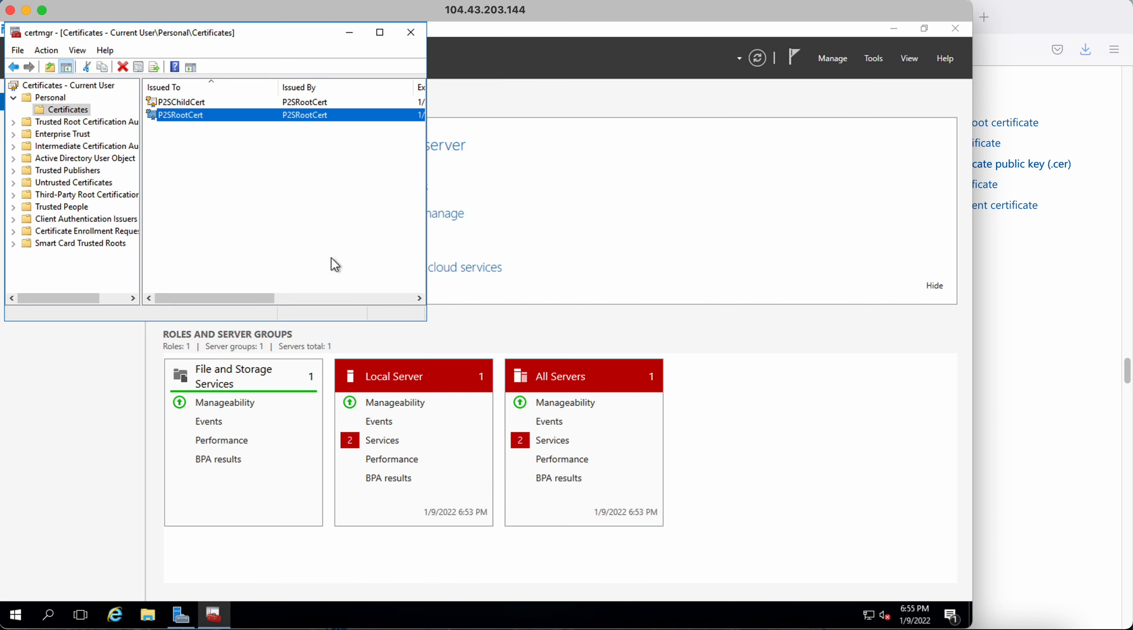
Start exporting P2SChildCert with its private key as a PKCS #12 (.PFX) file including all certificates in the certification path
{"action": "right_click", "coordinate": [193, 105]}
{"action": "mouse_move", "coordinate": [234, 139]}
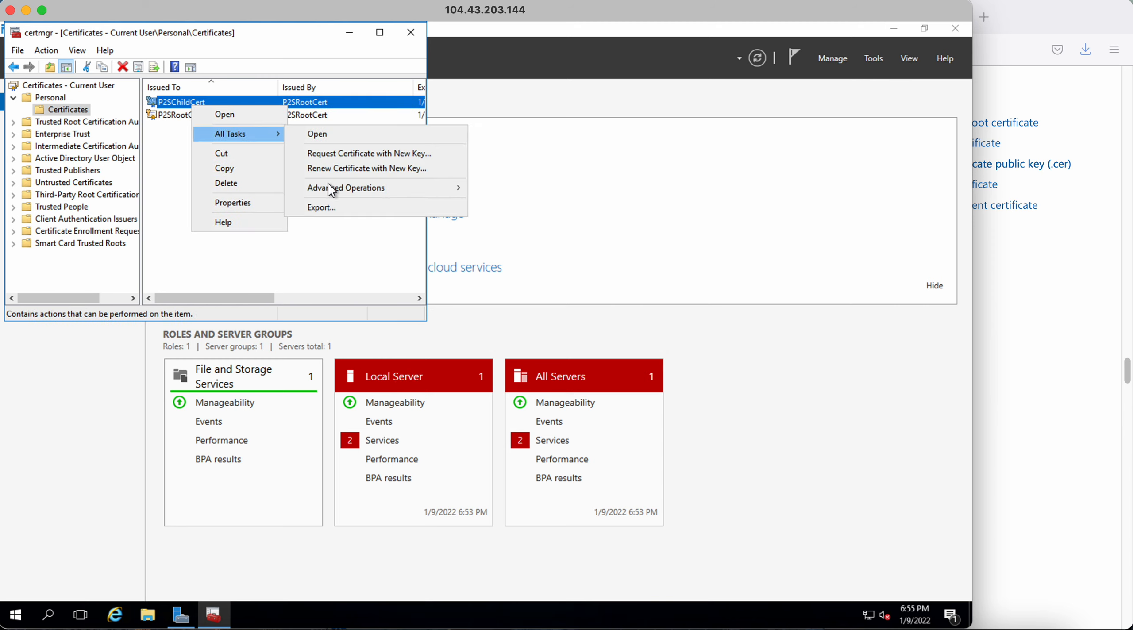
{"action": "left_click", "coordinate": [332, 209]}
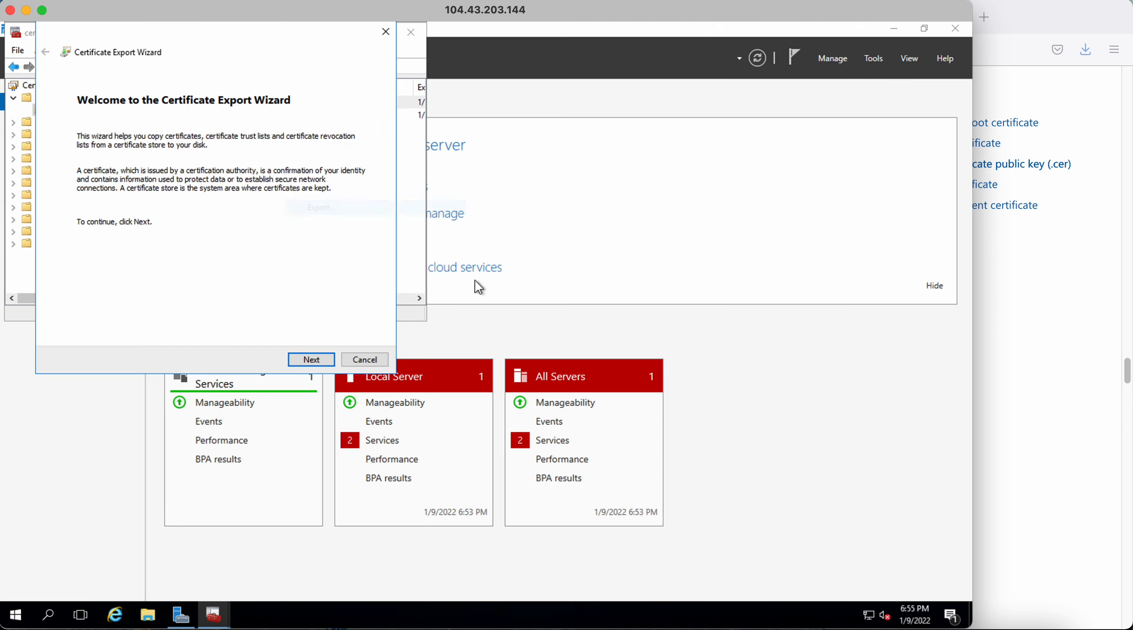
{"action": "left_click", "coordinate": [318, 359]}
{"action": "left_click", "coordinate": [154, 186]}
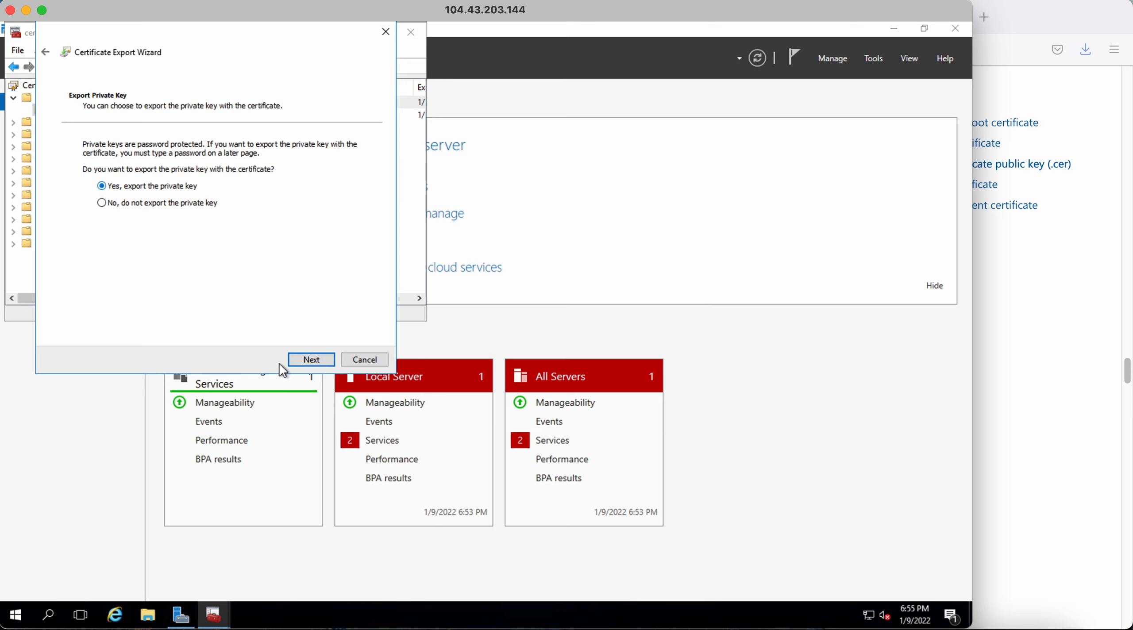
{"action": "left_click", "coordinate": [306, 359]}
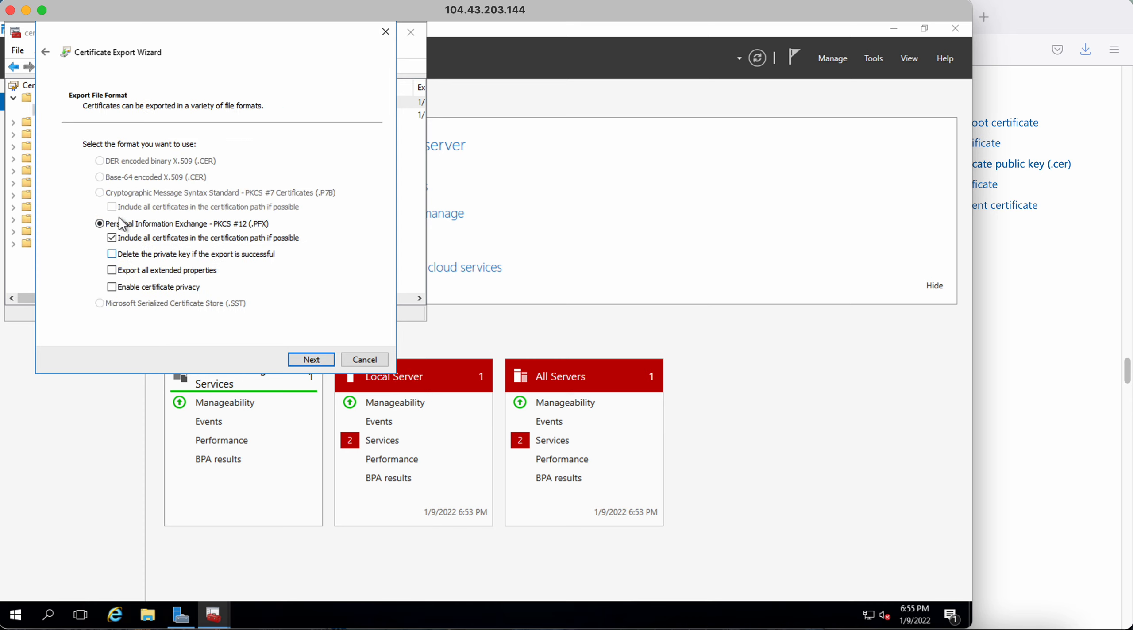
{"action": "left_click", "coordinate": [307, 358]}
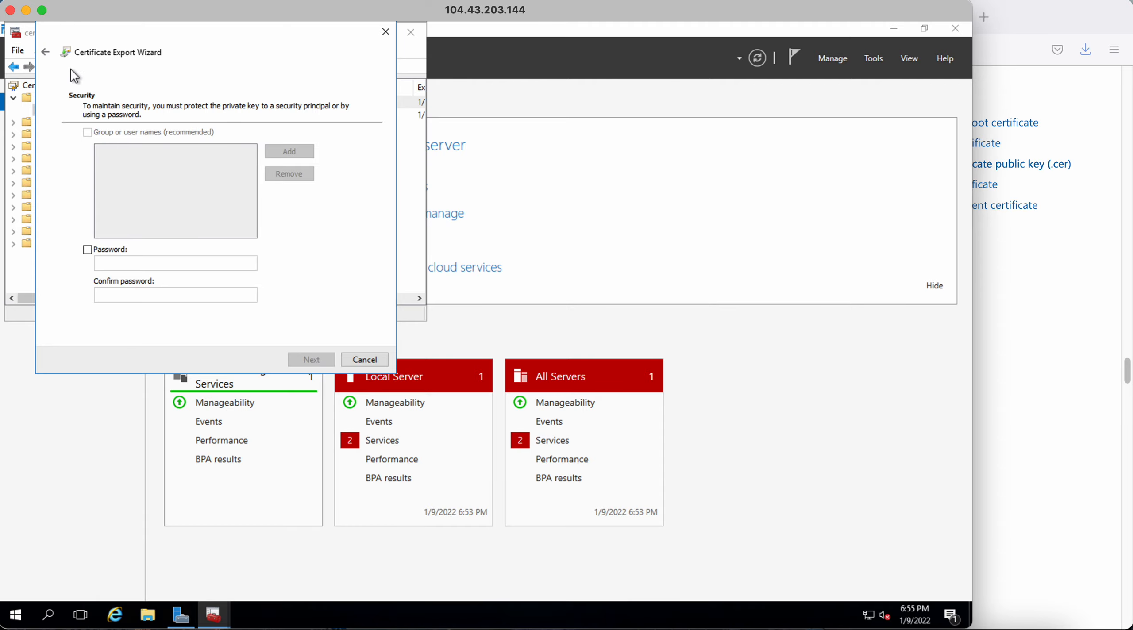
Go back to the export file format page and compare its options with the article's "Export the client certificate" instructions
{"action": "left_click", "coordinate": [47, 53]}
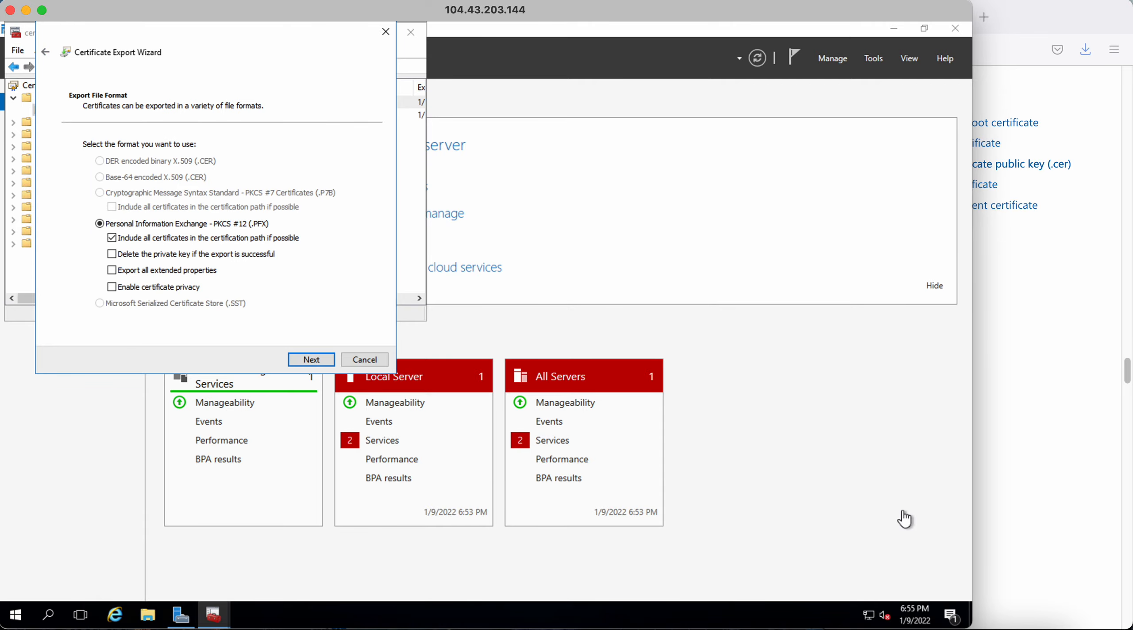
{"action": "left_click", "coordinate": [985, 463]}
{"action": "scroll", "coordinate": [516, 469], "scroll_direction": "down", "scroll_amount": 15}
{"action": "scroll", "coordinate": [519, 466], "scroll_direction": "down", "scroll_amount": 20}
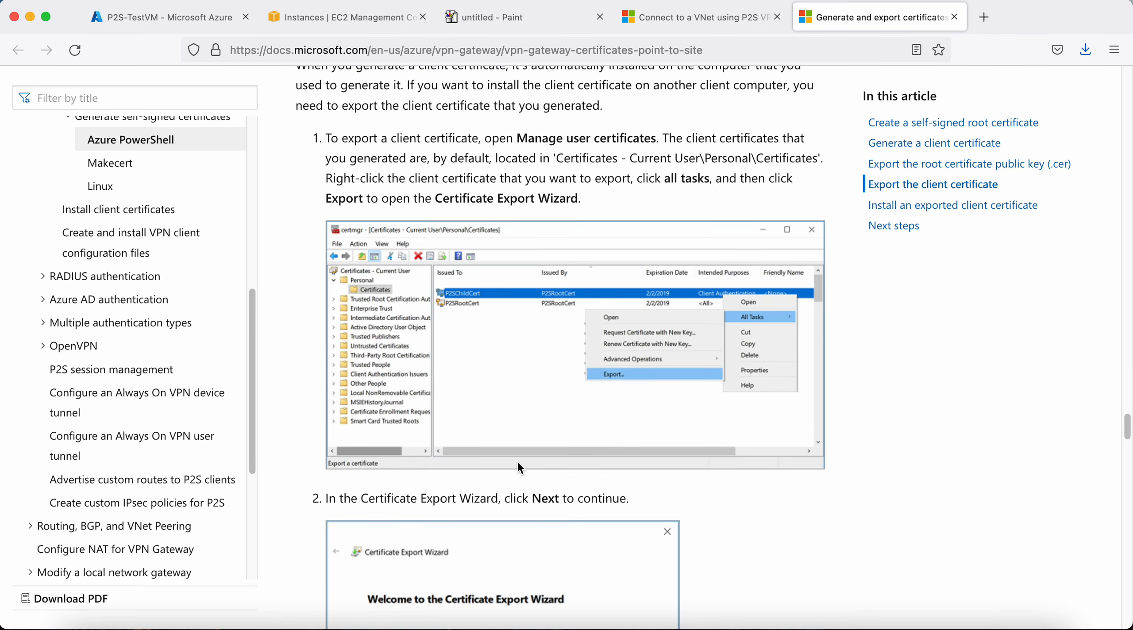
{"action": "scroll", "coordinate": [531, 463], "scroll_direction": "down", "scroll_amount": 5}
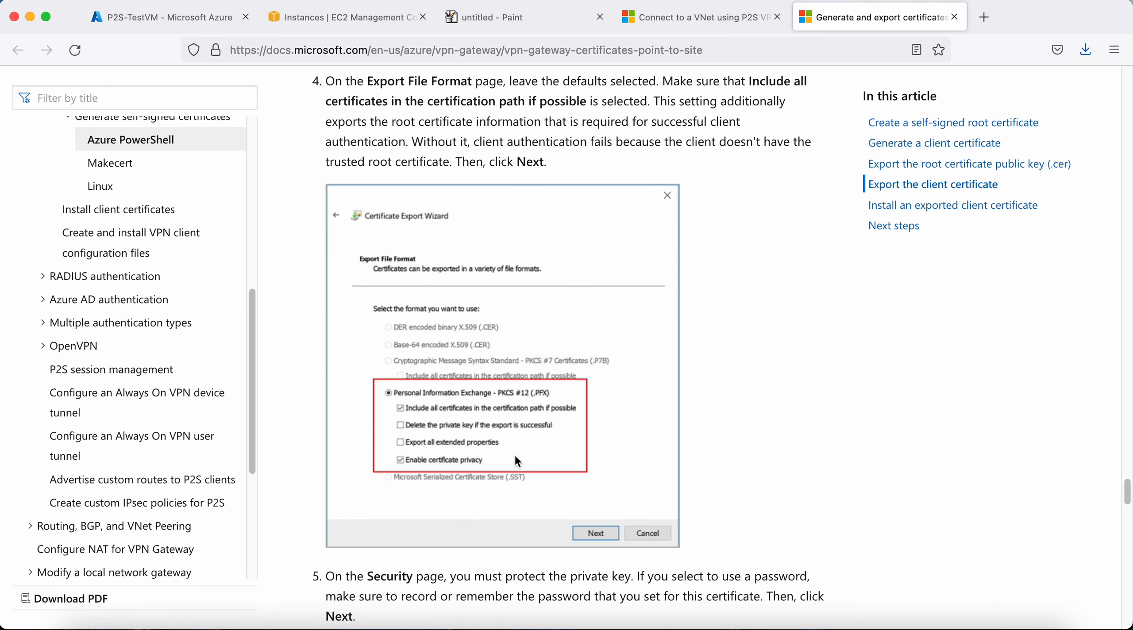
{"action": "left_click", "coordinate": [759, 629]}
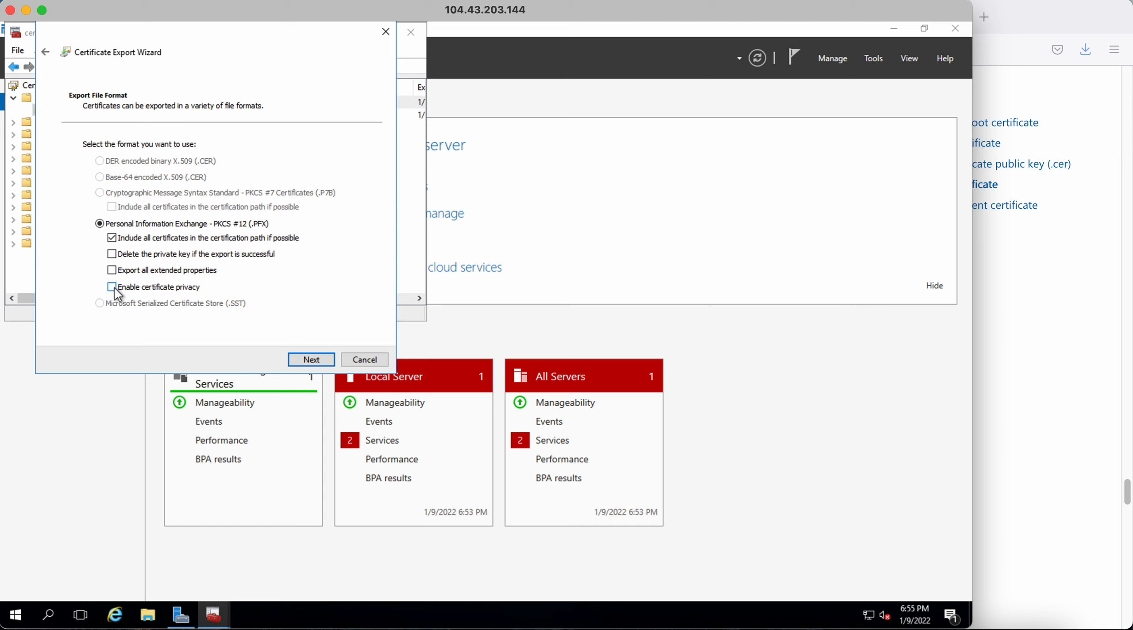
Protect the exported private key with a password, entering and confirming the certificate password
{"action": "left_click", "coordinate": [312, 360]}
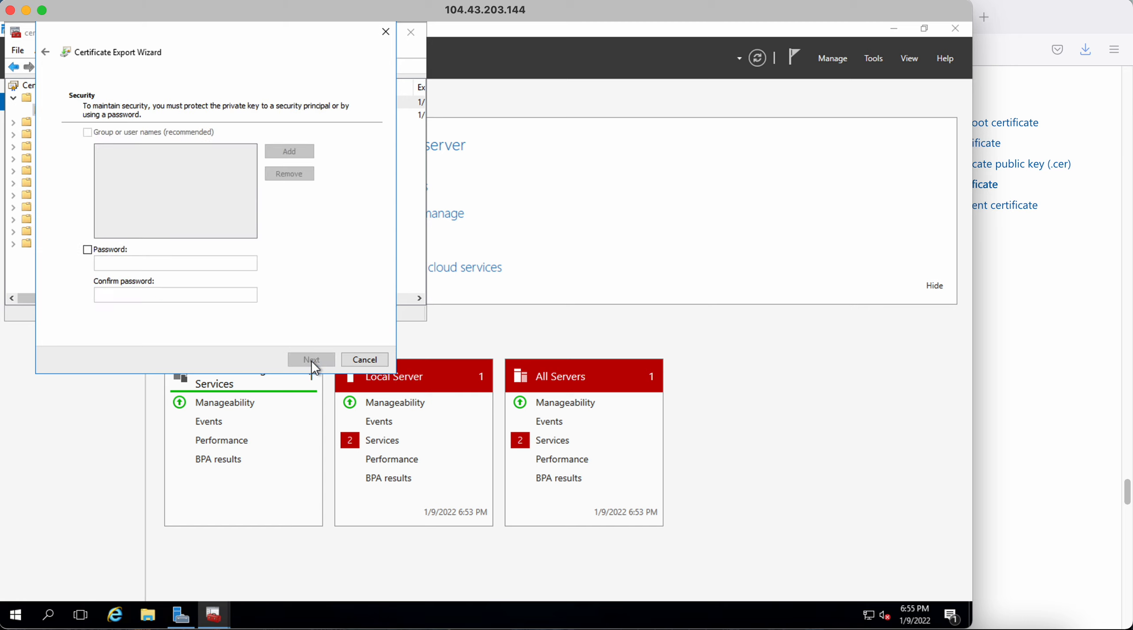
{"action": "left_click", "coordinate": [123, 252]}
{"action": "left_click", "coordinate": [126, 263]}
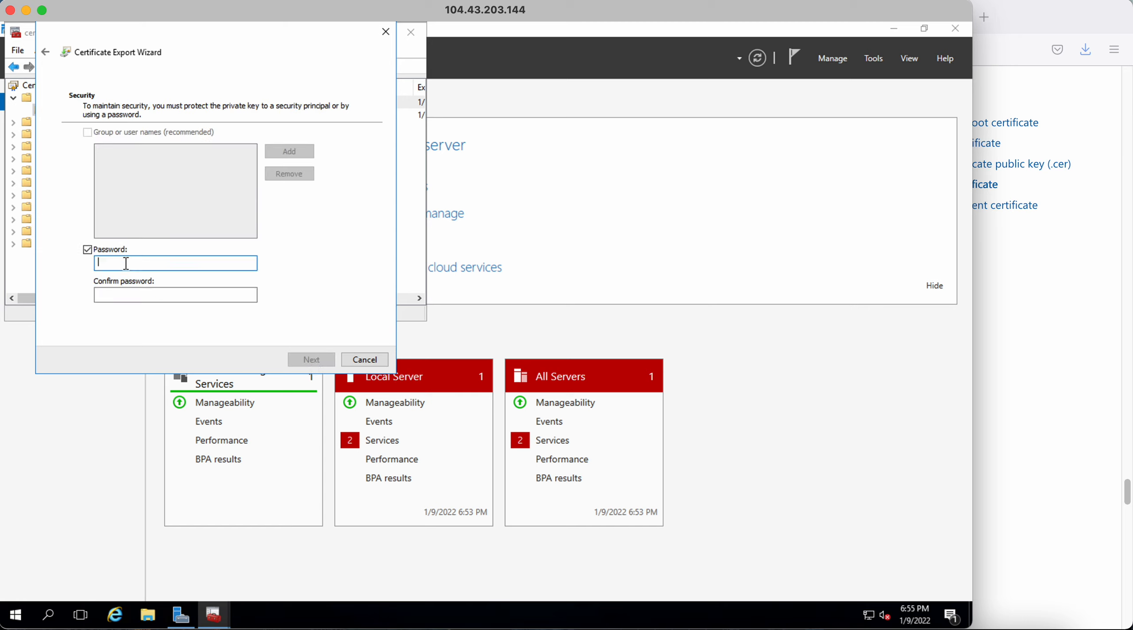
{"action": "type", "text": "••••"}
{"action": "left_click", "coordinate": [127, 295]}
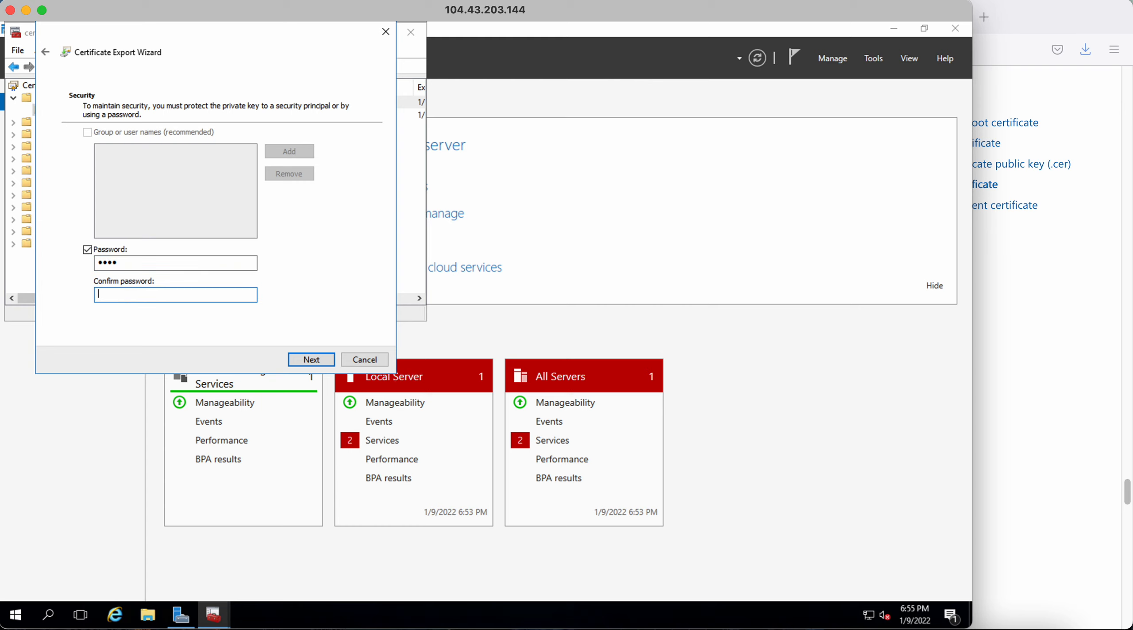
{"action": "type", "text": "••••"}
{"action": "left_click", "coordinate": [312, 361]}
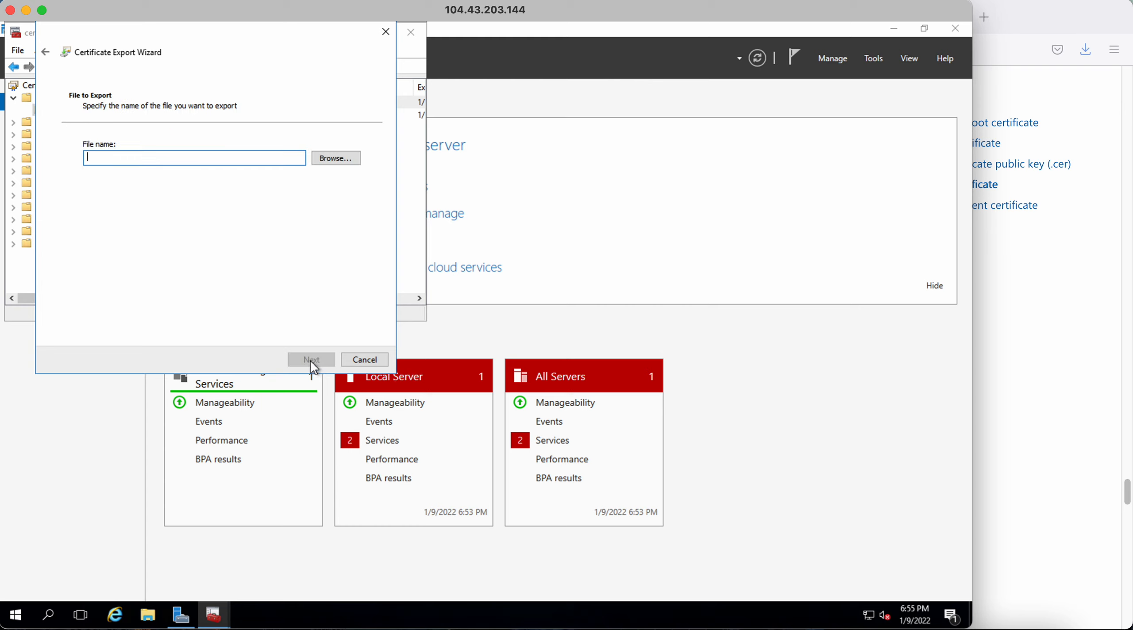
Save the client certificate export to the Desktop as P2sChild and complete the export
{"action": "left_click", "coordinate": [335, 160]}
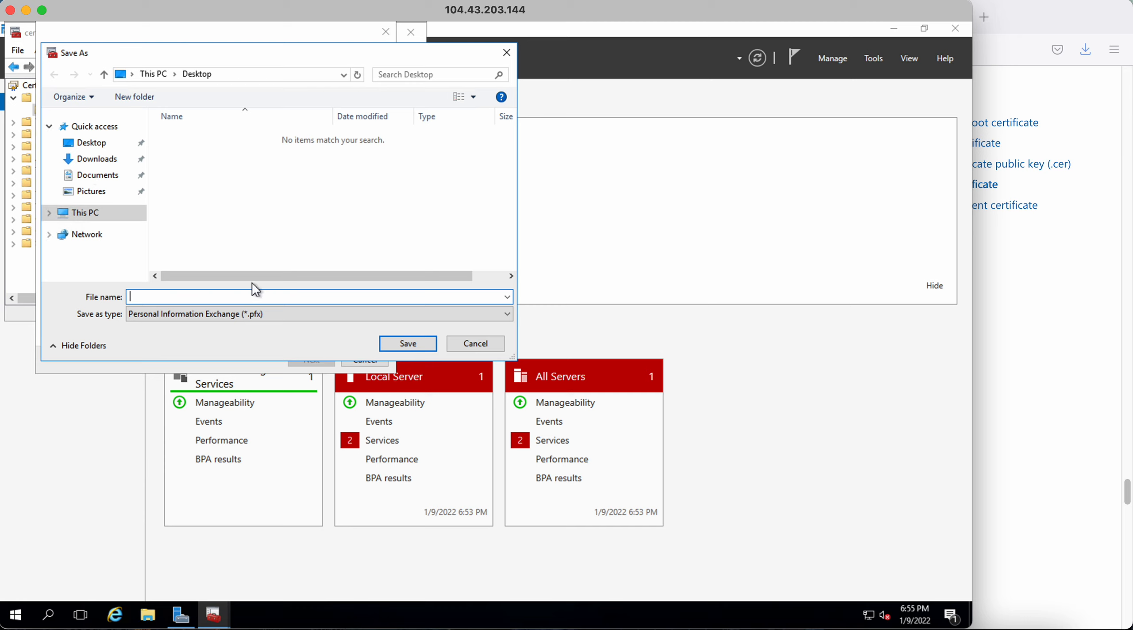
{"action": "type", "text": "P2"}
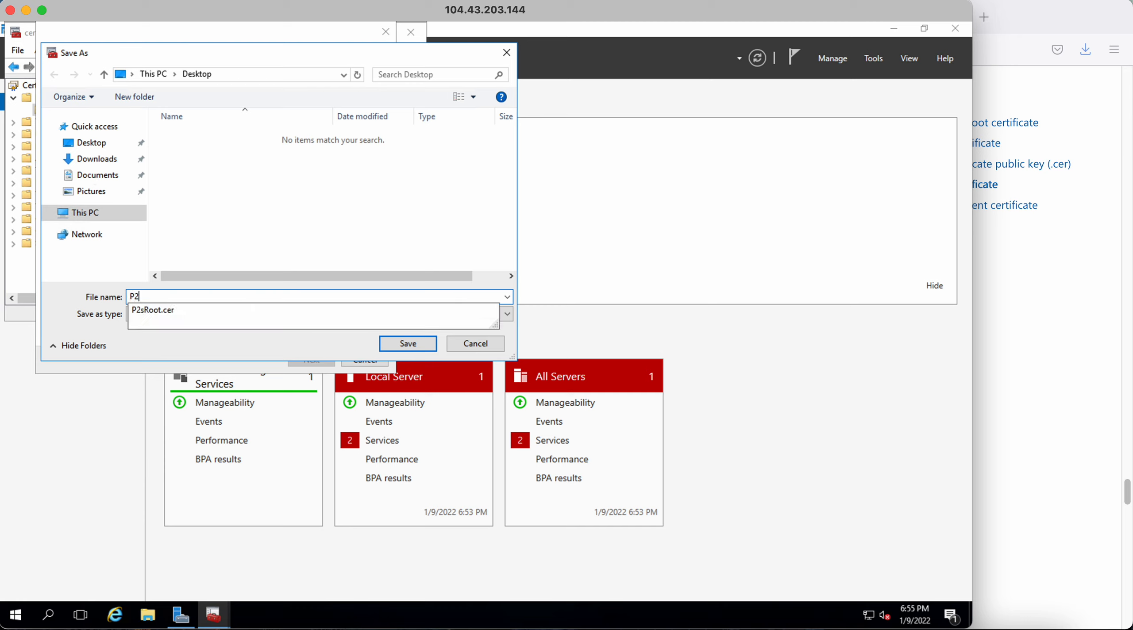
{"action": "type", "text": "sChild"}
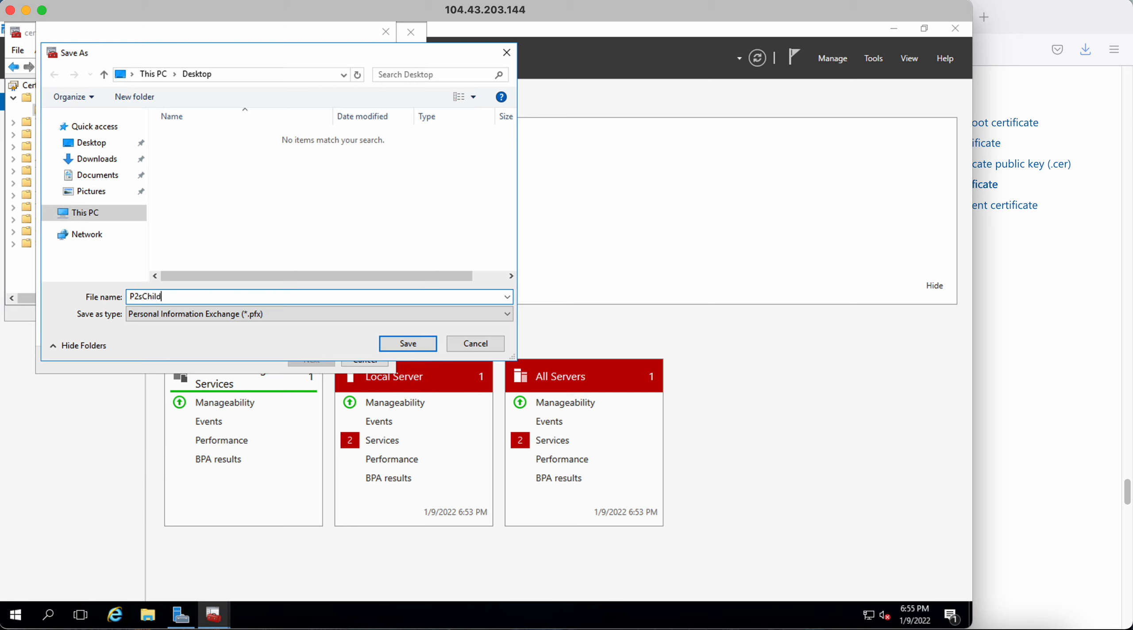
{"action": "left_click", "coordinate": [387, 340]}
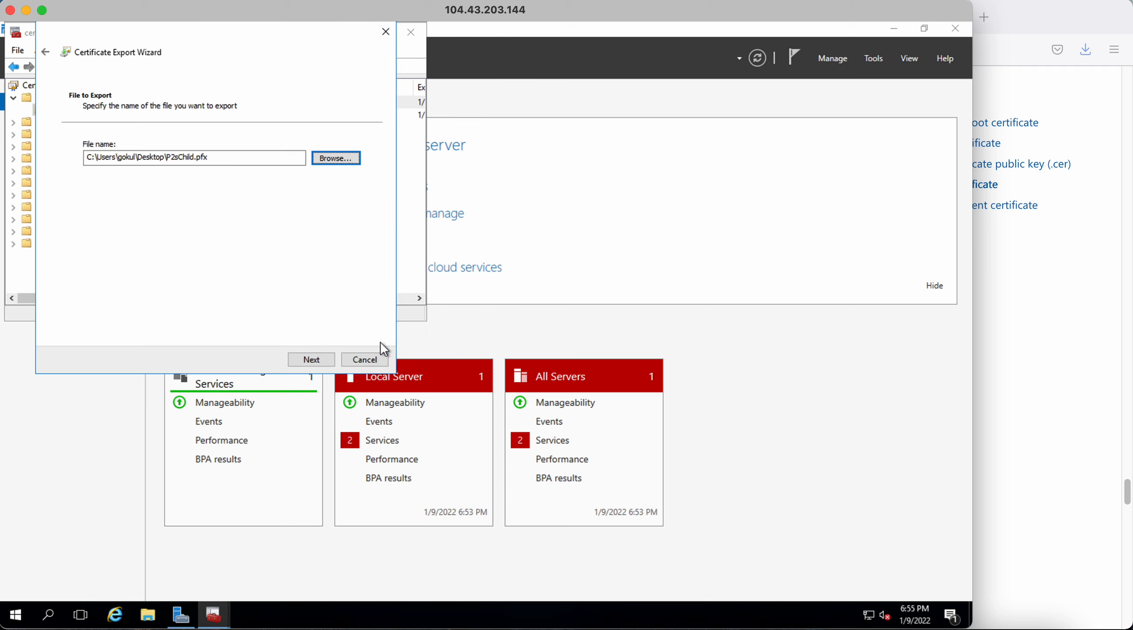
{"action": "left_click", "coordinate": [317, 359]}
{"action": "left_click", "coordinate": [316, 356]}
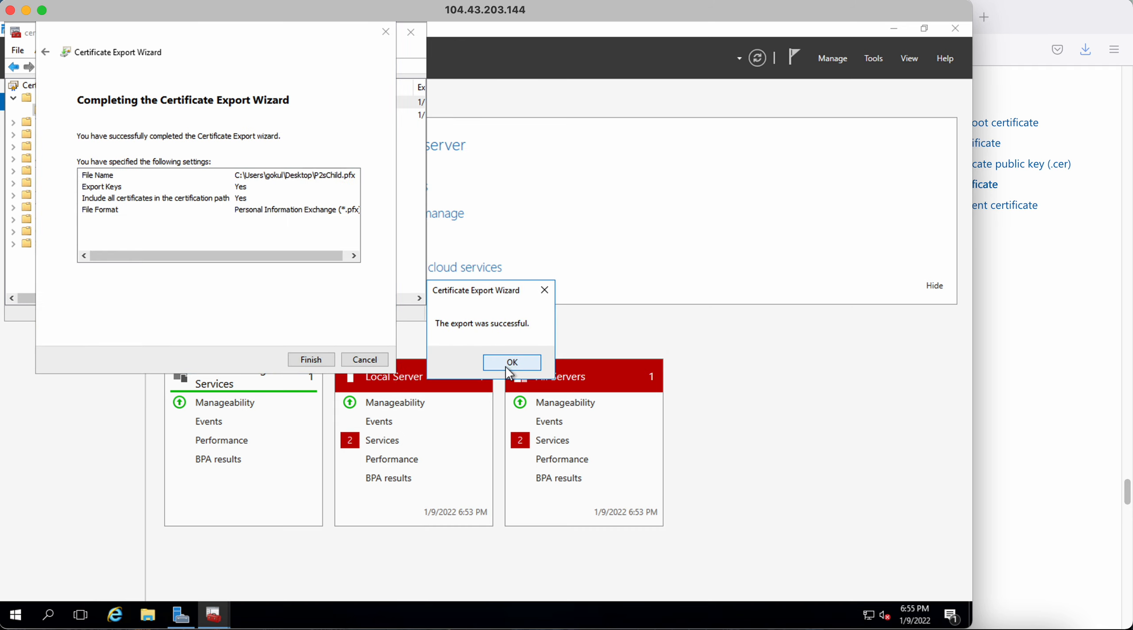
{"action": "left_click", "coordinate": [509, 364]}
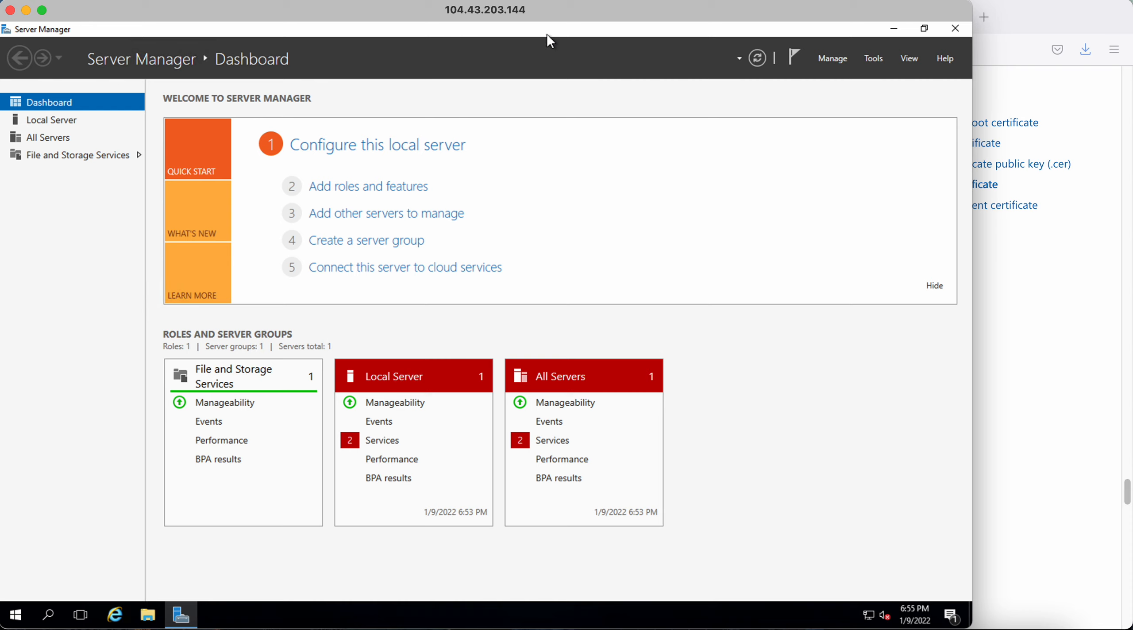
Close Server Manager and select the exported P2sRoot and P2sChild files on the desktop
{"action": "left_click", "coordinate": [955, 29]}
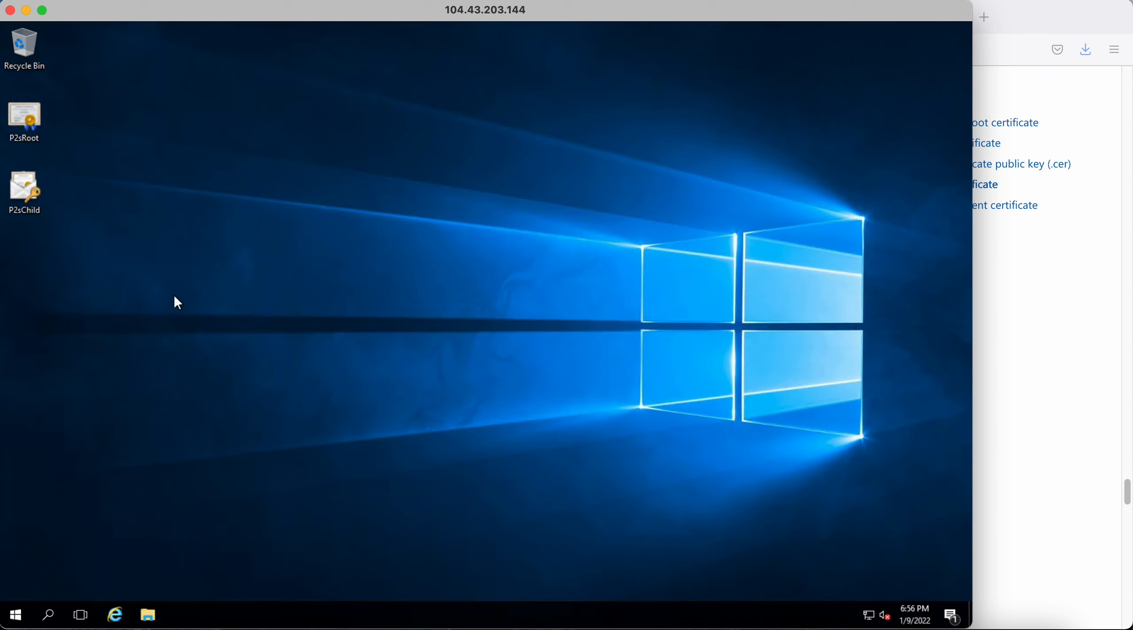
{"action": "left_click", "coordinate": [26, 133]}
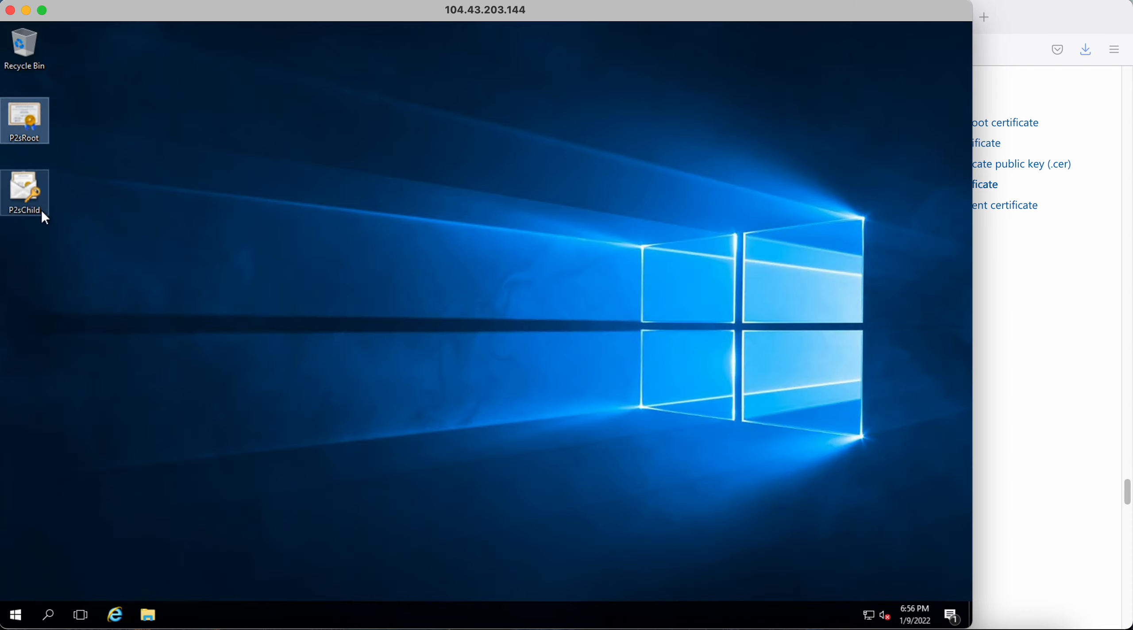
{"action": "left_click", "coordinate": [42, 210]}
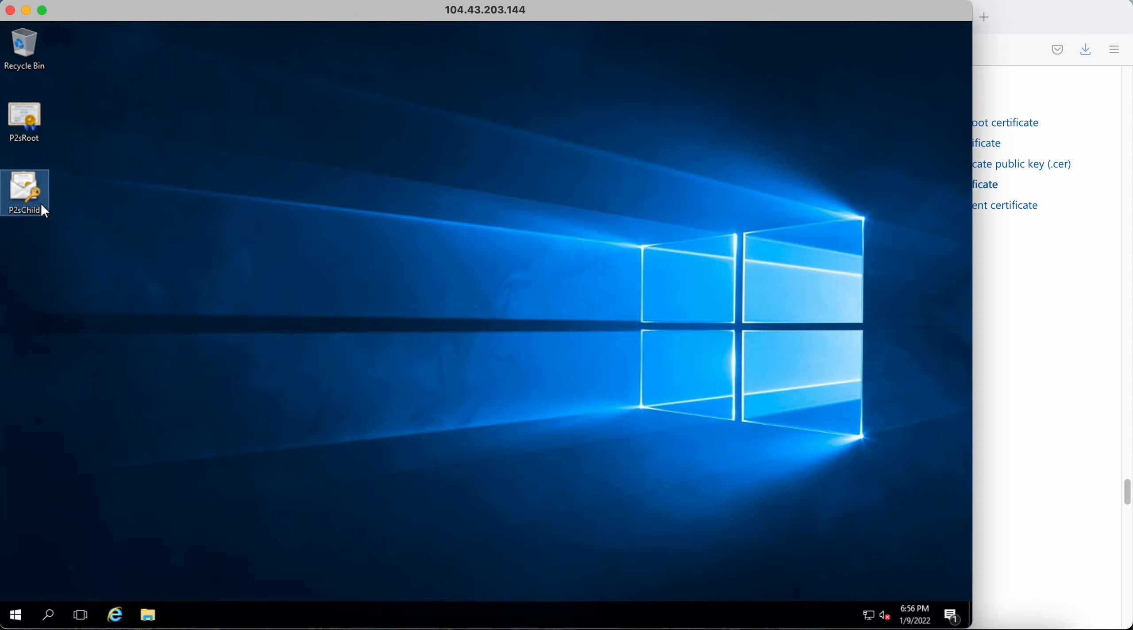
Open the P2sRoot certificate file in Notepad and select the certificate data between the BEGIN and END CERTIFICATE lines
{"action": "left_click", "coordinate": [29, 136]}
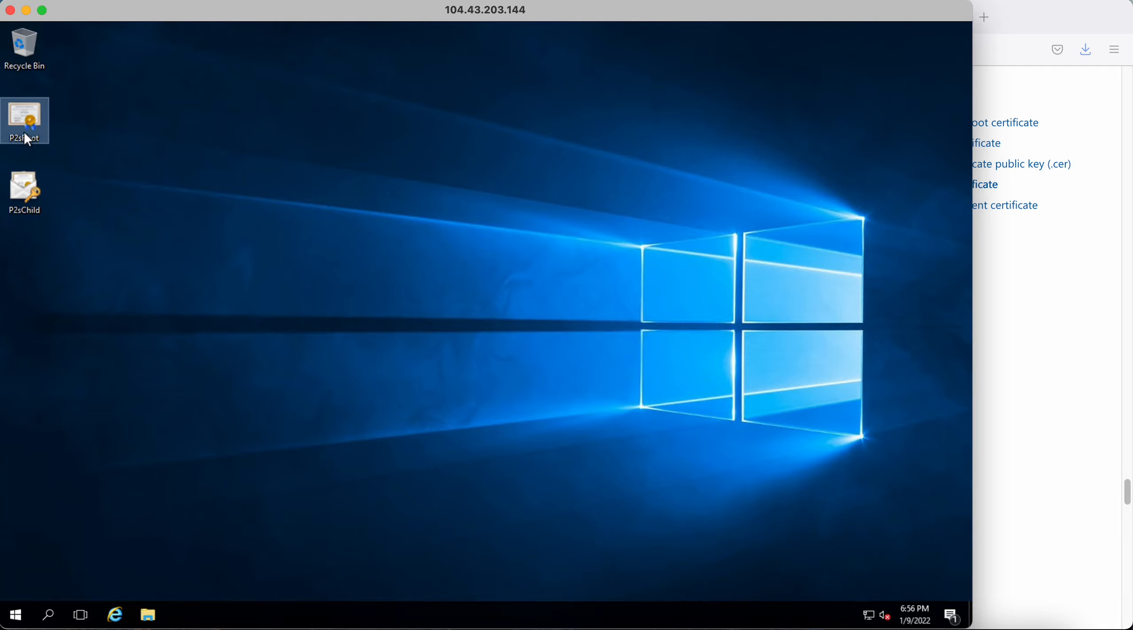
{"action": "right_click", "coordinate": [24, 117]}
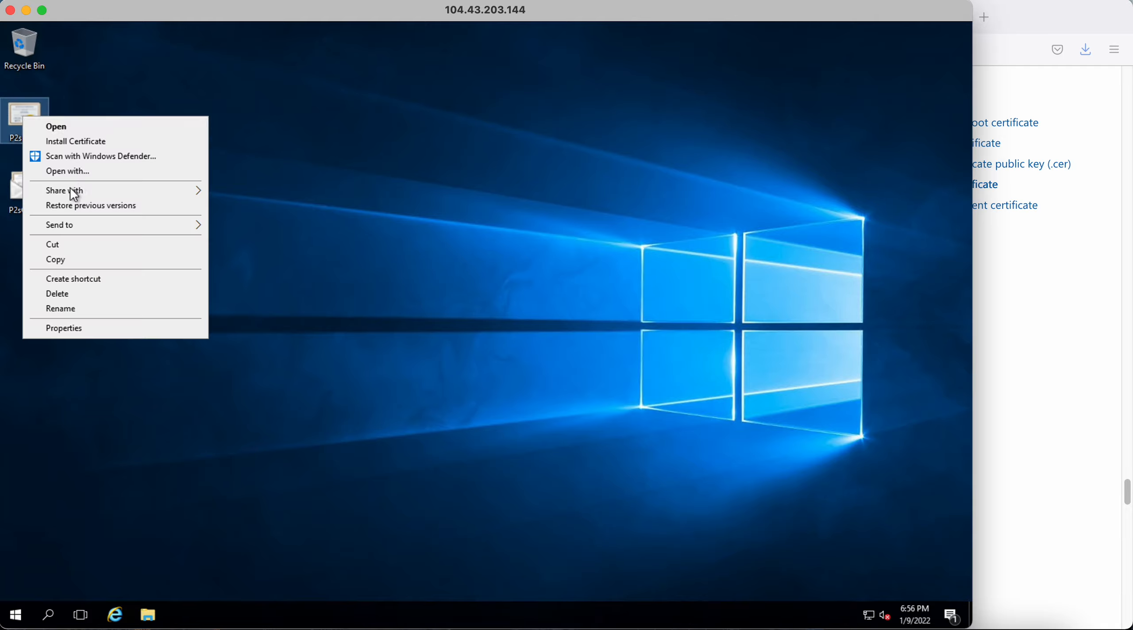
{"action": "left_click", "coordinate": [154, 172]}
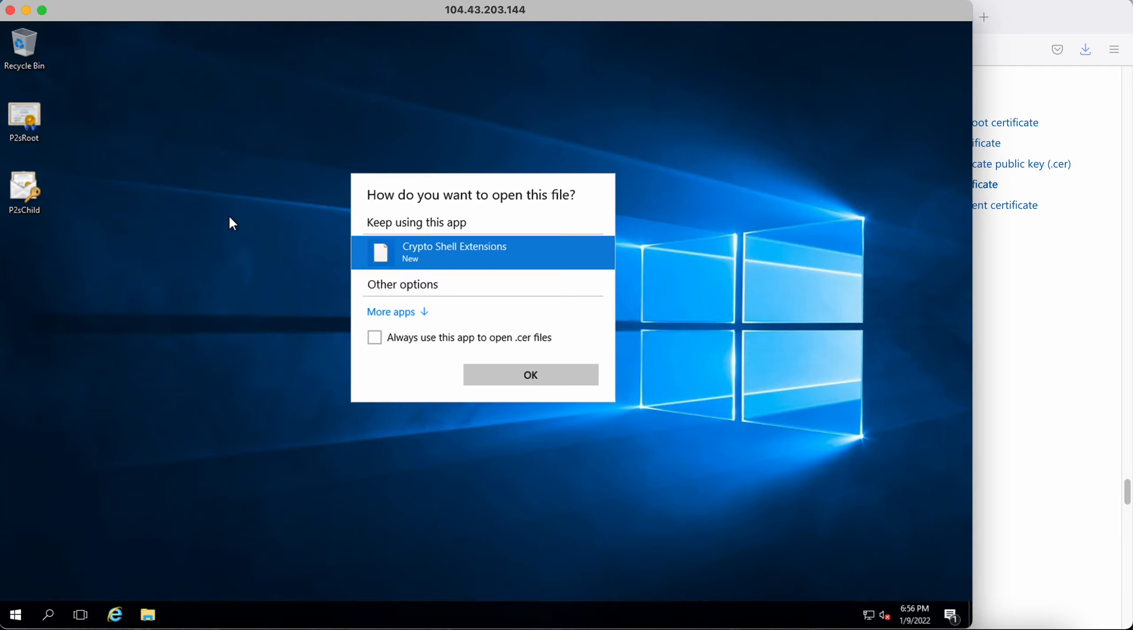
{"action": "left_click", "coordinate": [425, 312]}
{"action": "left_click", "coordinate": [442, 350]}
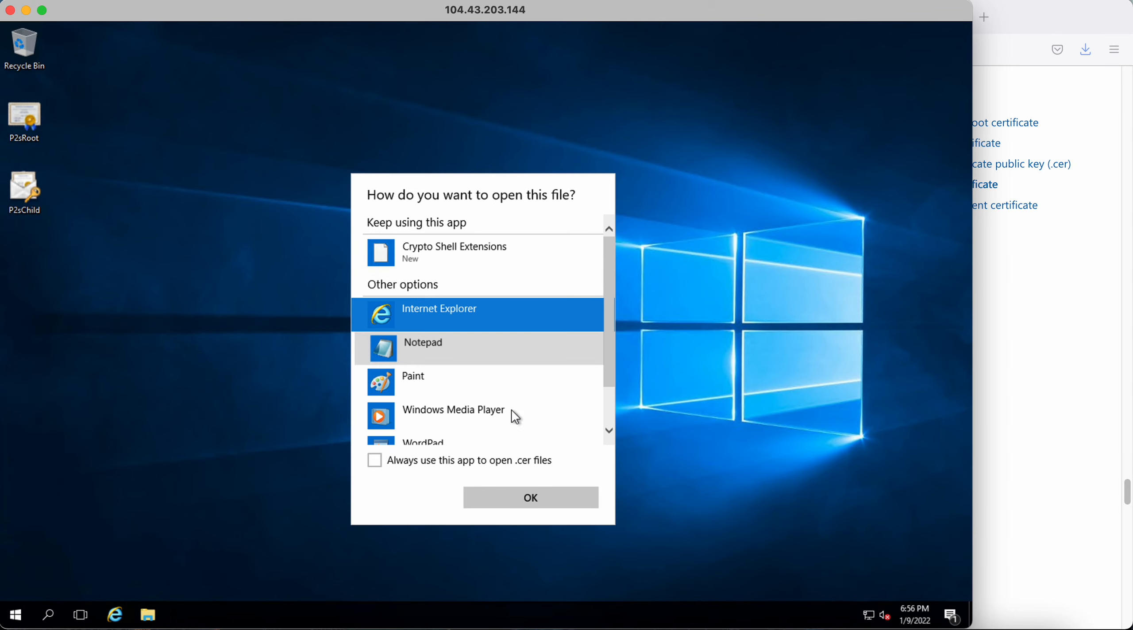
{"action": "left_click", "coordinate": [533, 493]}
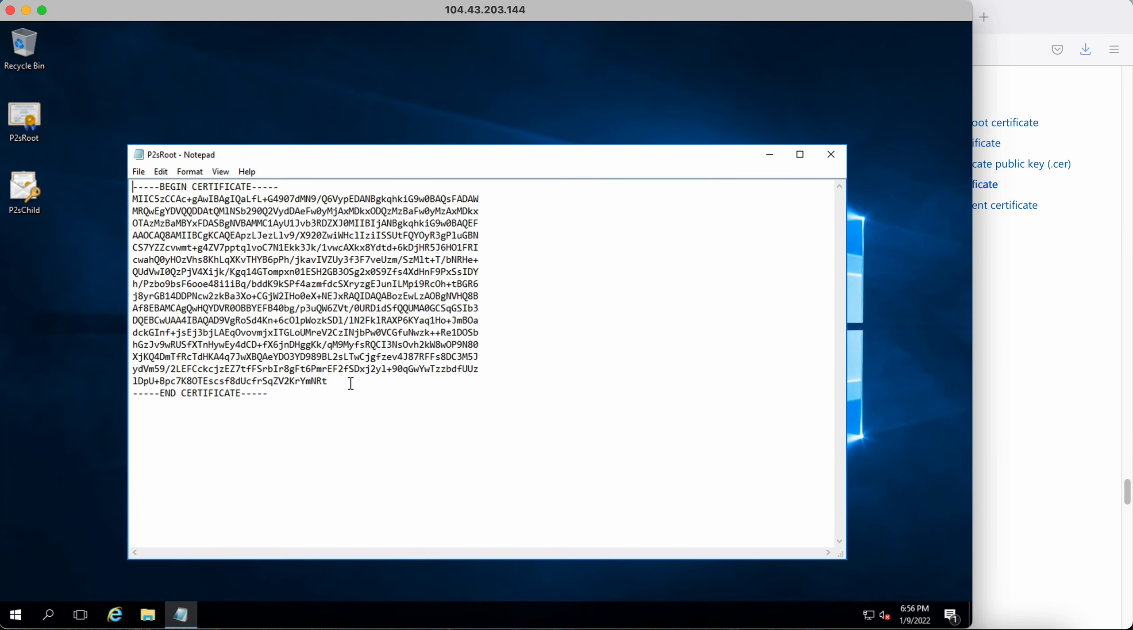
{"action": "left_click_drag", "start_coordinate": [351, 381], "coordinate": [116, 200]}
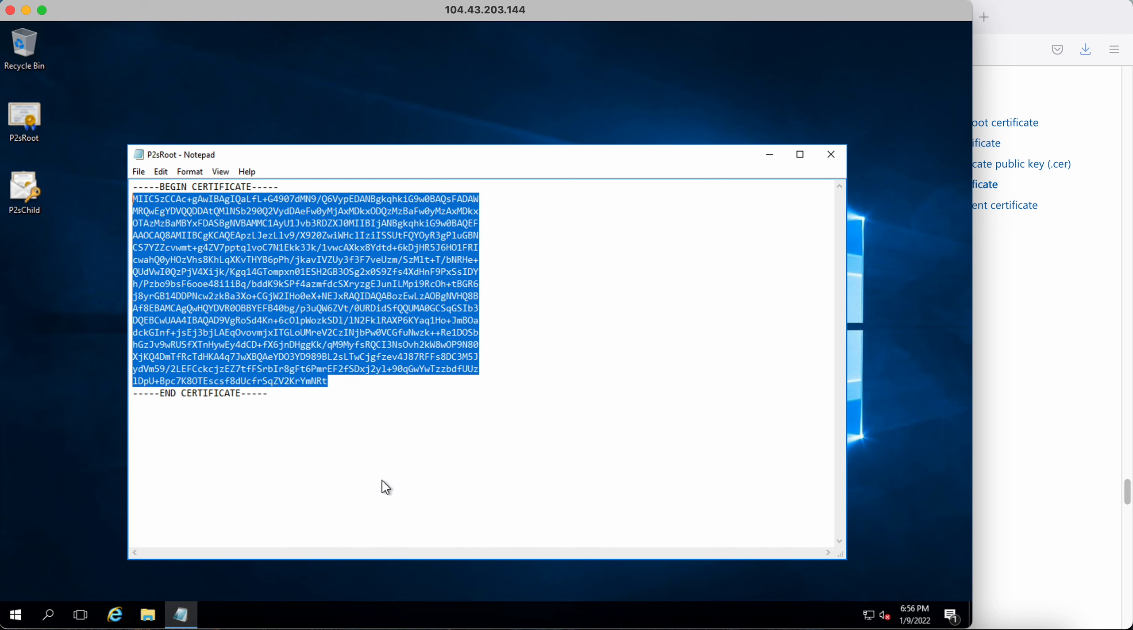
Switch to the Azure portal and start configuring point-to-site for the VPN_vNet_GW virtual network gateway
{"action": "left_click", "coordinate": [1065, 335]}
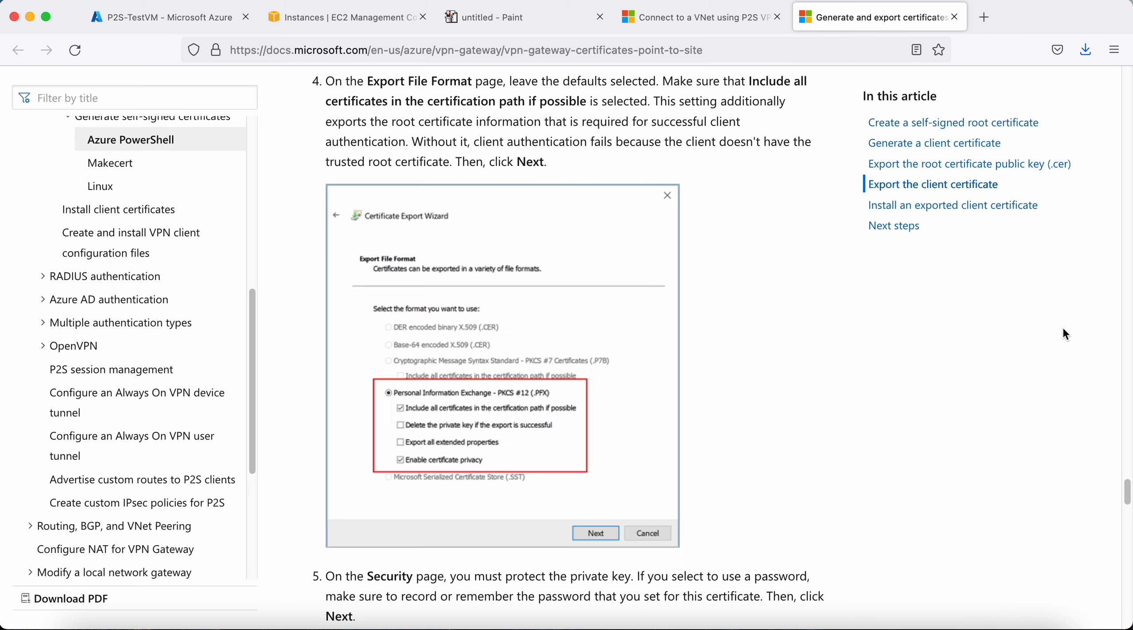
{"action": "left_click", "coordinate": [115, 18]}
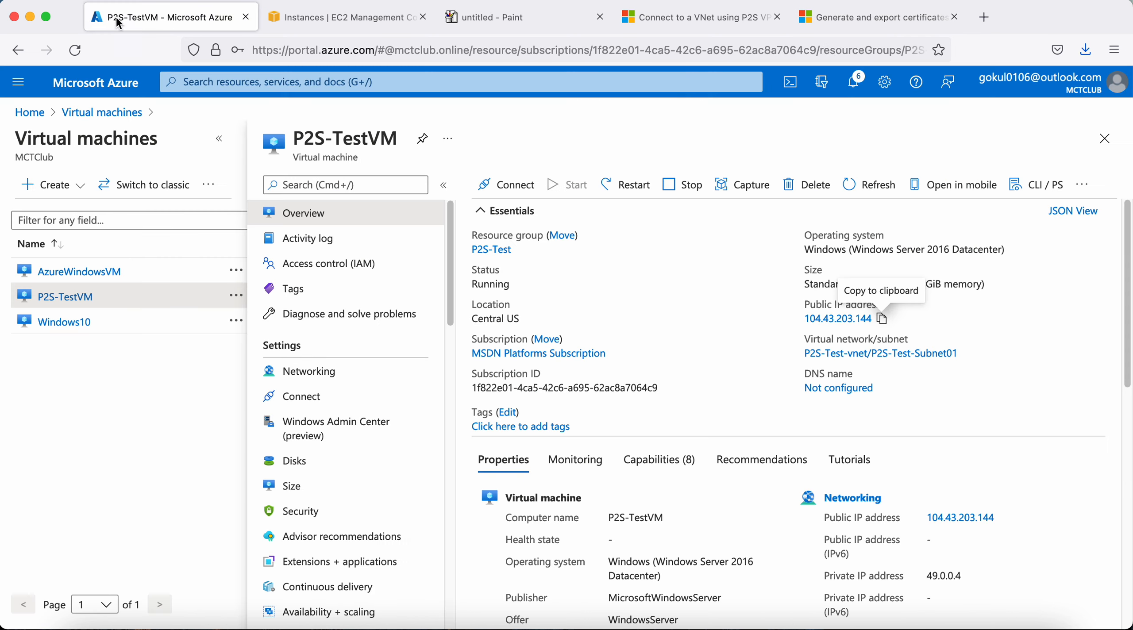
{"action": "left_click", "coordinate": [18, 116]}
{"action": "left_click", "coordinate": [350, 173]}
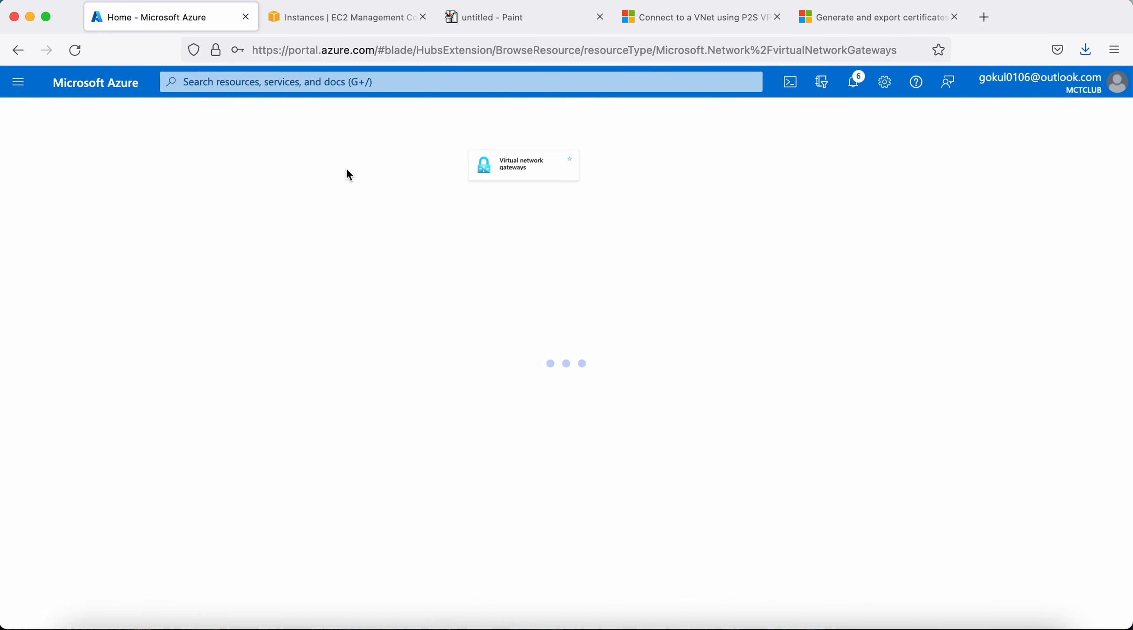
{"action": "left_click", "coordinate": [78, 308]}
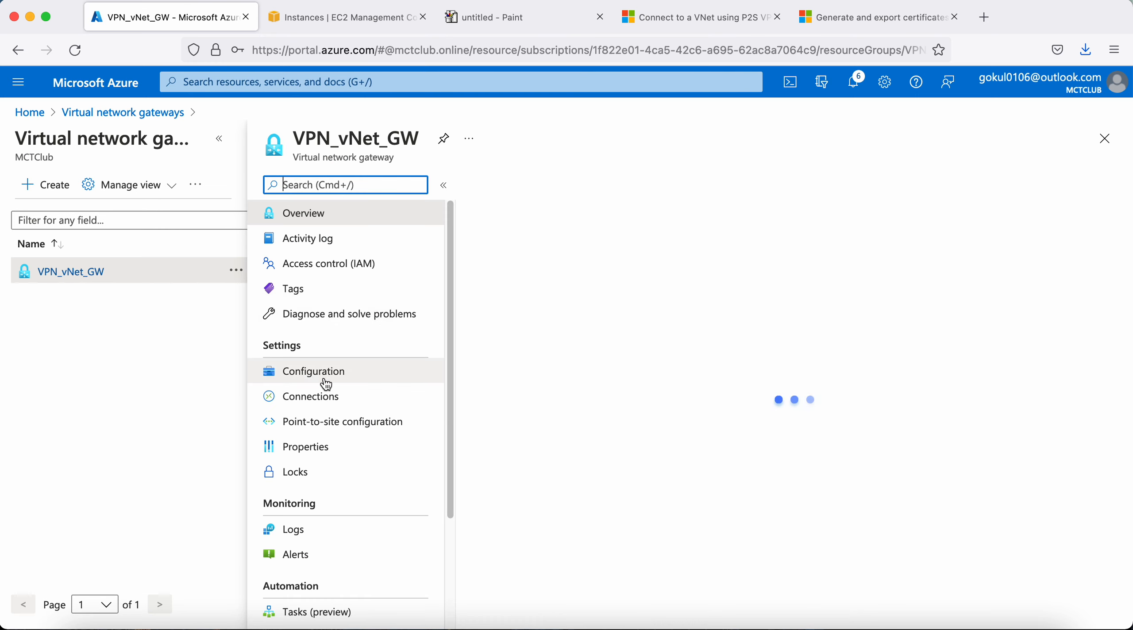
{"action": "left_click", "coordinate": [353, 423]}
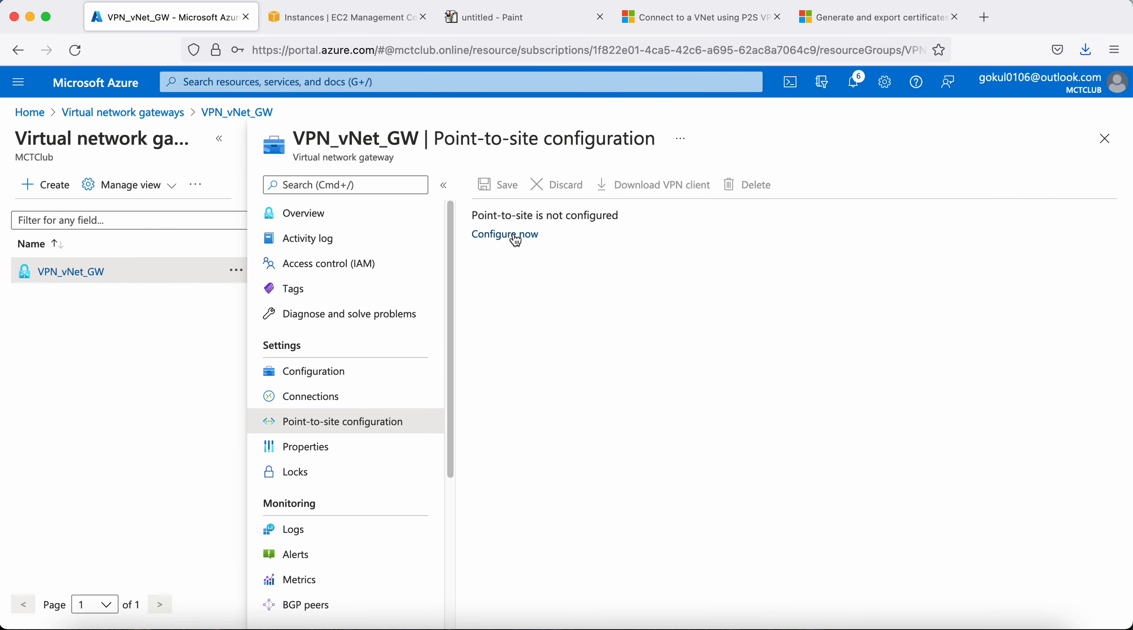
{"action": "left_click", "coordinate": [515, 240]}
Add a root certificate named P2SRootCert with the copied certificate text as its public certificate data
{"action": "left_click", "coordinate": [721, 331]}
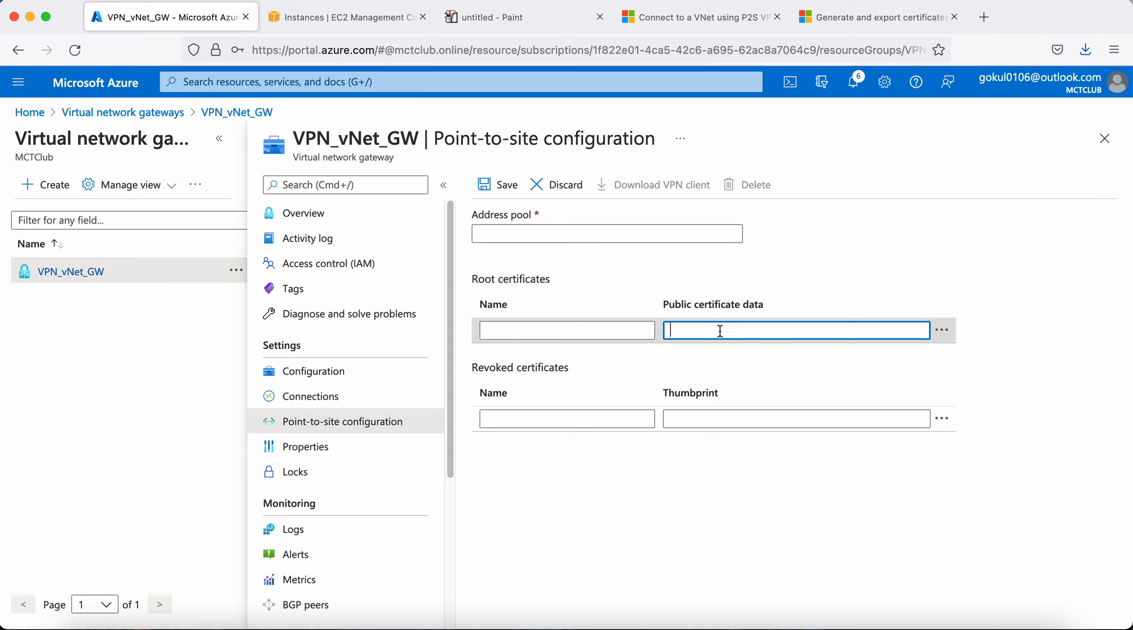
{"action": "left_click", "coordinate": [509, 335]}
{"action": "type", "text": "P"}
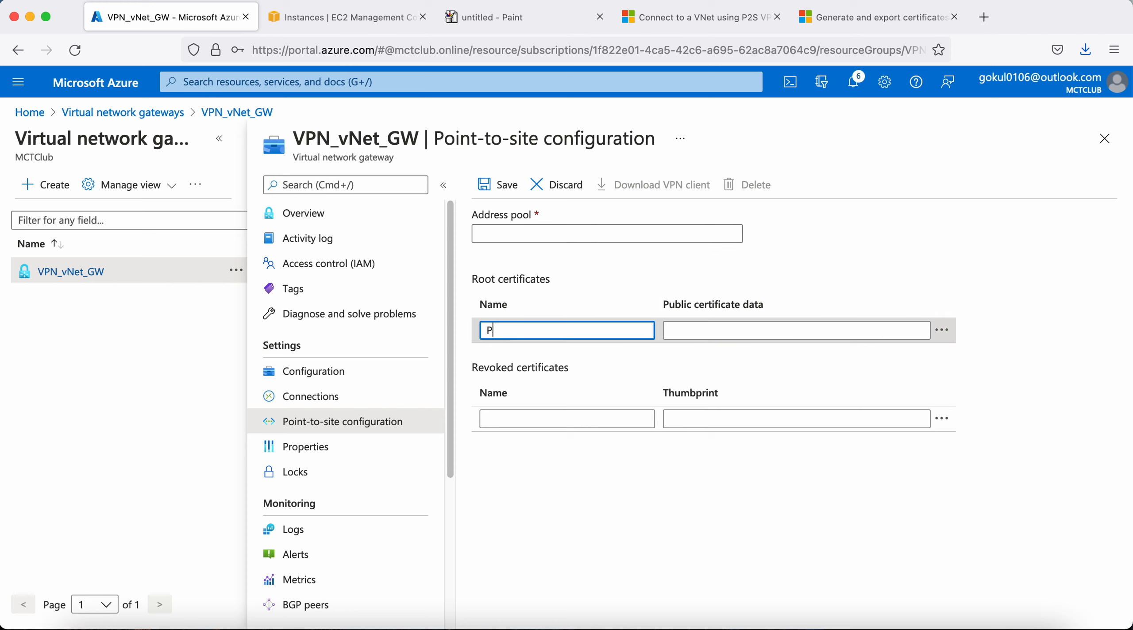
{"action": "type", "text": "2SRootC"}
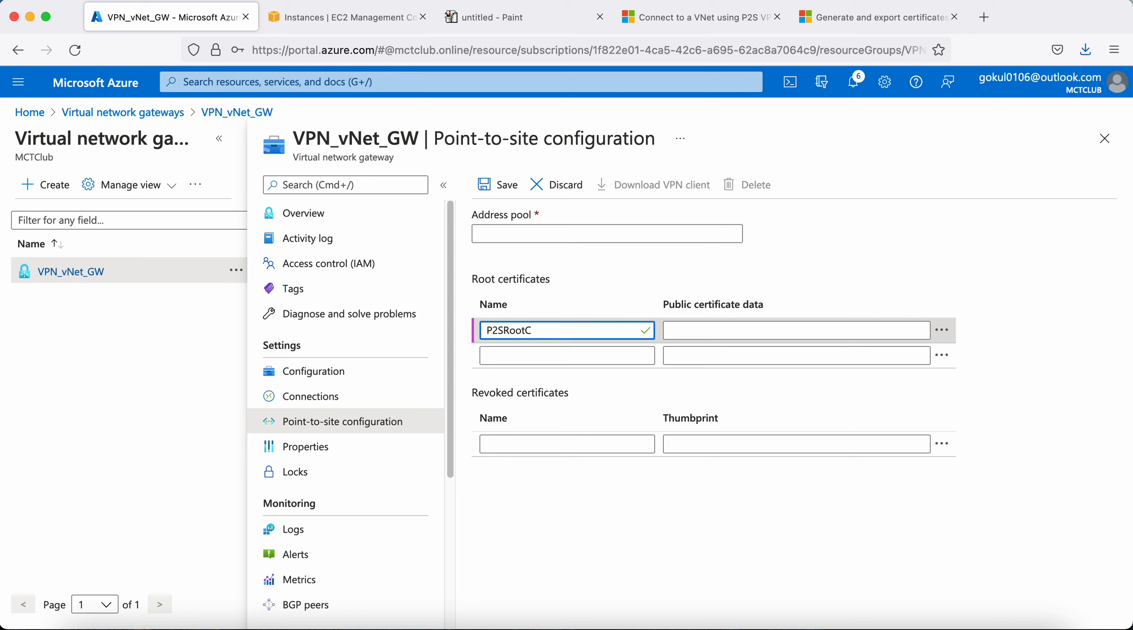
{"action": "type", "text": "ert"}
{"action": "key", "text": "Tab"}
{"action": "key", "text": "super+v"}
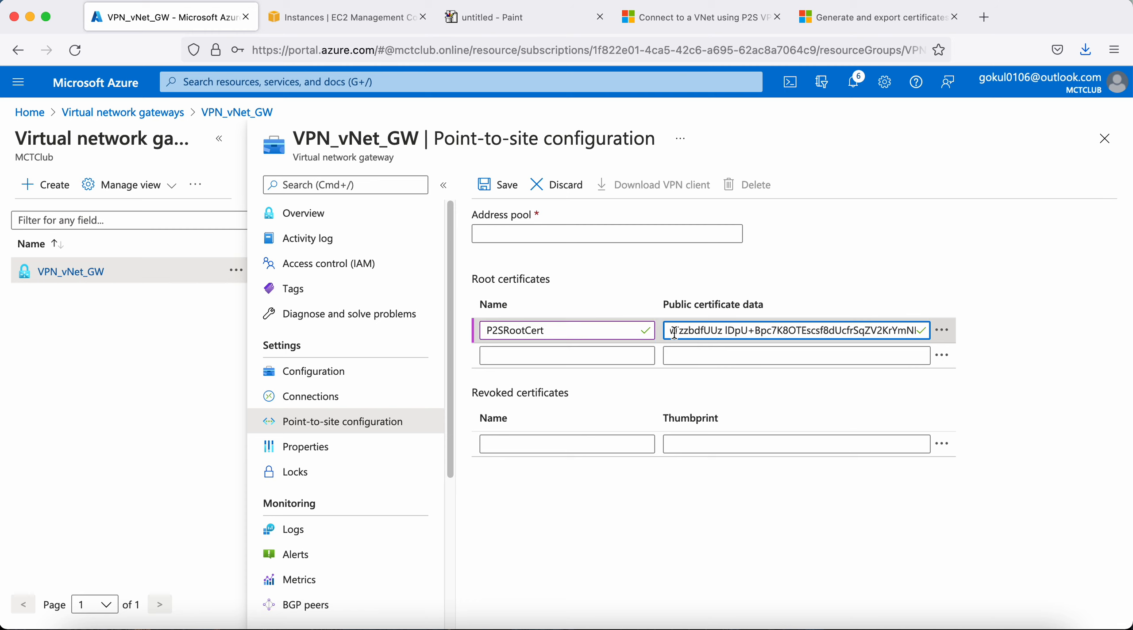
{"action": "left_click", "coordinate": [648, 526]}
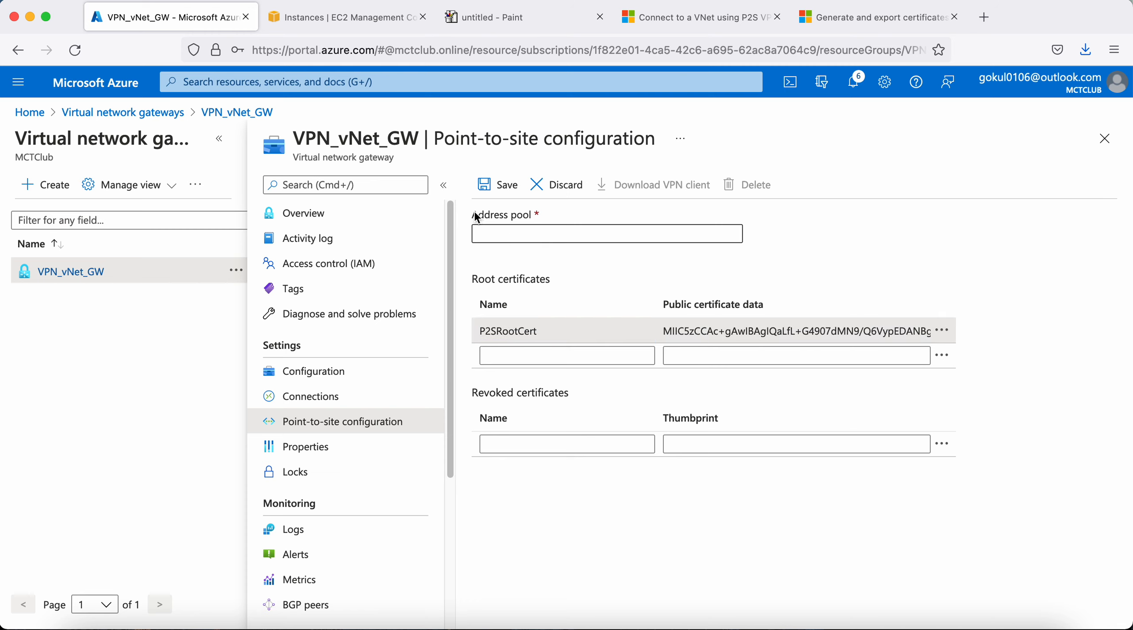
Set the point-to-site address pool to 192.168.0.0/24
{"action": "left_click_drag", "start_coordinate": [475, 212], "coordinate": [556, 214]}
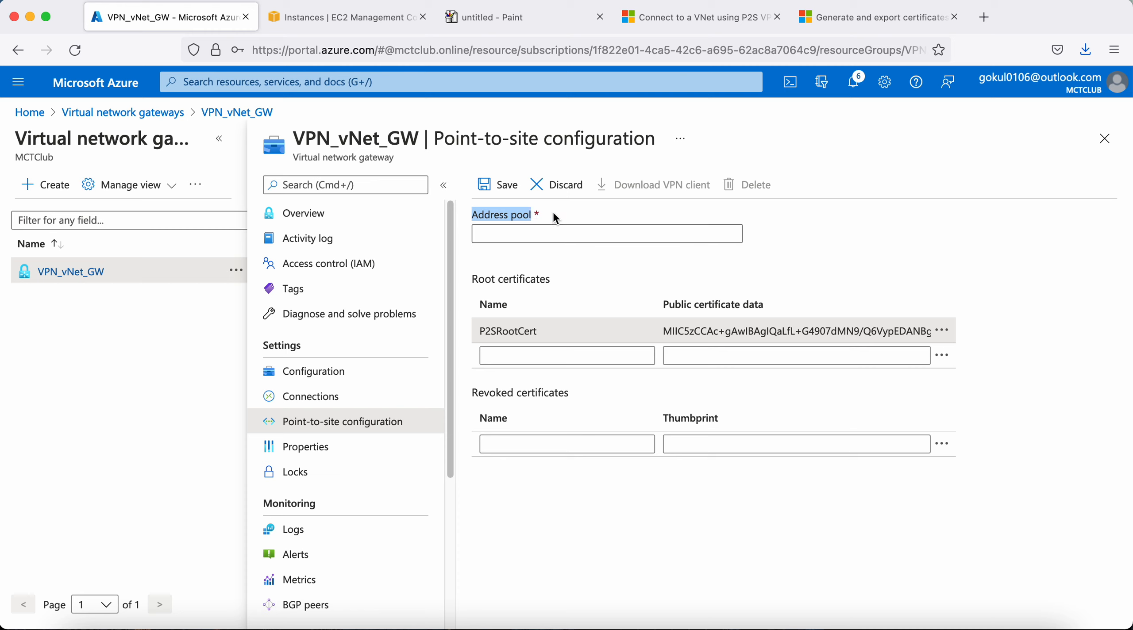
{"action": "left_click", "coordinate": [534, 239]}
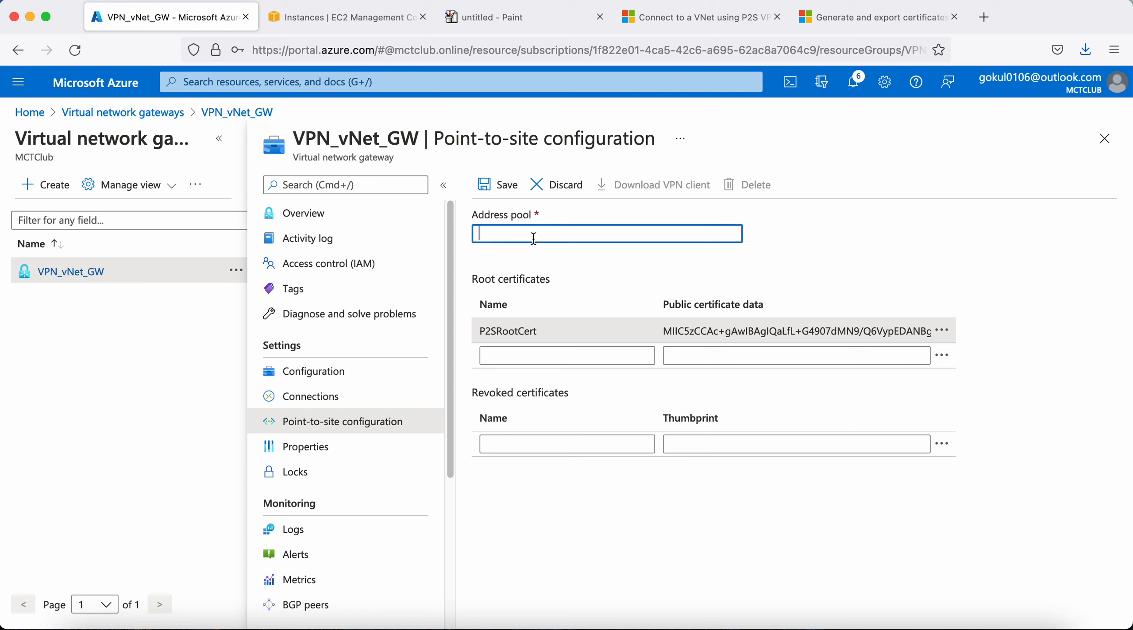
{"action": "type", "text": "192.168."}
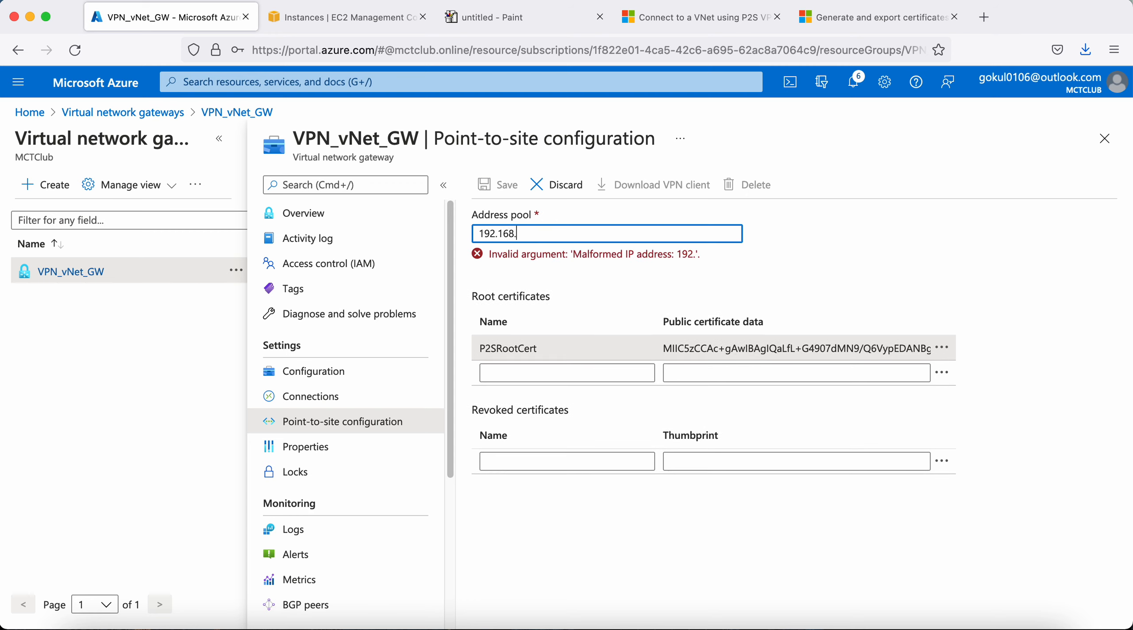
{"action": "type", "text": "0.0/"}
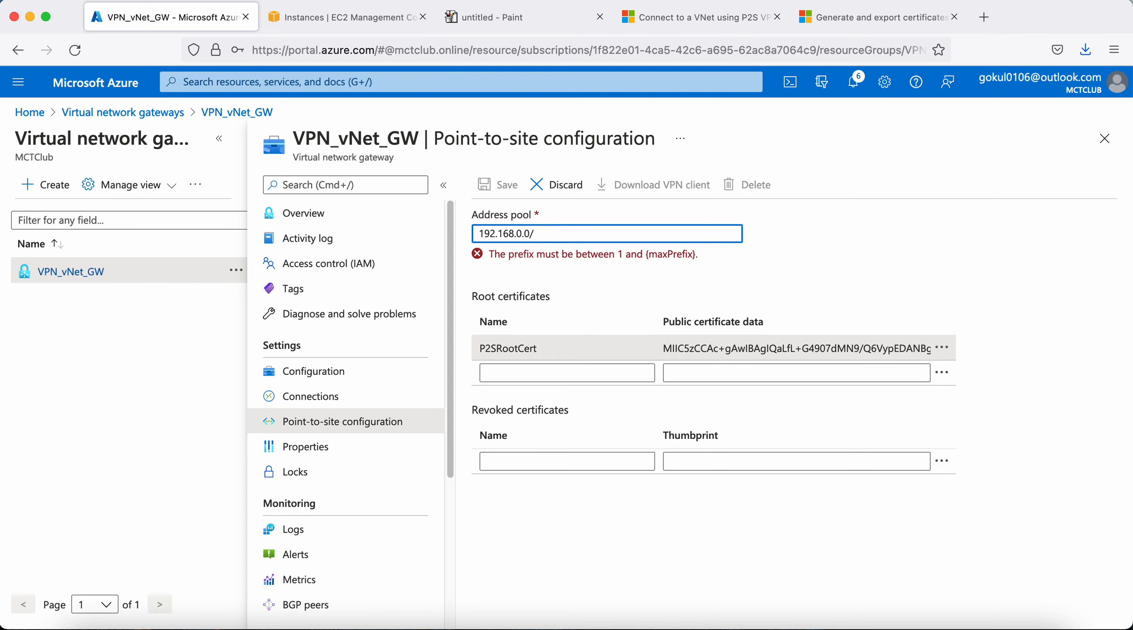
{"action": "type", "text": "1"}
{"action": "key", "text": "BackSpace"}
{"action": "type", "text": "24"}
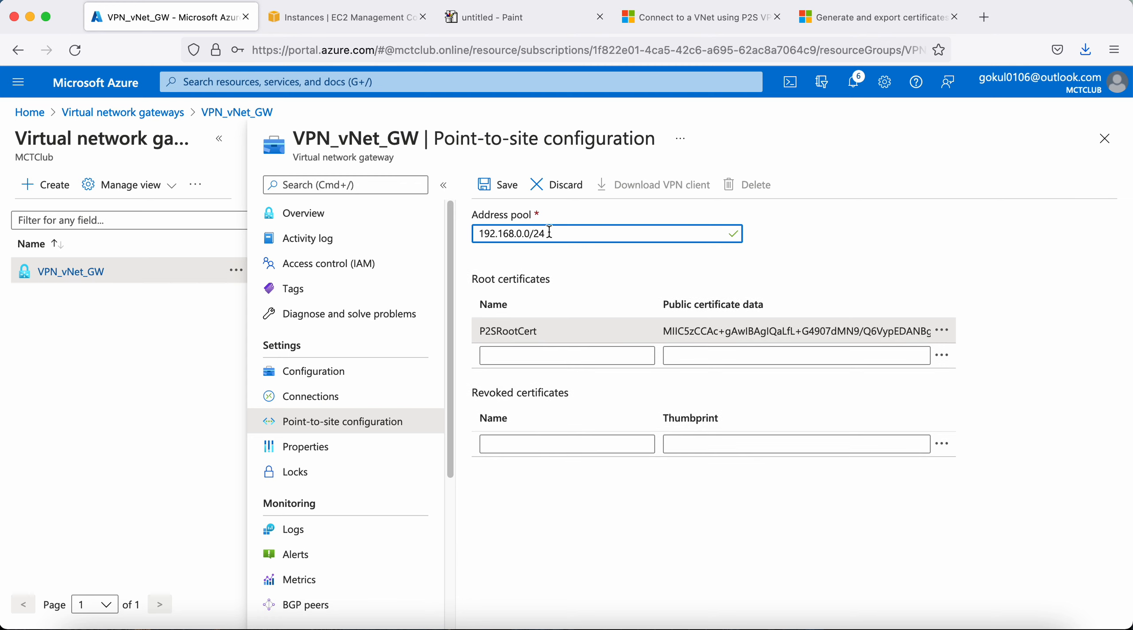
{"action": "key", "text": "super+a"}
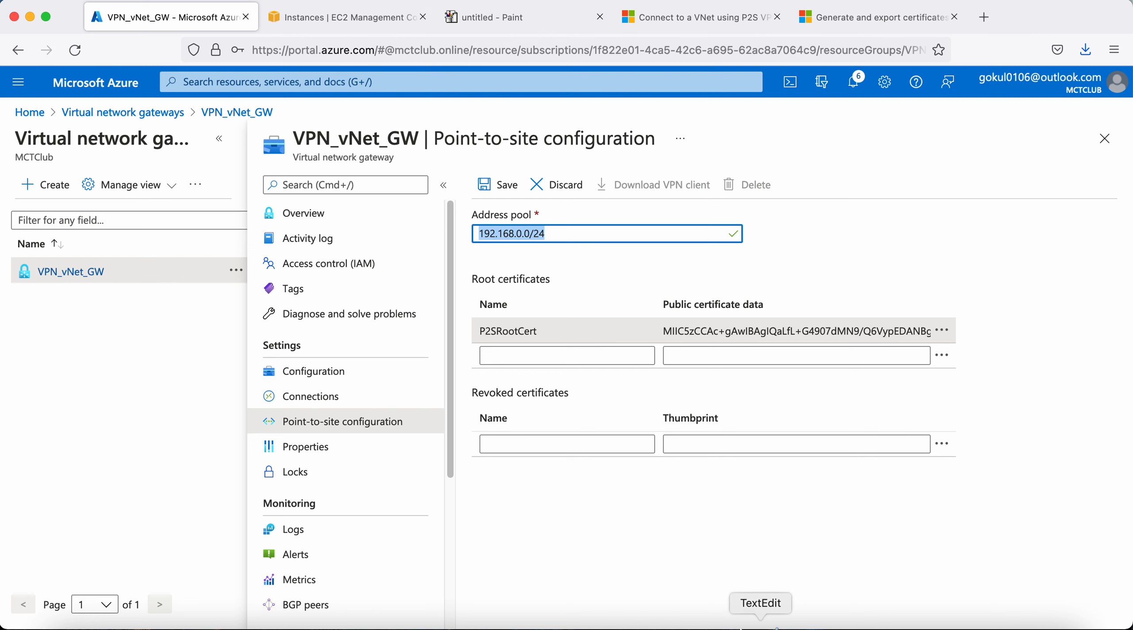
In the Paint diagram, draw pencil marks beside the VPN_vNet range, the 51.0.0.0/16 range and the test VM's network
{"action": "left_click", "coordinate": [514, 24]}
{"action": "left_click_drag", "start_coordinate": [427, 165], "coordinate": [502, 145]}
{"action": "left_click_drag", "start_coordinate": [978, 151], "coordinate": [1045, 131]}
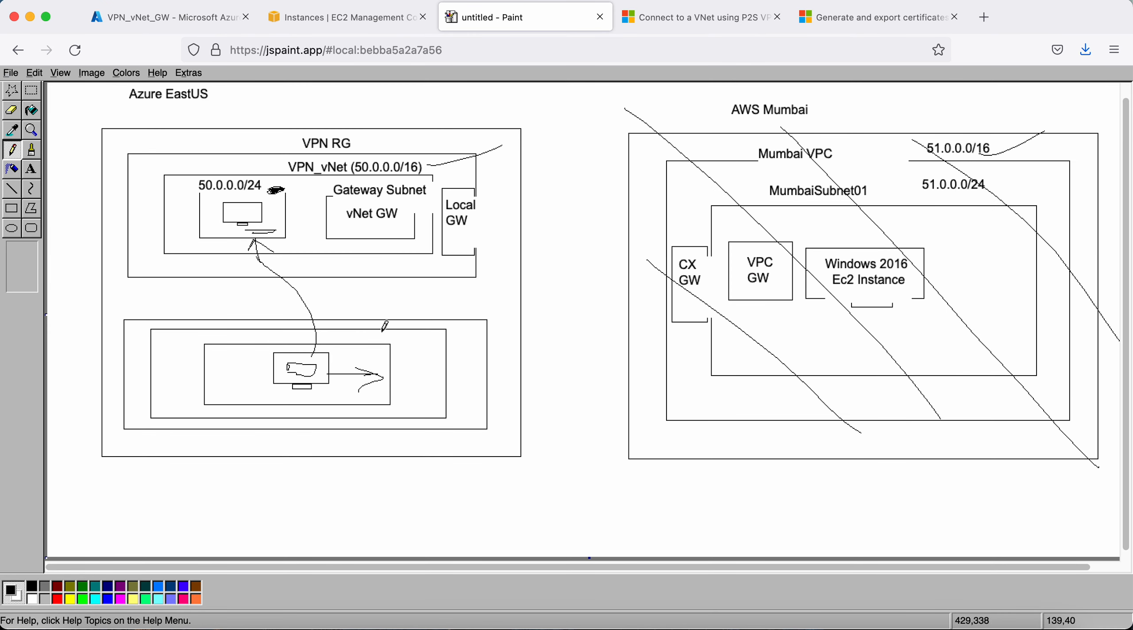
{"action": "left_click_drag", "start_coordinate": [364, 345], "coordinate": [483, 322]}
Return to the Azure portal and save the gateway's point-to-site configuration
{"action": "left_click", "coordinate": [163, 17]}
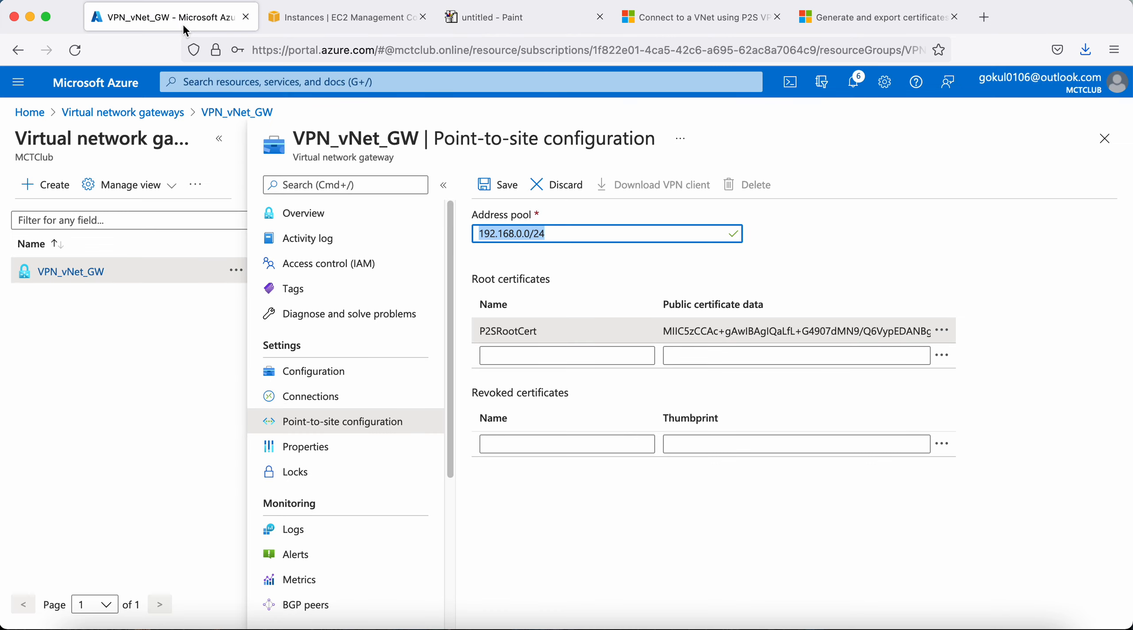
{"action": "left_click", "coordinate": [498, 187]}
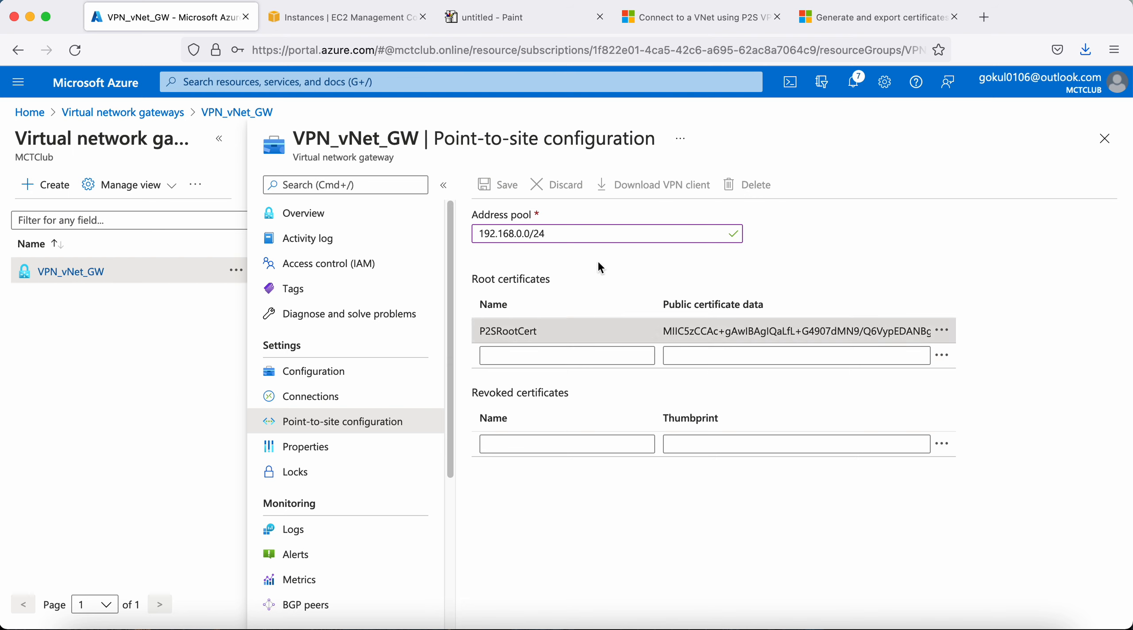
Draw an arrow in the Paint diagram from the test VM to the vNet GW box, and return to the Azure portal
{"action": "left_click", "coordinate": [487, 17]}
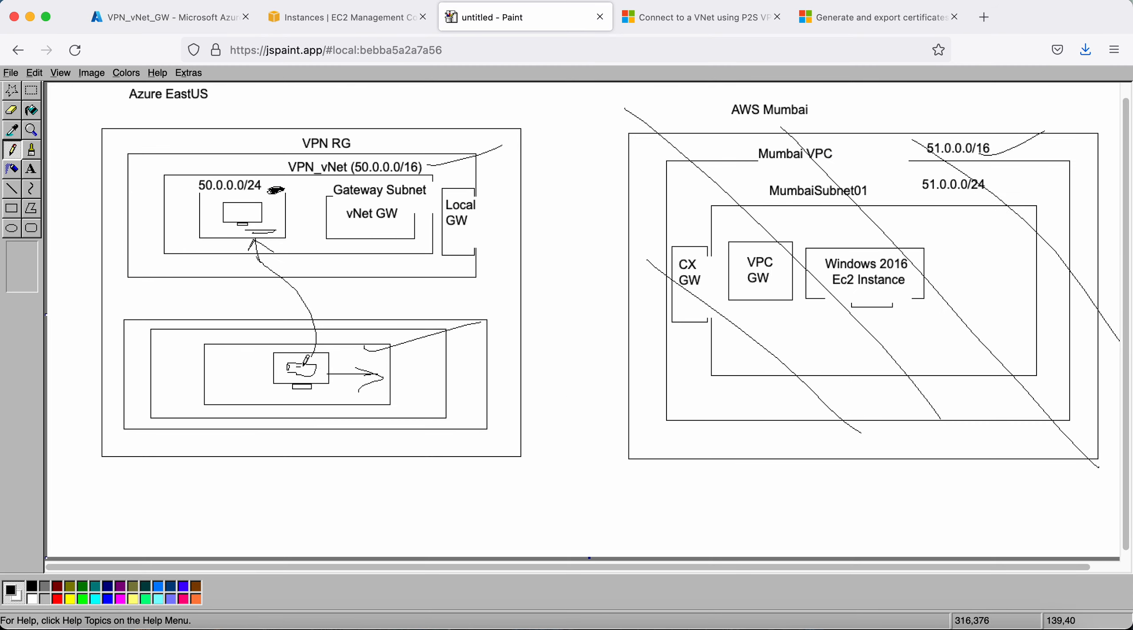
{"action": "mouse_move", "coordinate": [313, 348]}
{"action": "left_mouse_down"}
{"action": "mouse_move", "coordinate": [392, 226]}
{"action": "mouse_move", "coordinate": [417, 241]}
{"action": "left_mouse_up"}
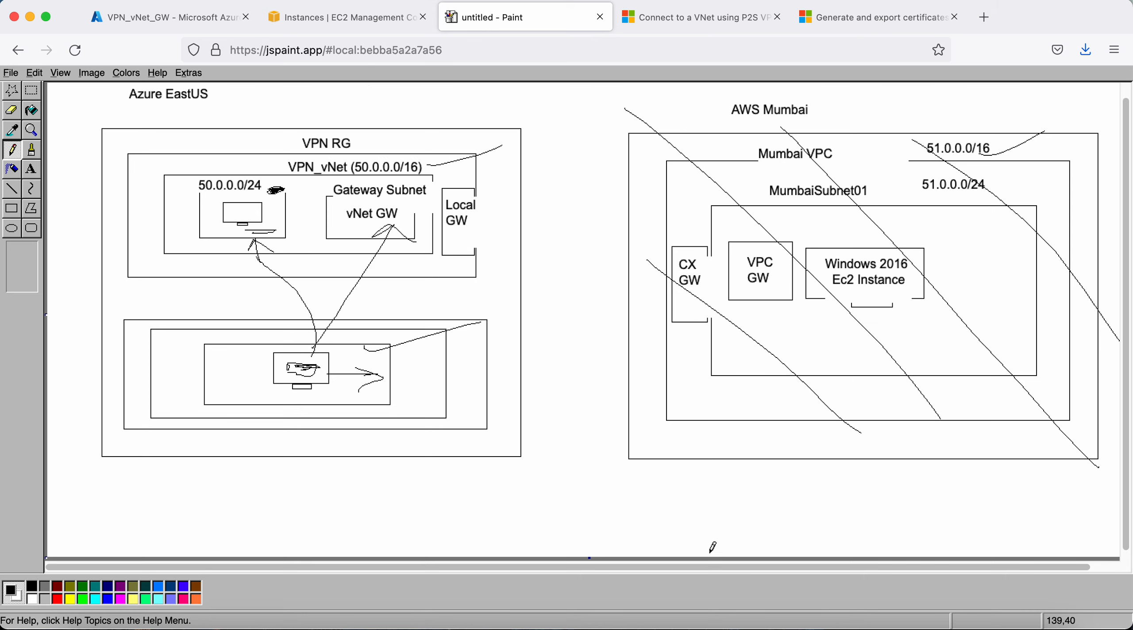
{"action": "left_click", "coordinate": [208, 27]}
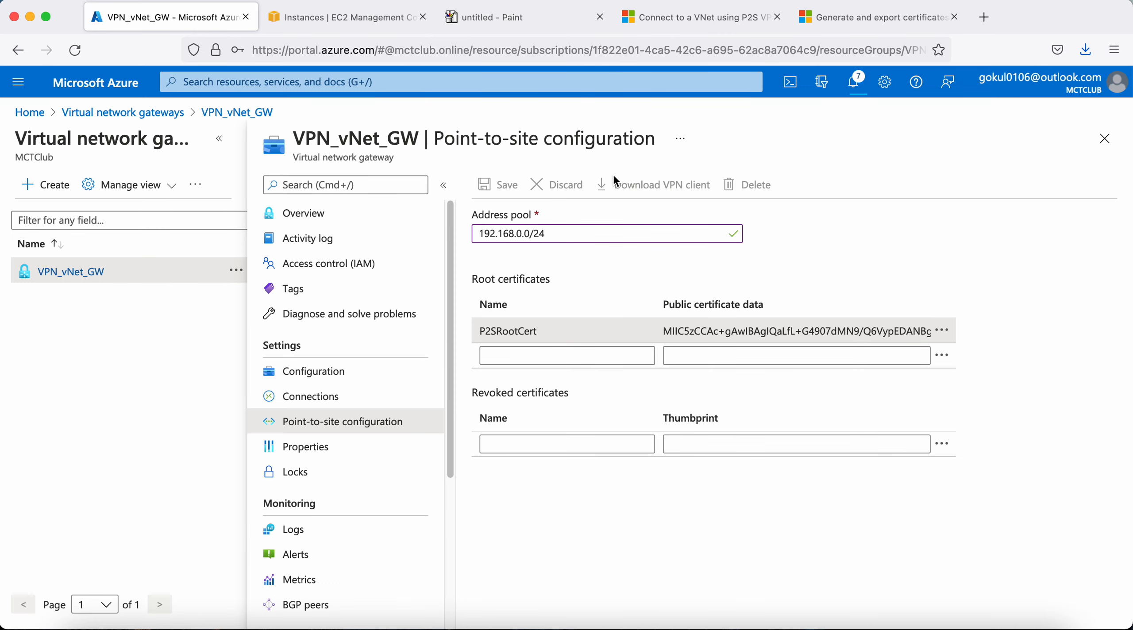
Switch to the P2S-TestVM remote desktop session and close the P2sRoot certificate in Notepad
{"action": "left_click", "coordinate": [890, 619]}
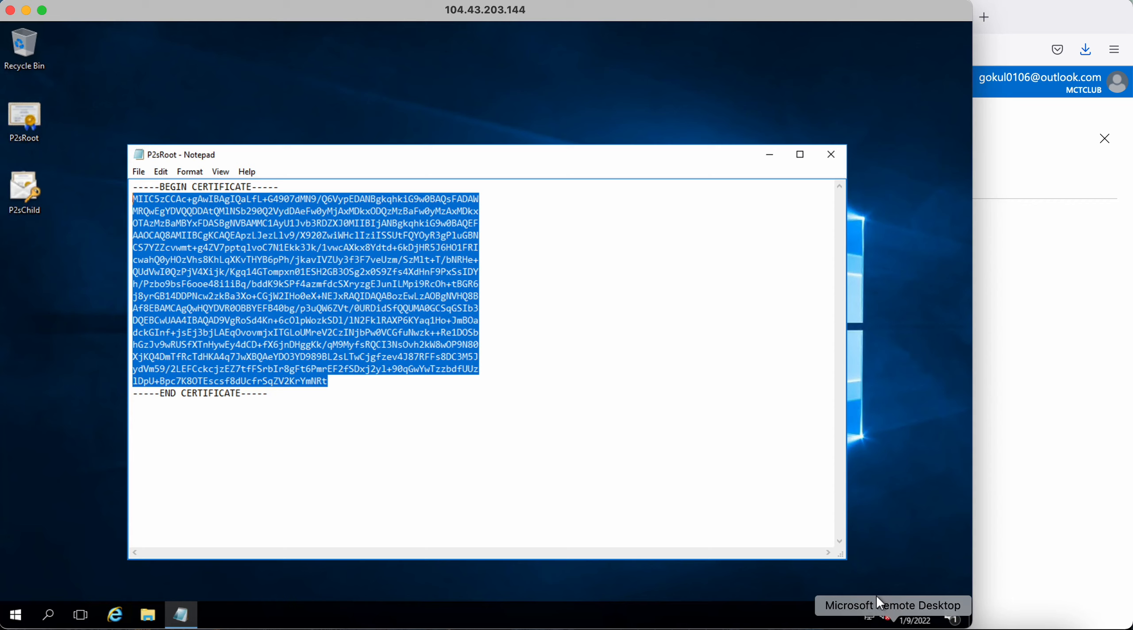
{"action": "left_click", "coordinate": [831, 154]}
{"action": "left_click", "coordinate": [326, 324]}
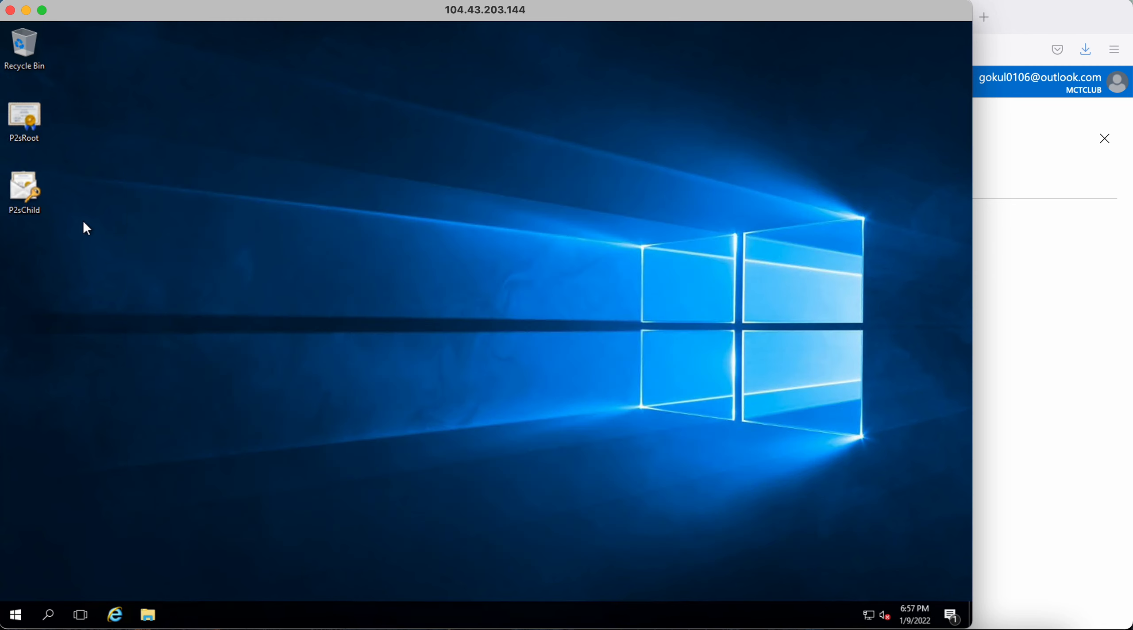
Start importing the P2sChild certificate into the Current User store location and enter the private key password
{"action": "double_click", "coordinate": [32, 193]}
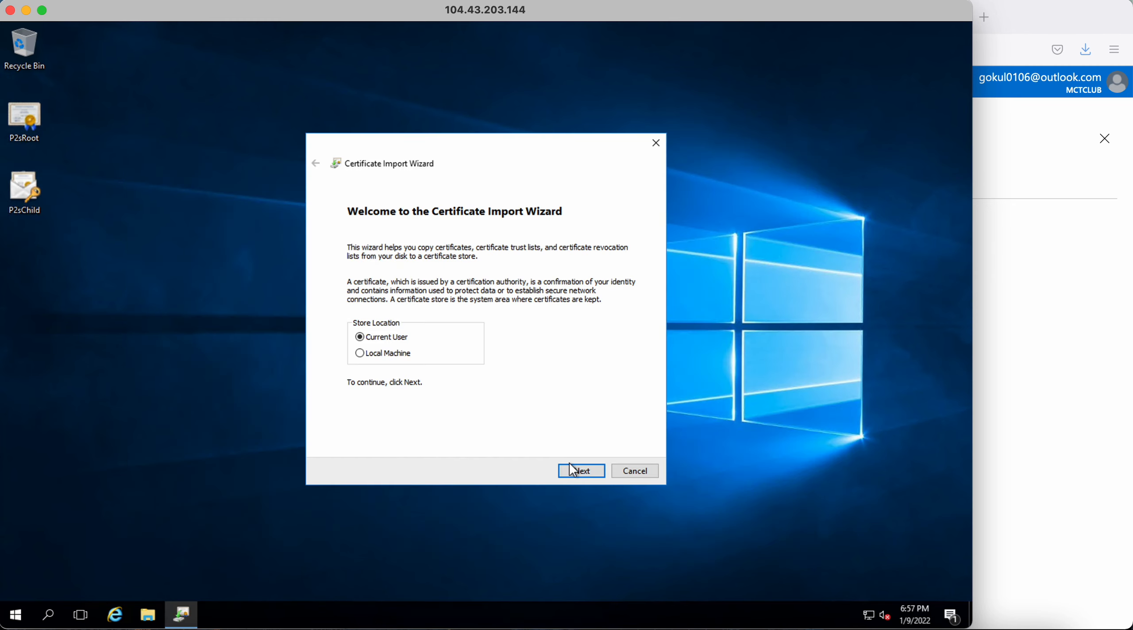
{"action": "left_click", "coordinate": [577, 473]}
{"action": "left_click", "coordinate": [577, 471]}
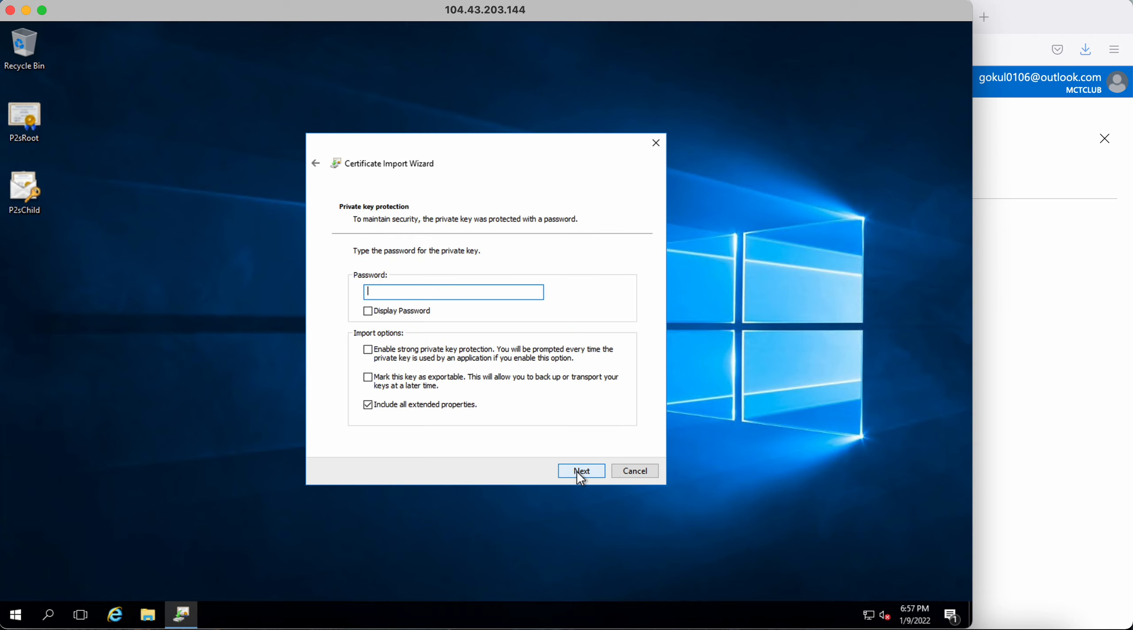
{"action": "type", "text": "••••"}
{"action": "left_click", "coordinate": [577, 471]}
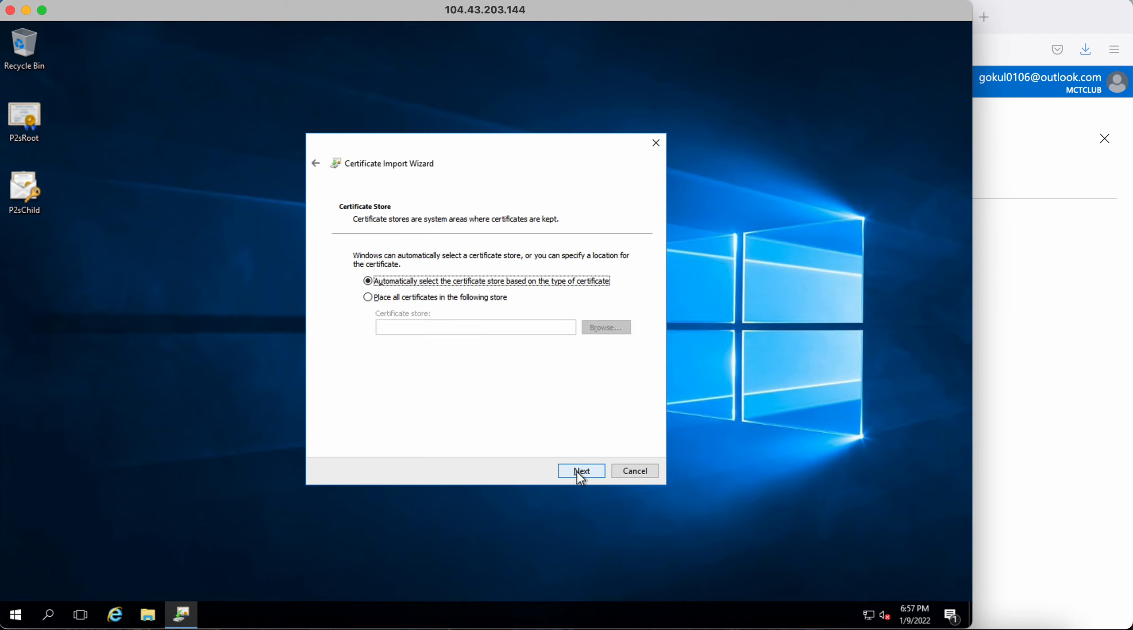
Finish the import with automatic certificate store selection and accept installing the P2SRootCert root certificate
{"action": "left_click", "coordinate": [577, 471]}
{"action": "left_click", "coordinate": [577, 471]}
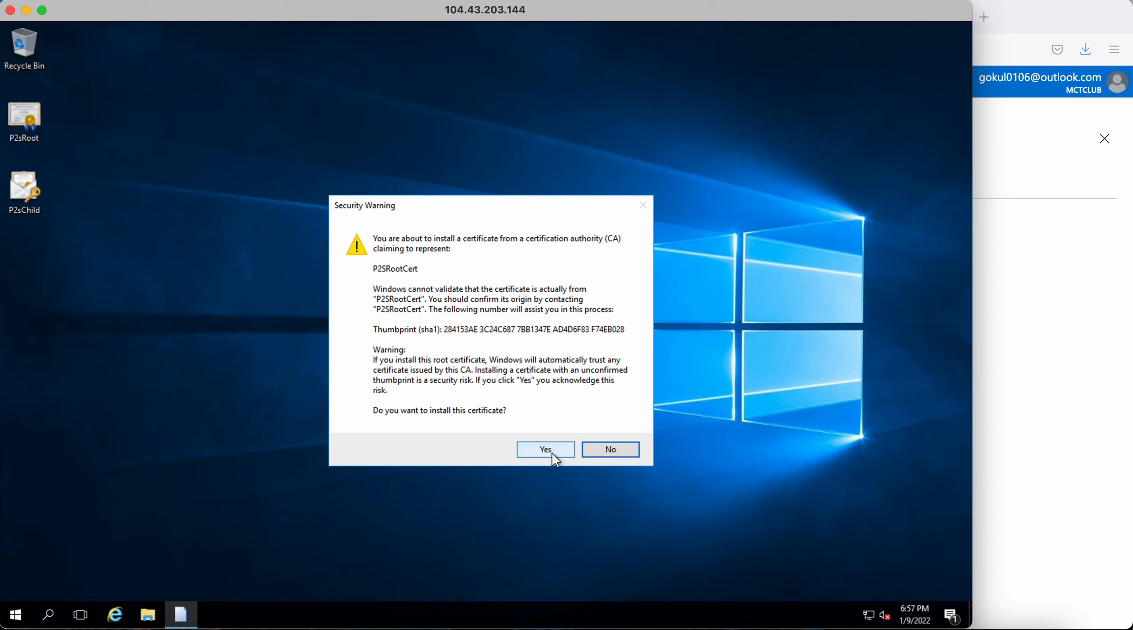
{"action": "left_click", "coordinate": [552, 451]}
{"action": "left_click", "coordinate": [531, 369]}
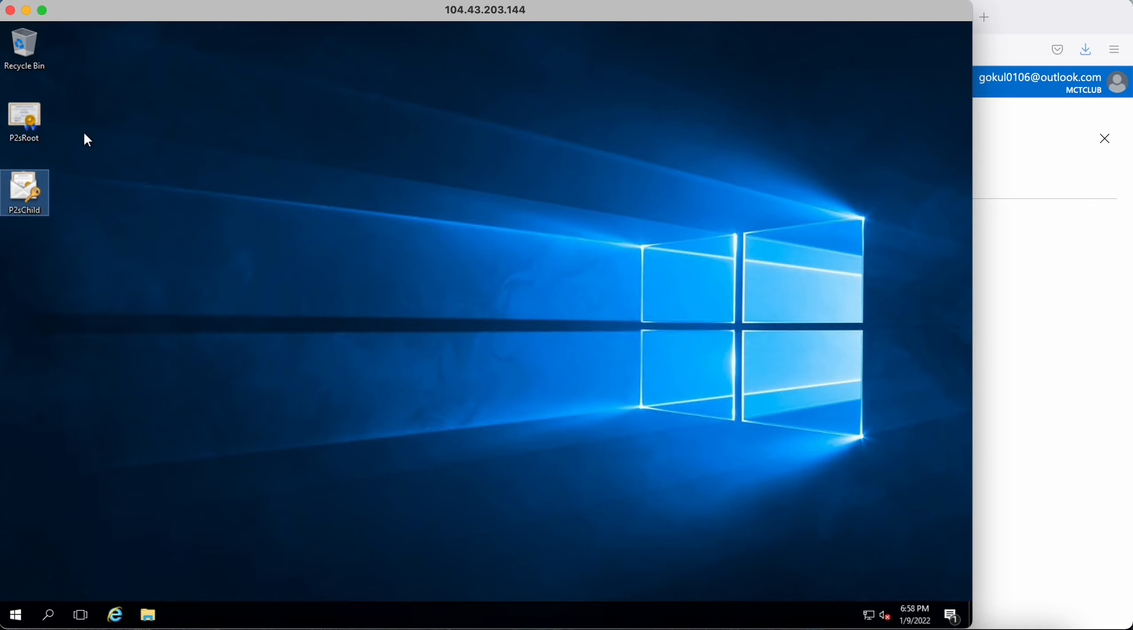
Check the VPN client download option on the gateway's point-to-site page in the Azure portal, and return to the P2S-TestVM remote session
{"action": "left_click", "coordinate": [23, 12]}
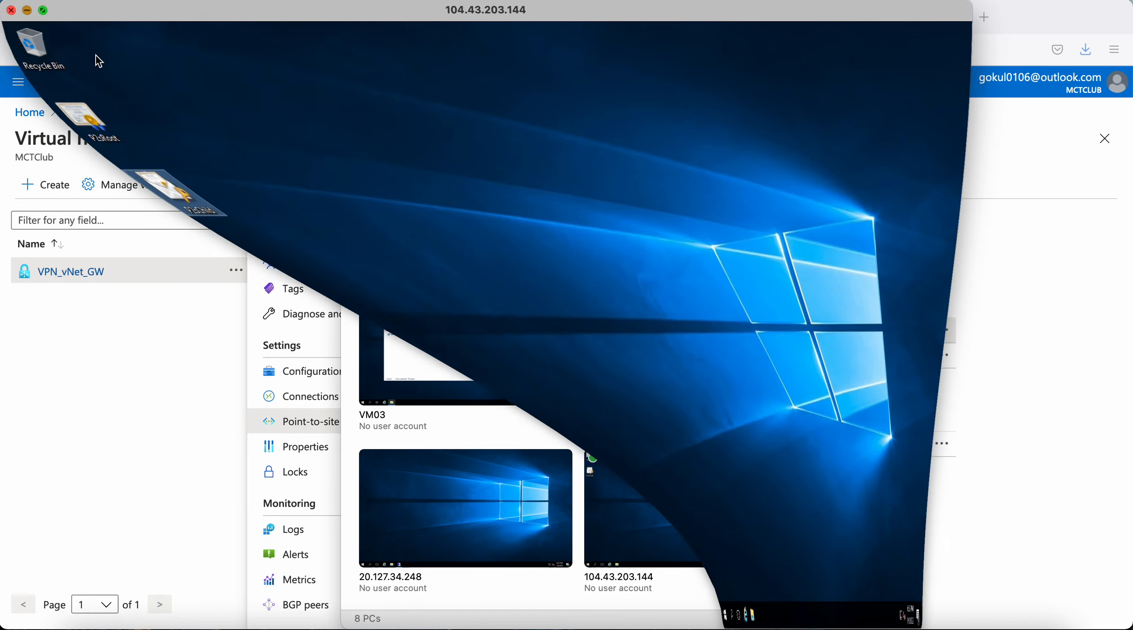
{"action": "left_click", "coordinate": [914, 244]}
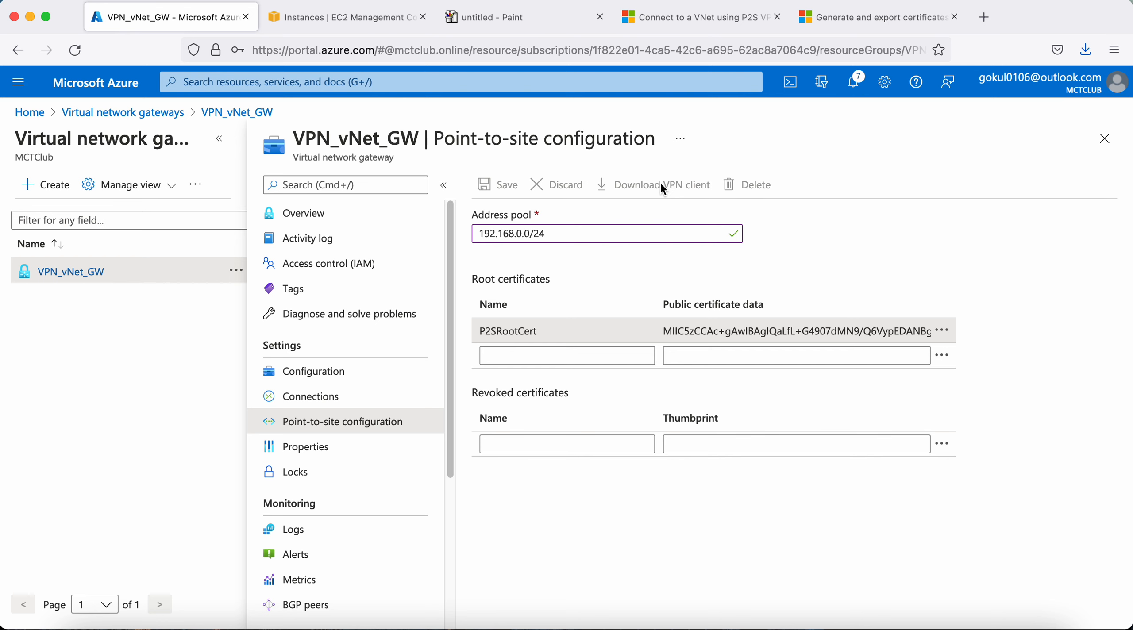
{"action": "left_click", "coordinate": [912, 596]}
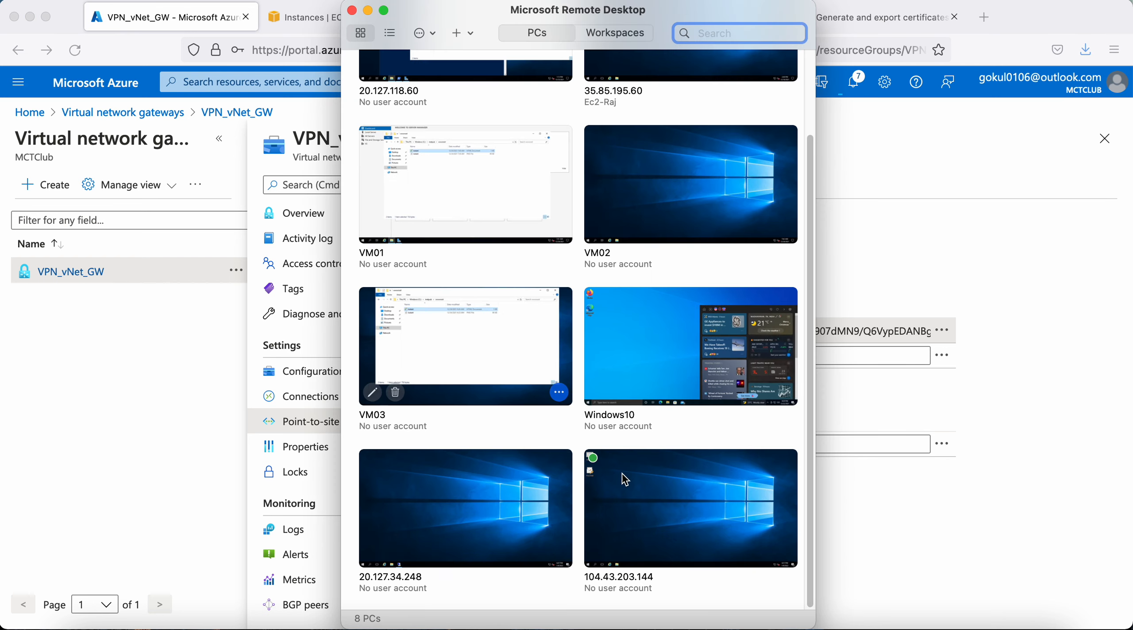
{"action": "double_click", "coordinate": [655, 491]}
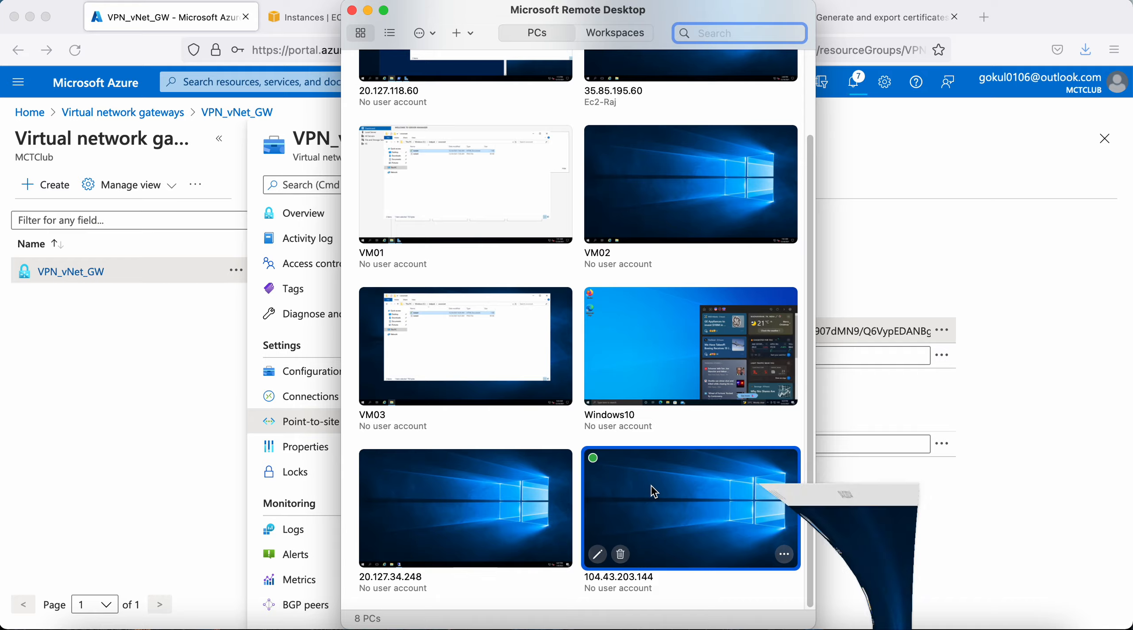
{"action": "left_click", "coordinate": [253, 283]}
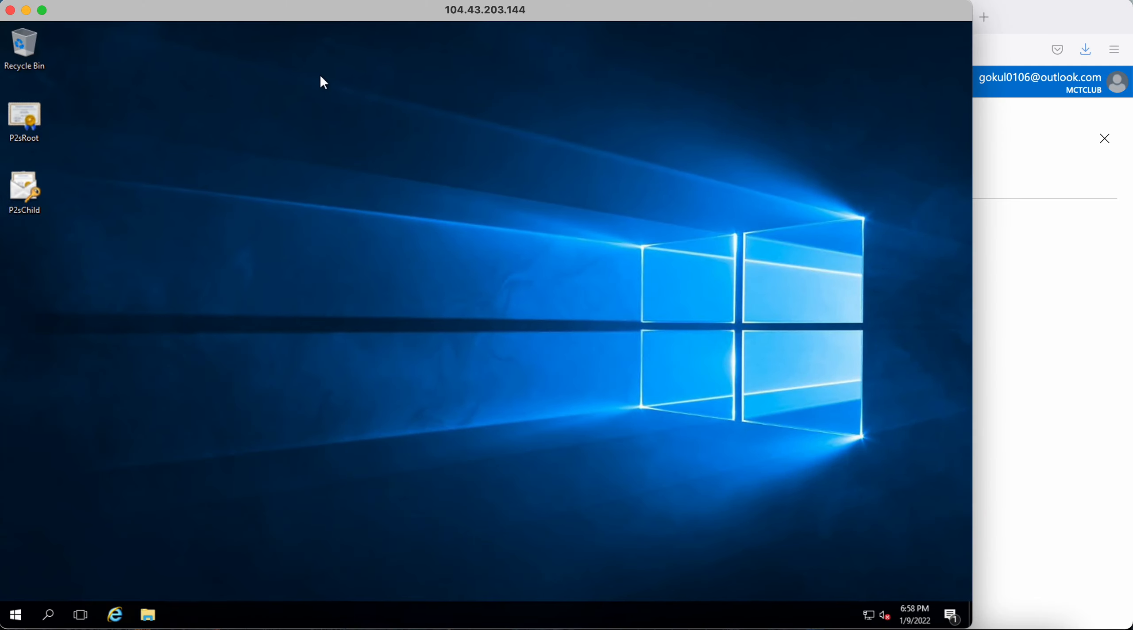
{"action": "mouse_move", "coordinate": [358, 20]}
{"action": "left_mouse_down"}
{"action": "mouse_move", "coordinate": [471, 18]}
{"action": "mouse_move", "coordinate": [359, 16]}
{"action": "left_mouse_up"}
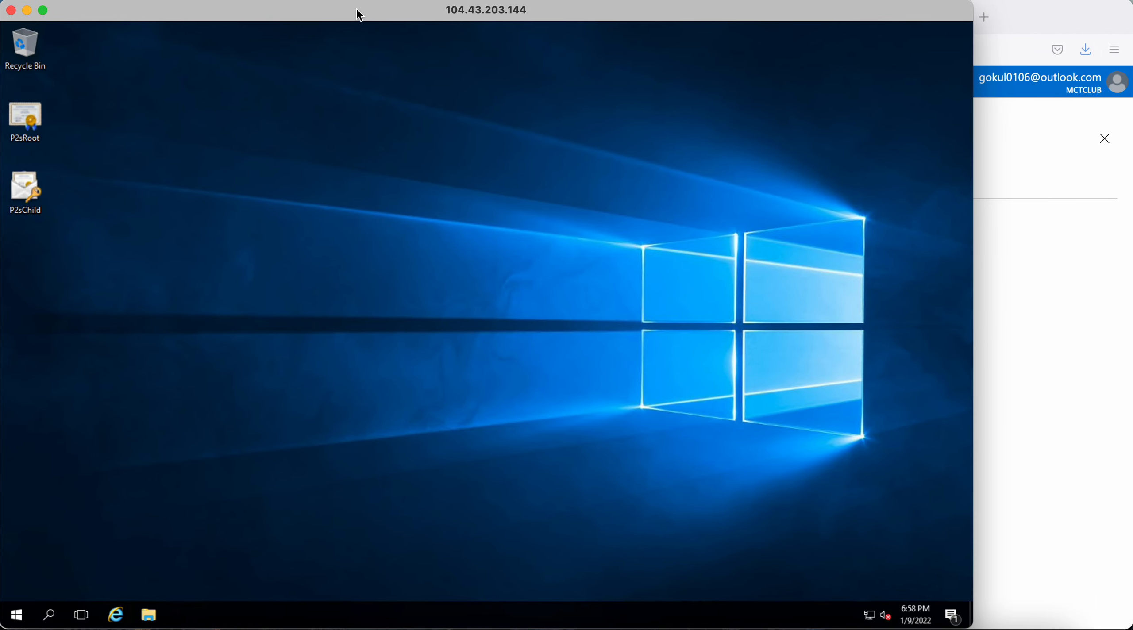
Return to the Azure portal and check the provisioning status and SKU on the VPN_vNet_GW gateway's overview page
{"action": "left_click", "coordinate": [1047, 325]}
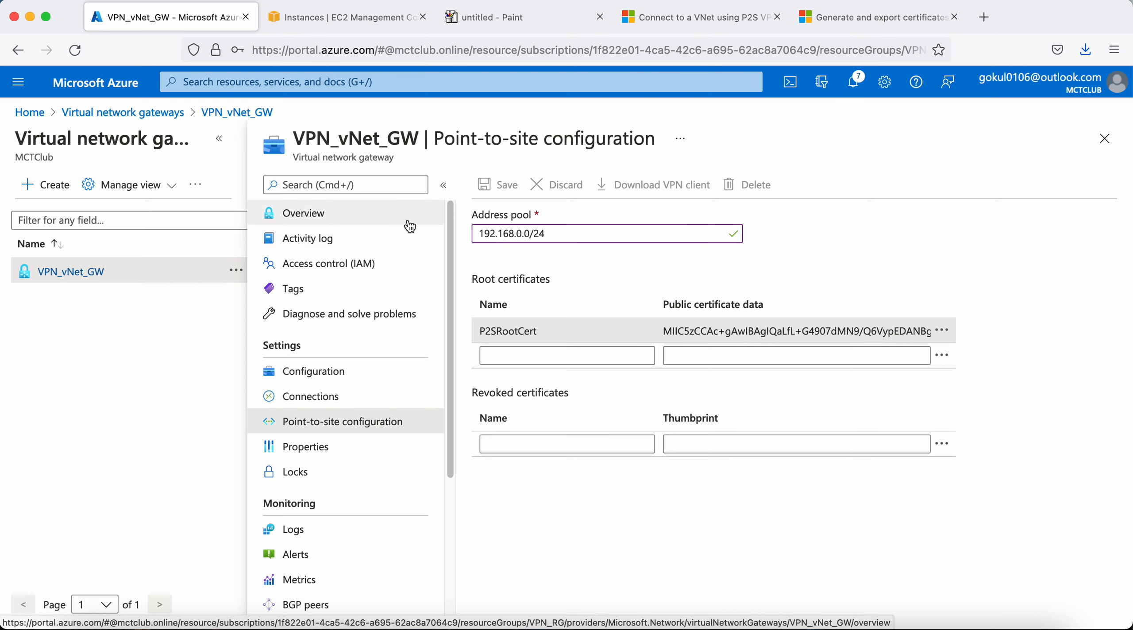
{"action": "left_click", "coordinate": [381, 214]}
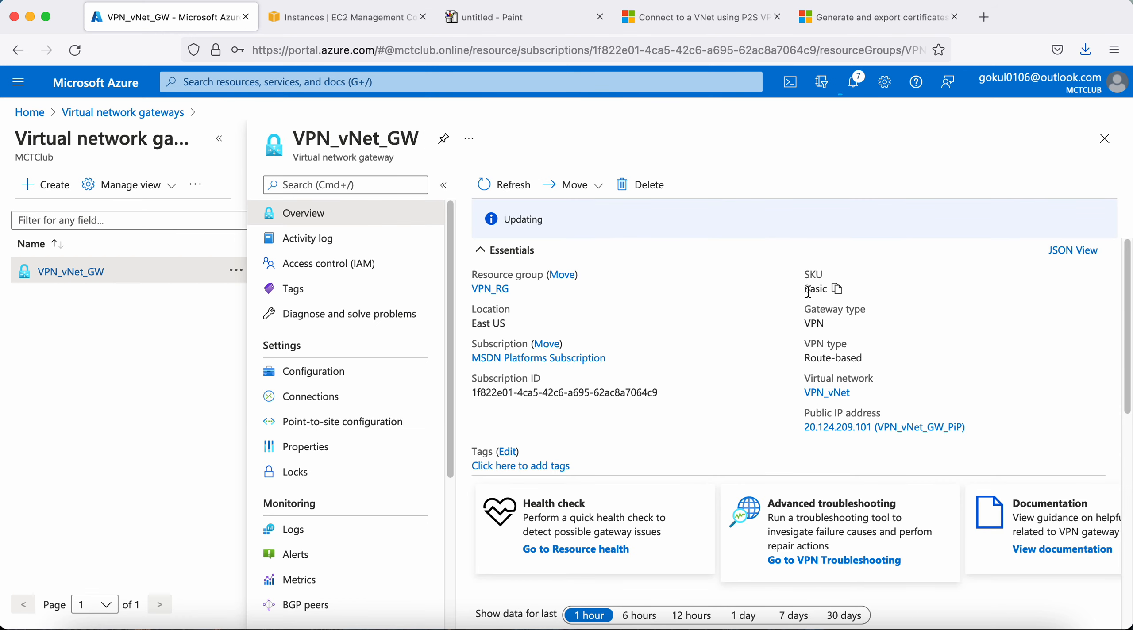
{"action": "triple_click", "coordinate": [355, 155]}
{"action": "left_click", "coordinate": [815, 291]}
{"action": "double_click", "coordinate": [803, 292]}
{"action": "left_click", "coordinate": [811, 293]}
{"action": "double_click", "coordinate": [811, 292]}
Open the virtual machines list, select P2S-TestVM and AzureWindowsVM, and examine their public IP addresses
{"action": "left_click", "coordinate": [30, 113]}
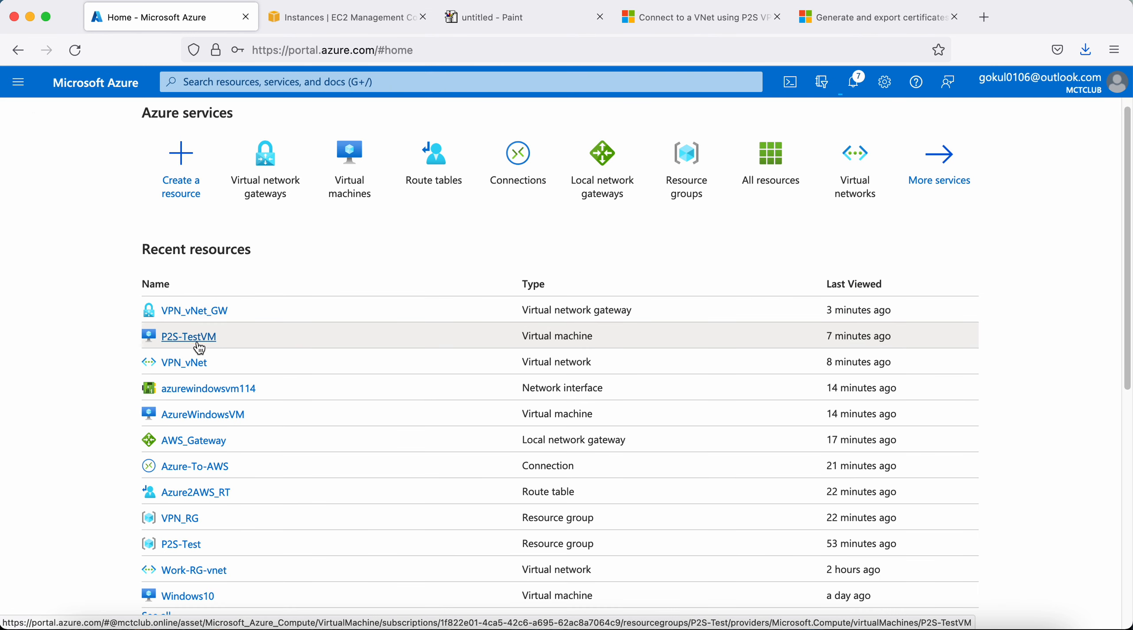
{"action": "left_click_drag", "start_coordinate": [235, 337], "coordinate": [186, 345]}
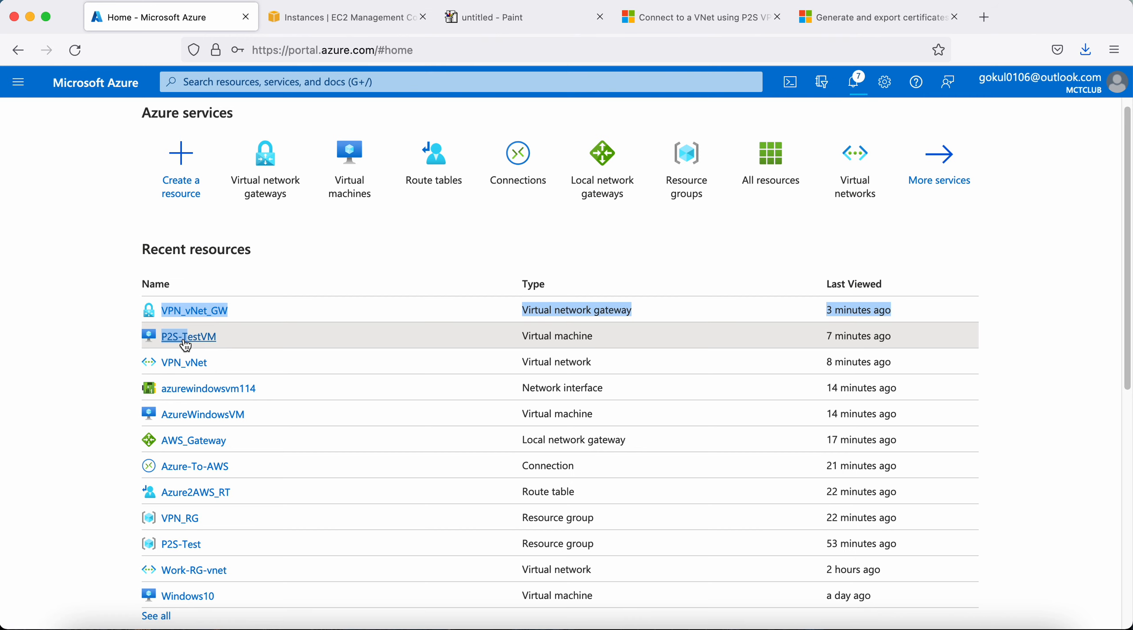
{"action": "left_click", "coordinate": [343, 182]}
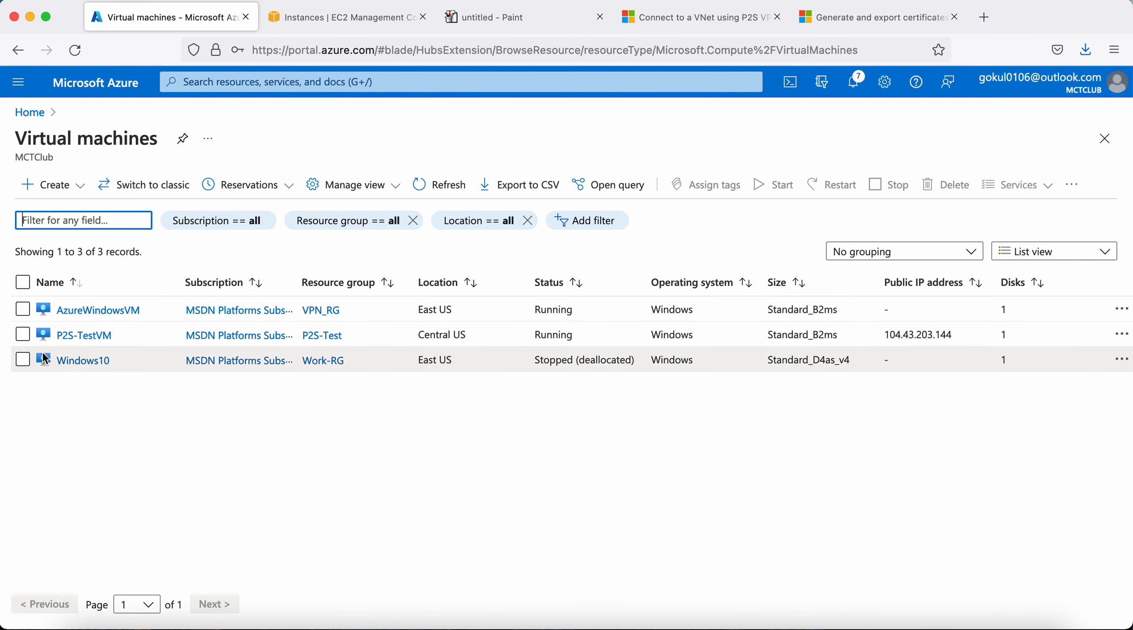
{"action": "left_click", "coordinate": [23, 335]}
{"action": "left_click", "coordinate": [23, 311]}
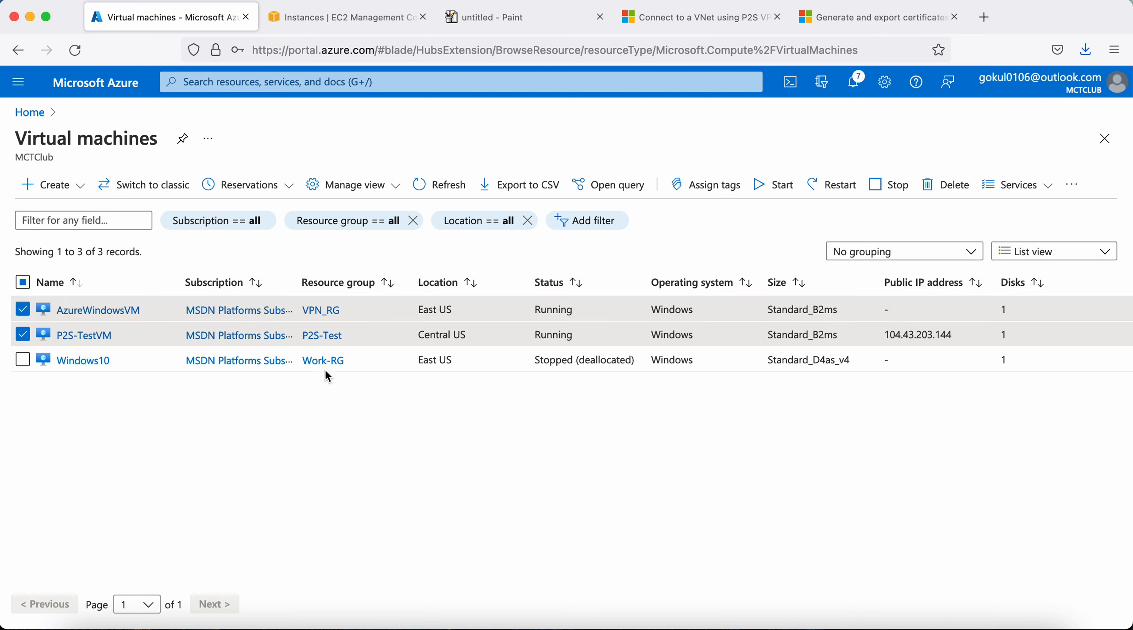
{"action": "left_click_drag", "start_coordinate": [152, 313], "coordinate": [56, 321]}
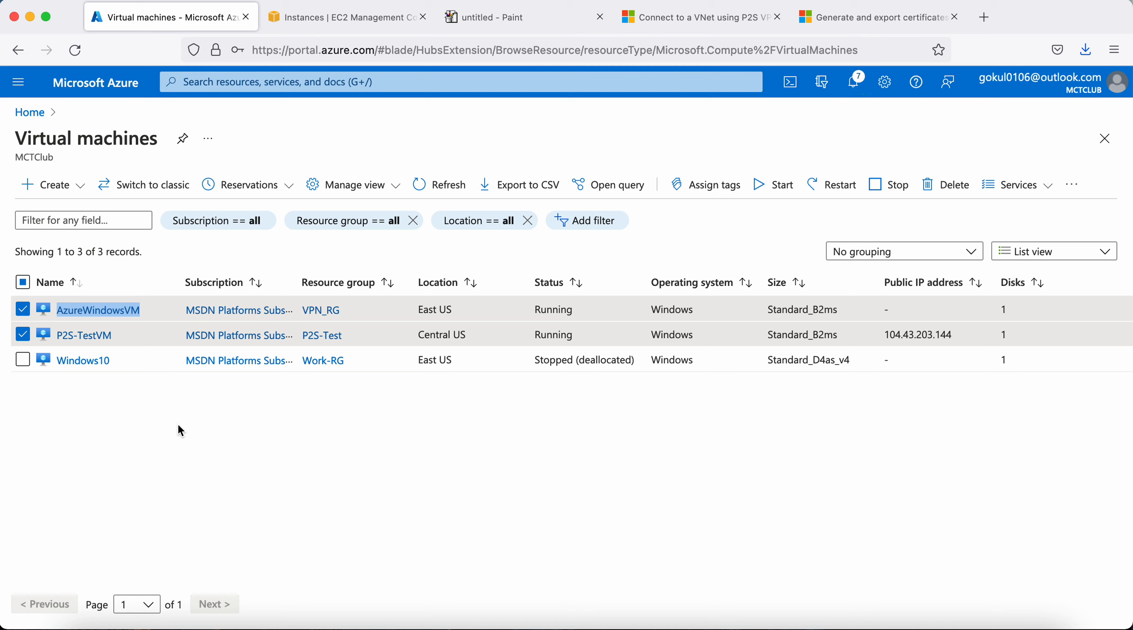
{"action": "left_click", "coordinate": [190, 426]}
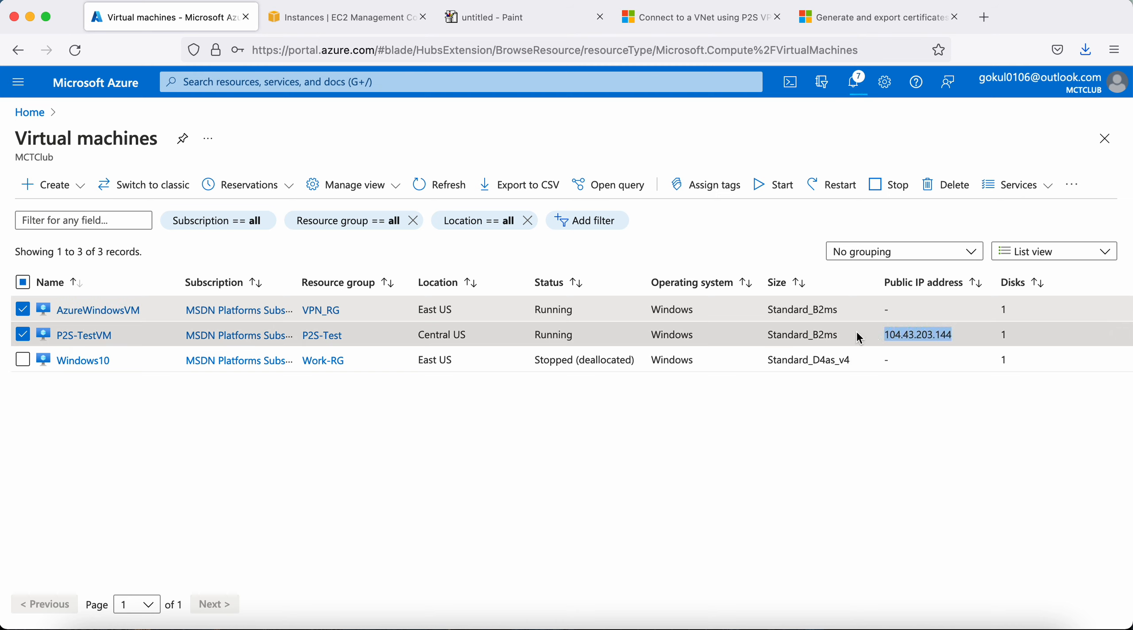
{"action": "left_click_drag", "start_coordinate": [885, 335], "coordinate": [928, 335]}
{"action": "left_click_drag", "start_coordinate": [141, 315], "coordinate": [56, 316]}
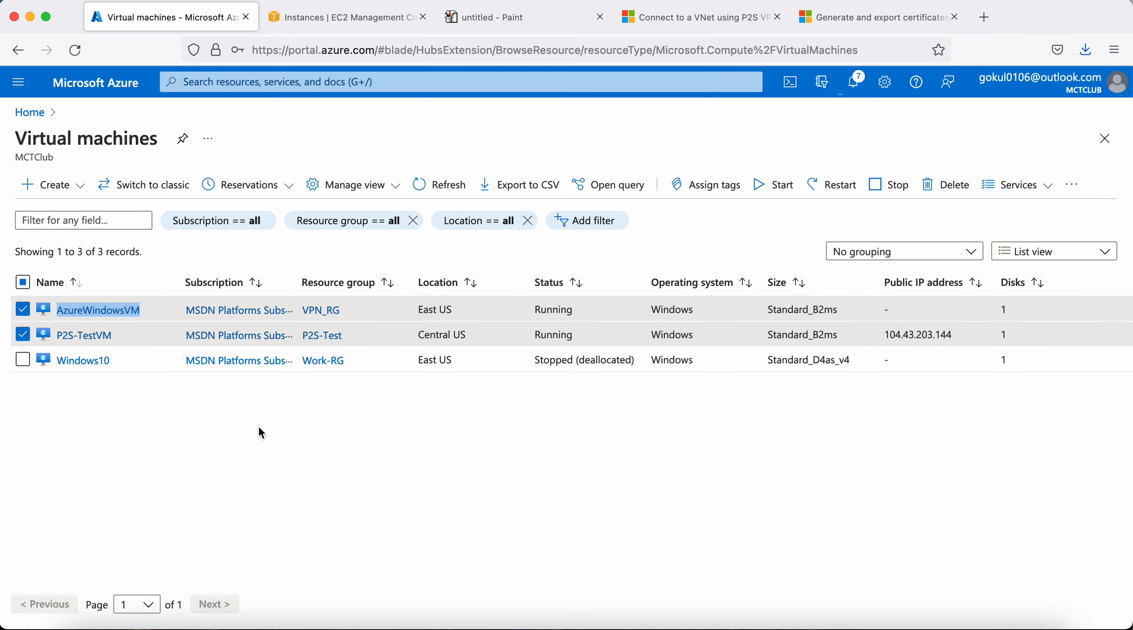
Check the portal notifications for the gateway save and download the VPN client from VPN_vNet_GW's point-to-site configuration
{"action": "left_click", "coordinate": [30, 112]}
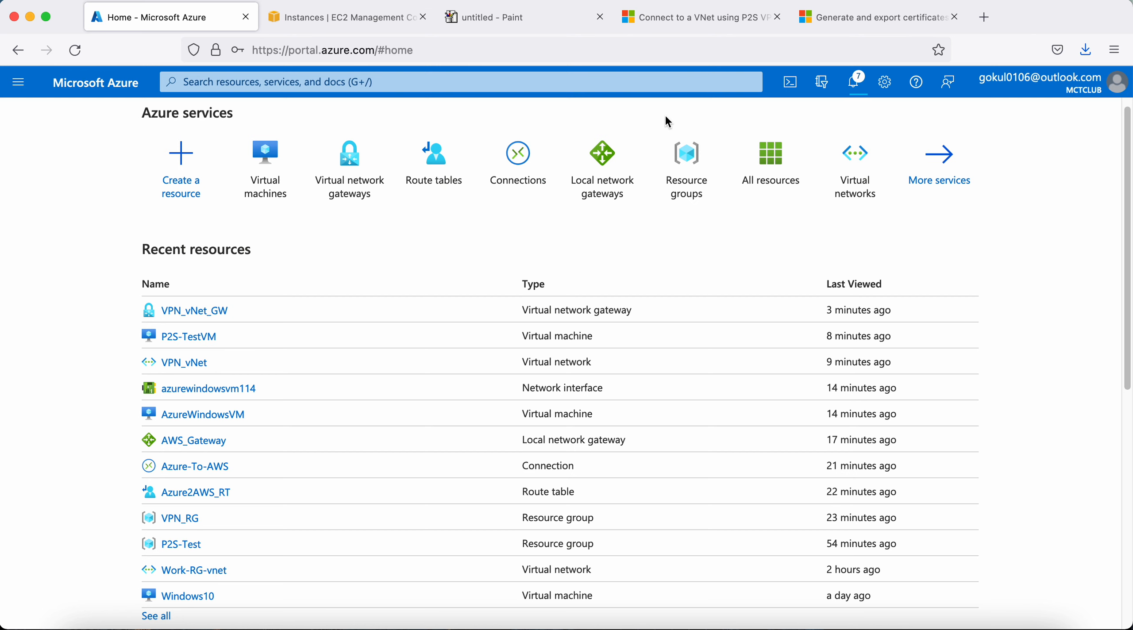
{"action": "left_click", "coordinate": [857, 84]}
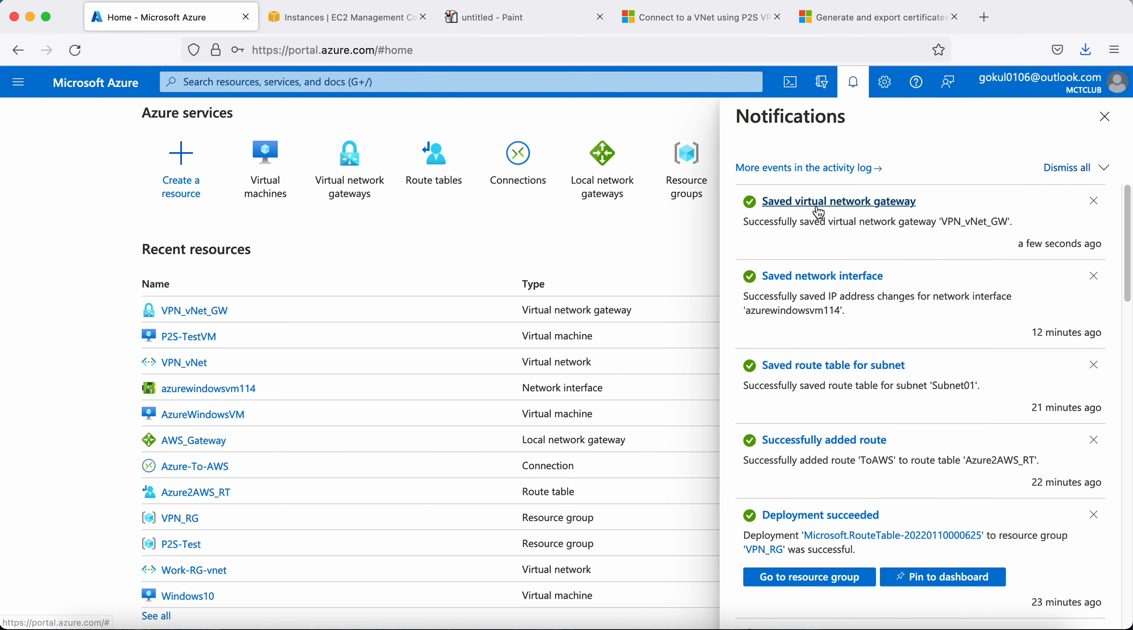
{"action": "left_click", "coordinate": [195, 312]}
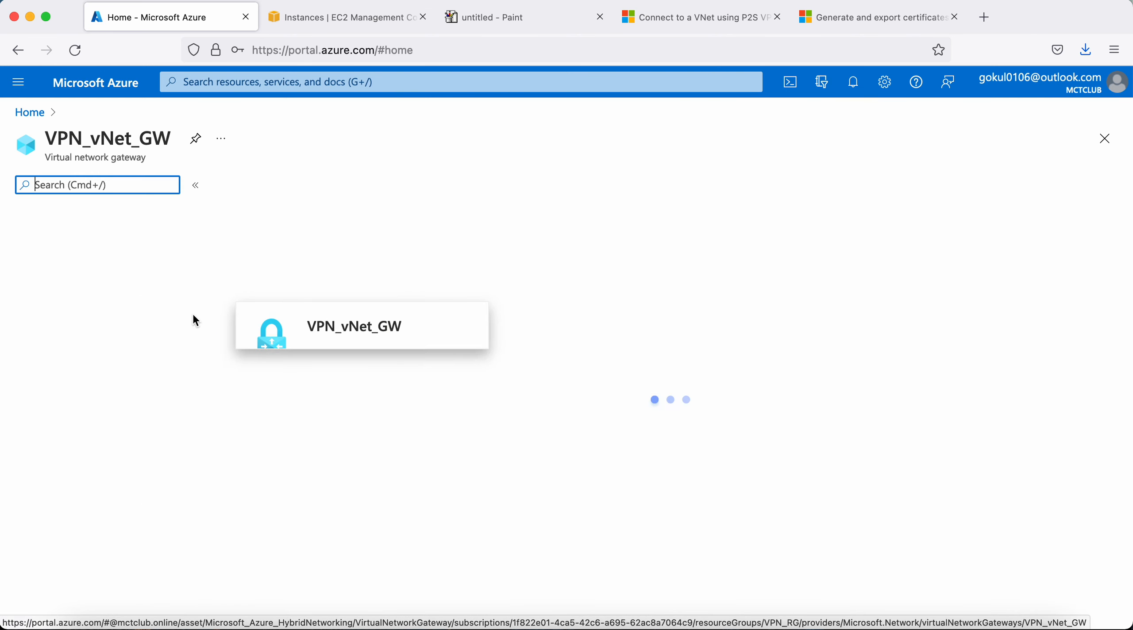
{"action": "left_click", "coordinate": [84, 422]}
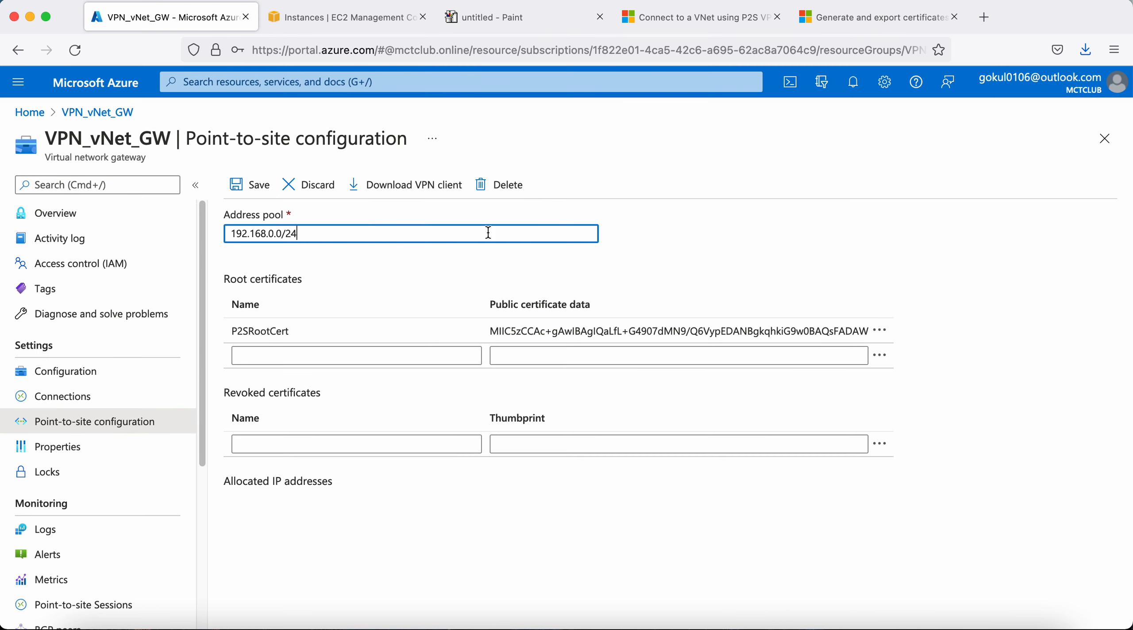
{"action": "left_click", "coordinate": [428, 189]}
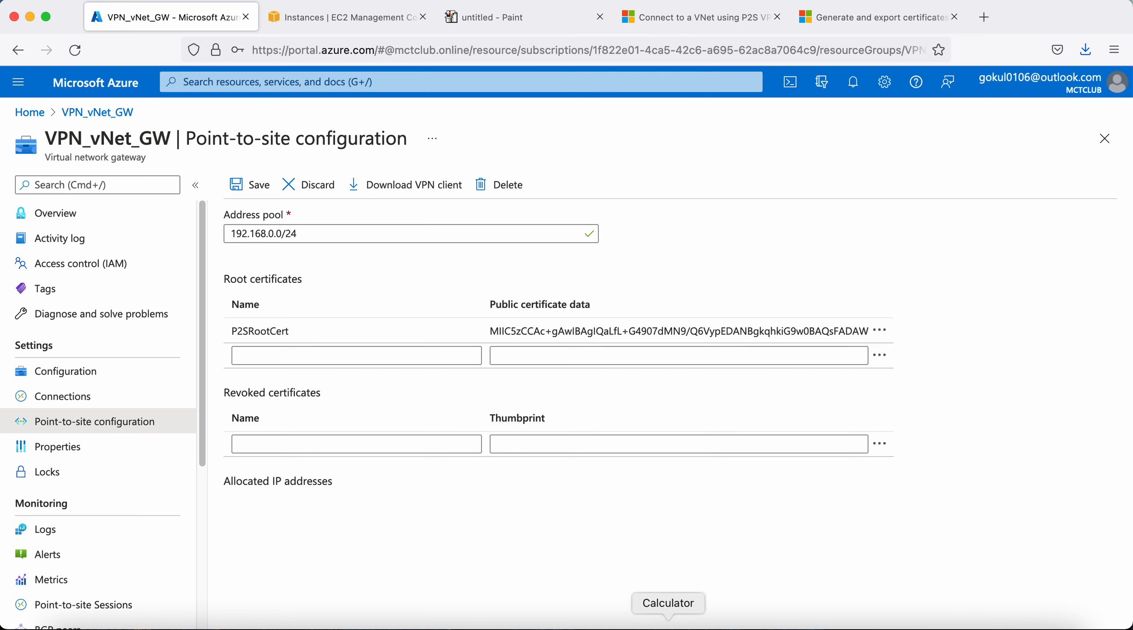
Find the VPN_vNet_GW.zip download prompt among the open windows and save the file
{"action": "left_click", "coordinate": [894, 625]}
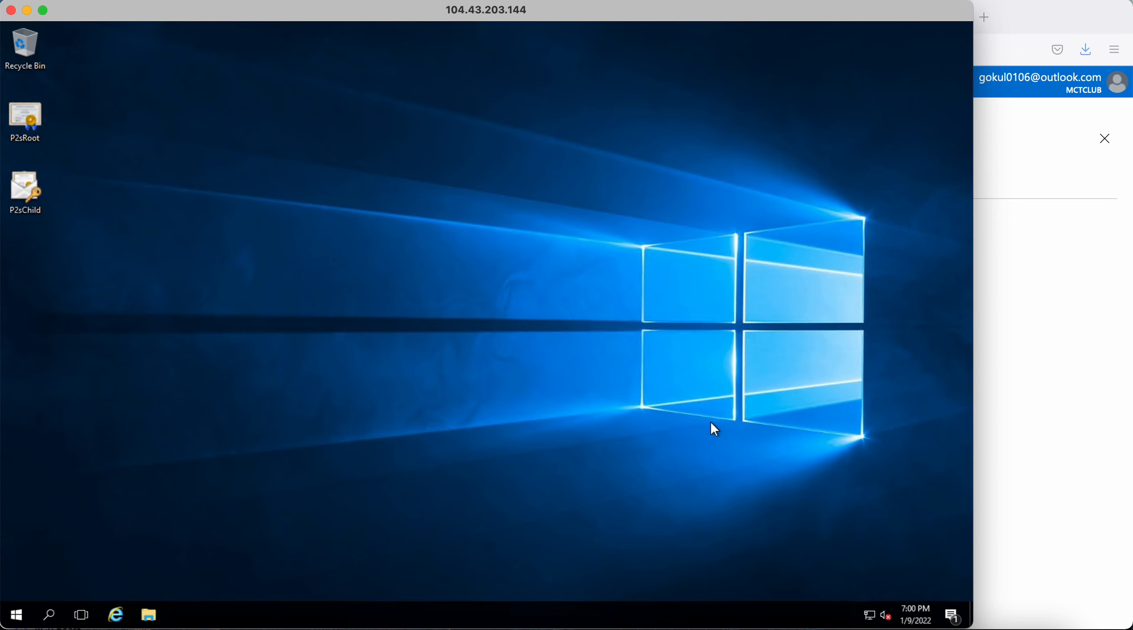
{"action": "left_click", "coordinate": [1053, 390]}
{"action": "key", "text": "super+Tab"}
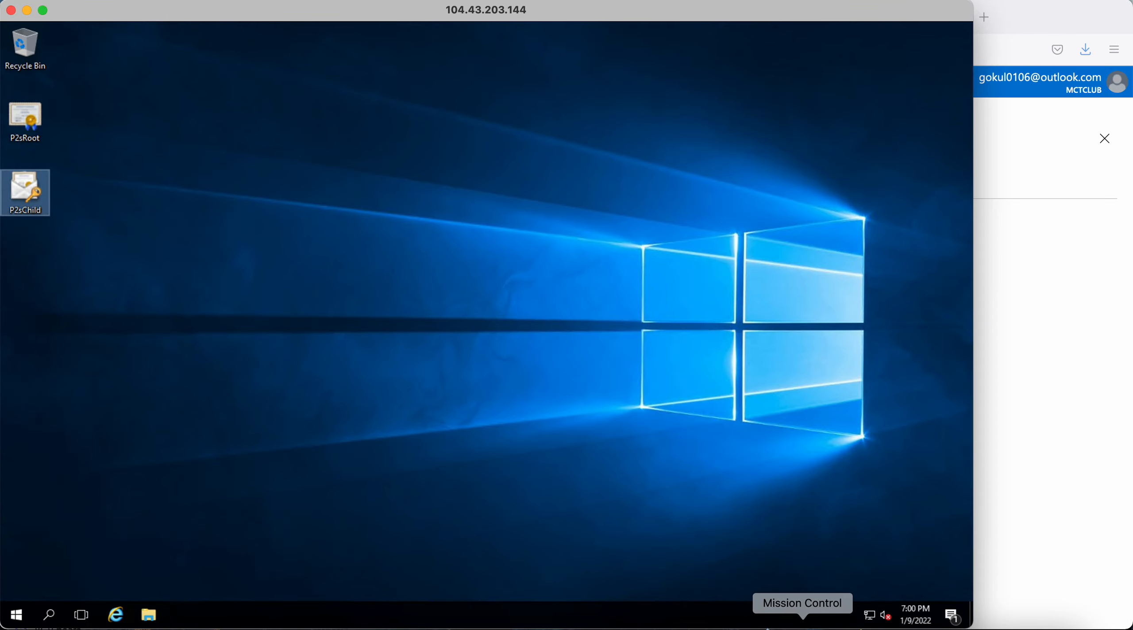
{"action": "left_click", "coordinate": [803, 626]}
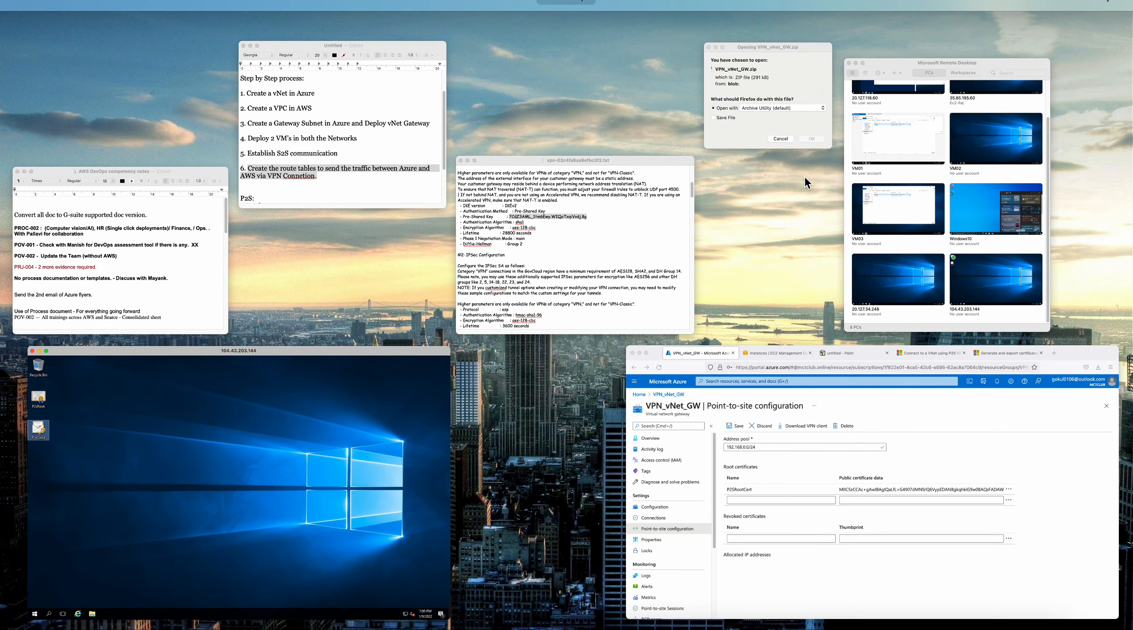
{"action": "left_click", "coordinate": [769, 126]}
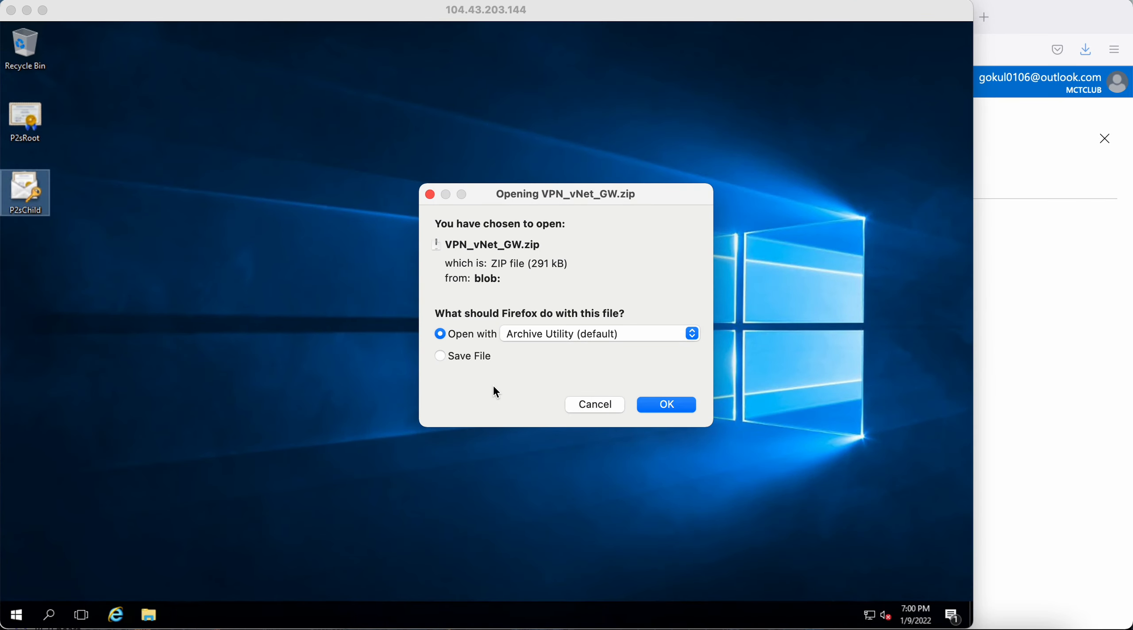
{"action": "left_click", "coordinate": [477, 356]}
{"action": "left_click", "coordinate": [691, 403]}
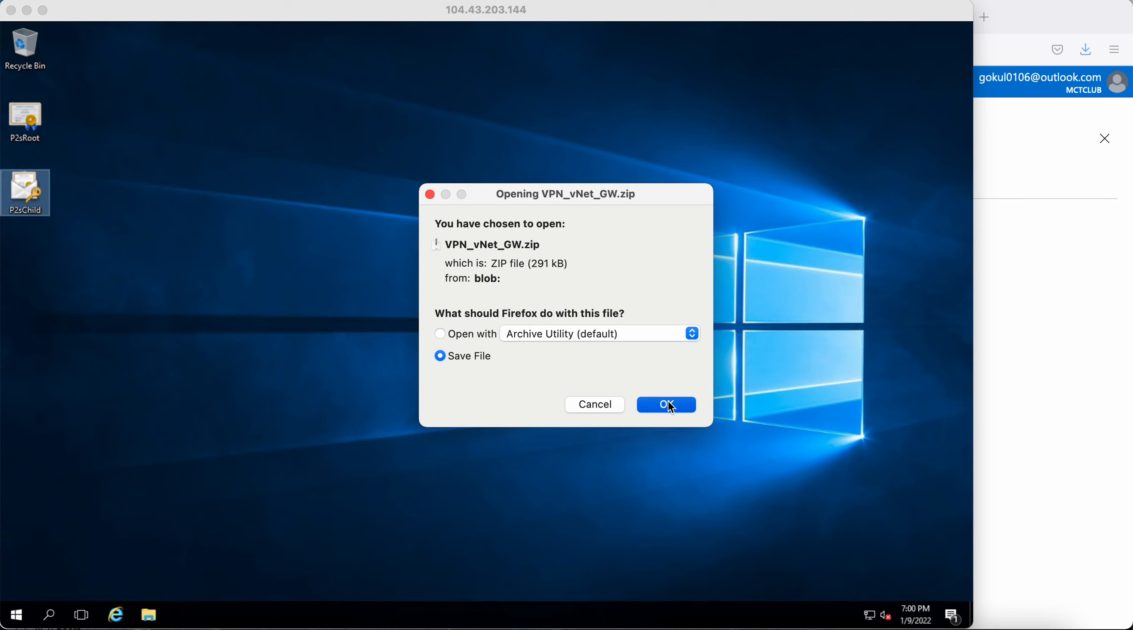
Show the downloaded VPN_vNet_GW.zip in the Downloads folder and copy it
{"action": "left_click", "coordinate": [1084, 52]}
{"action": "right_click", "coordinate": [827, 99]}
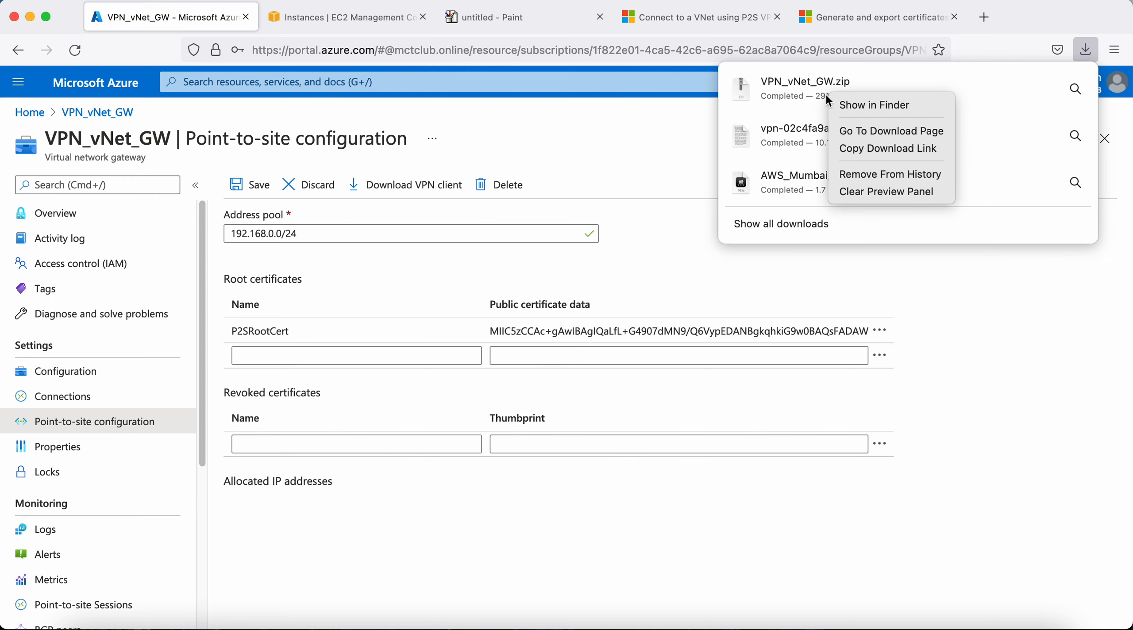
{"action": "left_click", "coordinate": [875, 106]}
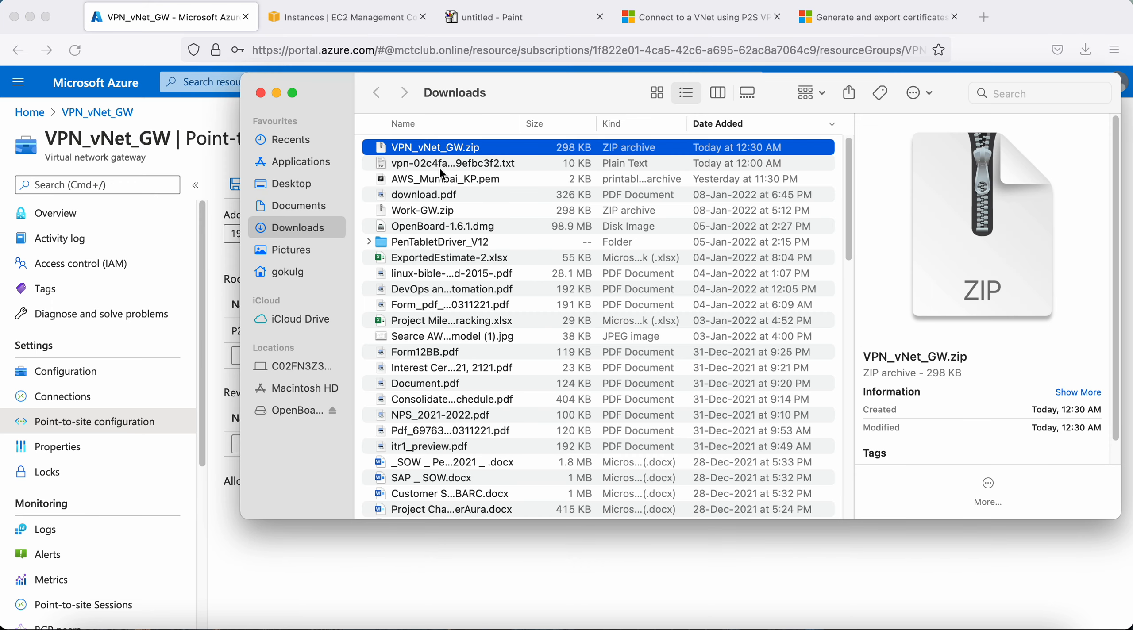
{"action": "right_click", "coordinate": [450, 148]}
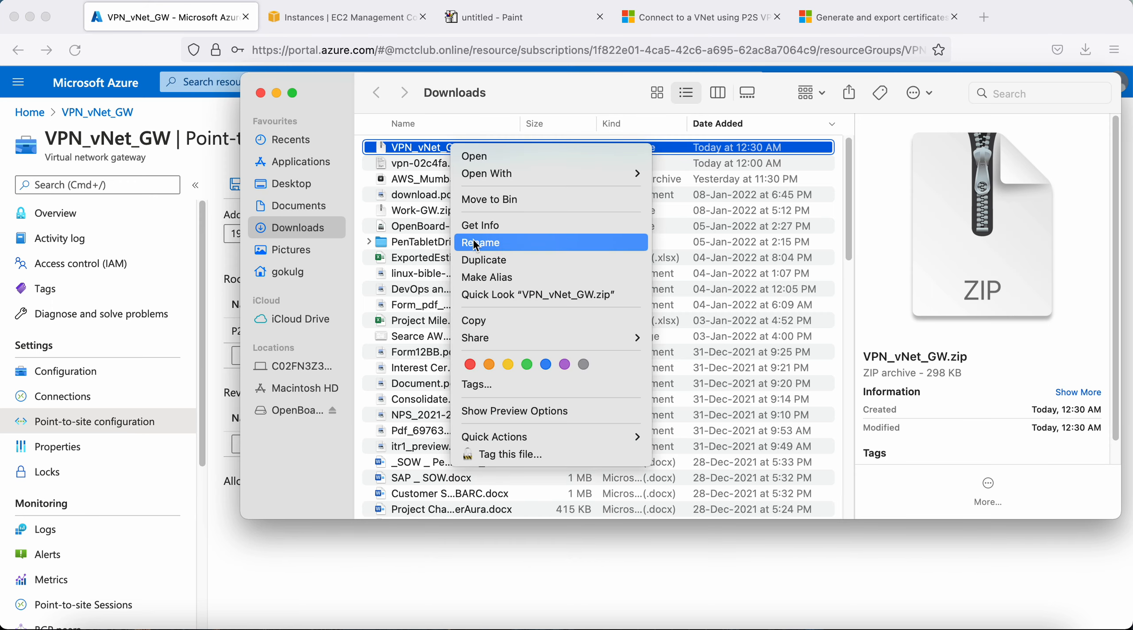
{"action": "left_click", "coordinate": [483, 323]}
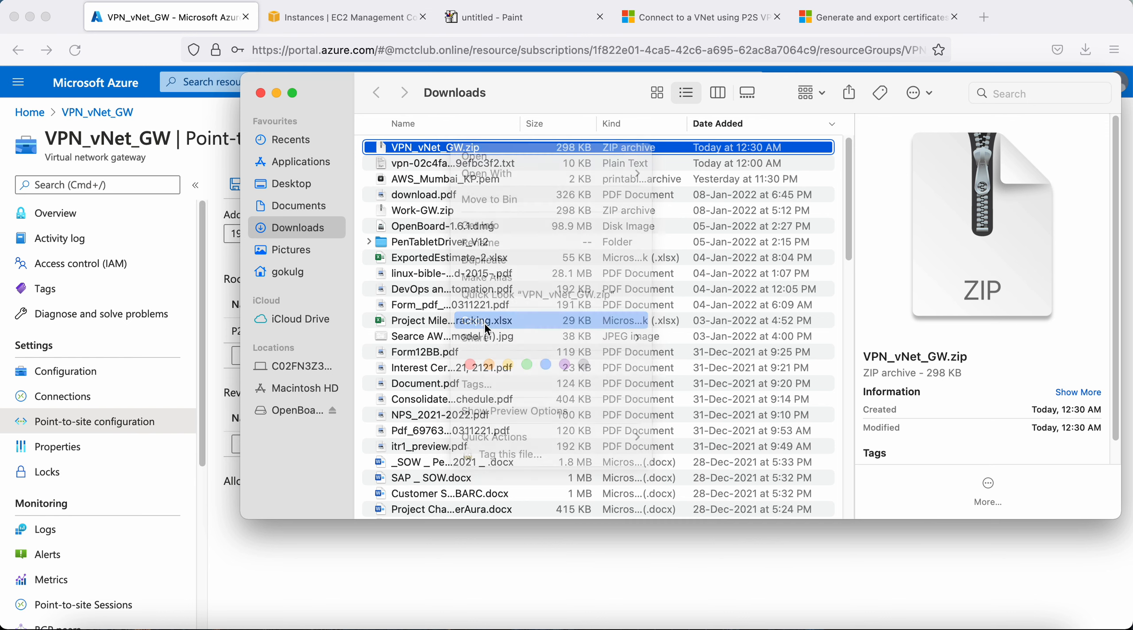
{"action": "left_click", "coordinate": [508, 163]}
{"action": "right_click", "coordinate": [502, 150]}
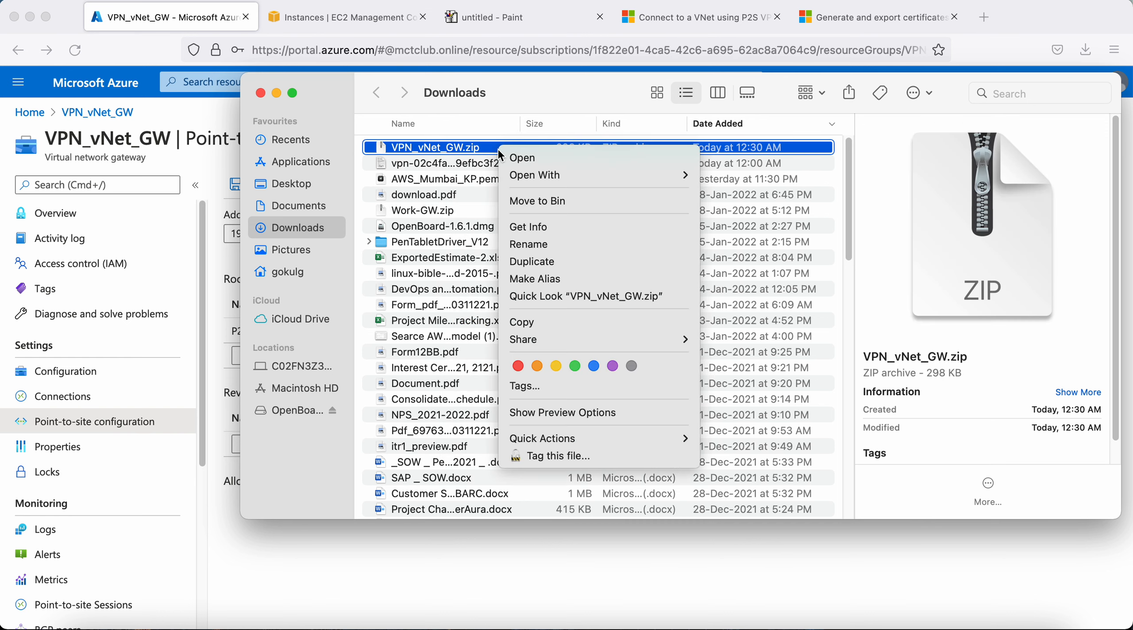
{"action": "left_click", "coordinate": [537, 327]}
Switch to the P2S-TestVM remote session, paste VPN_vNet_GW.zip onto its desktop, and place it below P2sChild
{"action": "key", "text": "super+Tab"}
{"action": "key", "text": "super+Tab"}
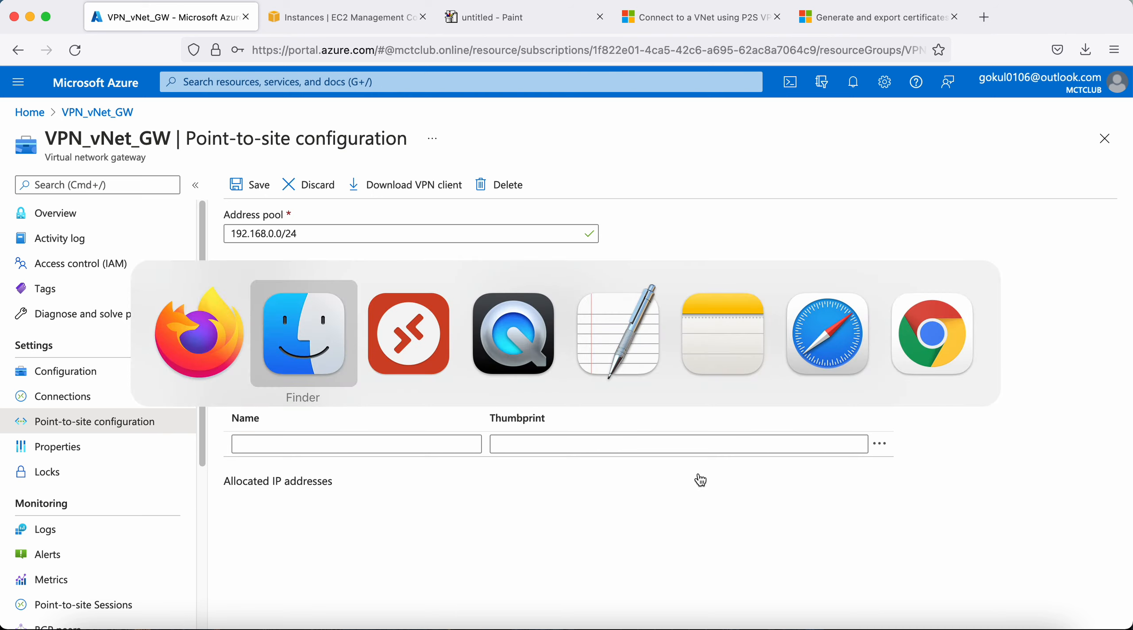
{"action": "key", "text": "super+Tab"}
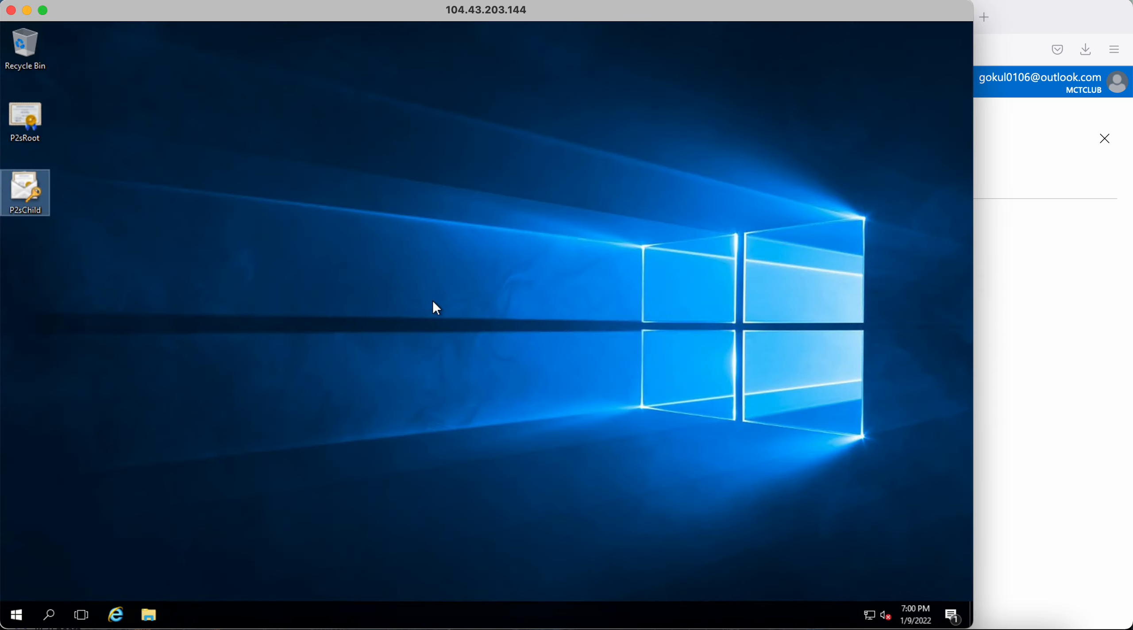
{"action": "right_click", "coordinate": [429, 297]}
{"action": "left_click", "coordinate": [463, 358]}
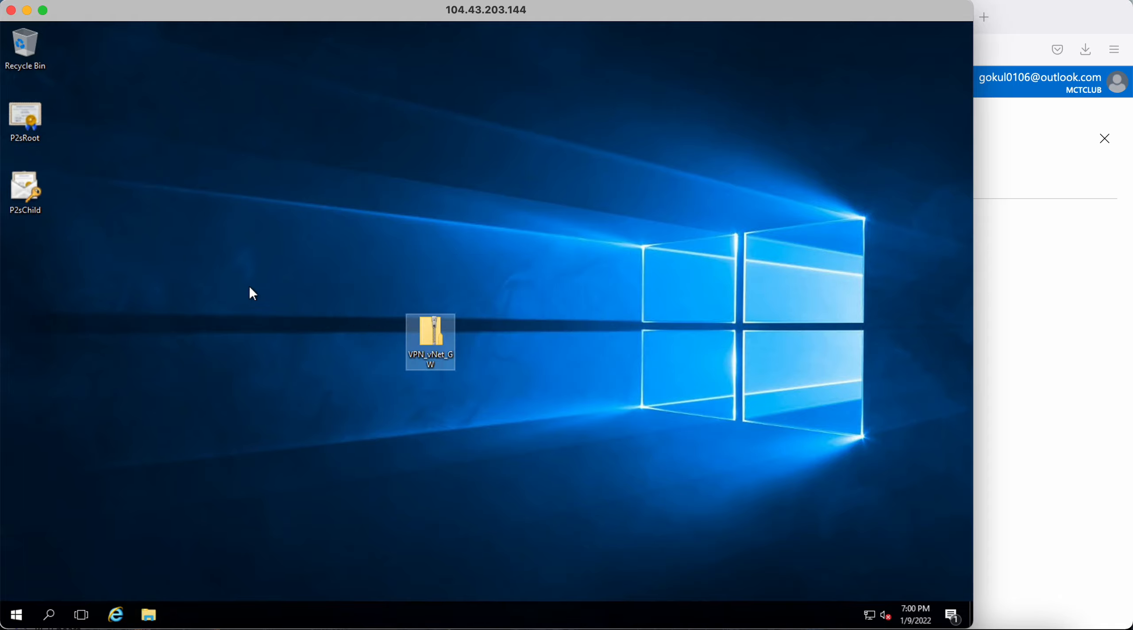
{"action": "left_click_drag", "start_coordinate": [433, 343], "coordinate": [26, 246]}
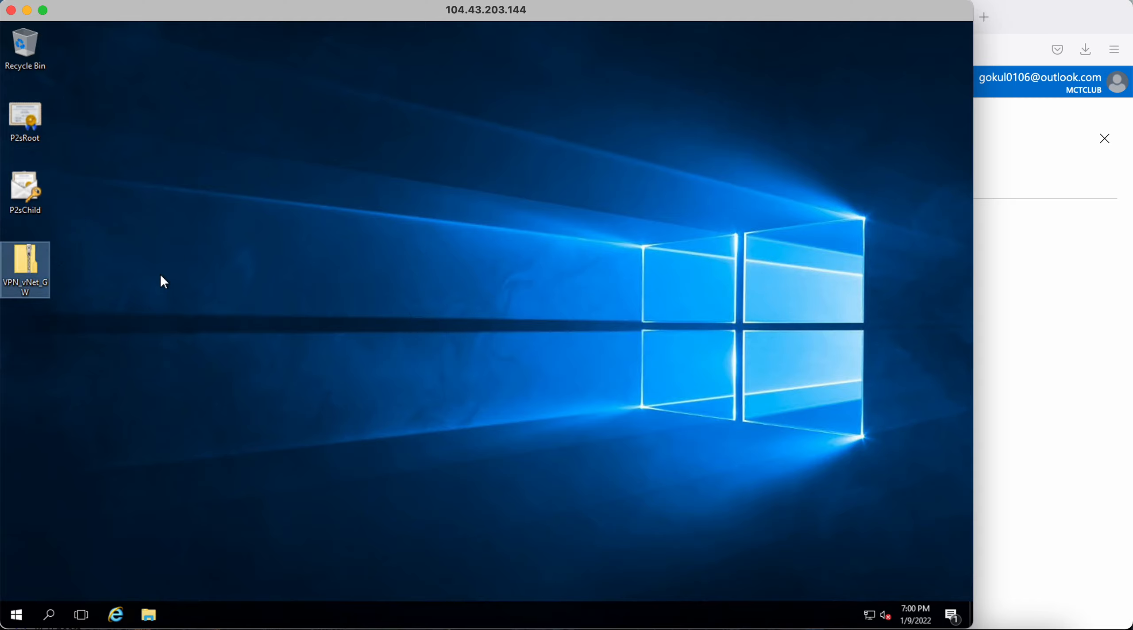
Extract the VPN_vNet_GW archive to a folder of the same name on the desktop
{"action": "left_click", "coordinate": [35, 212]}
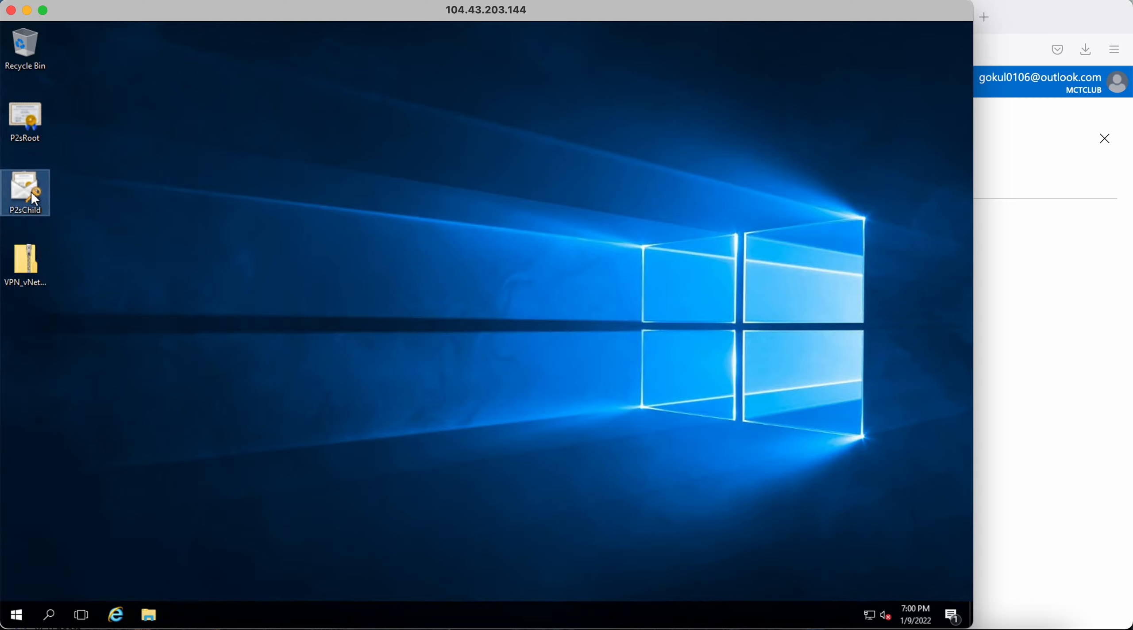
{"action": "right_click", "coordinate": [30, 260]}
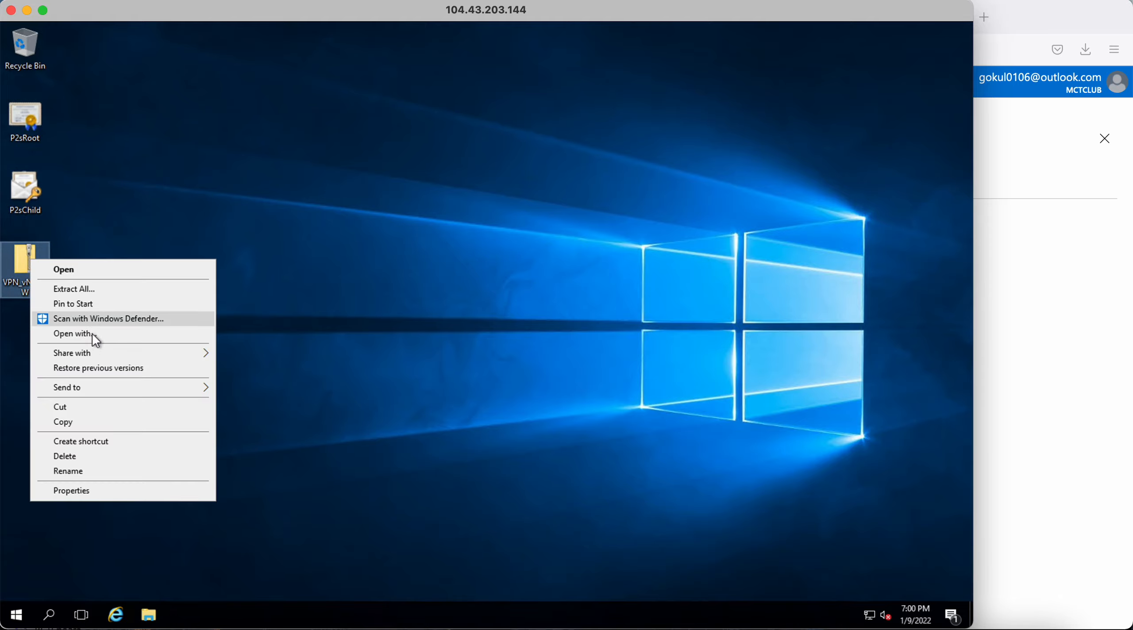
{"action": "left_click", "coordinate": [73, 288]}
{"action": "left_click", "coordinate": [603, 452]}
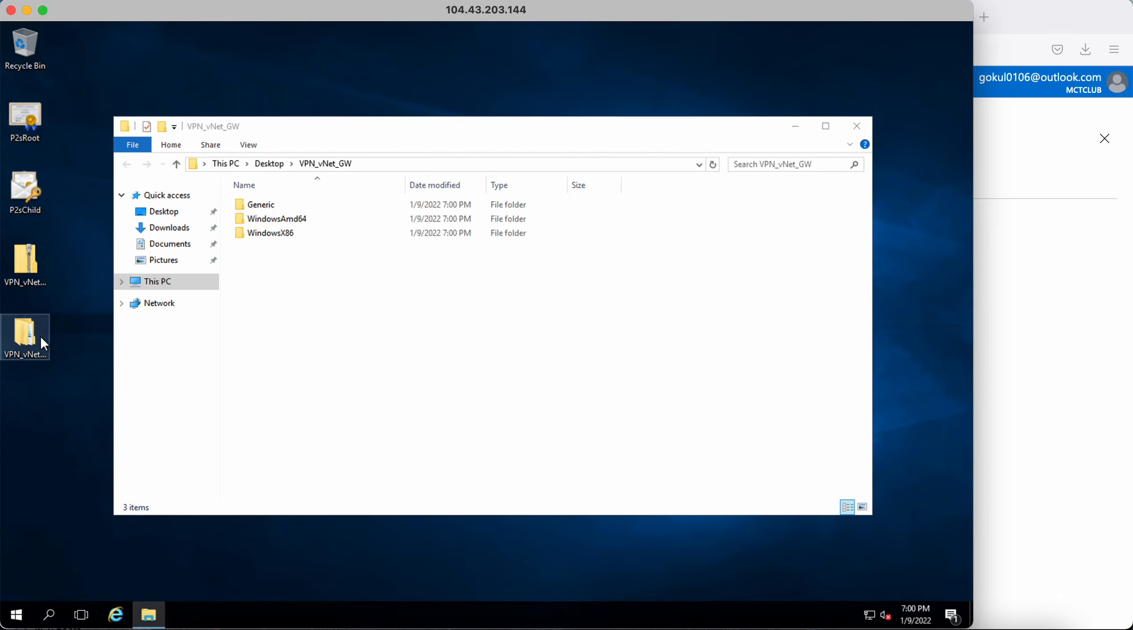
Install the VPN client for VPN_vNet from VpnClientSetupAmd64 in the extracted WindowsAmd64 folder, and close the folder window
{"action": "double_click", "coordinate": [41, 336]}
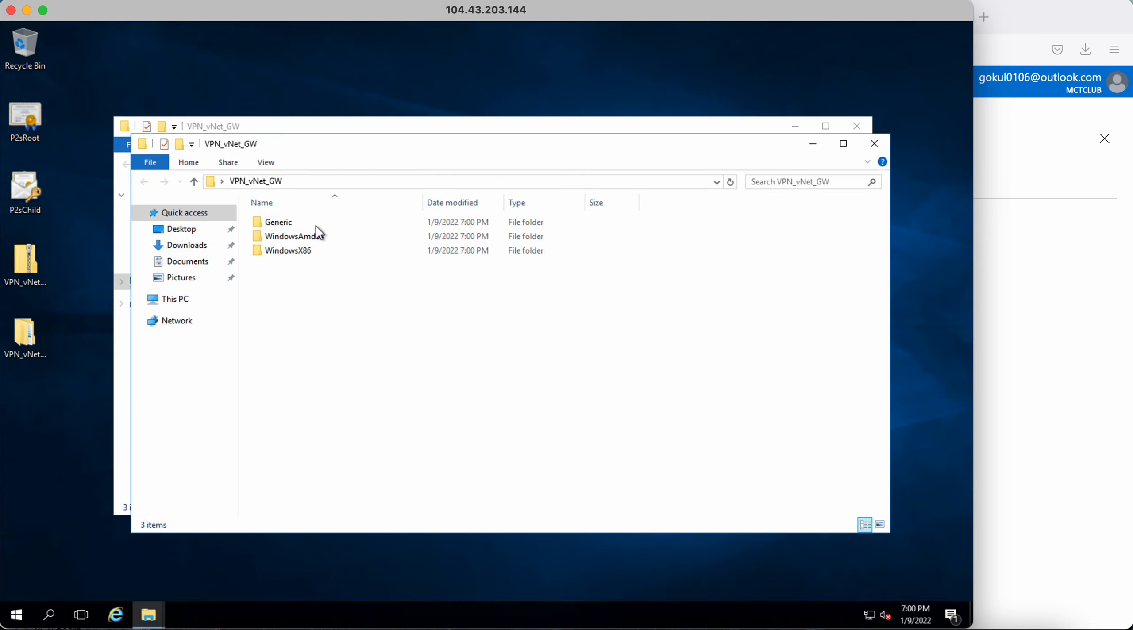
{"action": "double_click", "coordinate": [308, 236]}
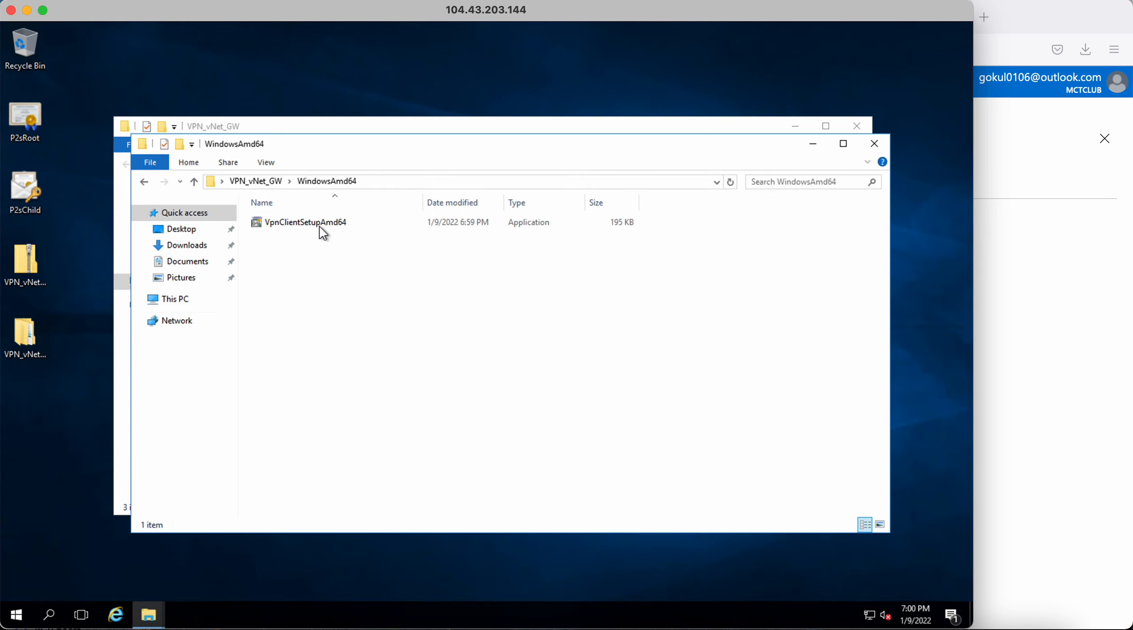
{"action": "double_click", "coordinate": [319, 225]}
{"action": "left_click", "coordinate": [499, 372]}
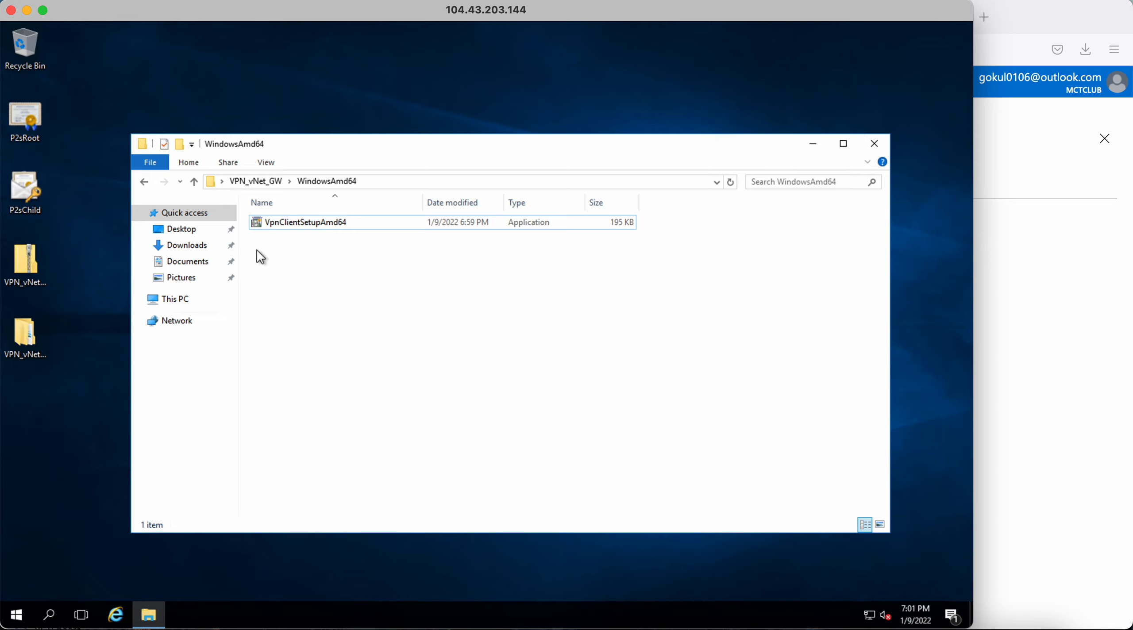
{"action": "double_click", "coordinate": [299, 221]}
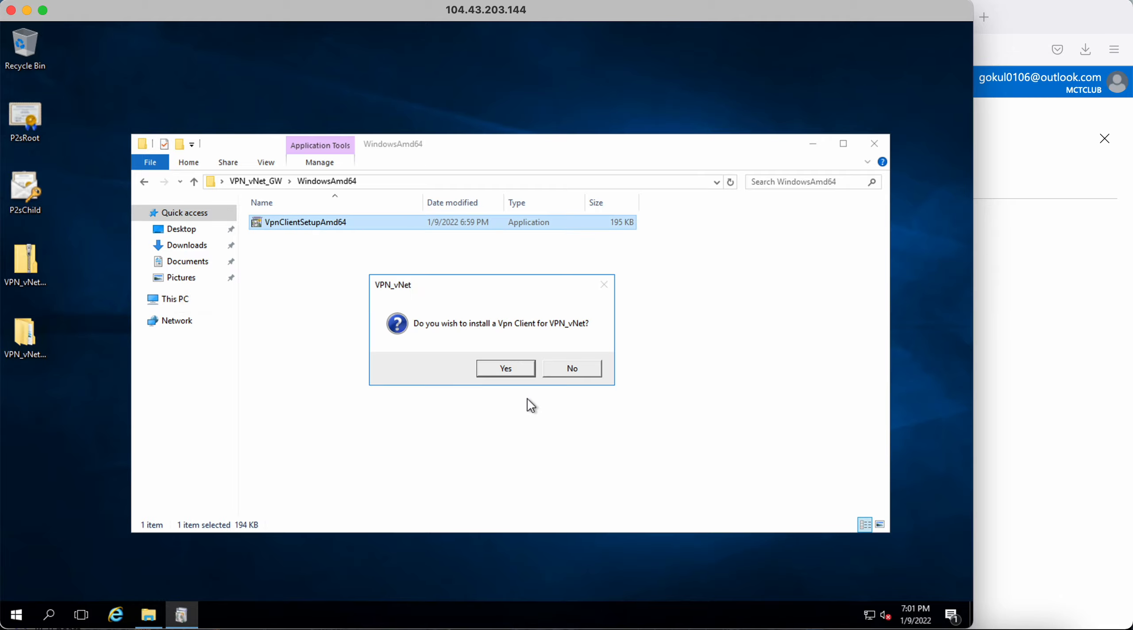
{"action": "left_click", "coordinate": [507, 375]}
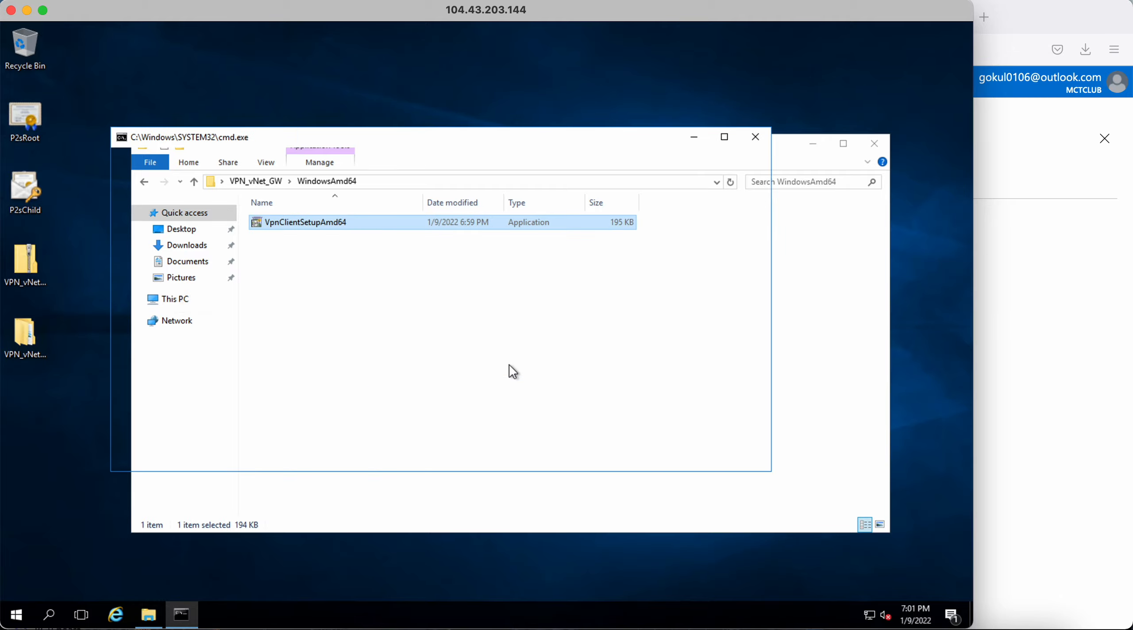
{"action": "left_click", "coordinate": [875, 144]}
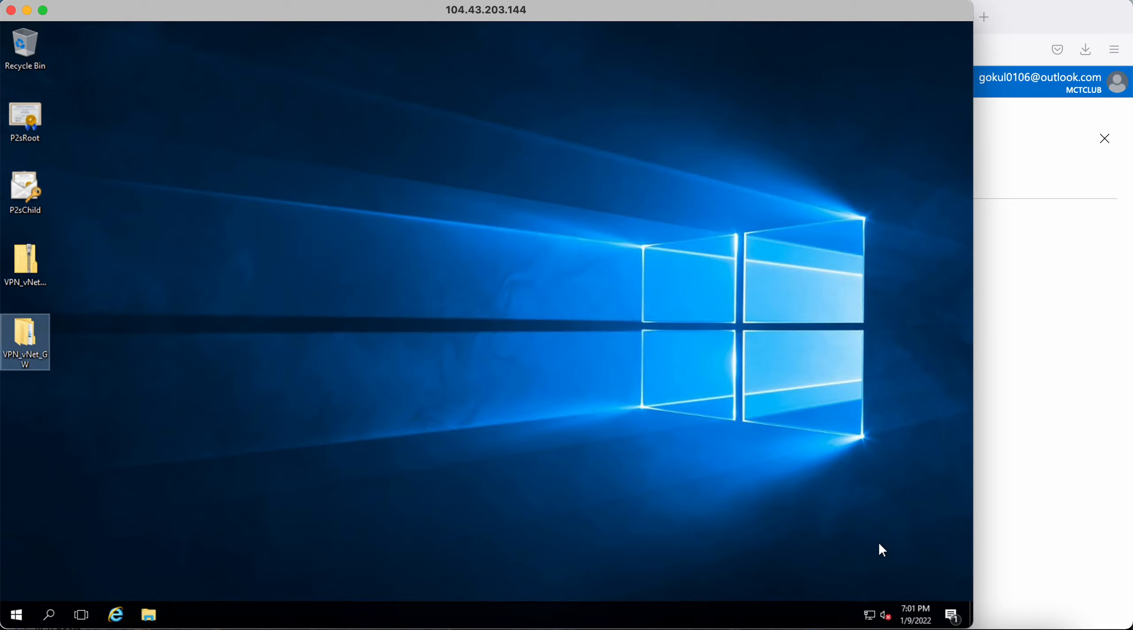
Connect to the VPN_vNet VPN and allow Connection Manager to update the routing table with elevated privilege
{"action": "left_click", "coordinate": [869, 616]}
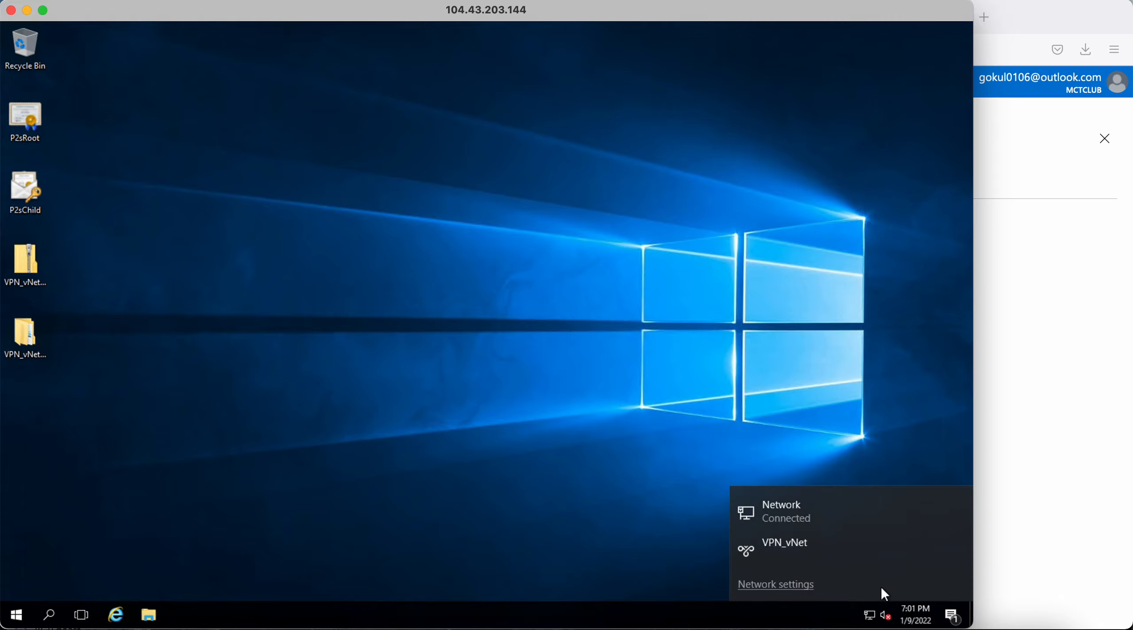
{"action": "left_click", "coordinate": [790, 547]}
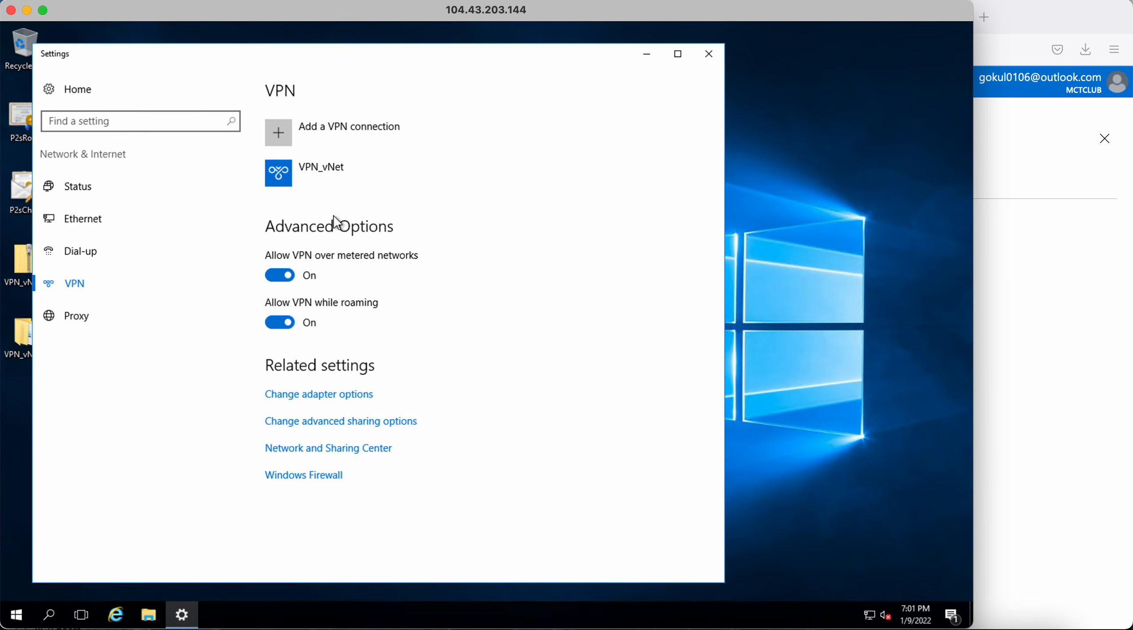
{"action": "left_click", "coordinate": [331, 184]}
{"action": "left_click", "coordinate": [359, 215]}
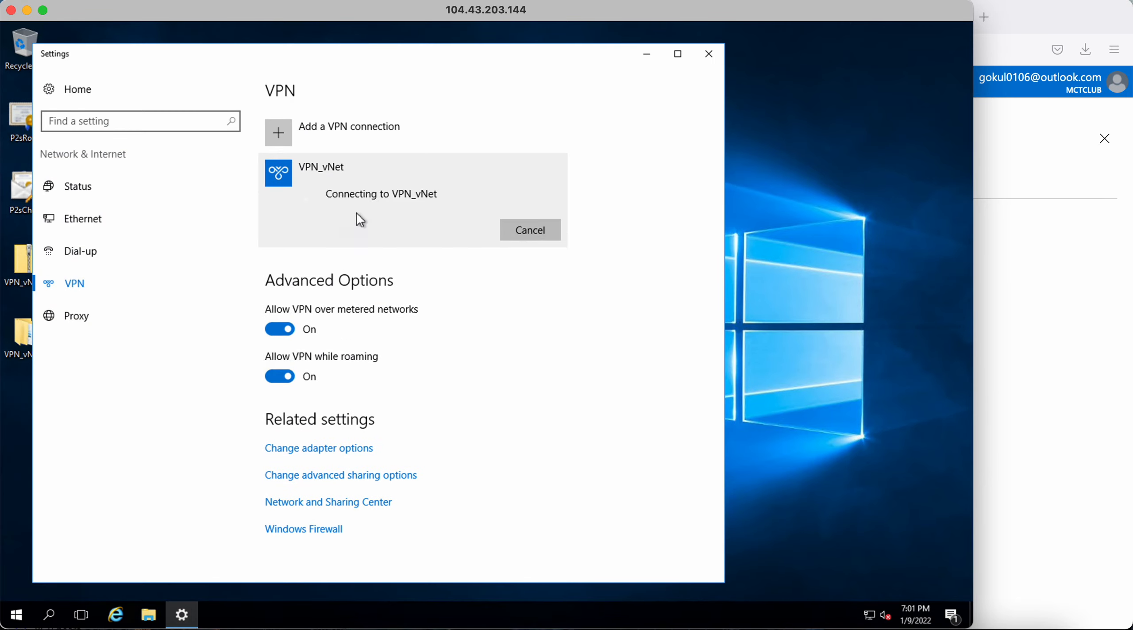
{"action": "left_click", "coordinate": [452, 409]}
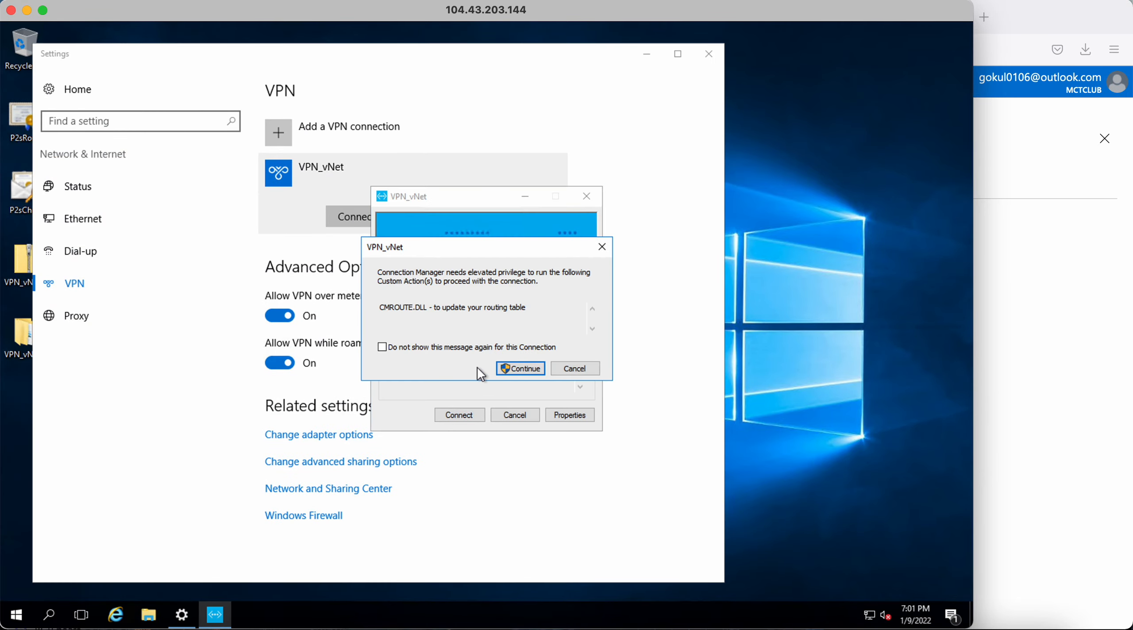
{"action": "left_click", "coordinate": [505, 366]}
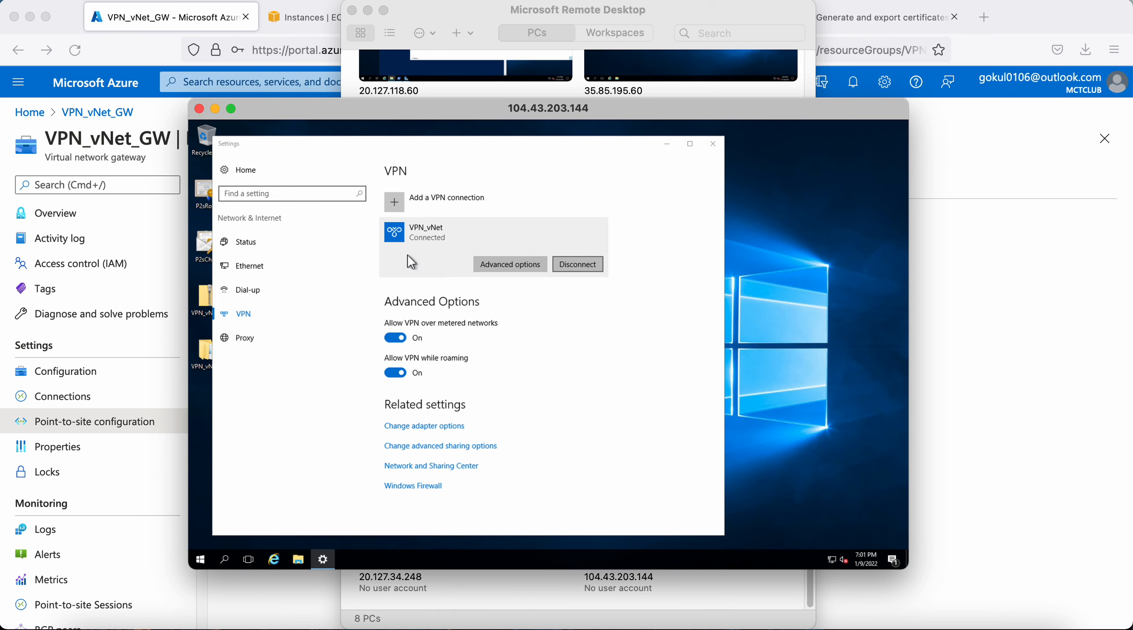
Reposition and enlarge the 104.43.203.144 remote session window, and close the VPN settings inside it
{"action": "left_click_drag", "start_coordinate": [188, 100], "coordinate": [63, 85]}
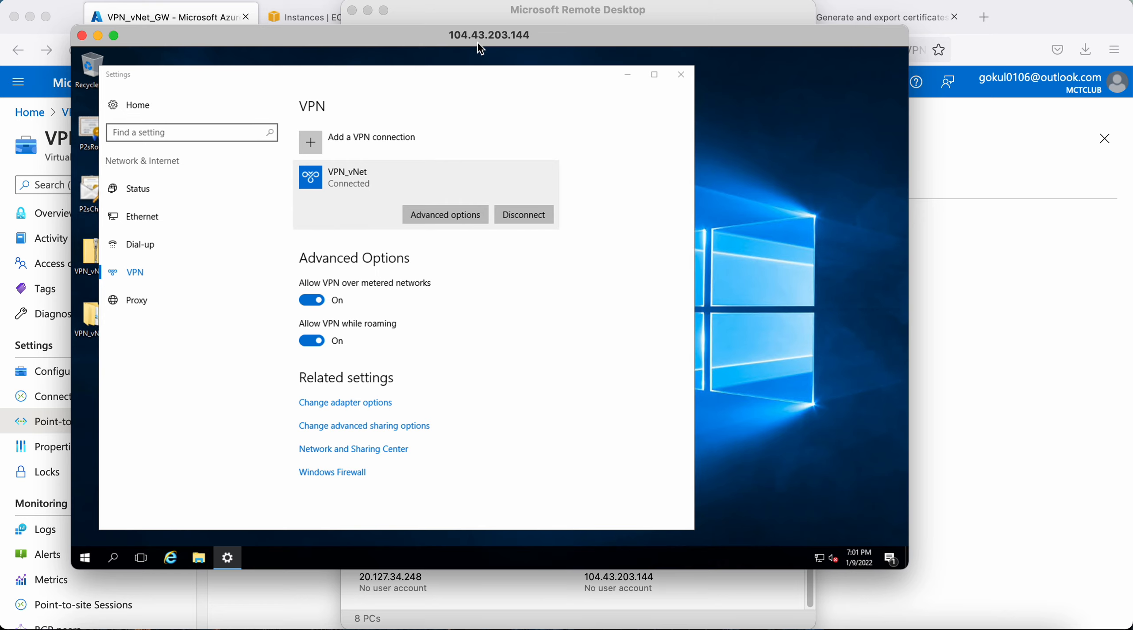
{"action": "left_click_drag", "start_coordinate": [480, 47], "coordinate": [419, 57]}
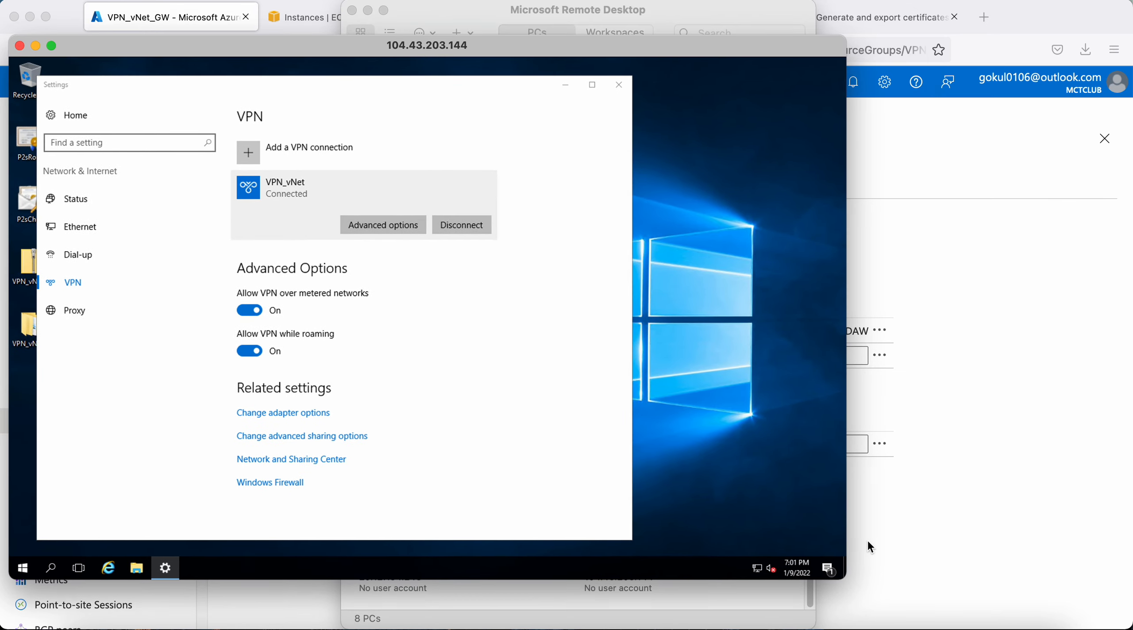
{"action": "left_click_drag", "start_coordinate": [850, 579], "coordinate": [925, 628]}
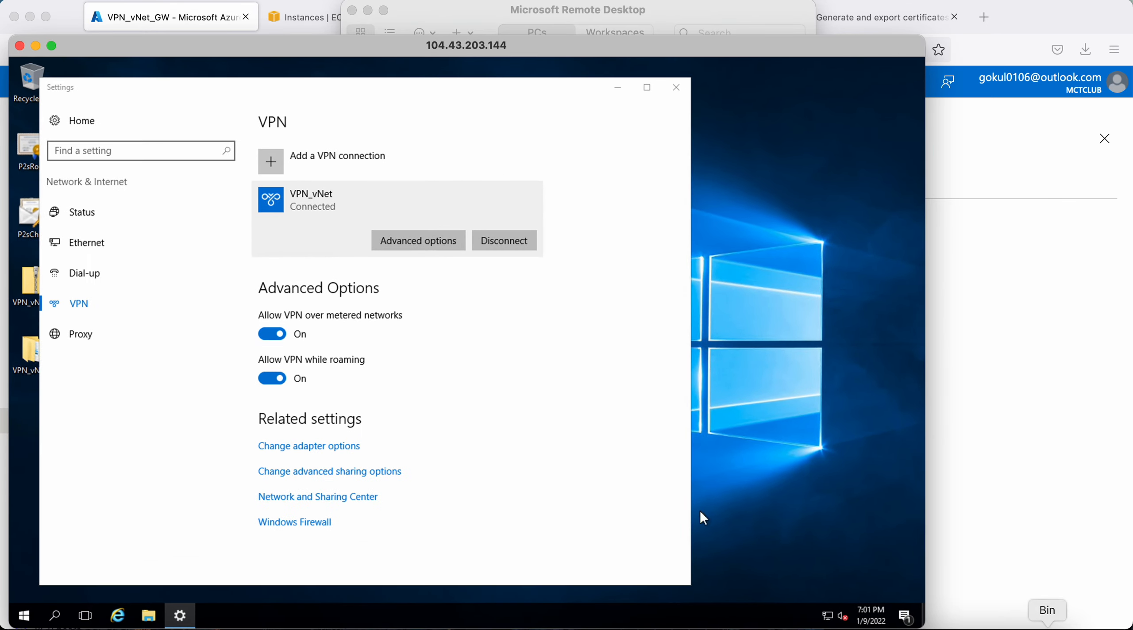
{"action": "left_click", "coordinate": [677, 82]}
Switch to the Azure portal in the browser and open AzureWindowsVM from the list of virtual machines
{"action": "left_click", "coordinate": [1034, 360]}
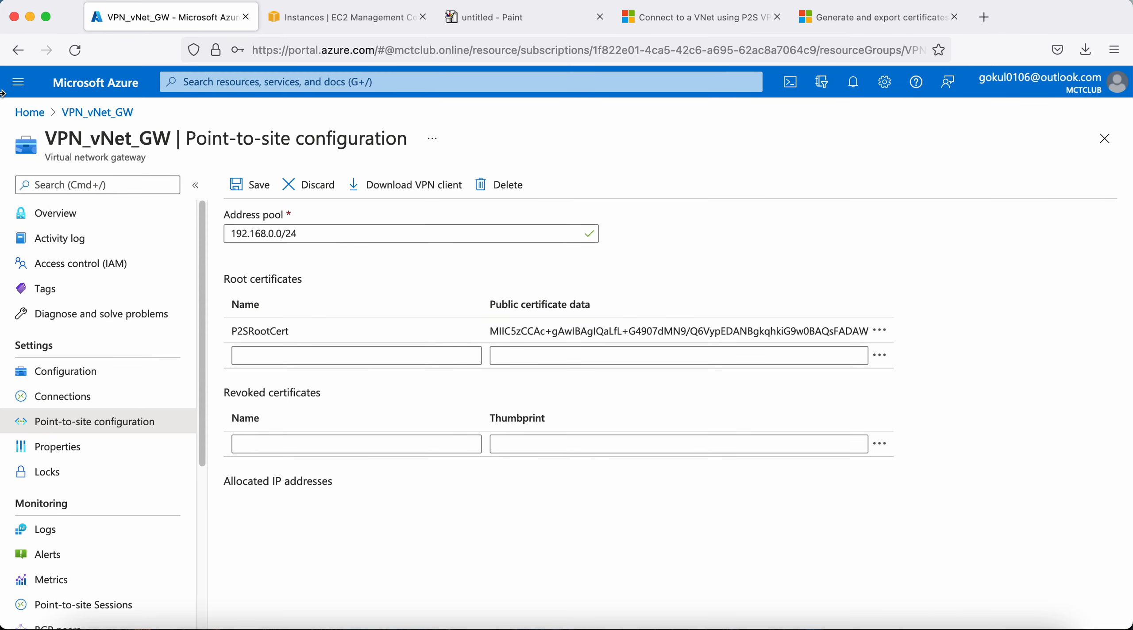
{"action": "left_click", "coordinate": [36, 118]}
{"action": "left_click", "coordinate": [678, 374]}
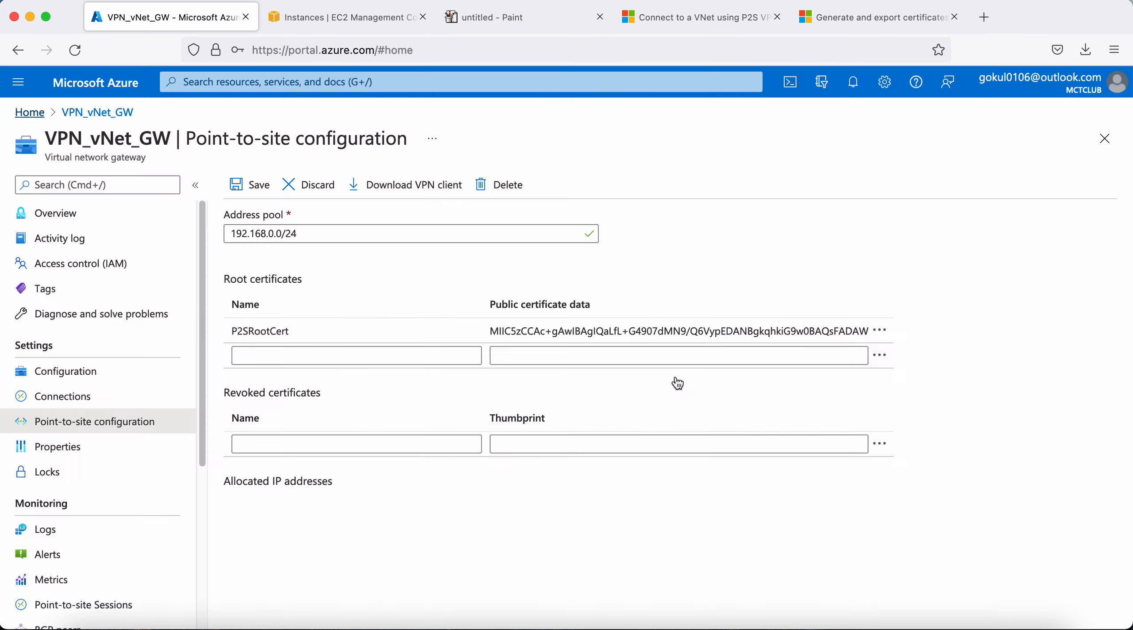
{"action": "left_click", "coordinate": [265, 189]}
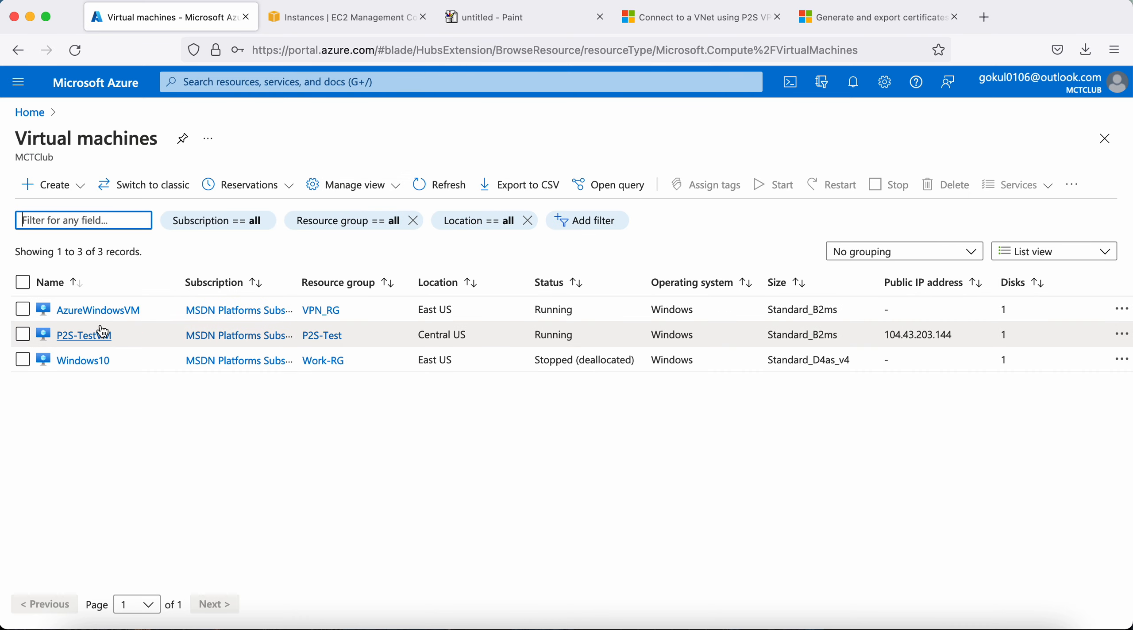
{"action": "left_click", "coordinate": [139, 313]}
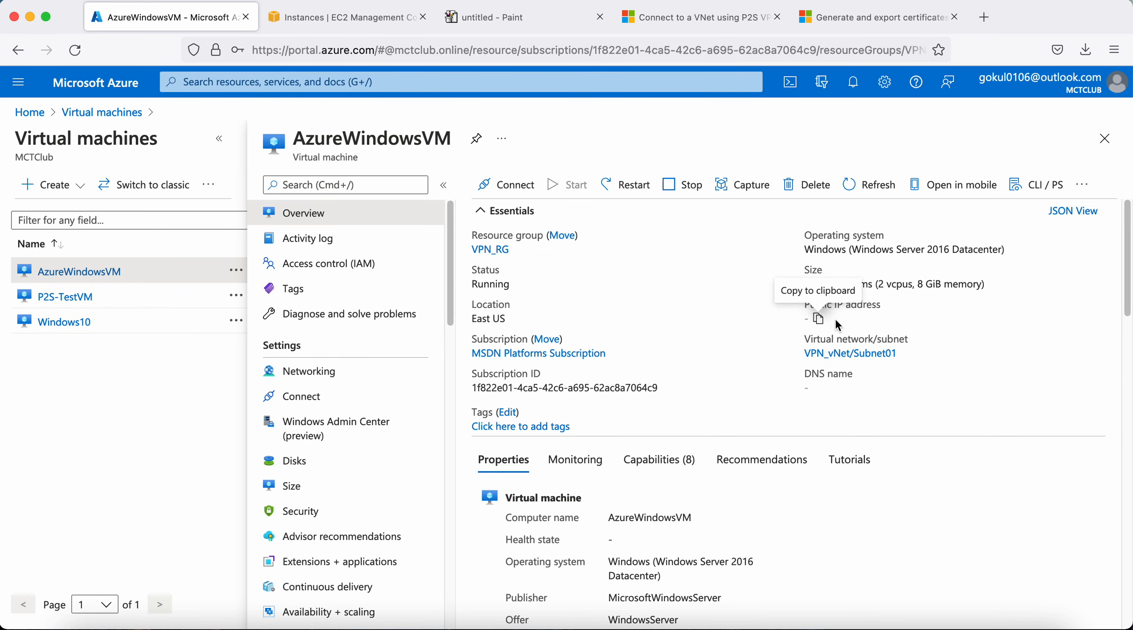
Look through AzureWindowsVM's overview properties, and select the NIC private IP on its Networking page
{"action": "scroll", "coordinate": [904, 405], "scroll_direction": "down", "scroll_amount": 5}
{"action": "scroll", "coordinate": [885, 409], "scroll_direction": "up", "scroll_amount": 5}
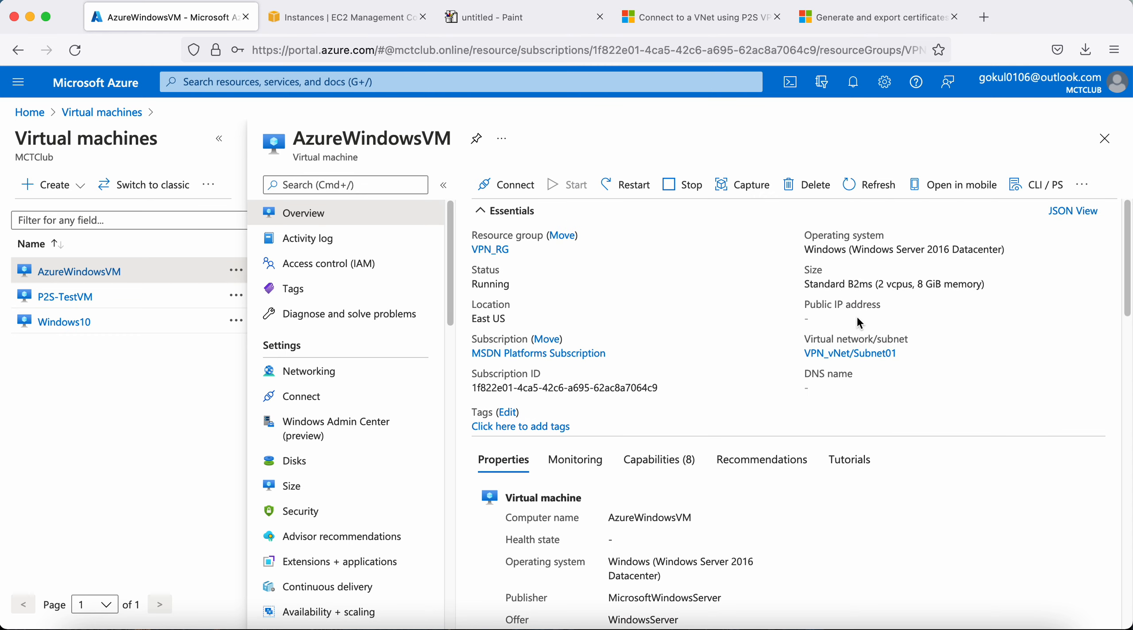
{"action": "scroll", "coordinate": [659, 456], "scroll_direction": "down", "scroll_amount": 10}
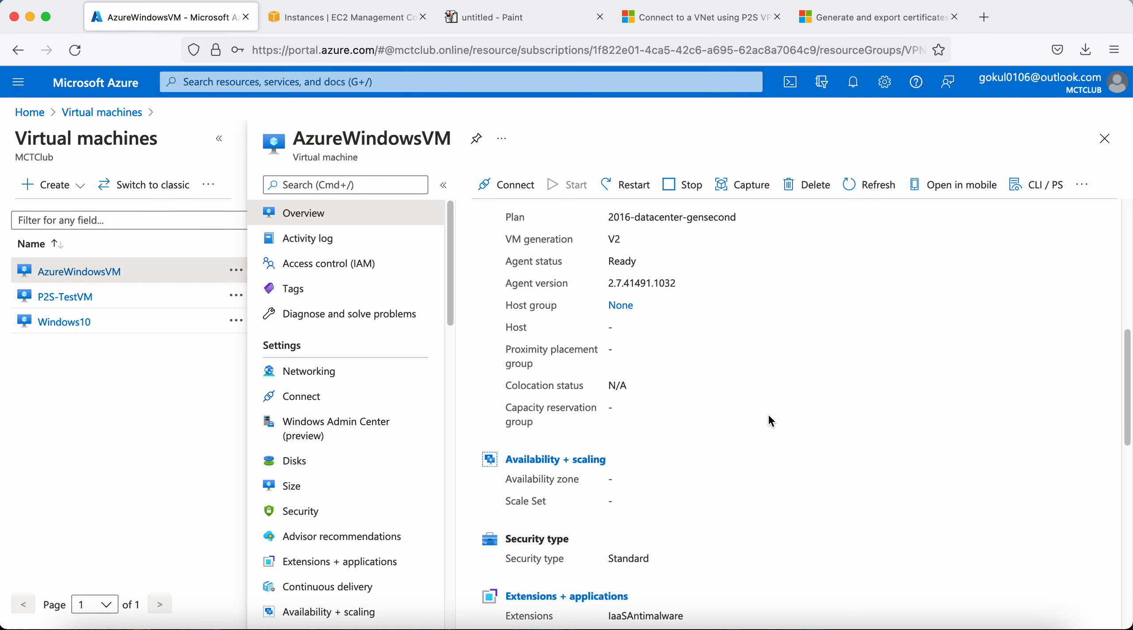
{"action": "scroll", "coordinate": [708, 399], "scroll_direction": "up", "scroll_amount": 5}
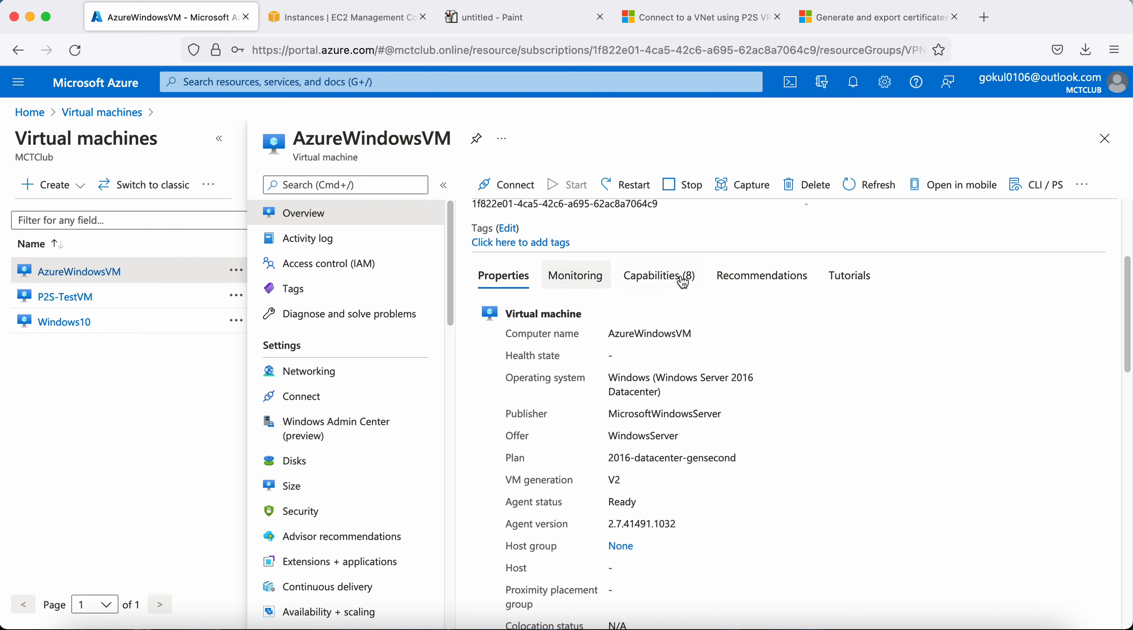
{"action": "left_click", "coordinate": [683, 282]}
{"action": "scroll", "coordinate": [642, 283], "scroll_direction": "up", "scroll_amount": 4}
{"action": "left_click", "coordinate": [504, 459]}
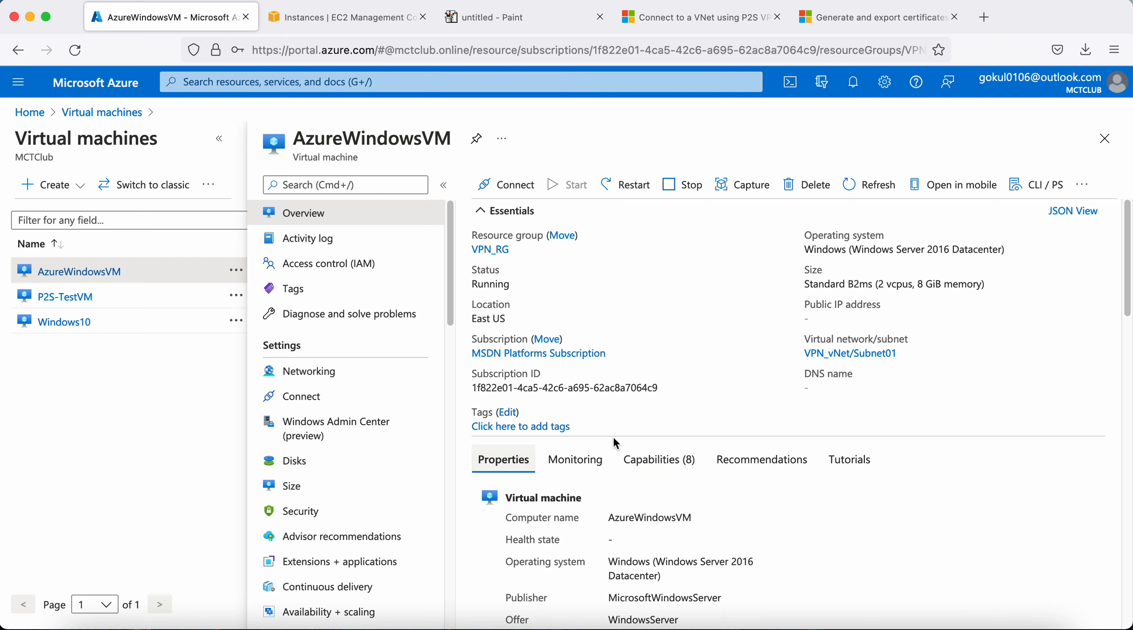
{"action": "left_click", "coordinate": [301, 373]}
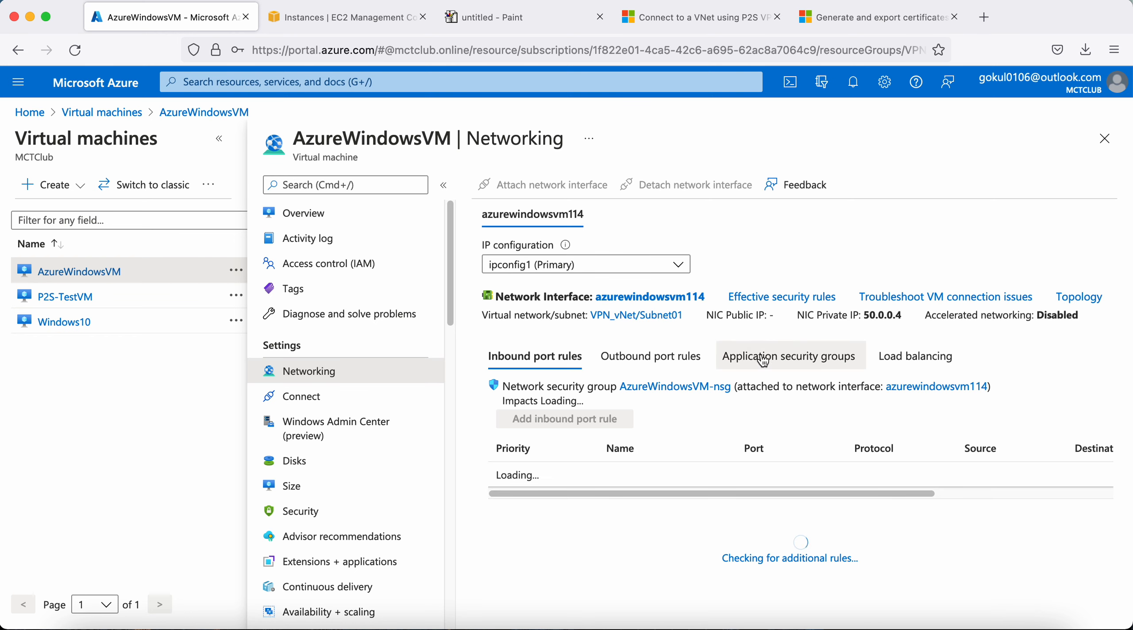
{"action": "left_click_drag", "start_coordinate": [904, 329], "coordinate": [867, 332]}
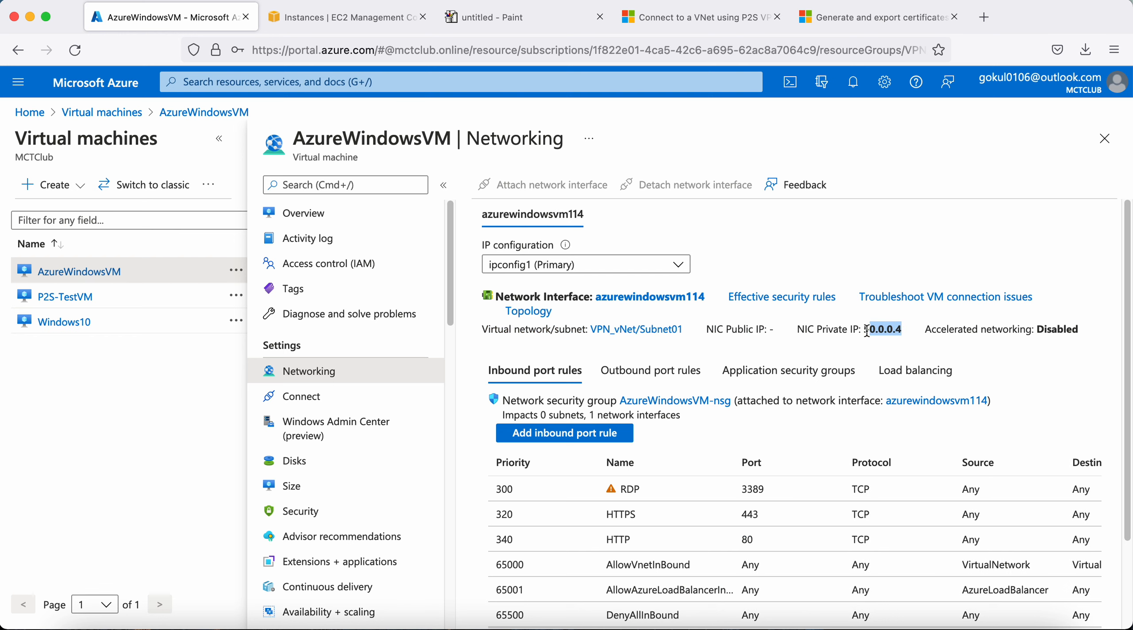
{"action": "left_click", "coordinate": [894, 624]}
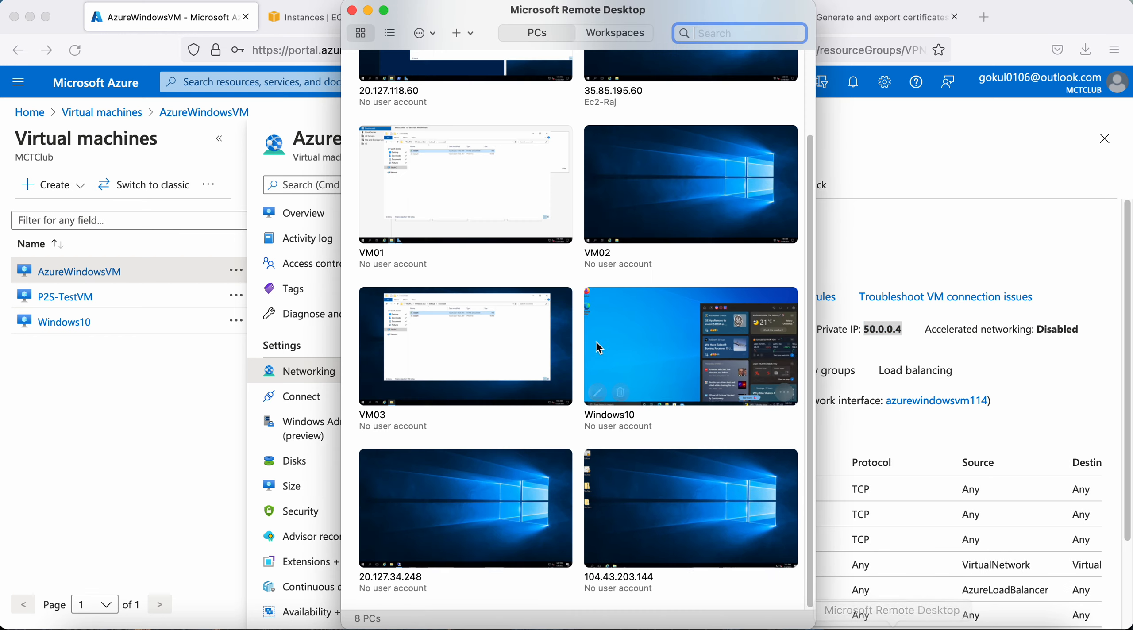
{"action": "double_click", "coordinate": [633, 484]}
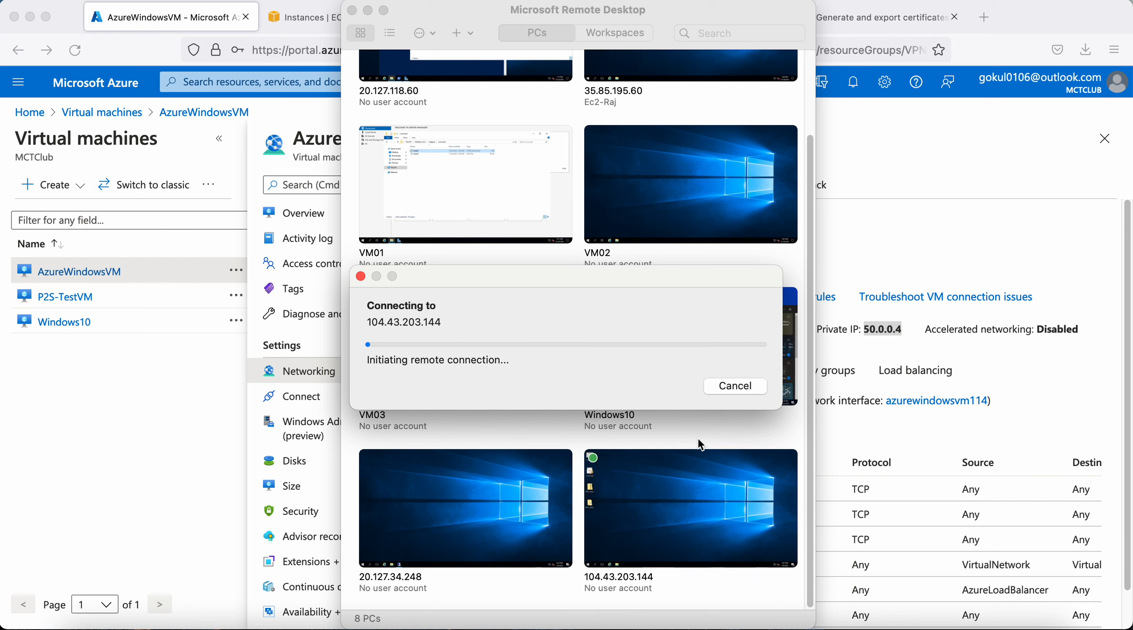
{"action": "left_click", "coordinate": [732, 387]}
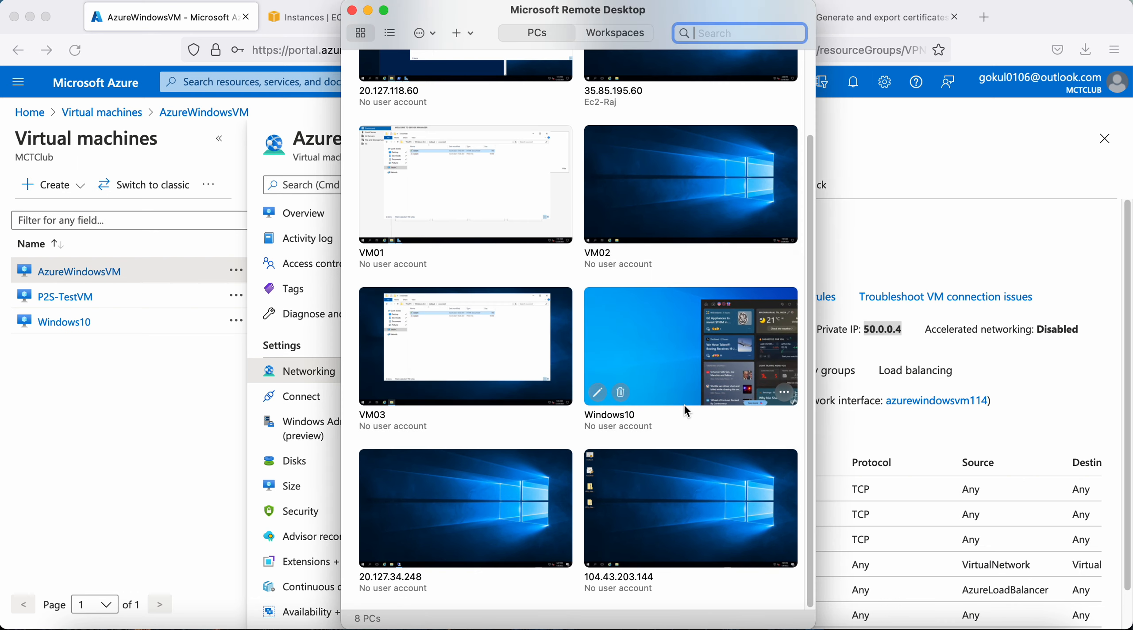
{"action": "left_click", "coordinate": [904, 248]}
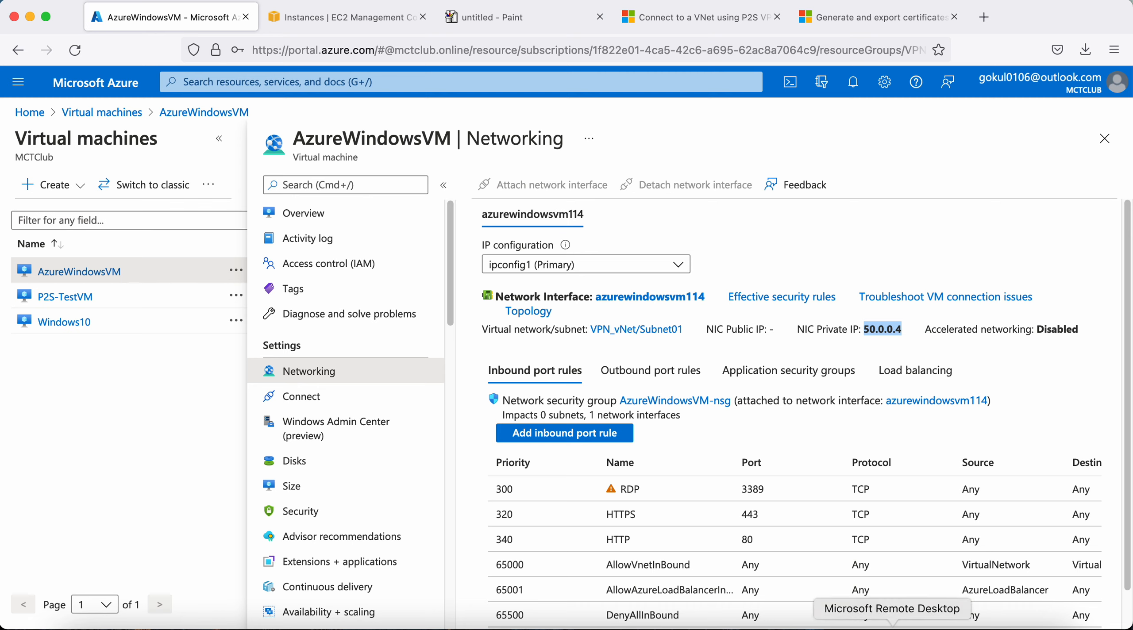
Show all Microsoft Remote Desktop windows, try to reconnect to 104.43.203.144, and return to the Azure portal
{"action": "right_click", "coordinate": [894, 624]}
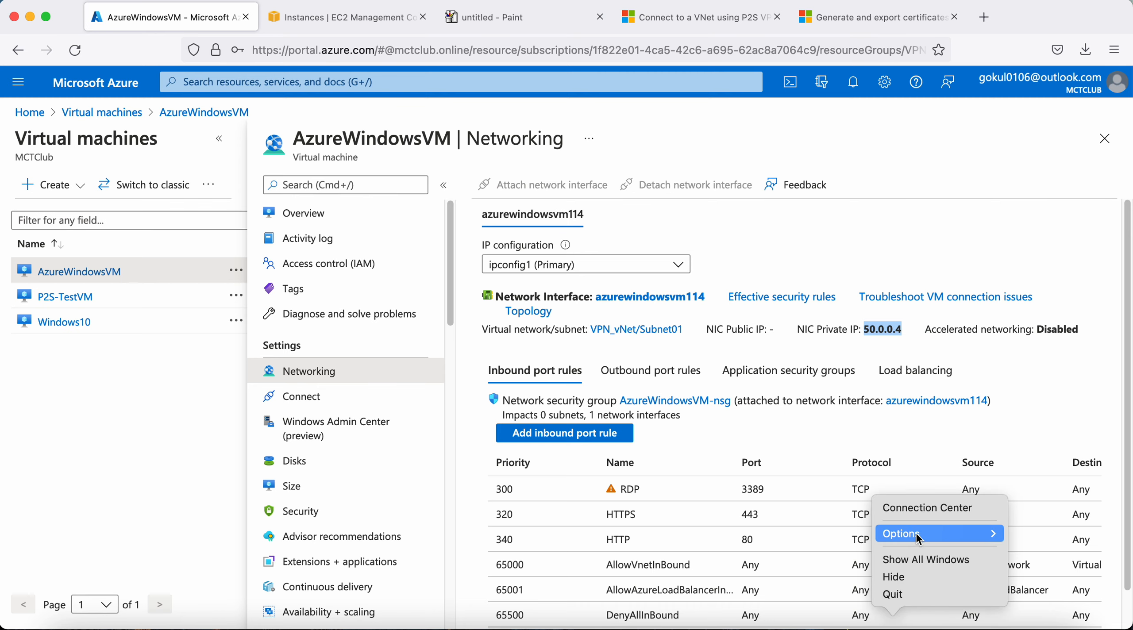
{"action": "left_click", "coordinate": [921, 560]}
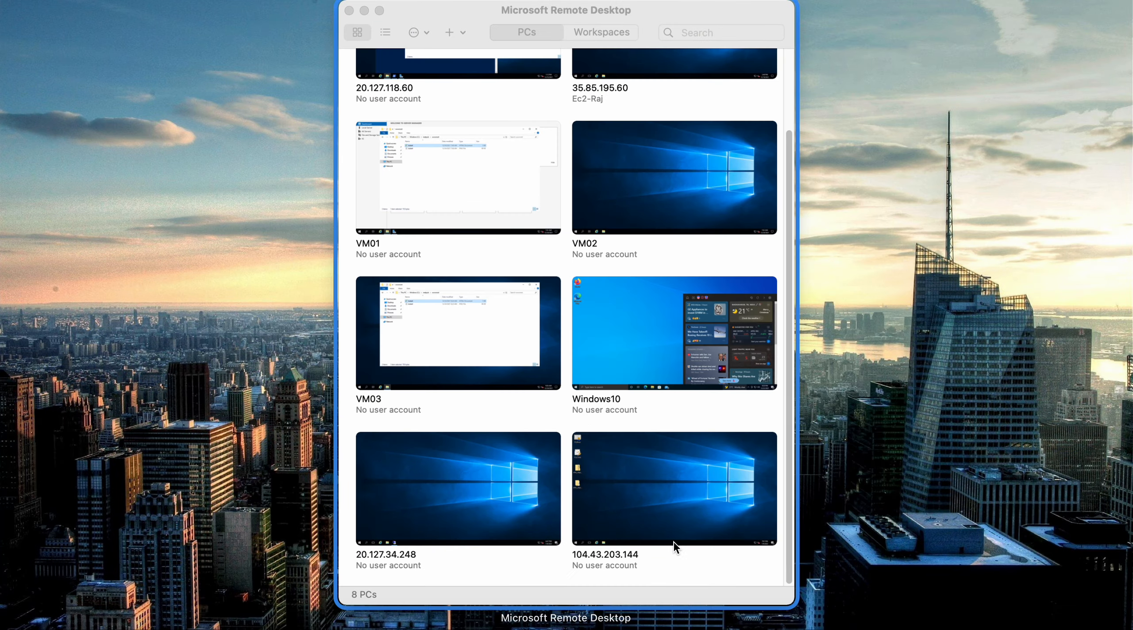
{"action": "left_click", "coordinate": [652, 498]}
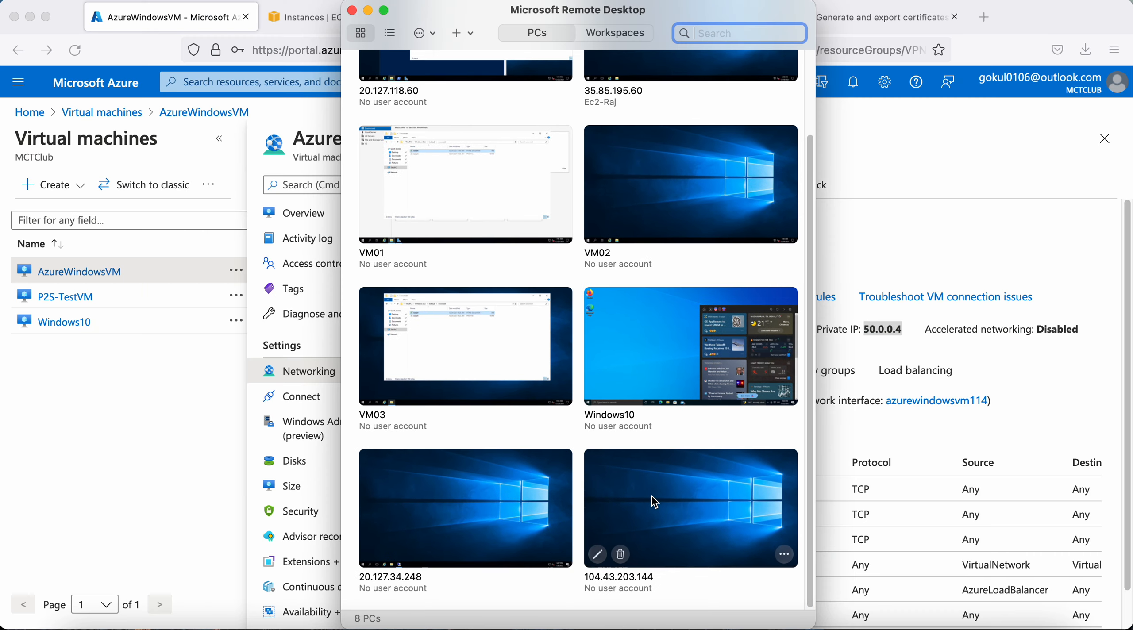
{"action": "double_click", "coordinate": [711, 508]}
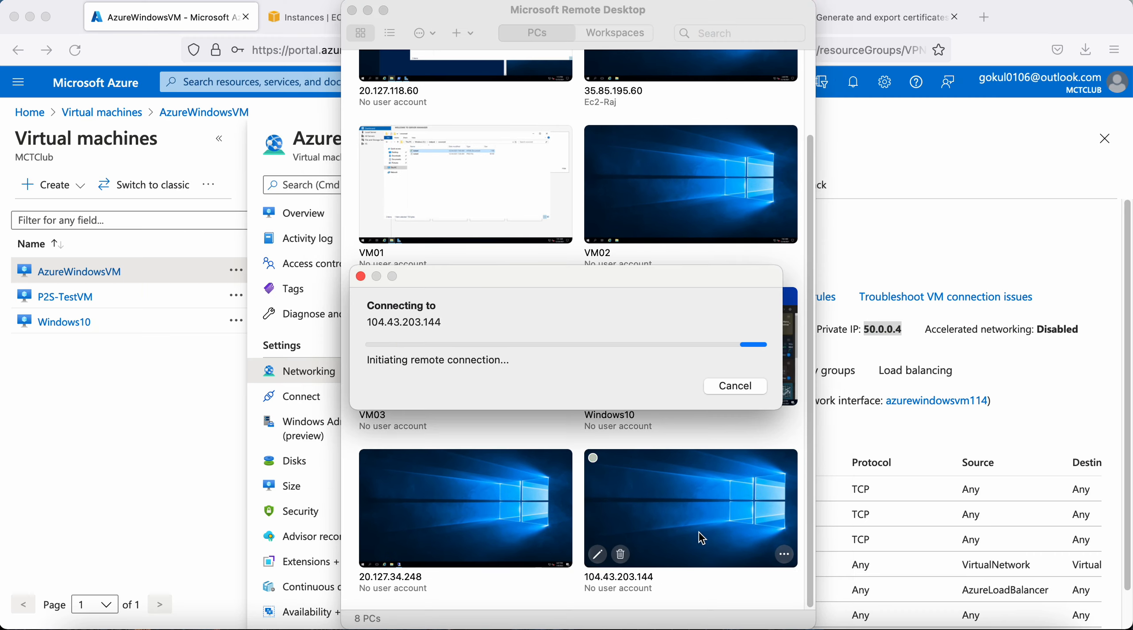
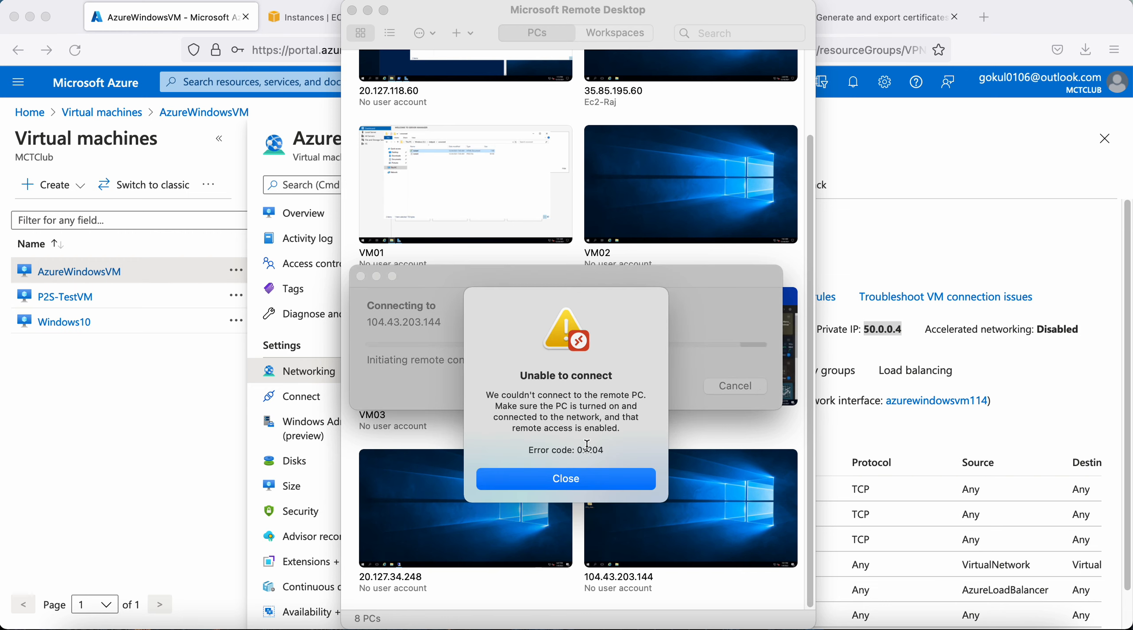
{"action": "left_click", "coordinate": [573, 482]}
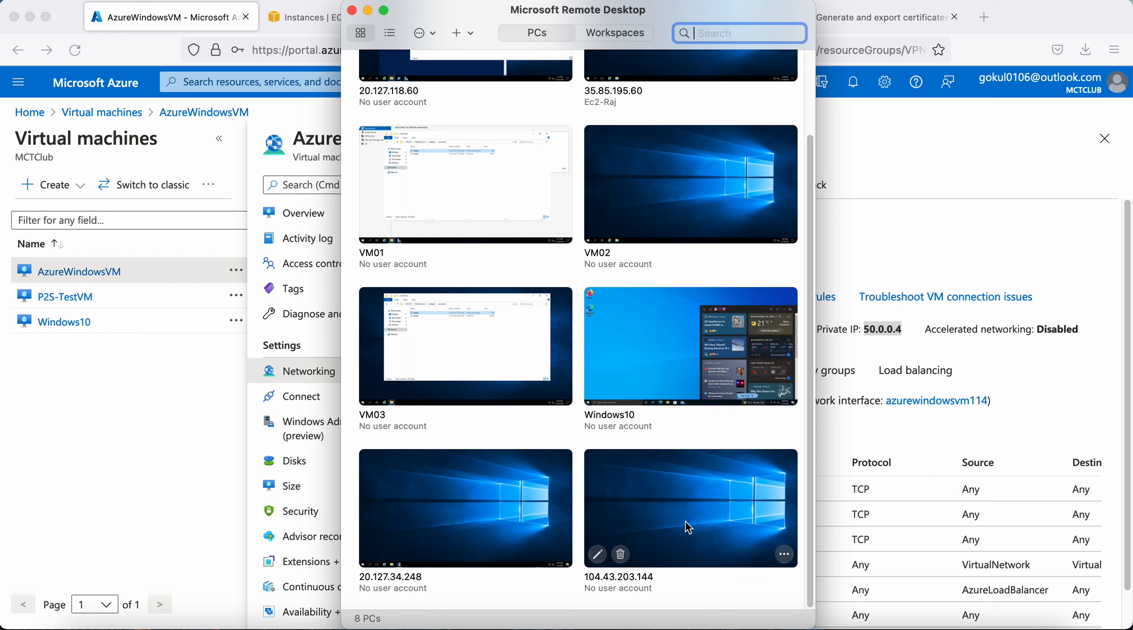
{"action": "left_click", "coordinate": [936, 221]}
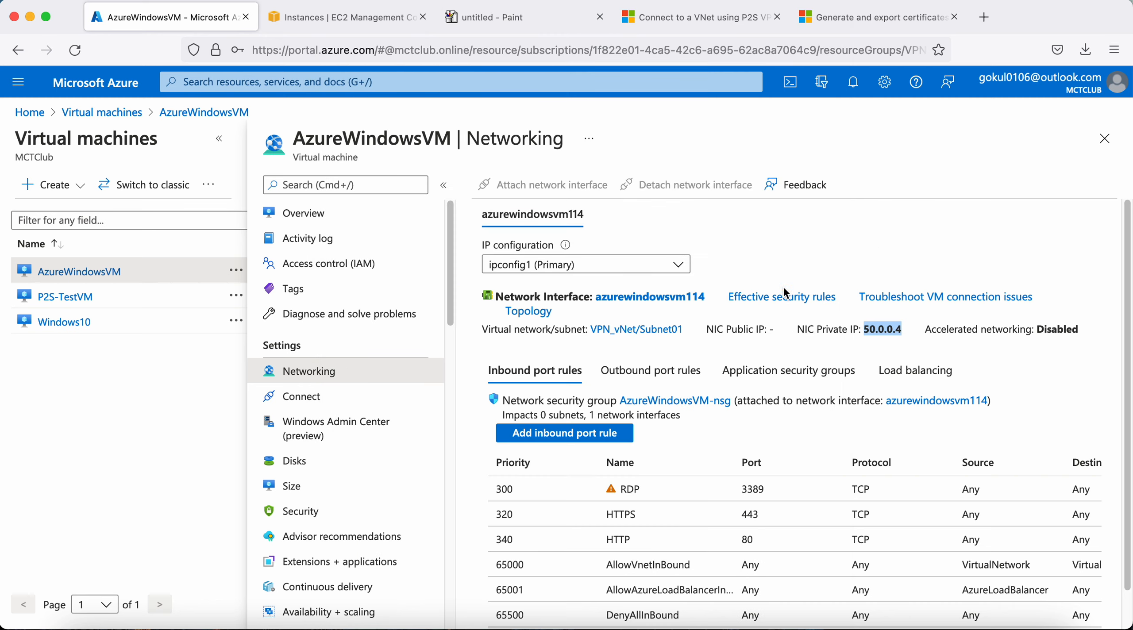
Open P2S-TestVM from the virtual machines list, and check its status in the overview and its auto-shutdown settings
{"action": "left_click", "coordinate": [82, 296]}
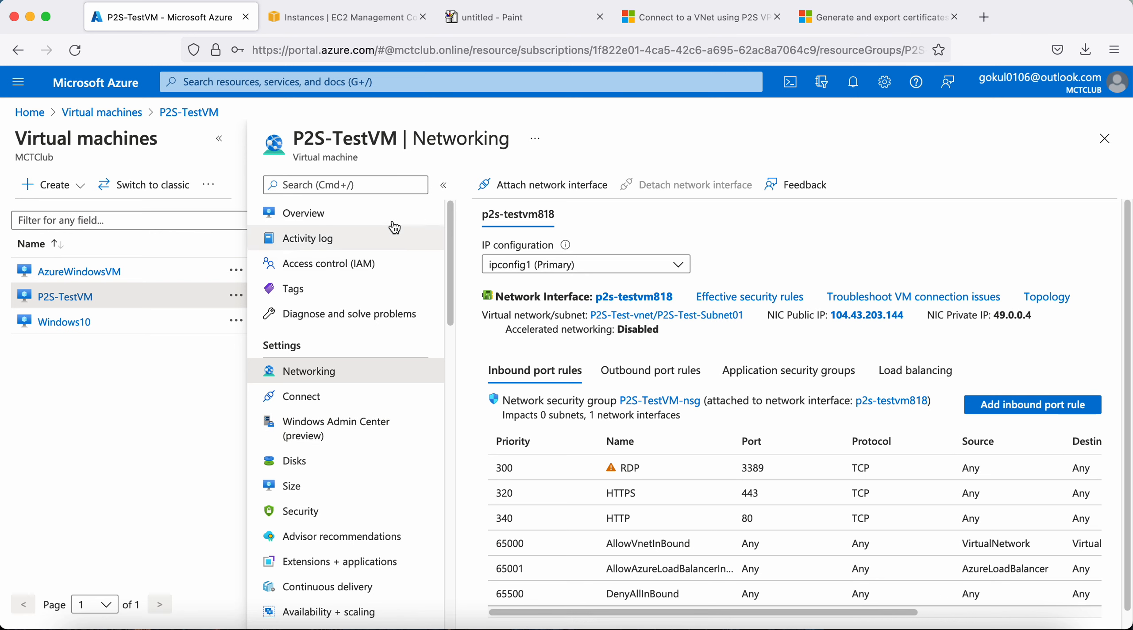
{"action": "left_click", "coordinate": [346, 216]}
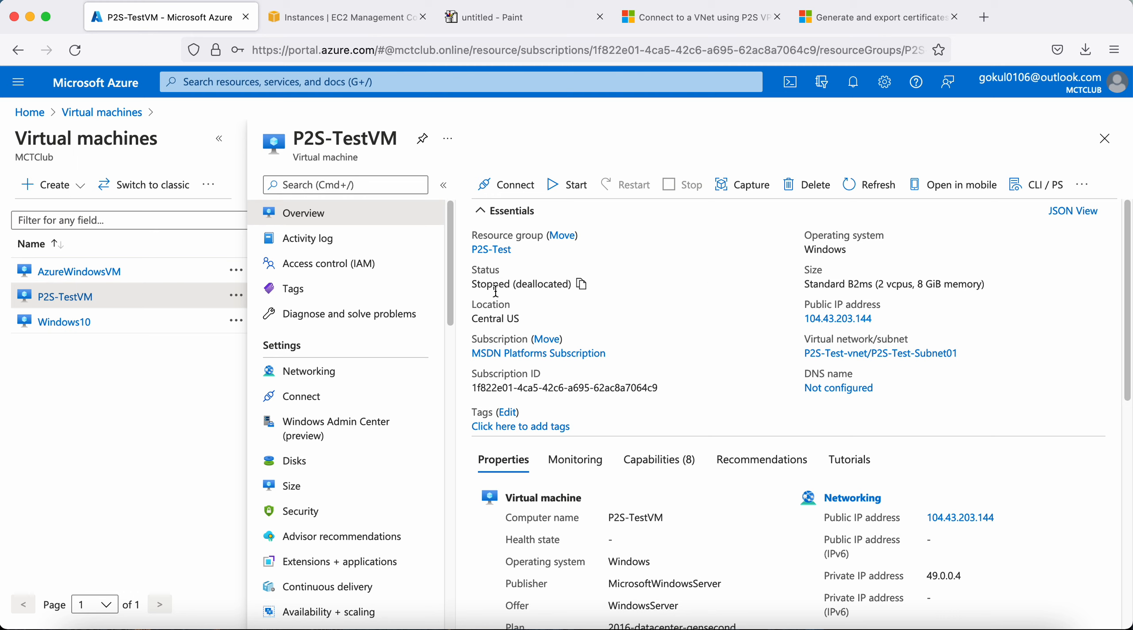
{"action": "scroll", "coordinate": [345, 381], "scroll_direction": "down", "scroll_amount": 10}
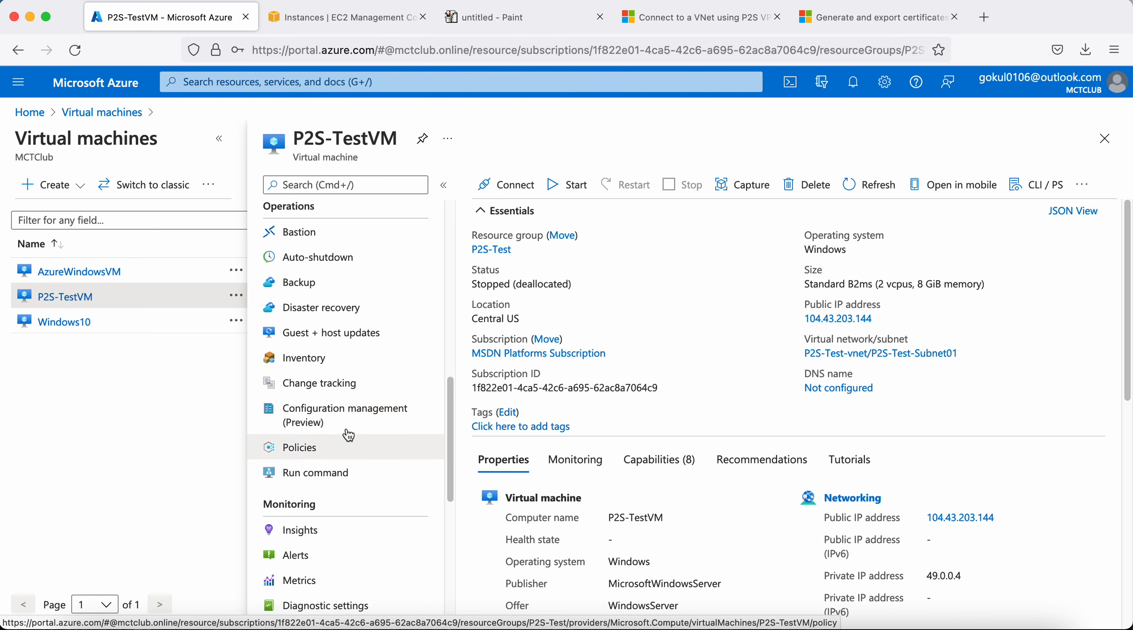
{"action": "left_click", "coordinate": [330, 259]}
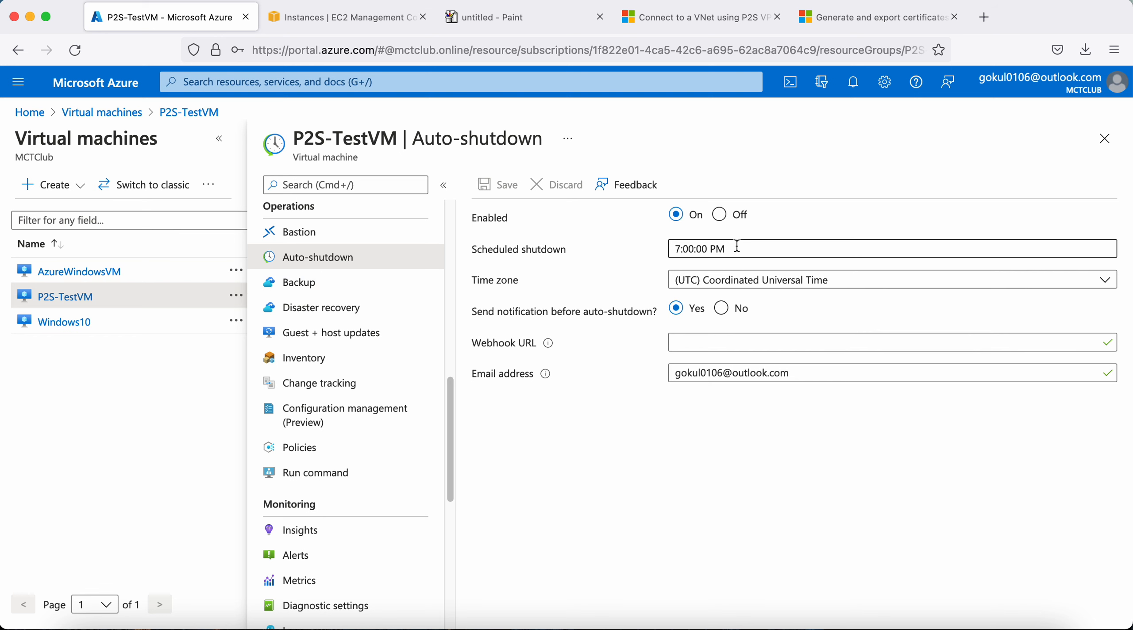
{"action": "scroll", "coordinate": [359, 255], "scroll_direction": "up", "scroll_amount": 10}
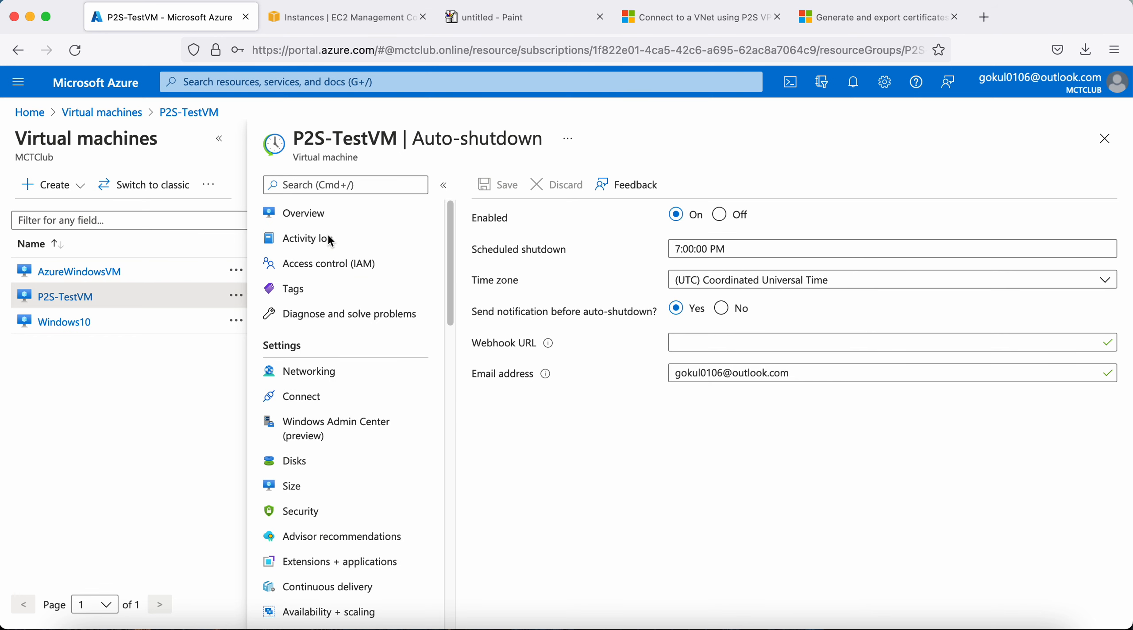
Start P2S-TestVM from its overview and copy its public IP address
{"action": "left_click", "coordinate": [310, 214]}
{"action": "left_click", "coordinate": [571, 186]}
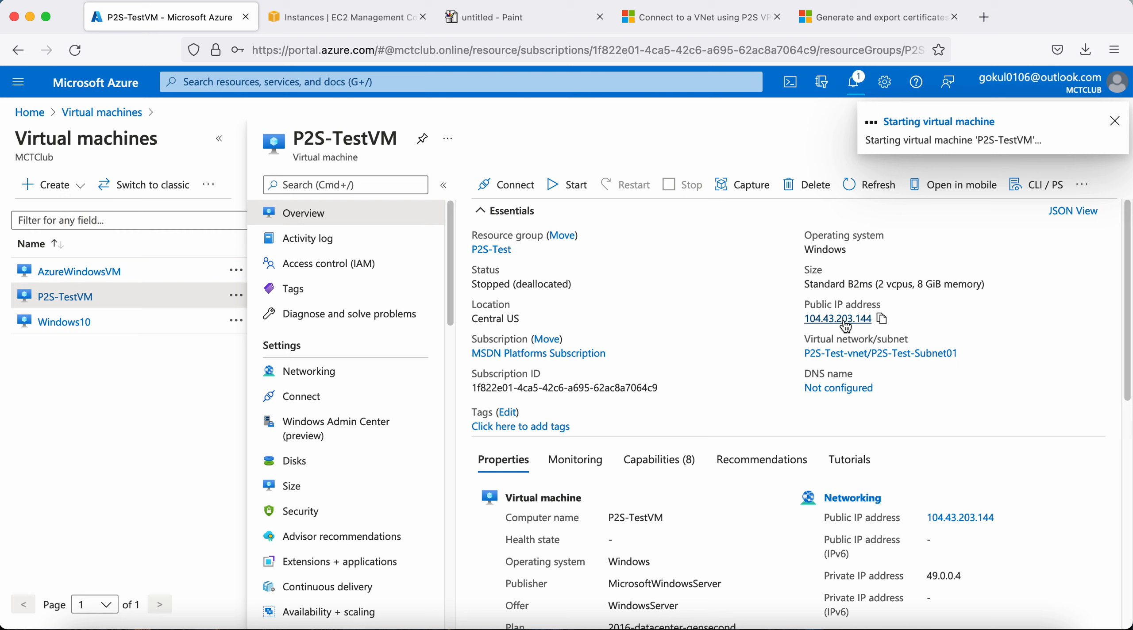
{"action": "left_click", "coordinate": [882, 319]}
{"action": "left_click_drag", "start_coordinate": [315, 132], "coordinate": [384, 132]}
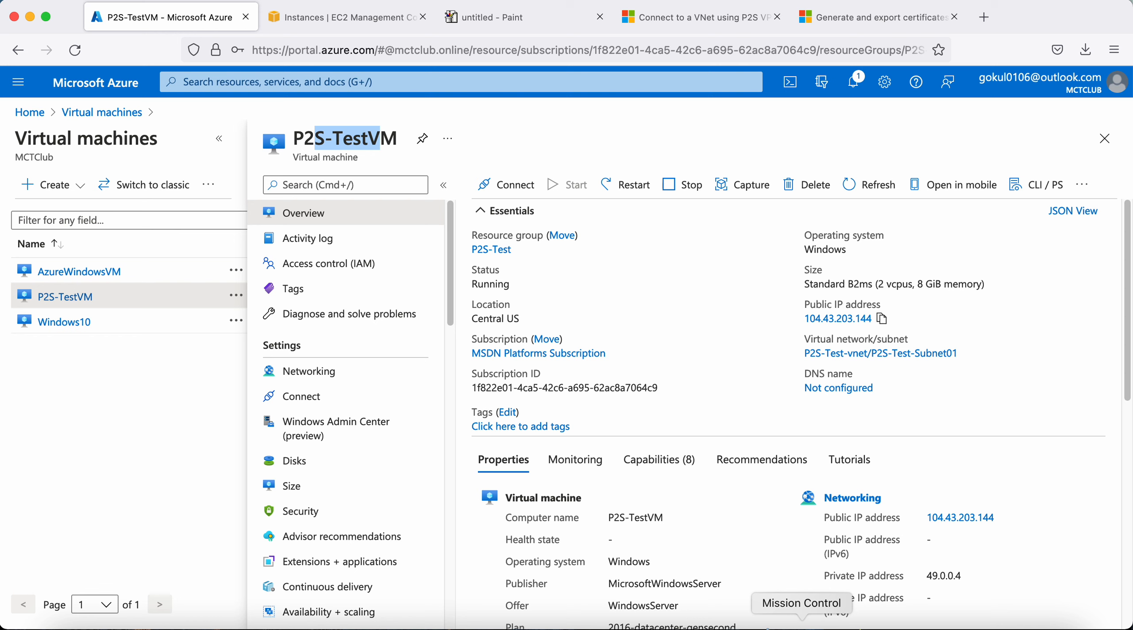
Open Microsoft Remote Desktop's Connection Center and connect to 104.43.203.144, entering the account username and password and accepting the unverified certificate
{"action": "right_click", "coordinate": [894, 624]}
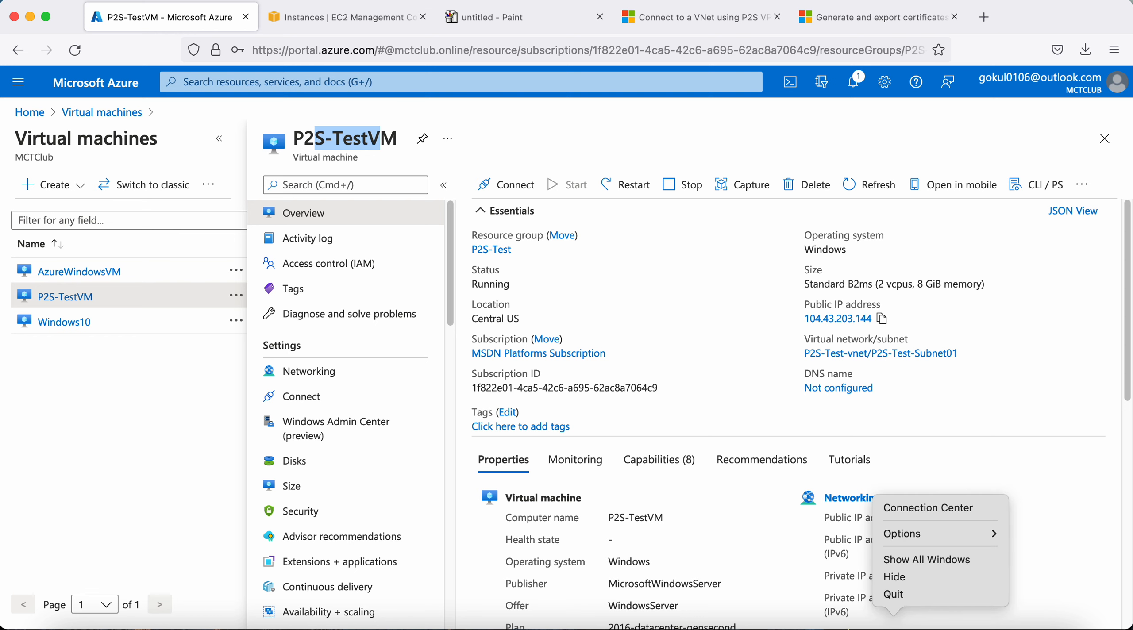
{"action": "left_click", "coordinate": [913, 512]}
{"action": "double_click", "coordinate": [687, 516]}
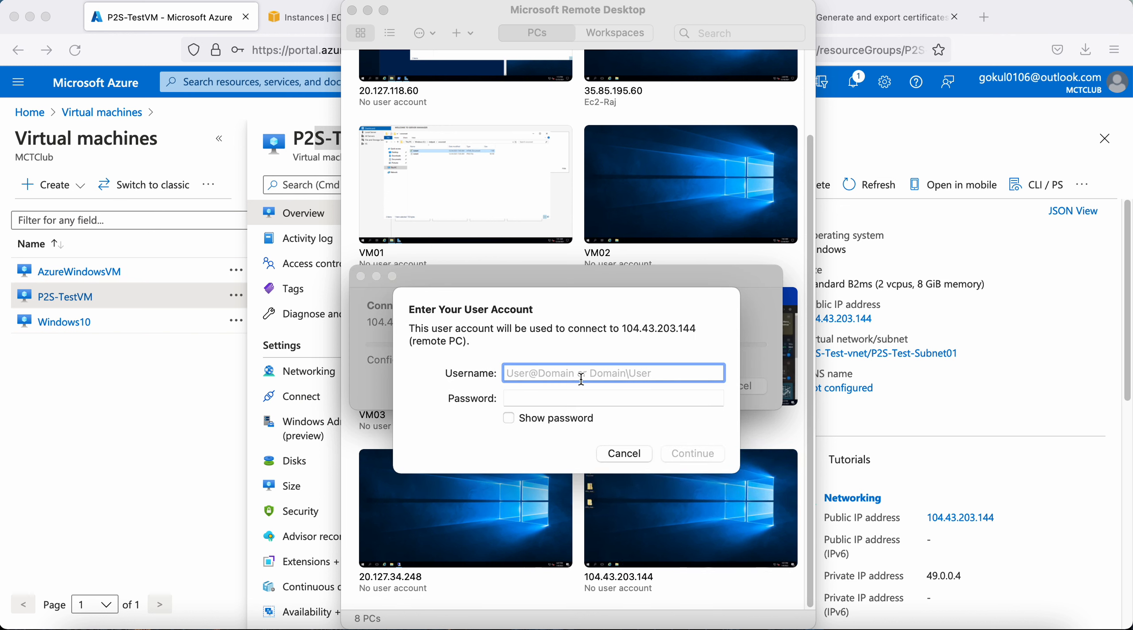
{"action": "type", "text": "gokul"}
{"action": "key", "text": "Tab"}
{"action": "type", "text": "••••••••••••"}
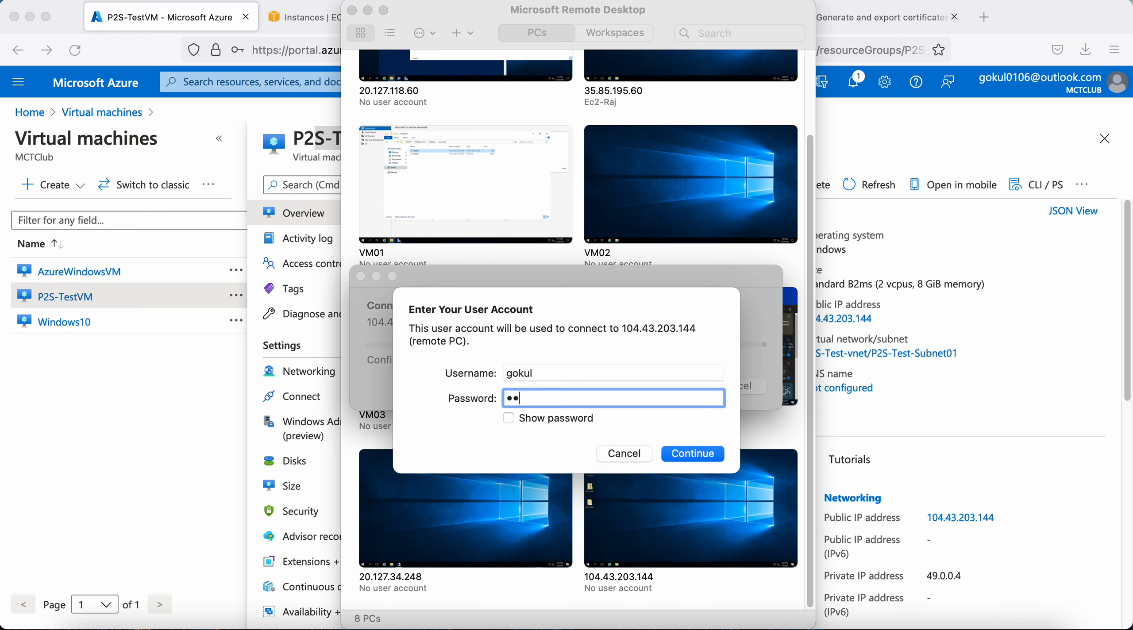
{"action": "key", "text": "Return"}
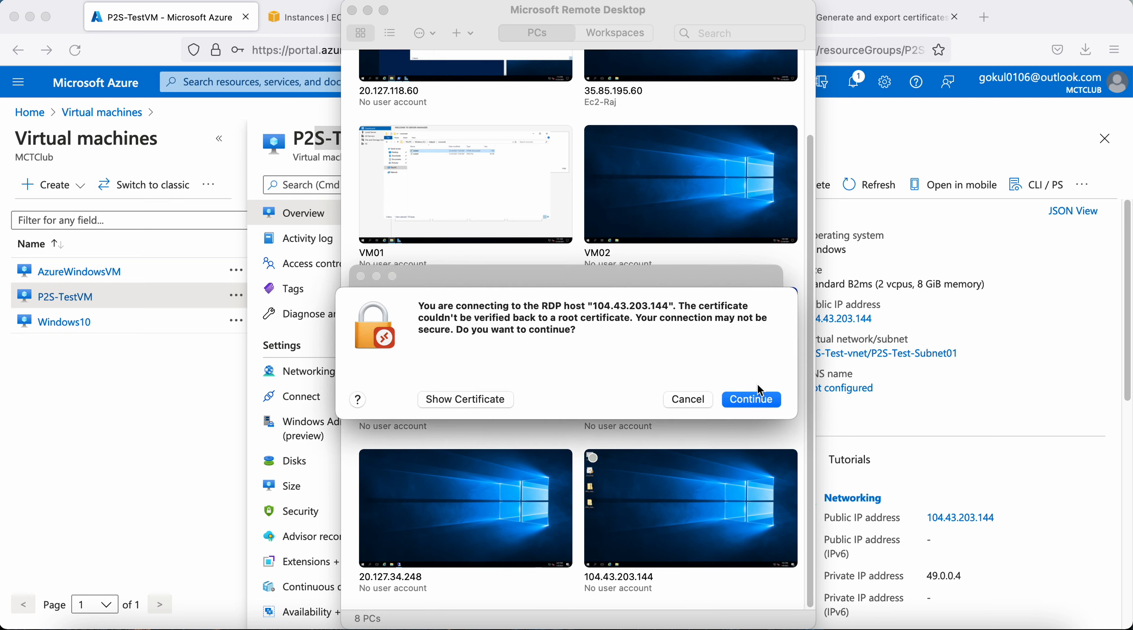
{"action": "left_click", "coordinate": [758, 400]}
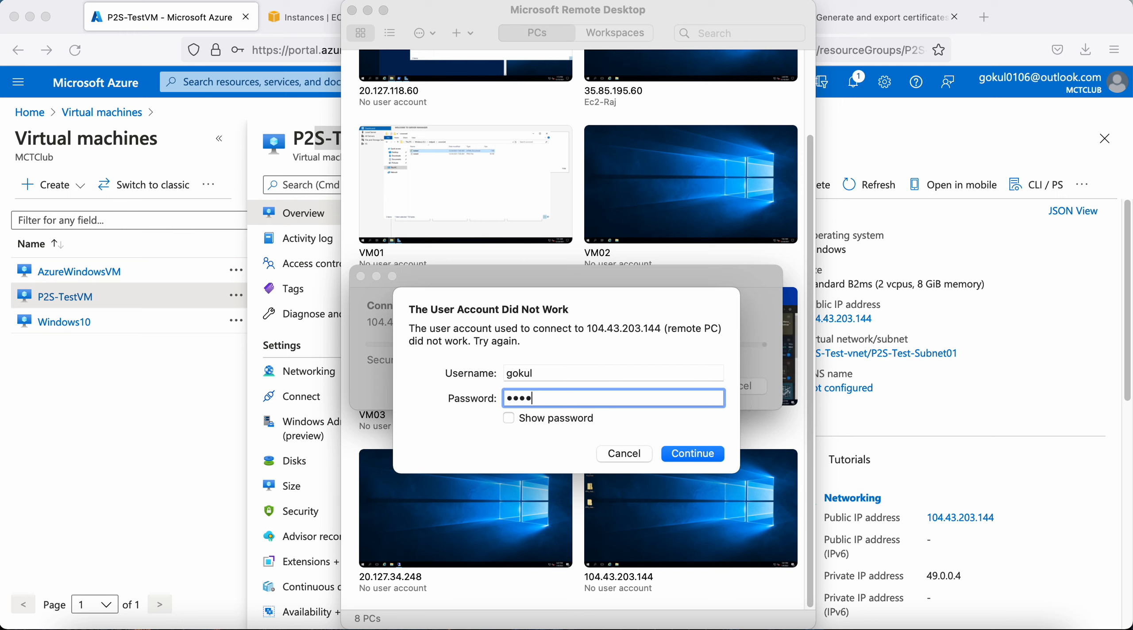
{"action": "type", "text": "••••••••••"}
{"action": "left_click", "coordinate": [708, 456]}
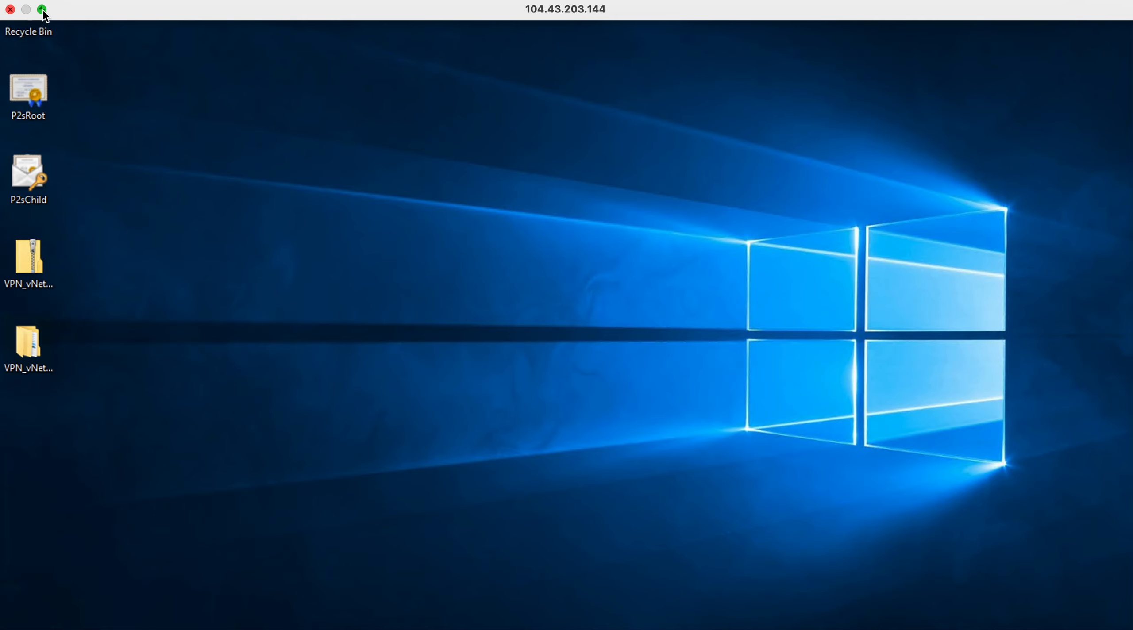
Take the 104.43.203.144 session out of full screen, reposition and enlarge its window, and scale the remote desktop to fit
{"action": "left_click", "coordinate": [42, 10]}
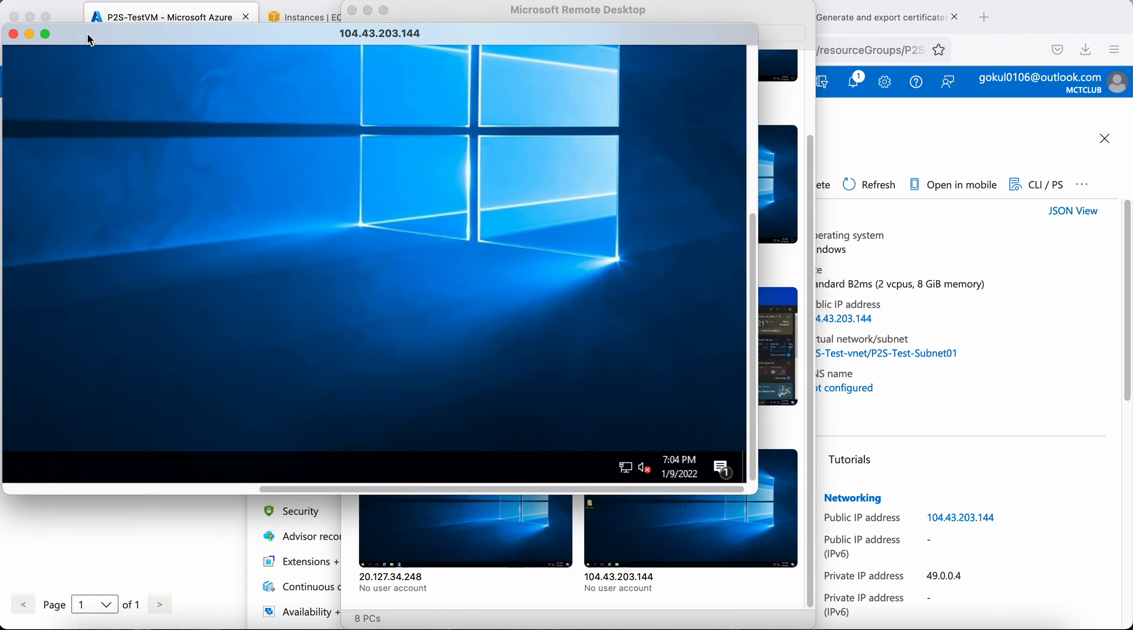
{"action": "left_click_drag", "start_coordinate": [90, 40], "coordinate": [87, 17]}
{"action": "left_click_drag", "start_coordinate": [756, 468], "coordinate": [1127, 628]}
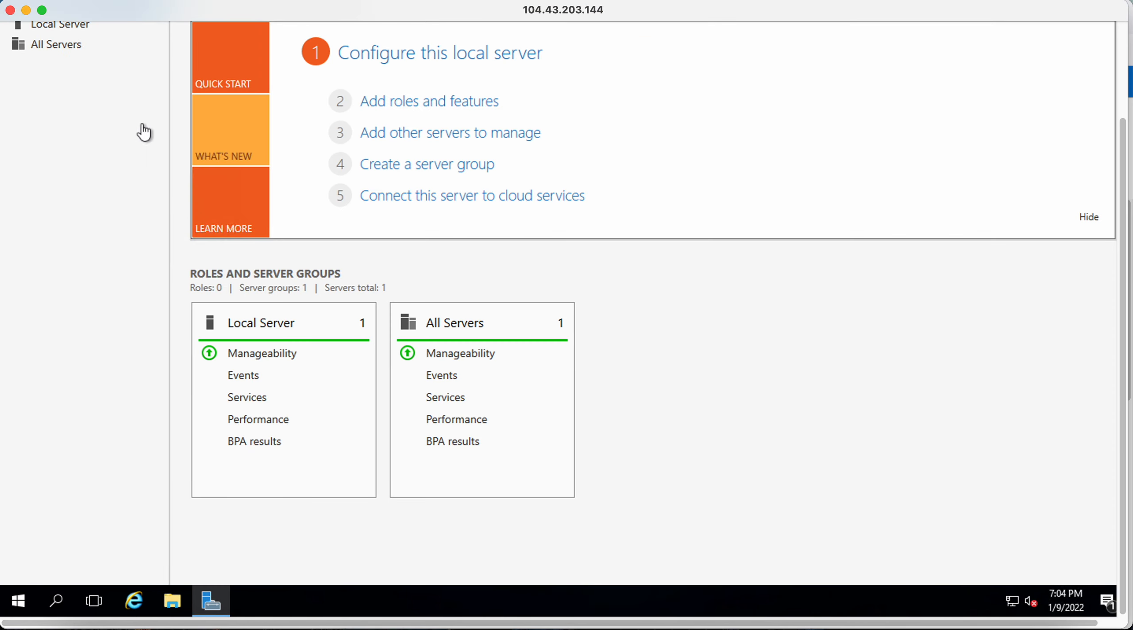
{"action": "left_click", "coordinate": [274, 5]}
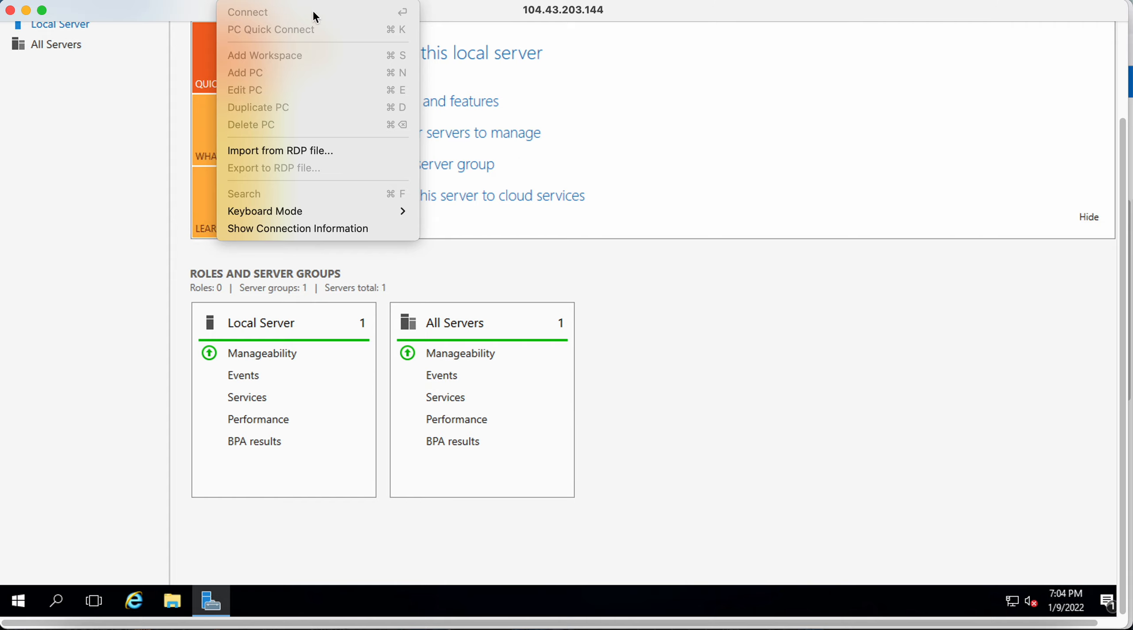
{"action": "mouse_move", "coordinate": [315, 5]}
{"action": "left_click", "coordinate": [348, 123]}
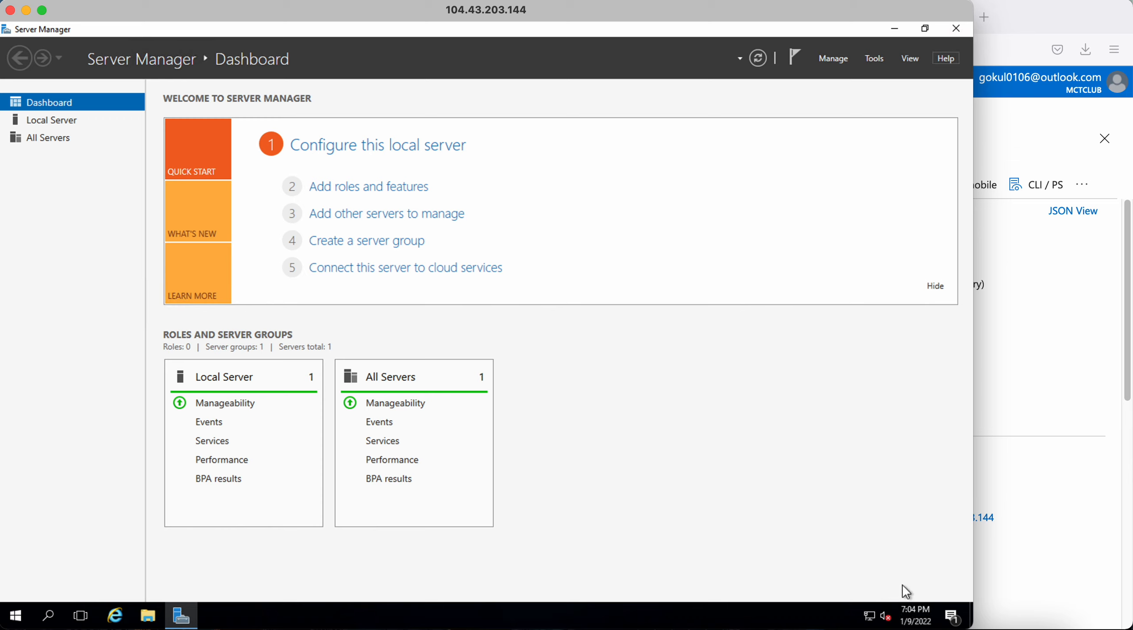
Open the VPN settings in the remote session and connect VPN_vNet, allowing the elevated routing table update
{"action": "left_click", "coordinate": [874, 622]}
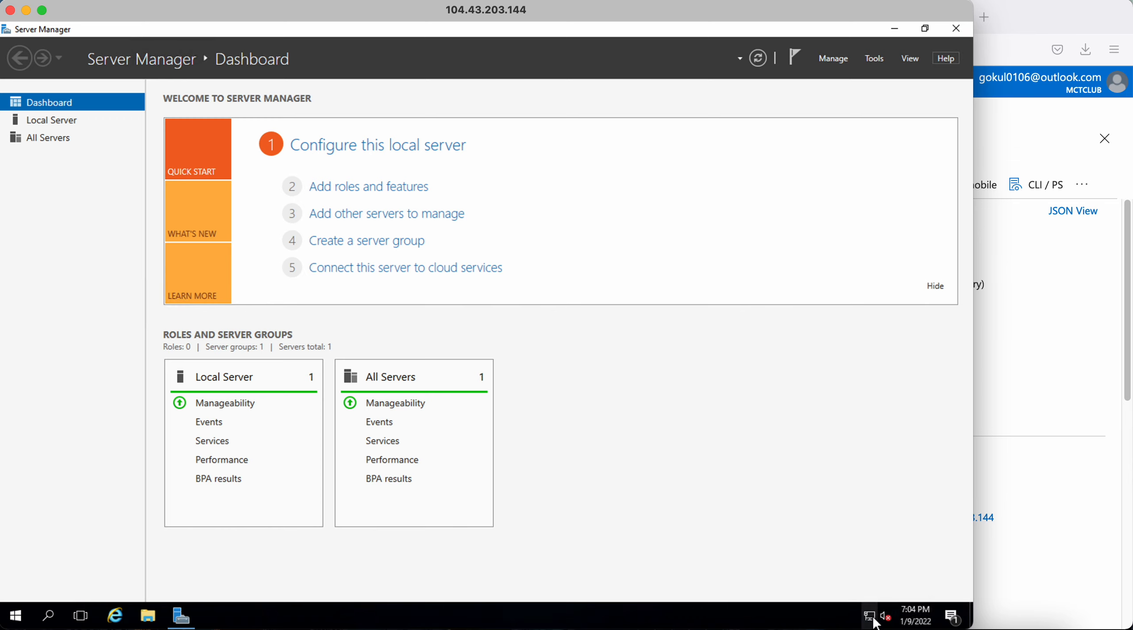
{"action": "left_click", "coordinate": [805, 551]}
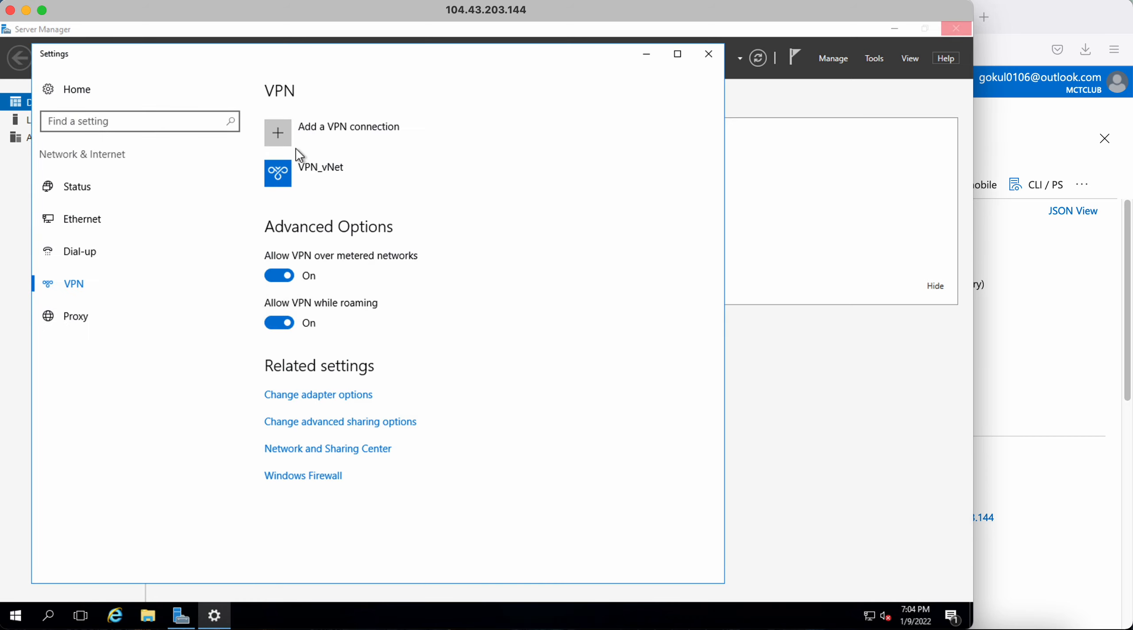
{"action": "left_click", "coordinate": [298, 176]}
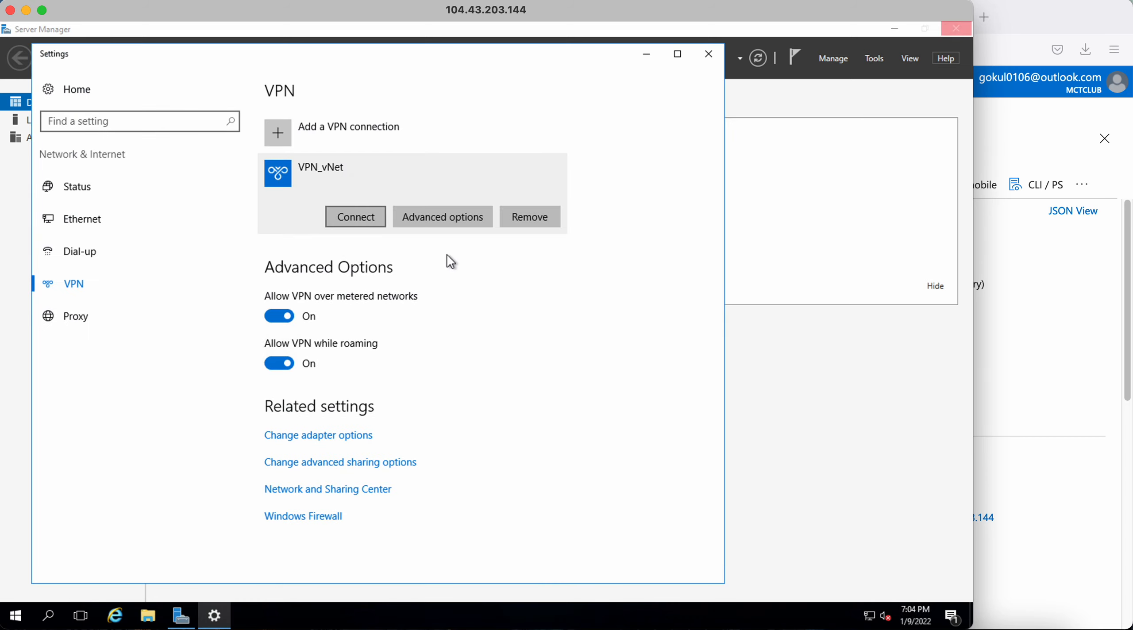
{"action": "left_click", "coordinate": [456, 415]}
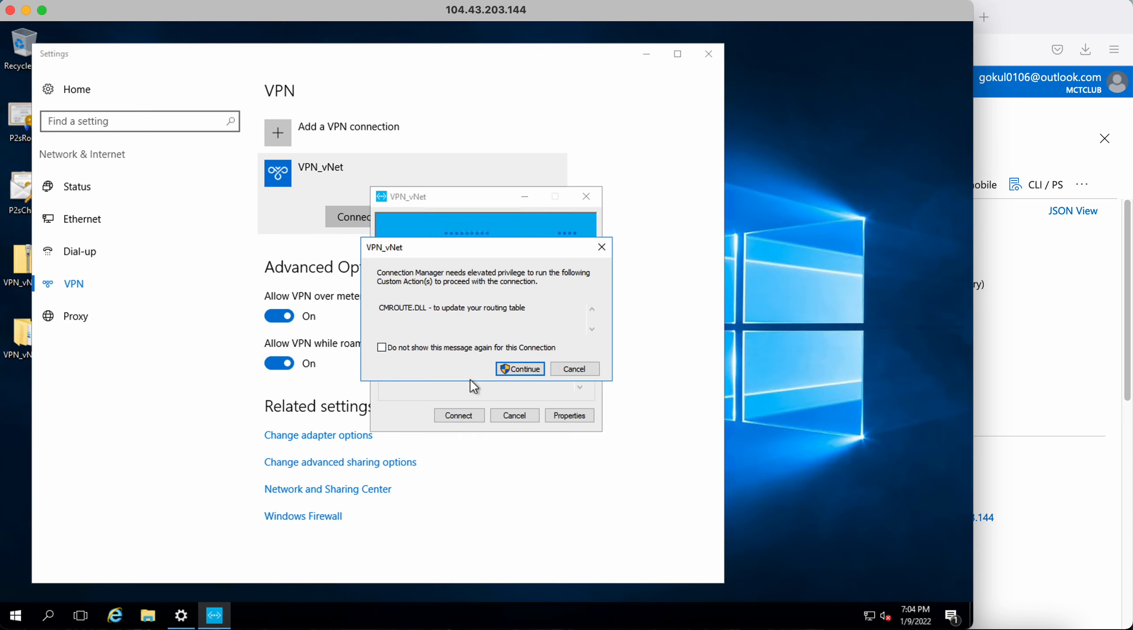
{"action": "left_click", "coordinate": [509, 369]}
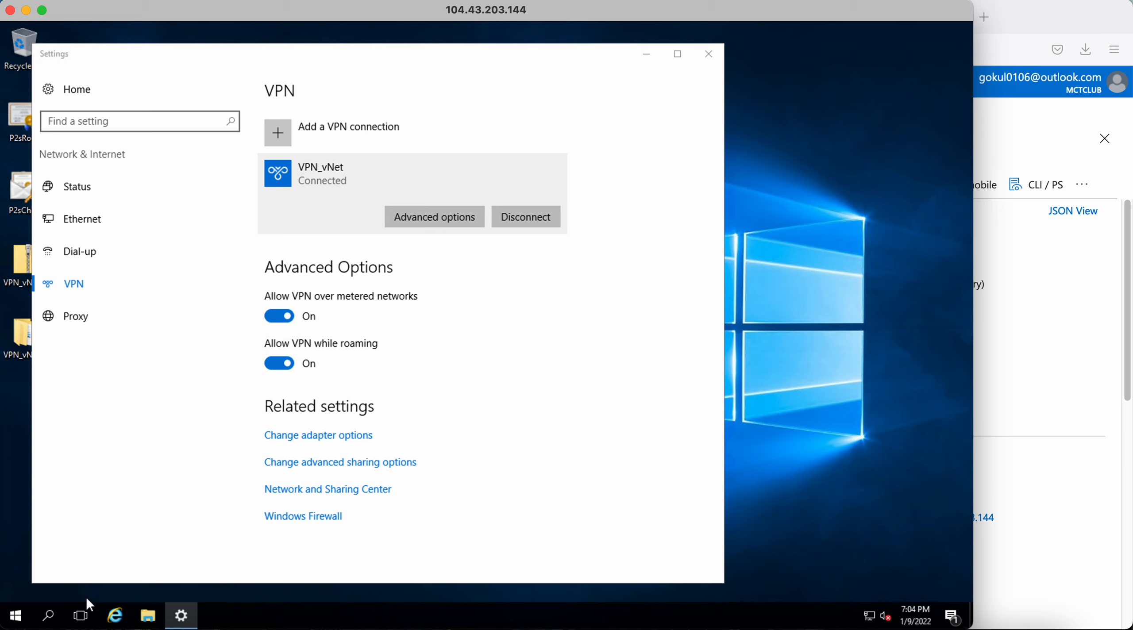
Launch Remote Desktop Connection inside the remote session and start a connection to computer 50.0.0.4
{"action": "left_click", "coordinate": [18, 616]}
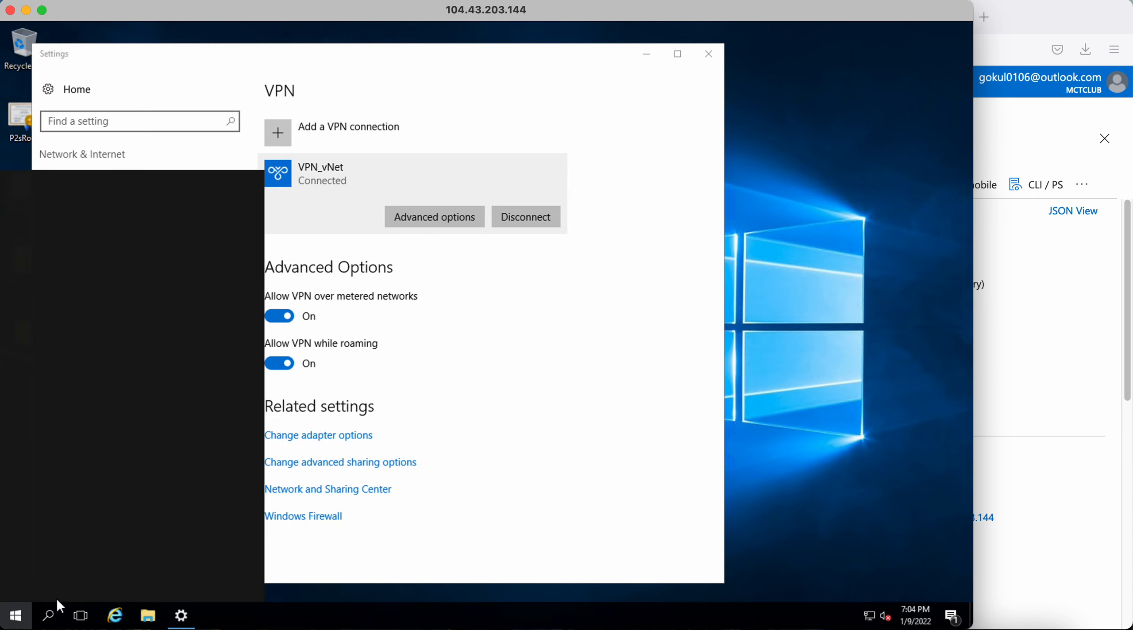
{"action": "type", "text": "rdp"}
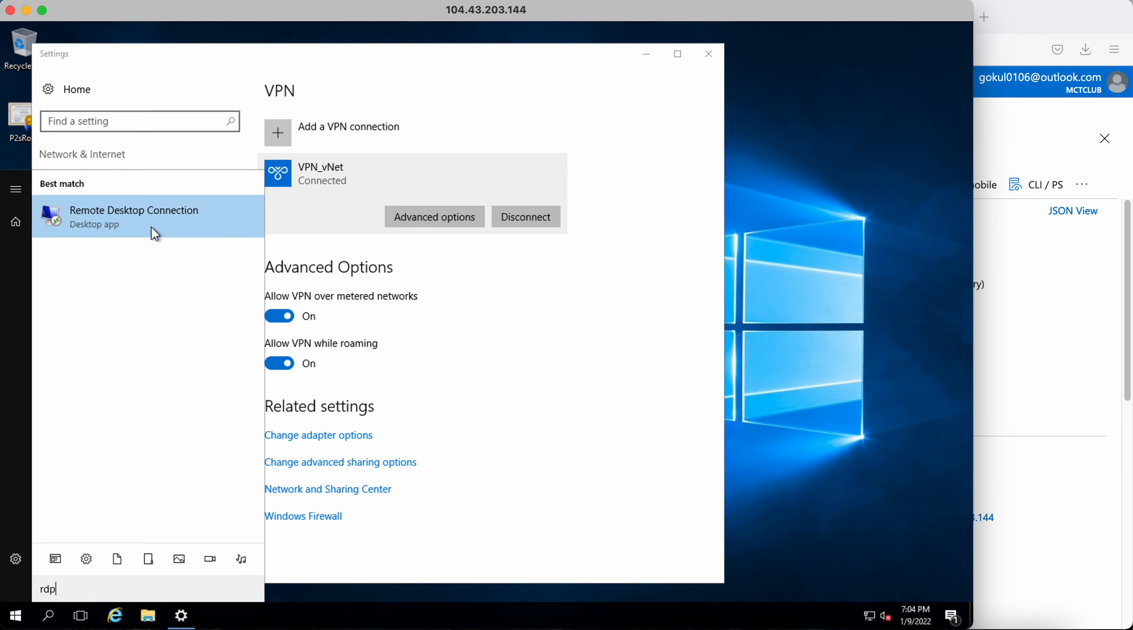
{"action": "left_click", "coordinate": [125, 214]}
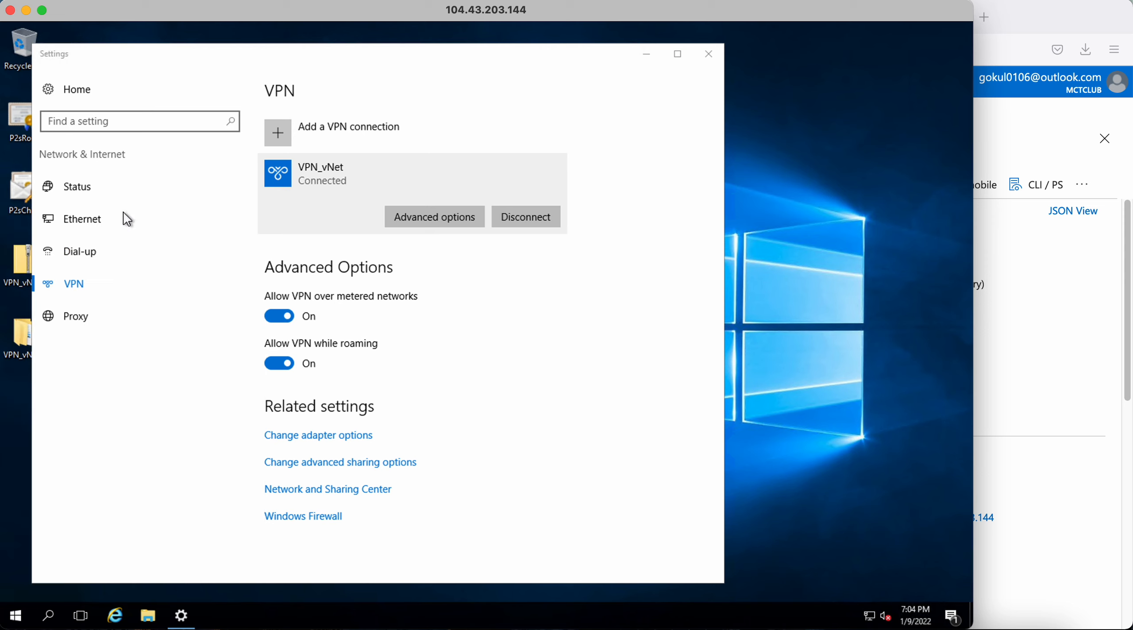
{"action": "type", "text": "50"}
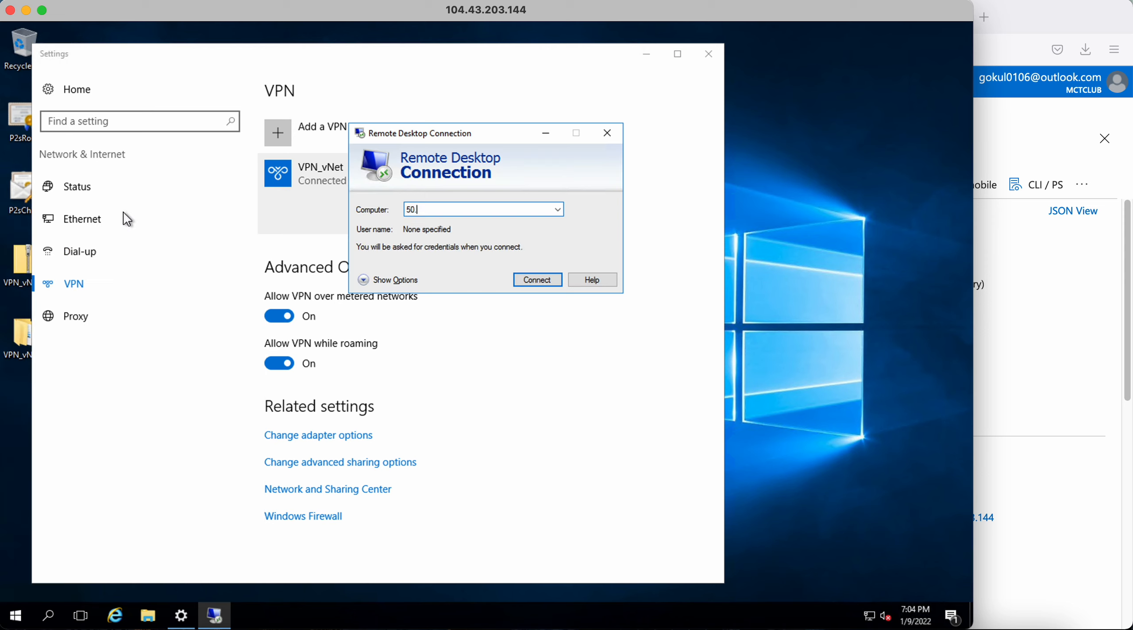
{"action": "type", "text": ".0.0.4"}
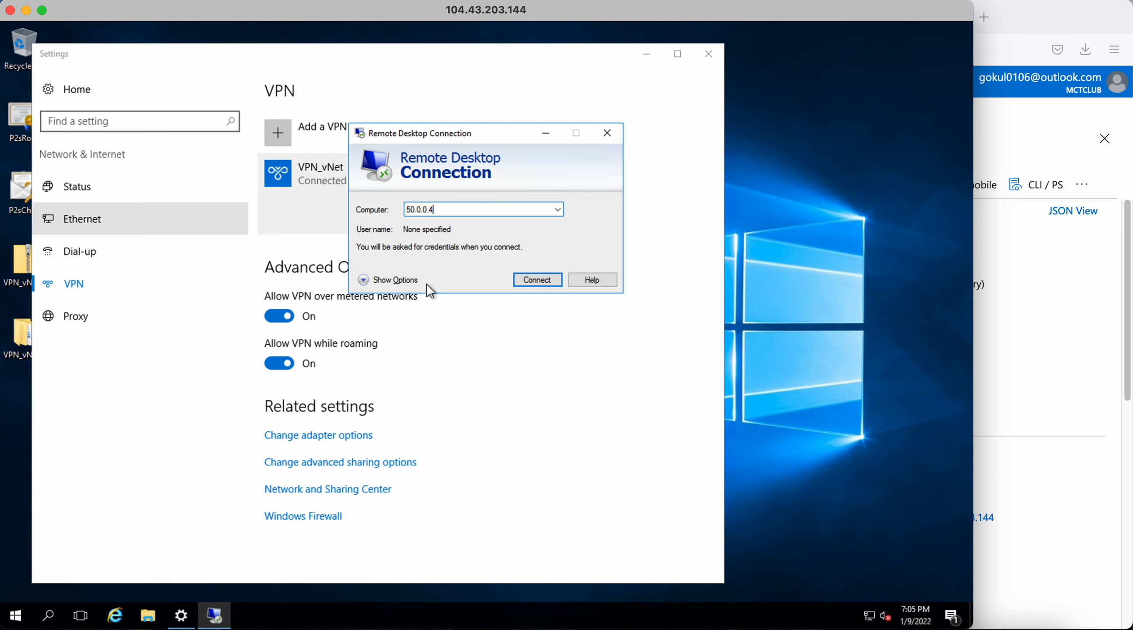
{"action": "left_click", "coordinate": [525, 280]}
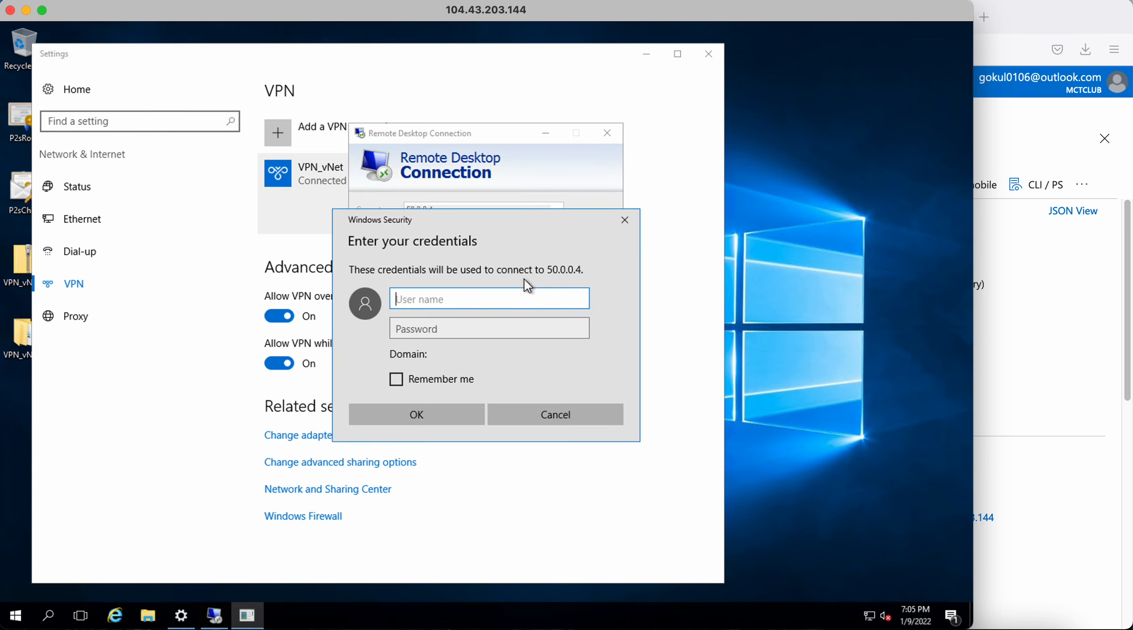
Sign in to 50.0.0.4 with the account username and password, minimize the VPN settings, and accept the untrusted certificate
{"action": "type", "text": "gokul"}
{"action": "key", "text": "Tab"}
{"action": "type", "text": "****"}
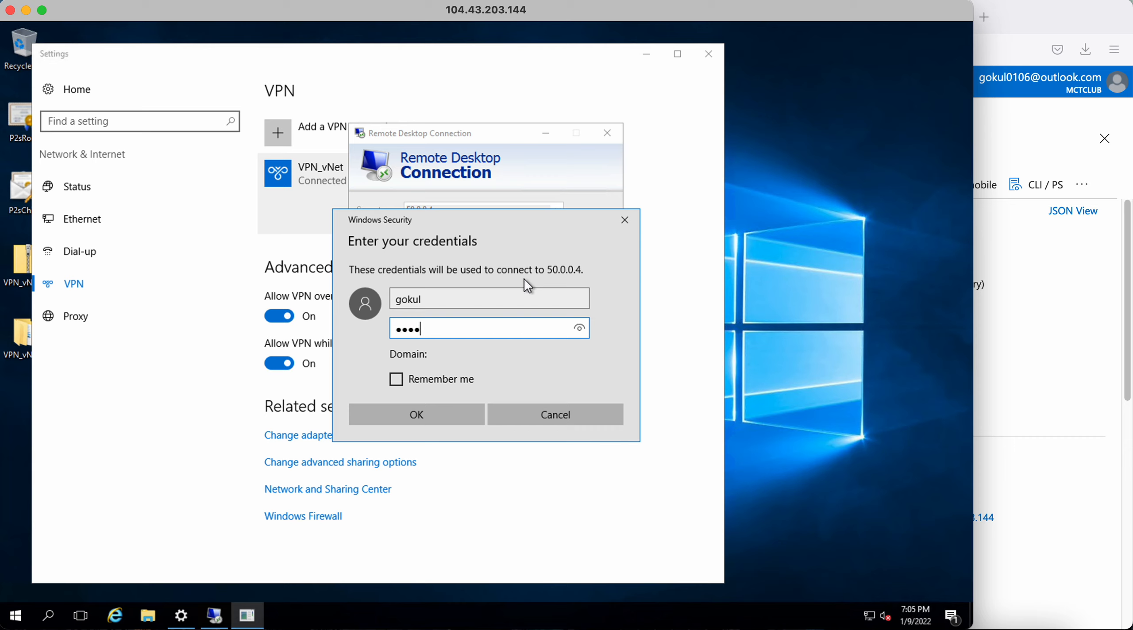
{"action": "type", "text": "*********"}
{"action": "key", "text": "Return"}
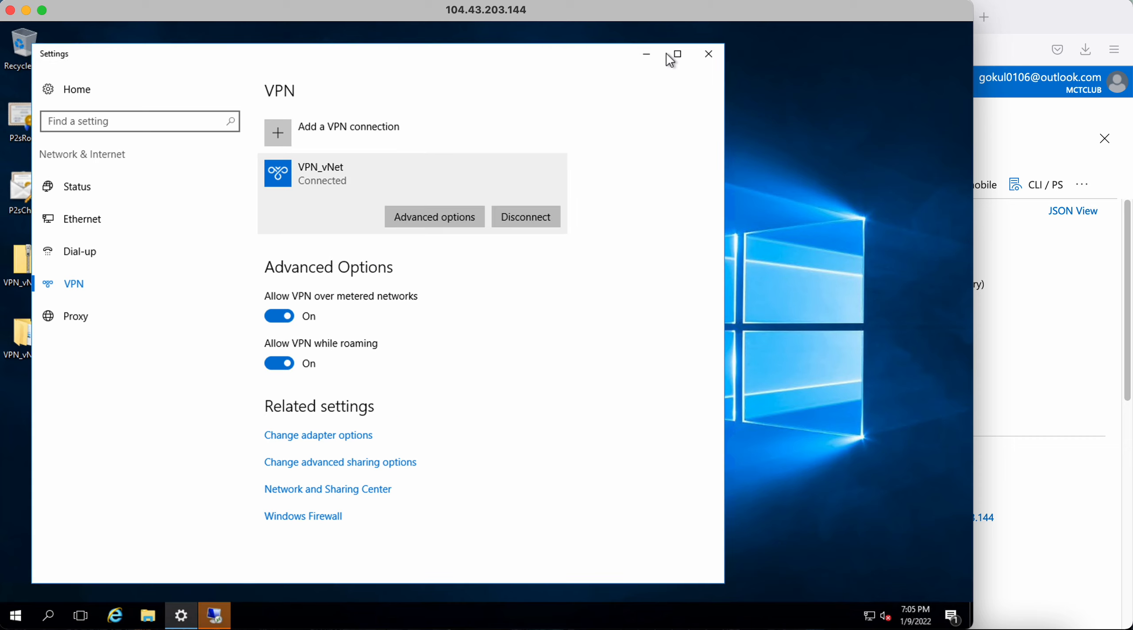
{"action": "left_click", "coordinate": [652, 55]}
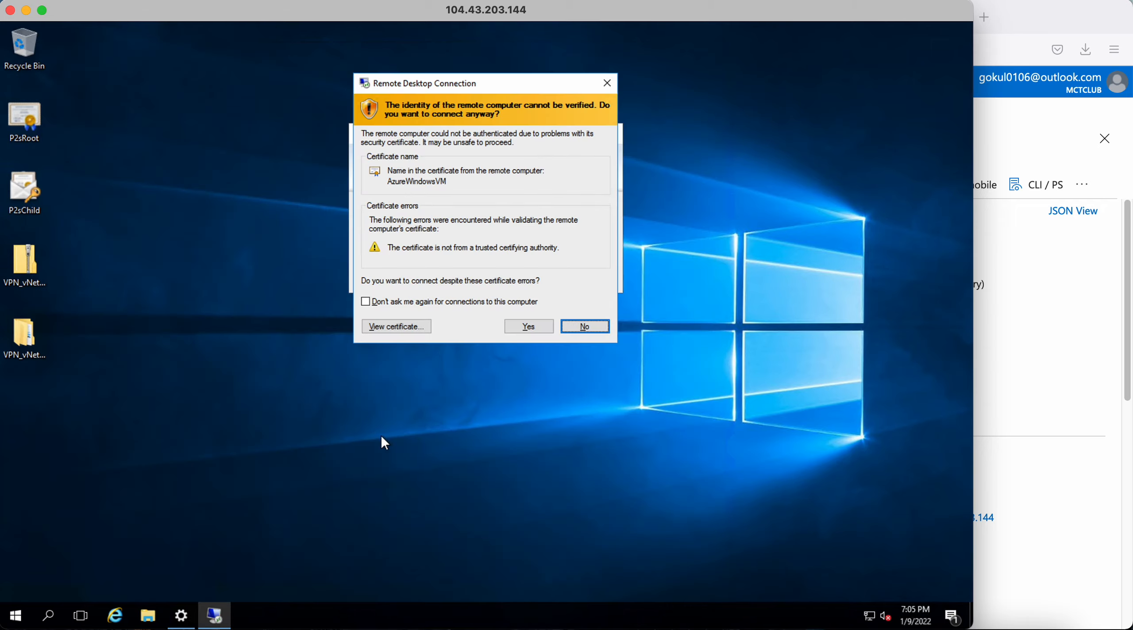
{"action": "left_click", "coordinate": [523, 329]}
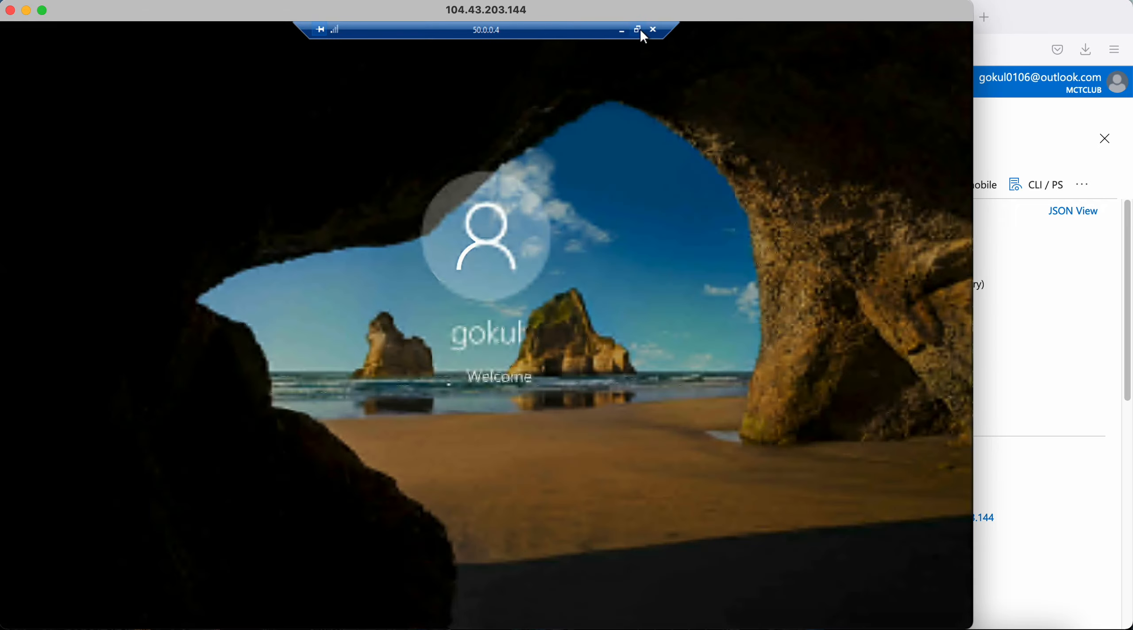
Restore the 50.0.0.4 session to a repositioned window with smart sizing, and return to the Azure portal in the browser
{"action": "left_click", "coordinate": [638, 29]}
{"action": "left_click_drag", "start_coordinate": [313, 33], "coordinate": [502, 77]}
{"action": "left_click", "coordinate": [205, 78]}
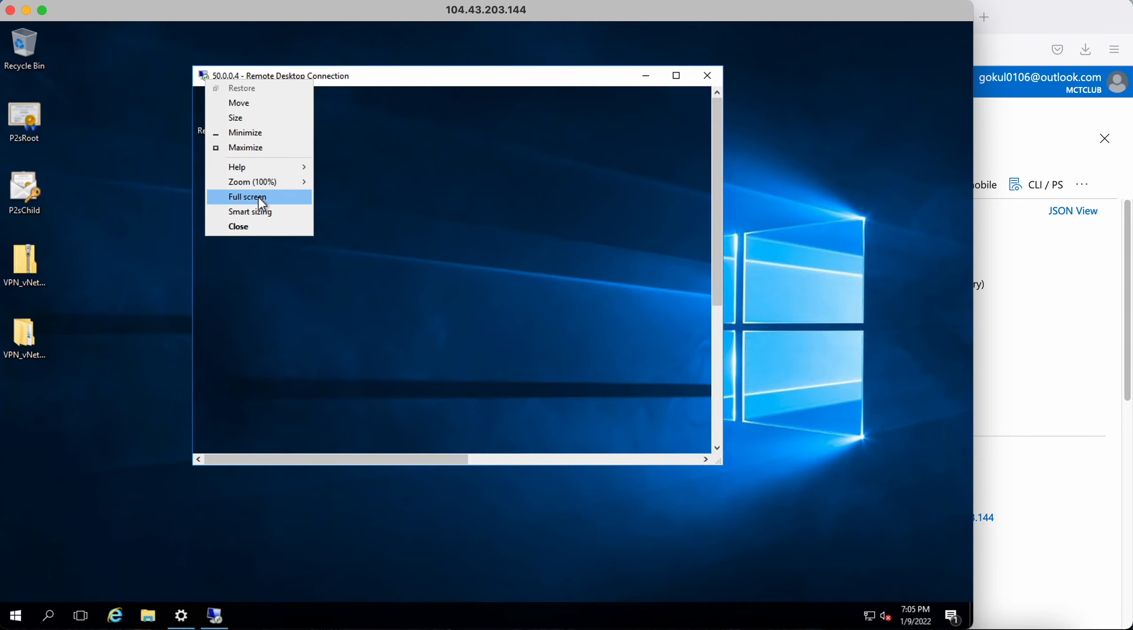
{"action": "left_click", "coordinate": [255, 211]}
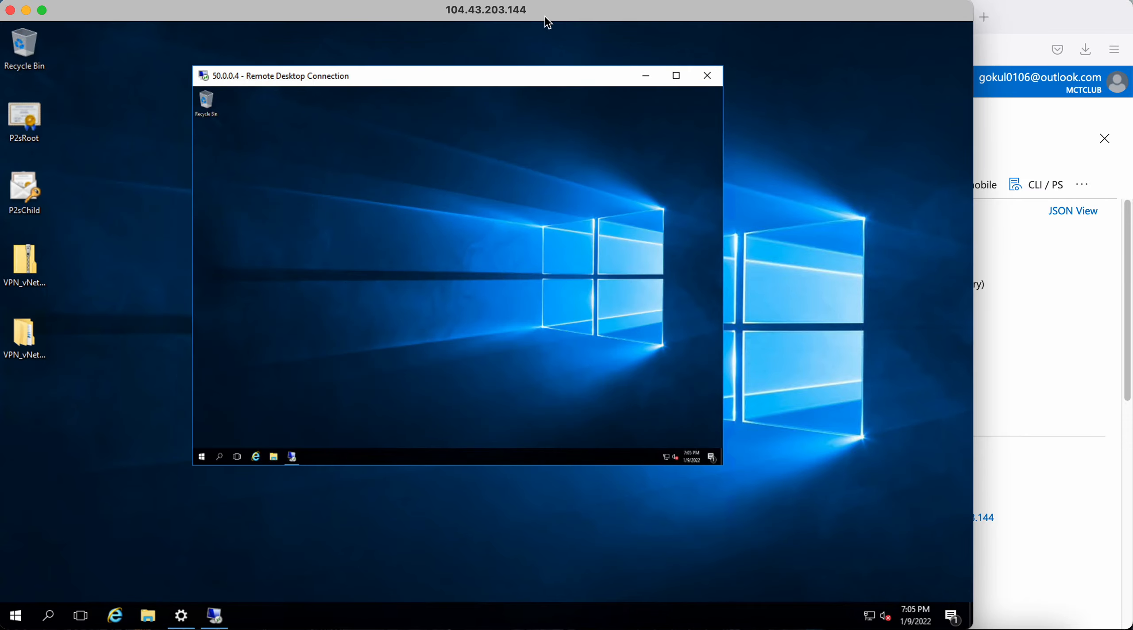
{"action": "left_click", "coordinate": [1035, 353]}
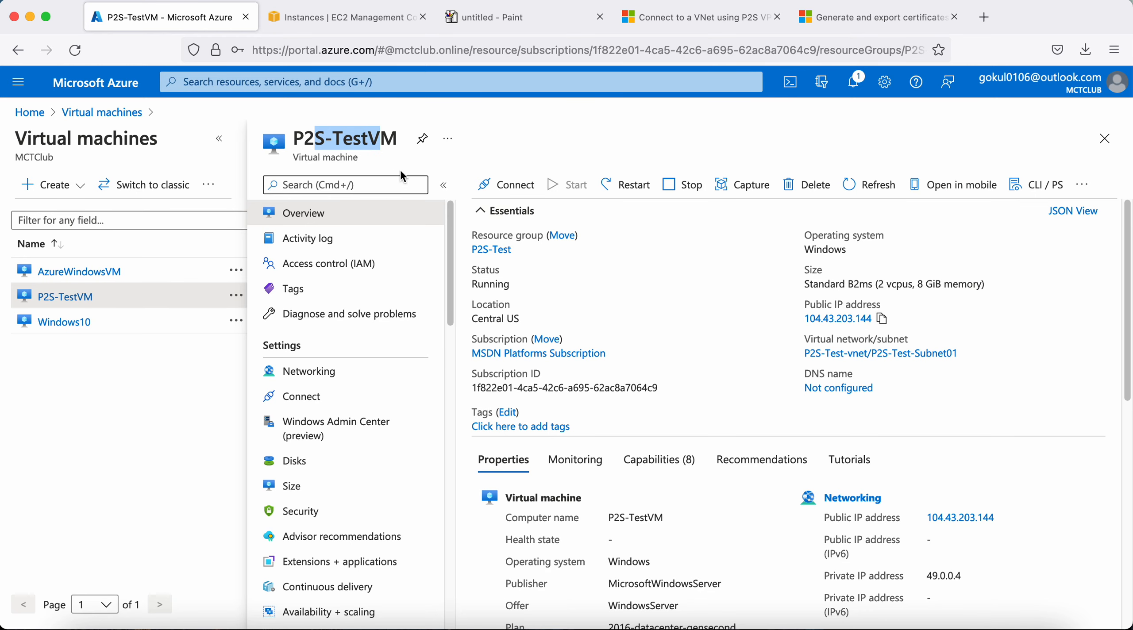
Return to the remote session, restore the nested 51.0.0.216 session, enlarge the 50.0.0.4 window, and position the nested window fully inside it
{"action": "key", "text": "super+Tab"}
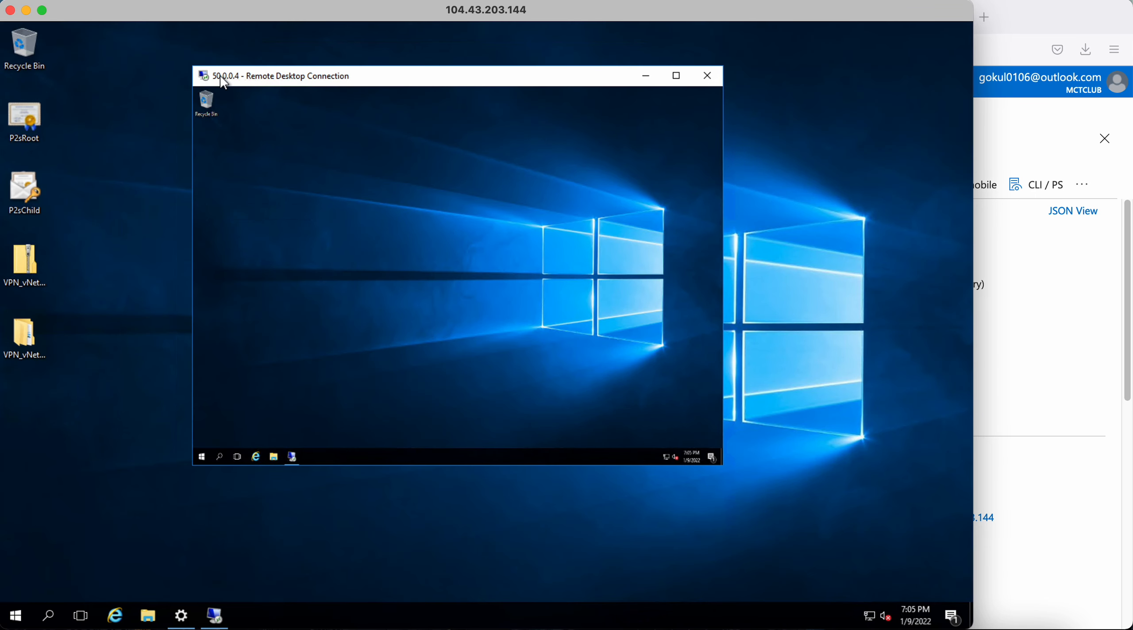
{"action": "mouse_move", "coordinate": [236, 78]}
{"action": "left_mouse_down"}
{"action": "mouse_move", "coordinate": [228, 84]}
{"action": "mouse_move", "coordinate": [284, 84]}
{"action": "mouse_move", "coordinate": [212, 93]}
{"action": "mouse_move", "coordinate": [225, 94]}
{"action": "left_mouse_up"}
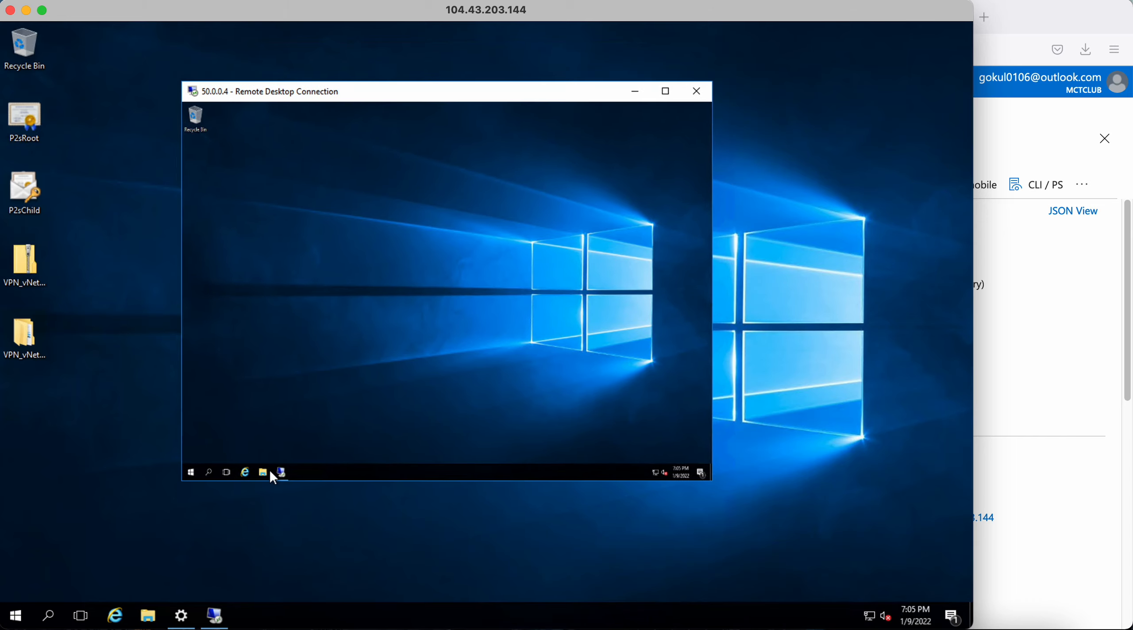
{"action": "left_click", "coordinate": [281, 472]}
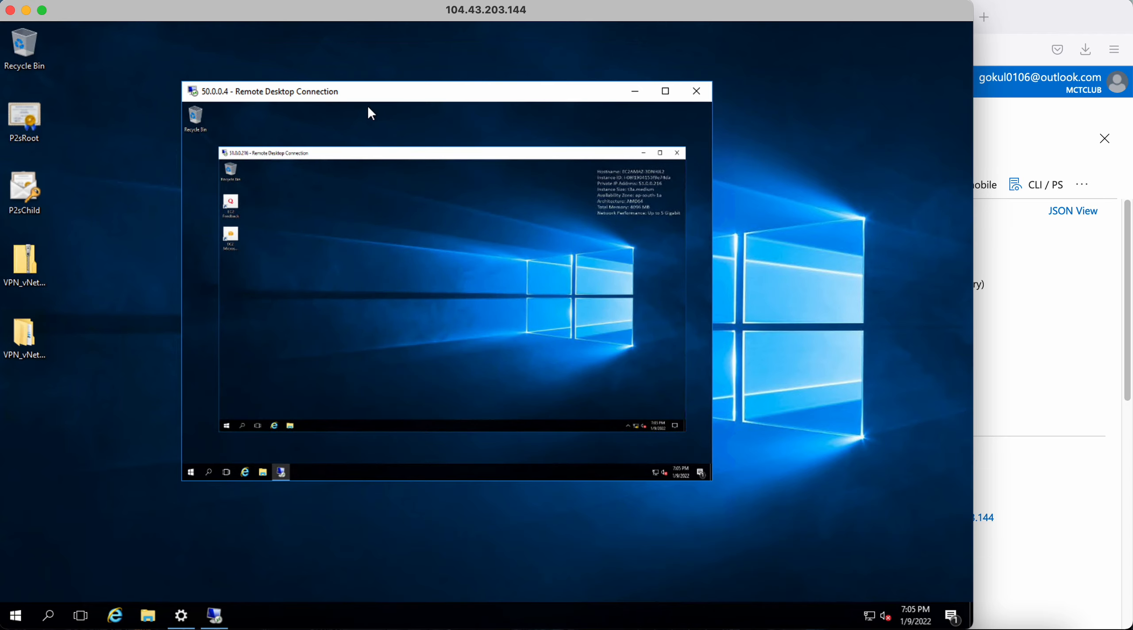
{"action": "left_click_drag", "start_coordinate": [365, 158], "coordinate": [444, 174]}
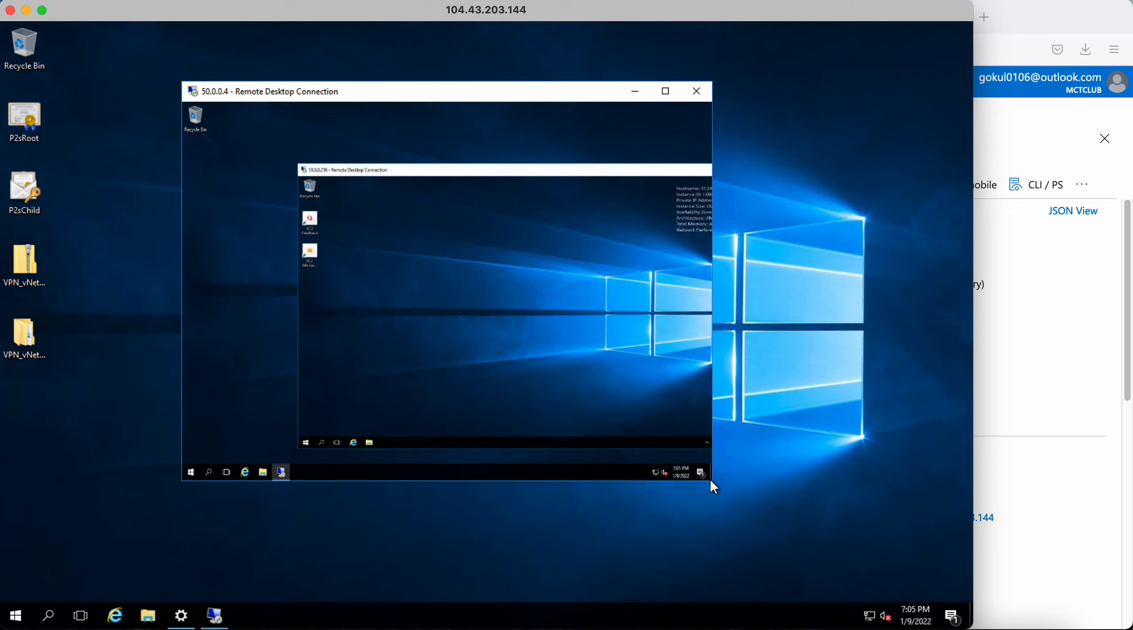
{"action": "left_click_drag", "start_coordinate": [710, 480], "coordinate": [895, 551]}
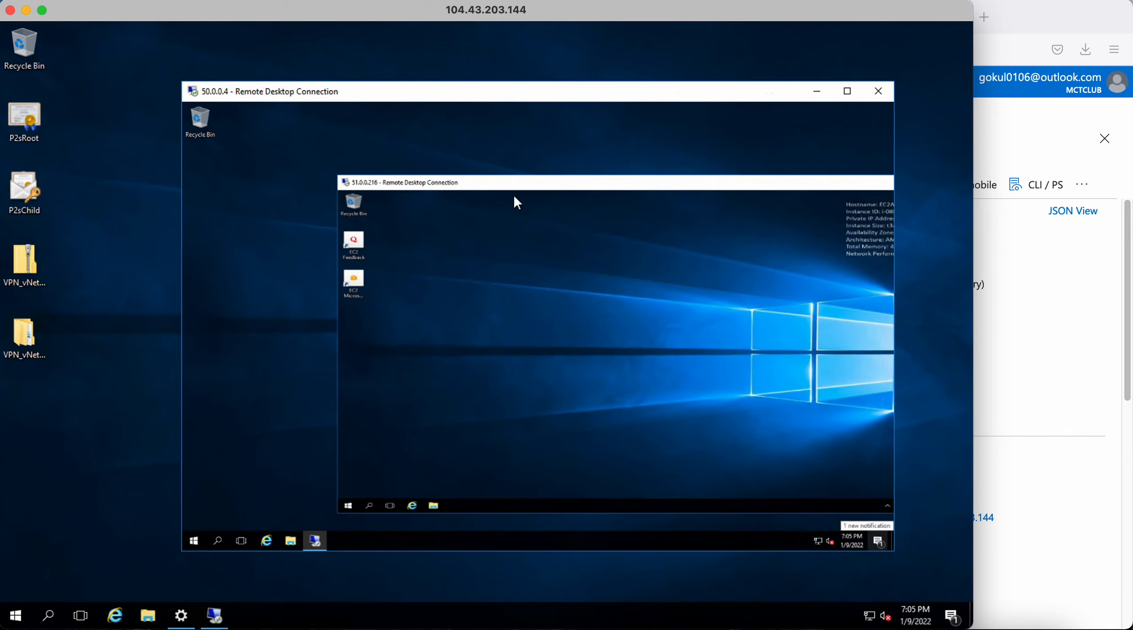
{"action": "left_click_drag", "start_coordinate": [522, 185], "coordinate": [443, 168]}
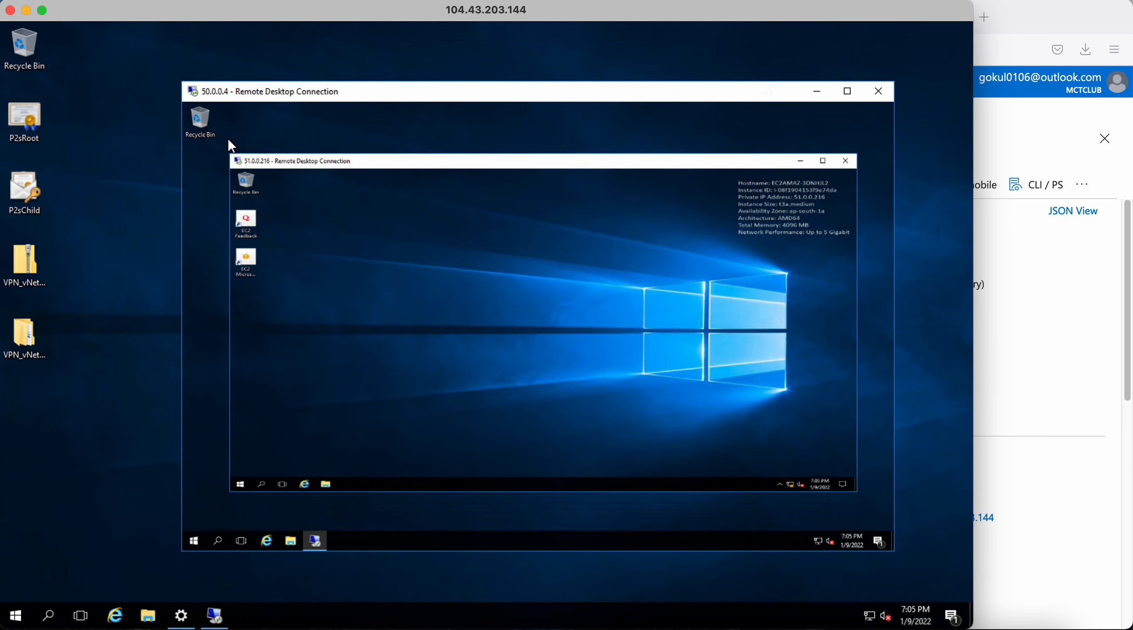
Minimize the nested 51.0.0.216 and 50.0.0.4 sessions, and restore them one after the other to show the connection chain
{"action": "left_click", "coordinate": [801, 161]}
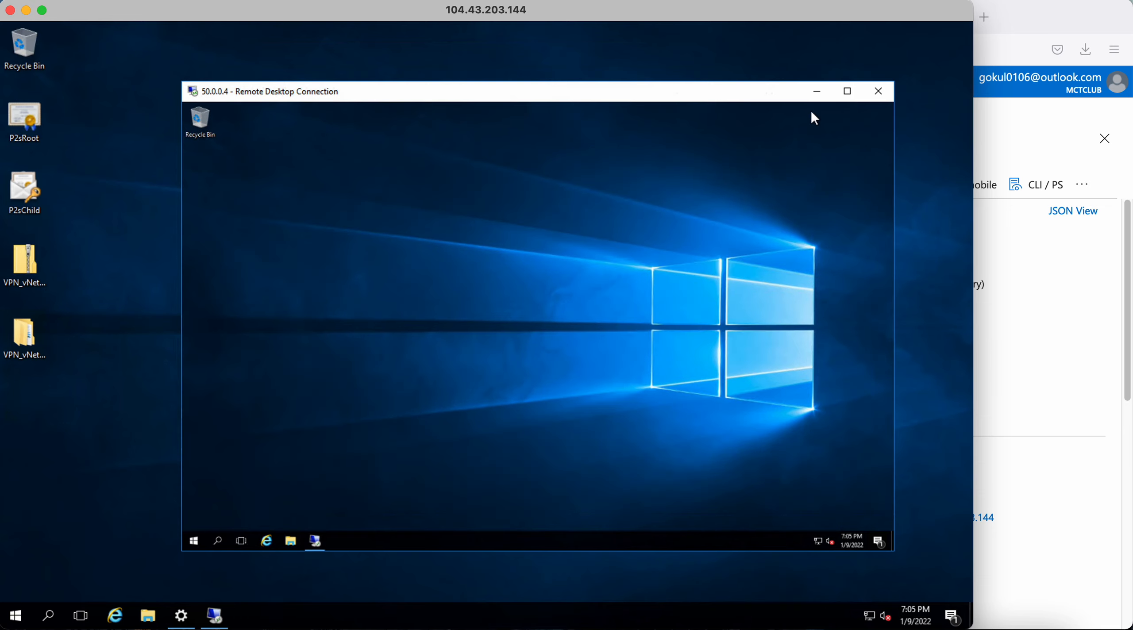
{"action": "left_click", "coordinate": [817, 92]}
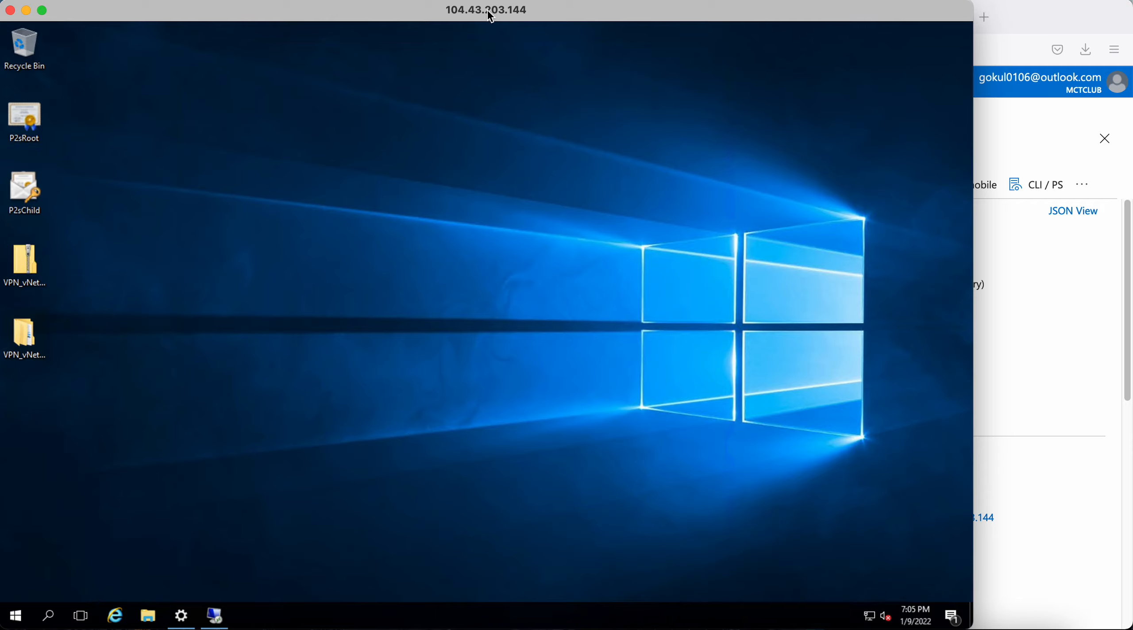
{"action": "left_click", "coordinate": [215, 616]}
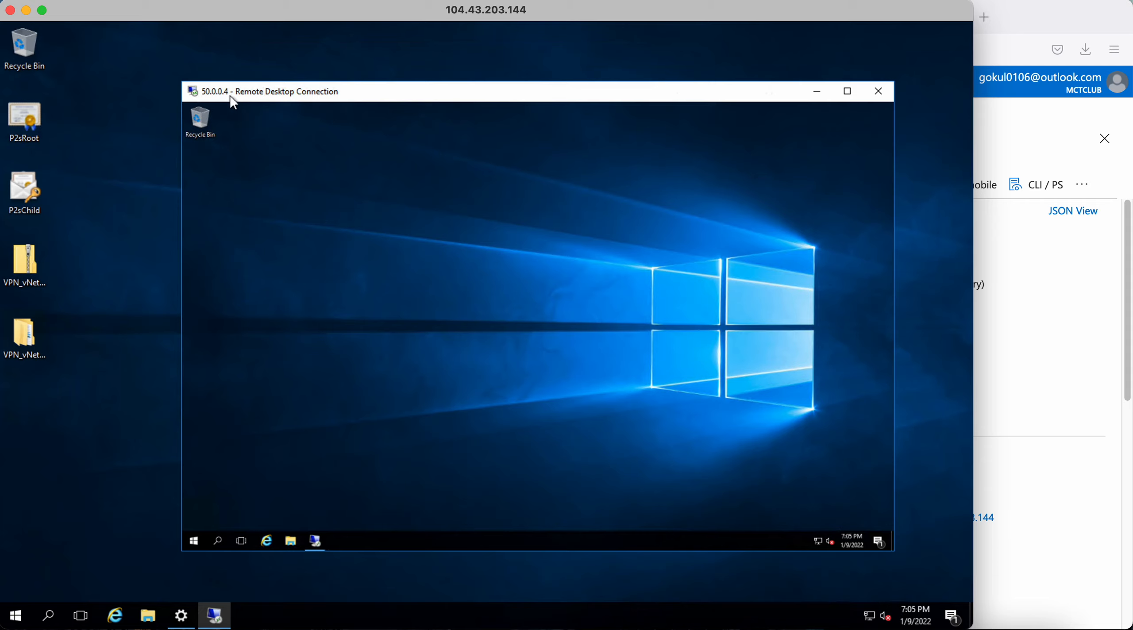
{"action": "left_click", "coordinate": [319, 544]}
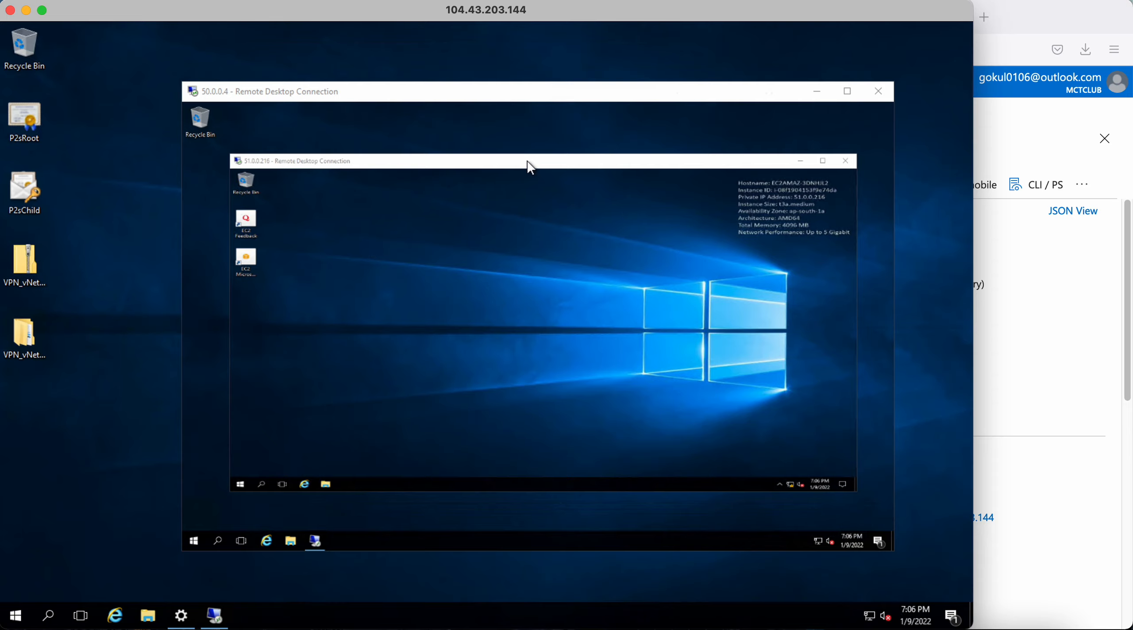
Switch to the Paint drawing in the browser, start a new image, and enlarge the blank canvas to fill the view
{"action": "left_click", "coordinate": [1096, 392]}
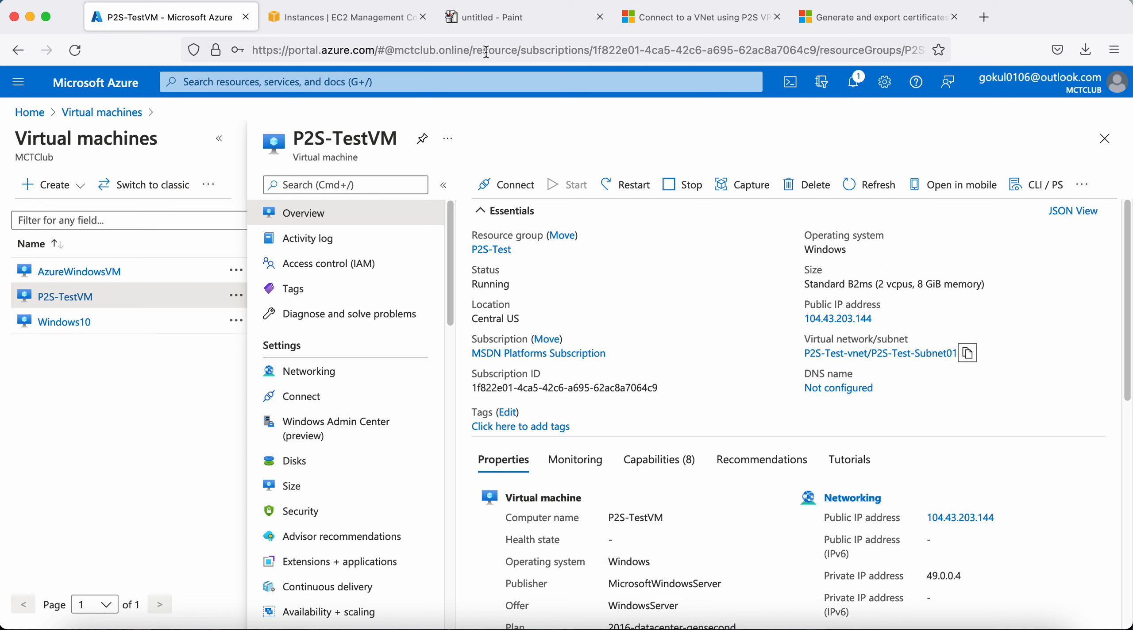
{"action": "left_click", "coordinate": [525, 20]}
{"action": "left_click", "coordinate": [3, 73]}
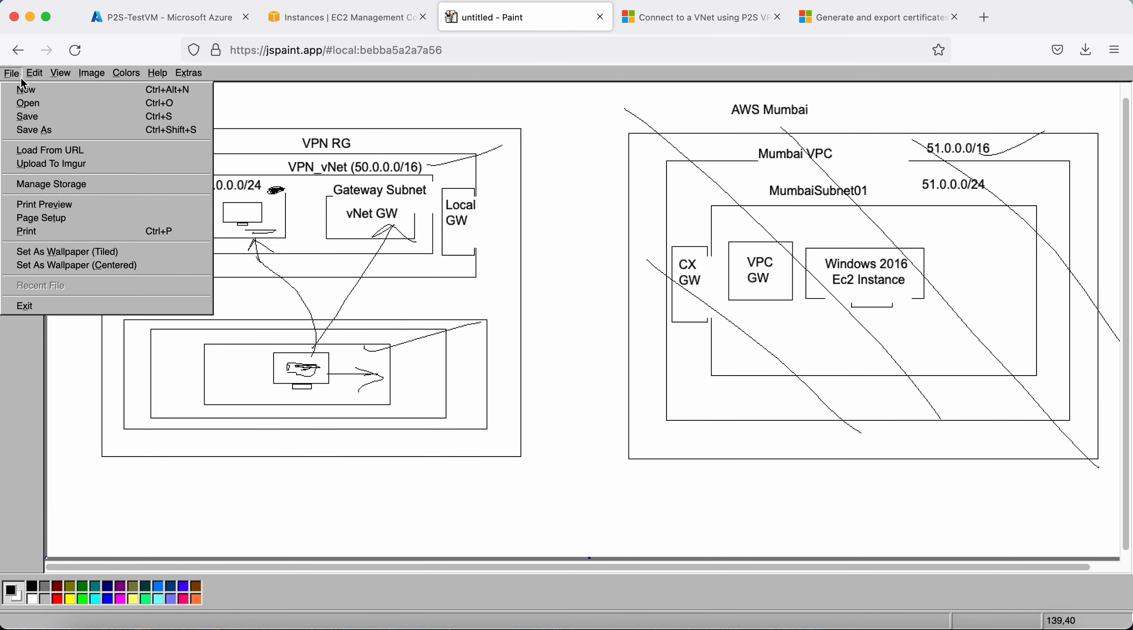
{"action": "left_click", "coordinate": [18, 85]}
{"action": "left_click", "coordinate": [583, 390]}
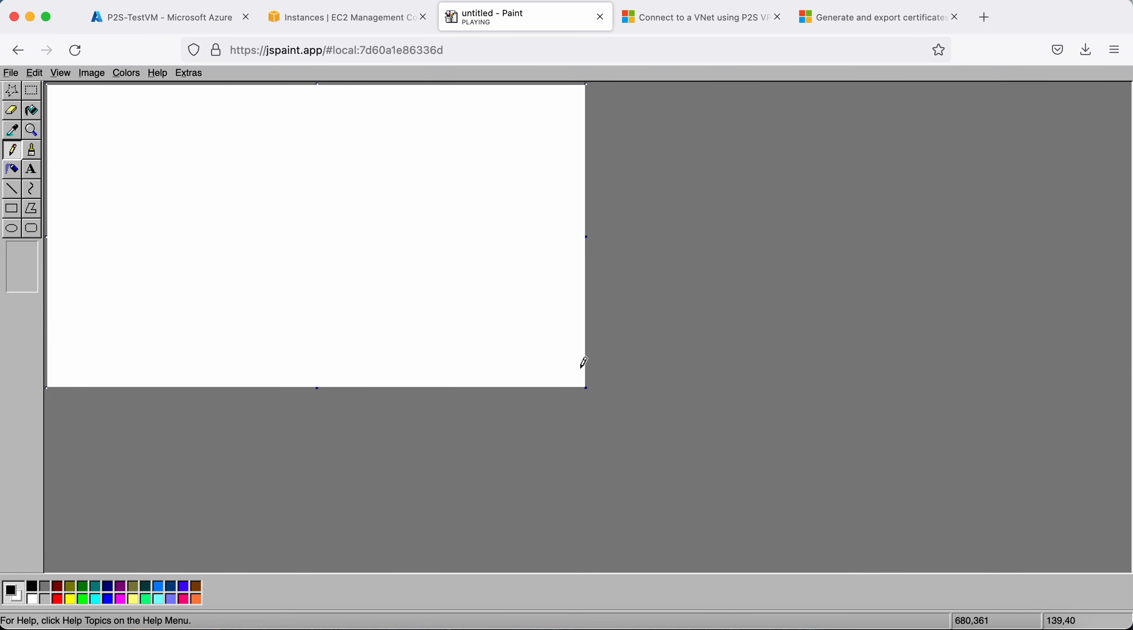
{"action": "left_click_drag", "start_coordinate": [587, 389], "coordinate": [915, 480]}
{"action": "left_click_drag", "start_coordinate": [1071, 530], "coordinate": [1118, 561]}
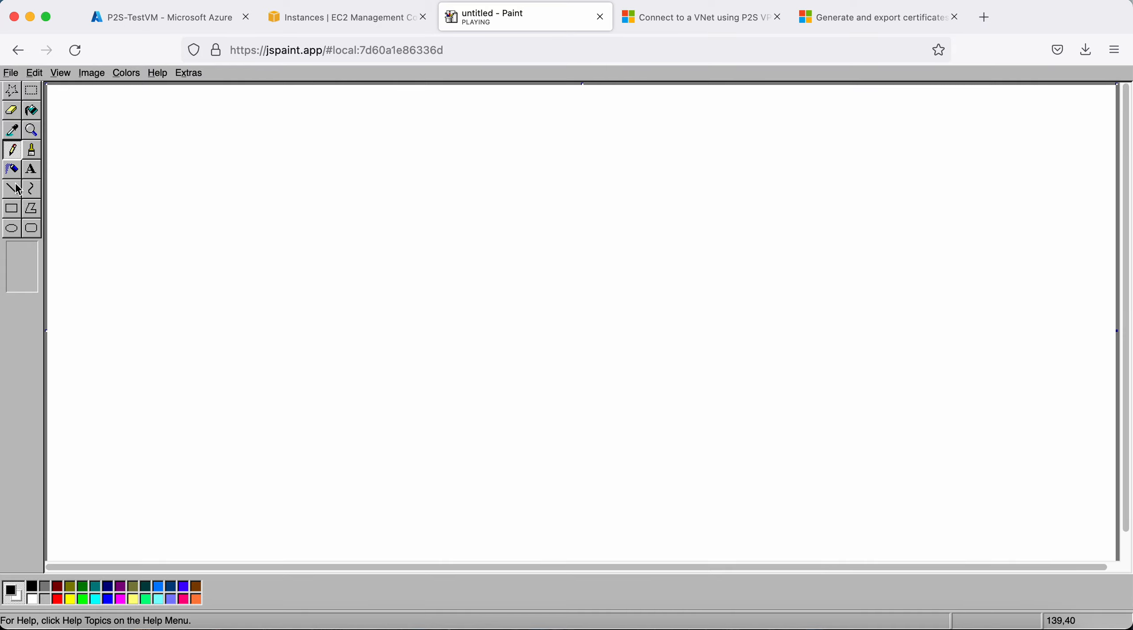
Draw a computer from rectangles near the canvas's lower-left corner, with an outer frame, an inner screen, and a small stand
{"action": "left_click", "coordinate": [11, 208]}
{"action": "left_click_drag", "start_coordinate": [71, 393], "coordinate": [172, 449]}
{"action": "left_click_drag", "start_coordinate": [101, 447], "coordinate": [138, 464]}
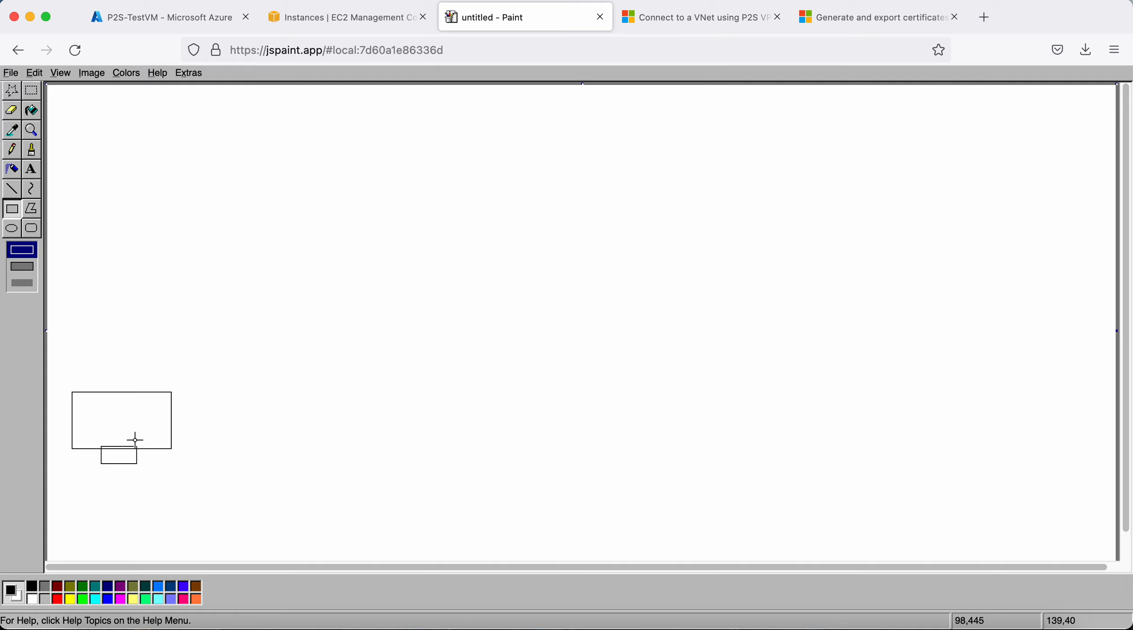
{"action": "left_click_drag", "start_coordinate": [86, 403], "coordinate": [159, 437]}
Draw a large rectangle beside the computer, with two wide rectangles stacked inside it and a monitor in the lower one
{"action": "left_click_drag", "start_coordinate": [187, 125], "coordinate": [624, 389]}
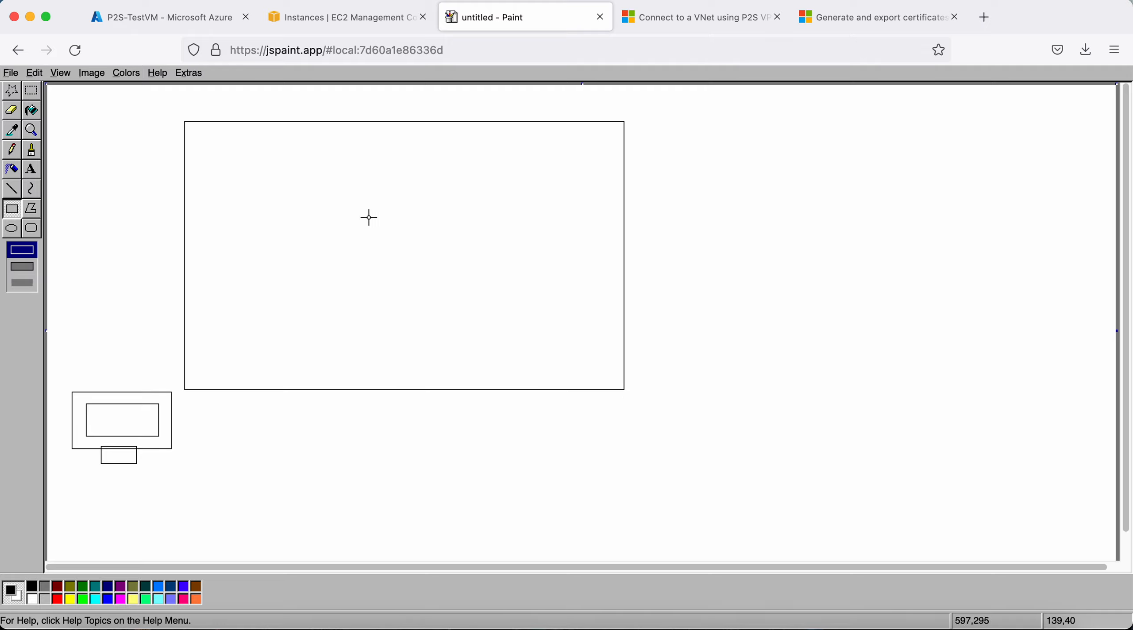
{"action": "left_click_drag", "start_coordinate": [216, 140], "coordinate": [579, 231]}
{"action": "left_click_drag", "start_coordinate": [232, 280], "coordinate": [570, 369]}
{"action": "left_click_drag", "start_coordinate": [327, 291], "coordinate": [458, 350]}
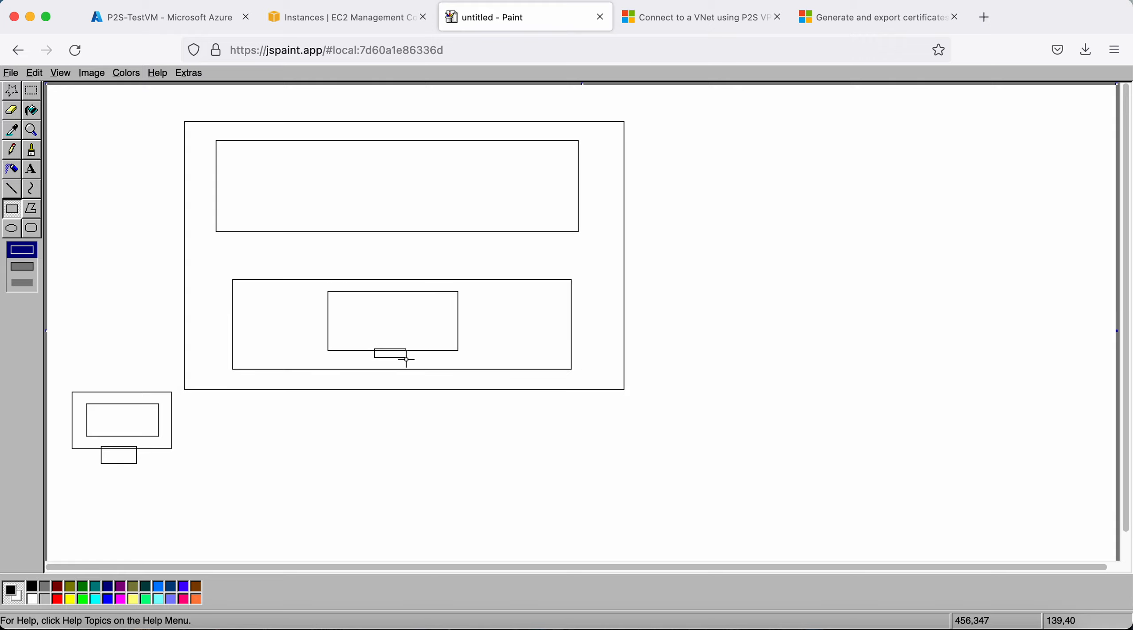